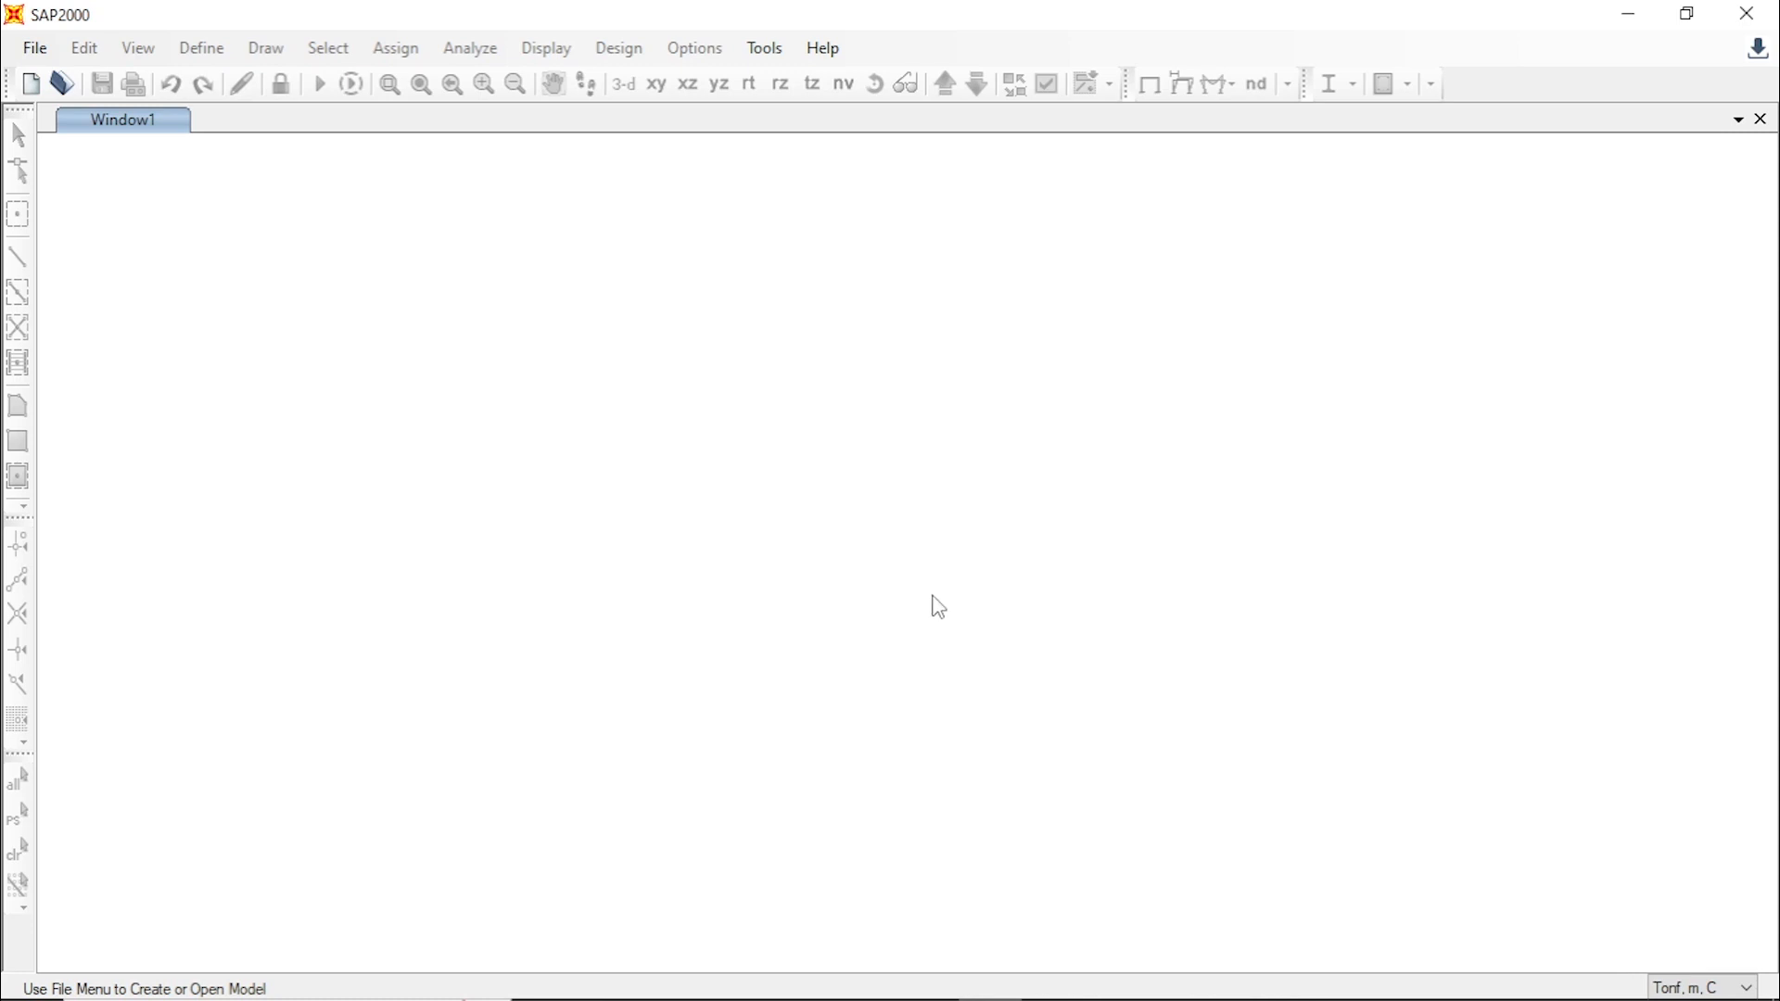
# - Switch to the PORTAL 2D workbook in Excel and examine the portal frame's dimensions, supports, material data and loads
pyautogui.moveTo(932, 999)
pyautogui.click(935, 988)
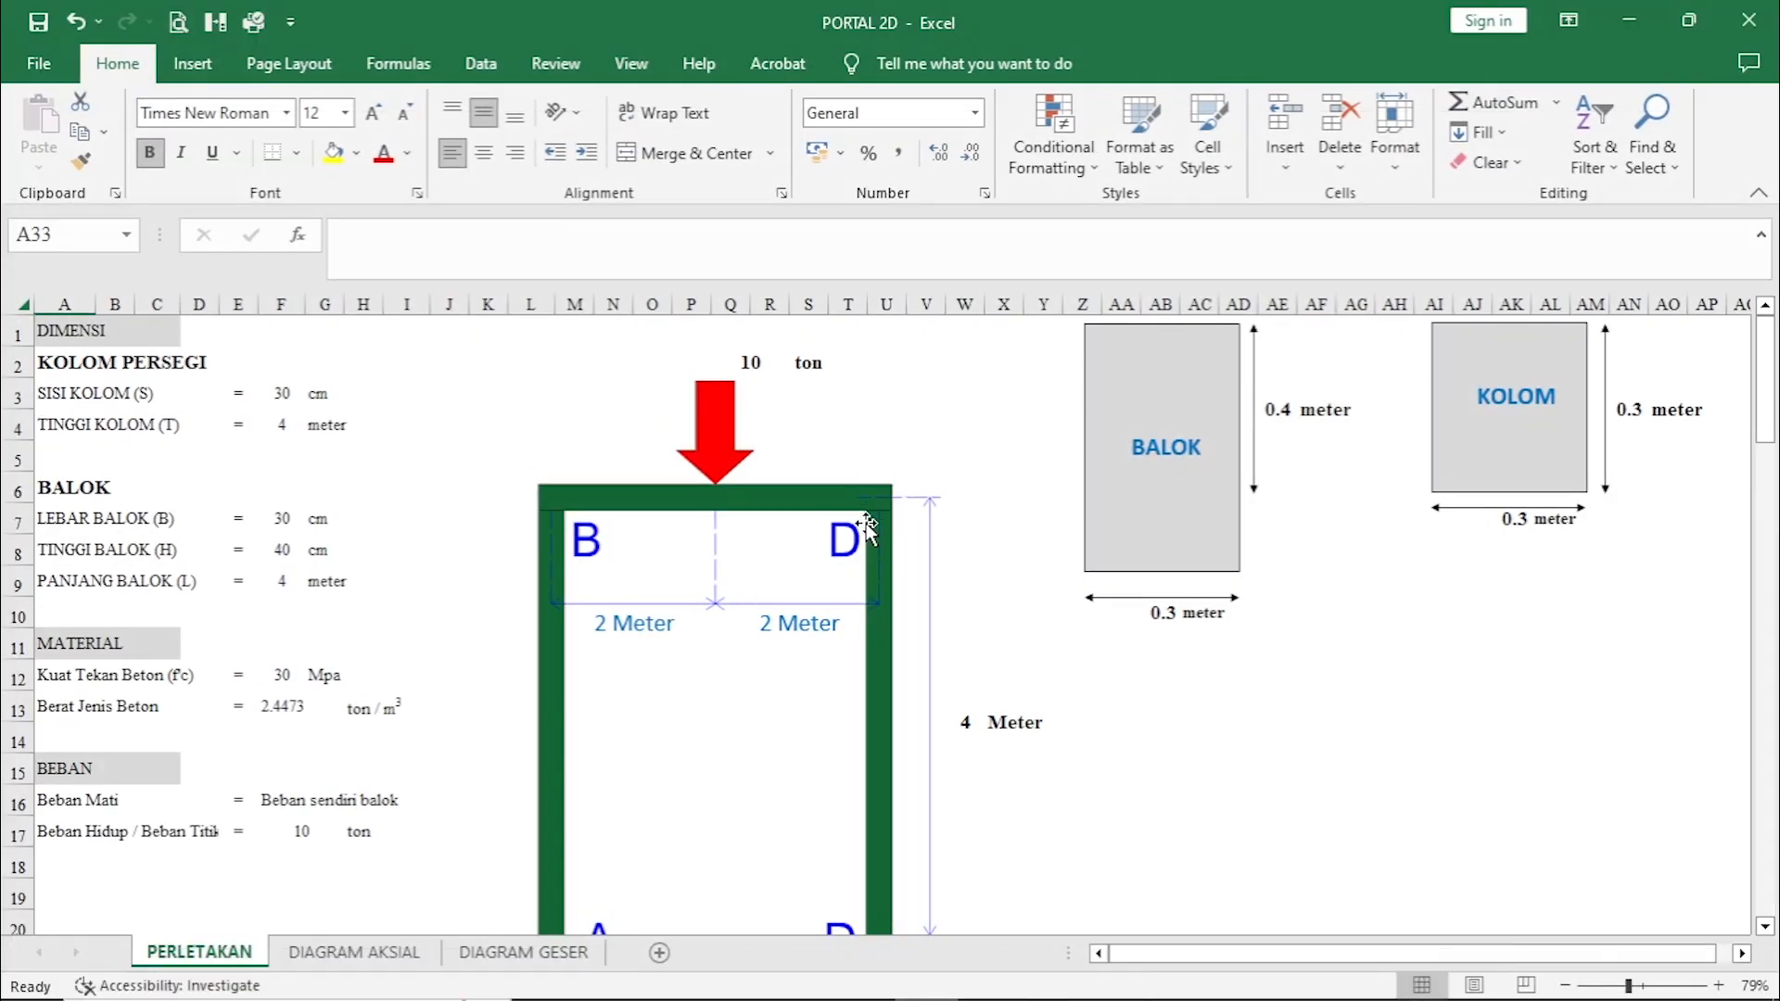
pyautogui.scroll(-1, 867, 593)
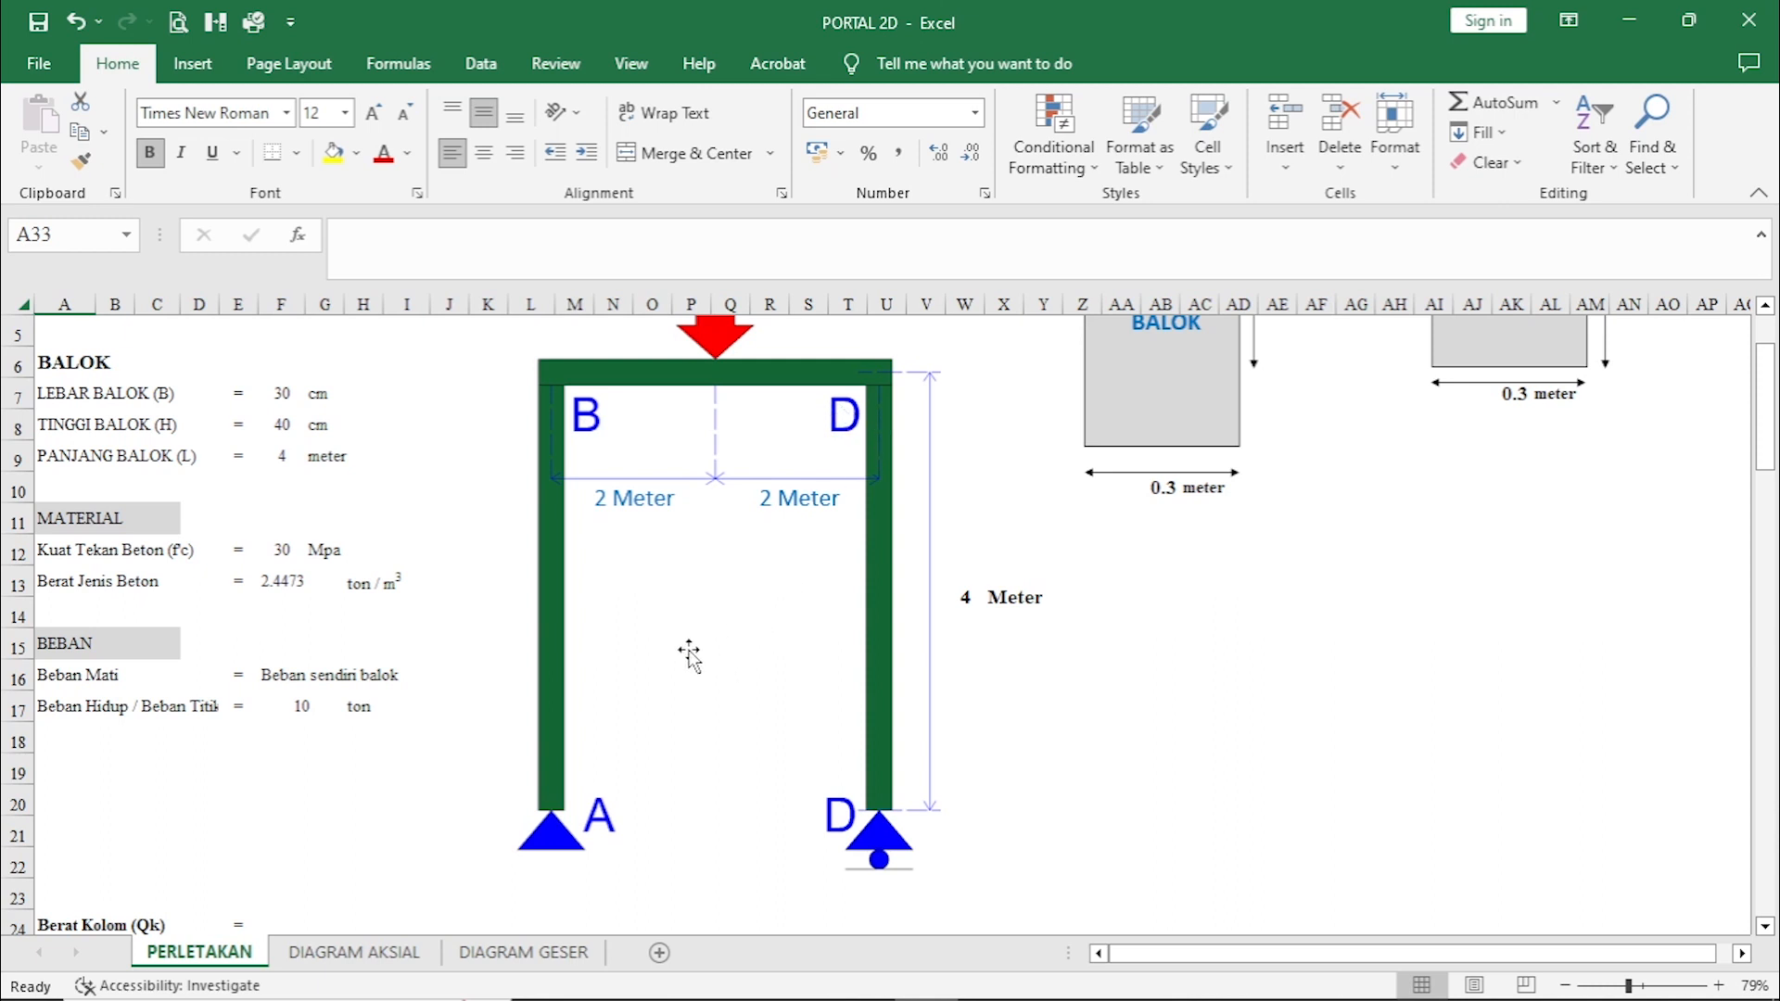
pyautogui.scroll(2, 687, 654)
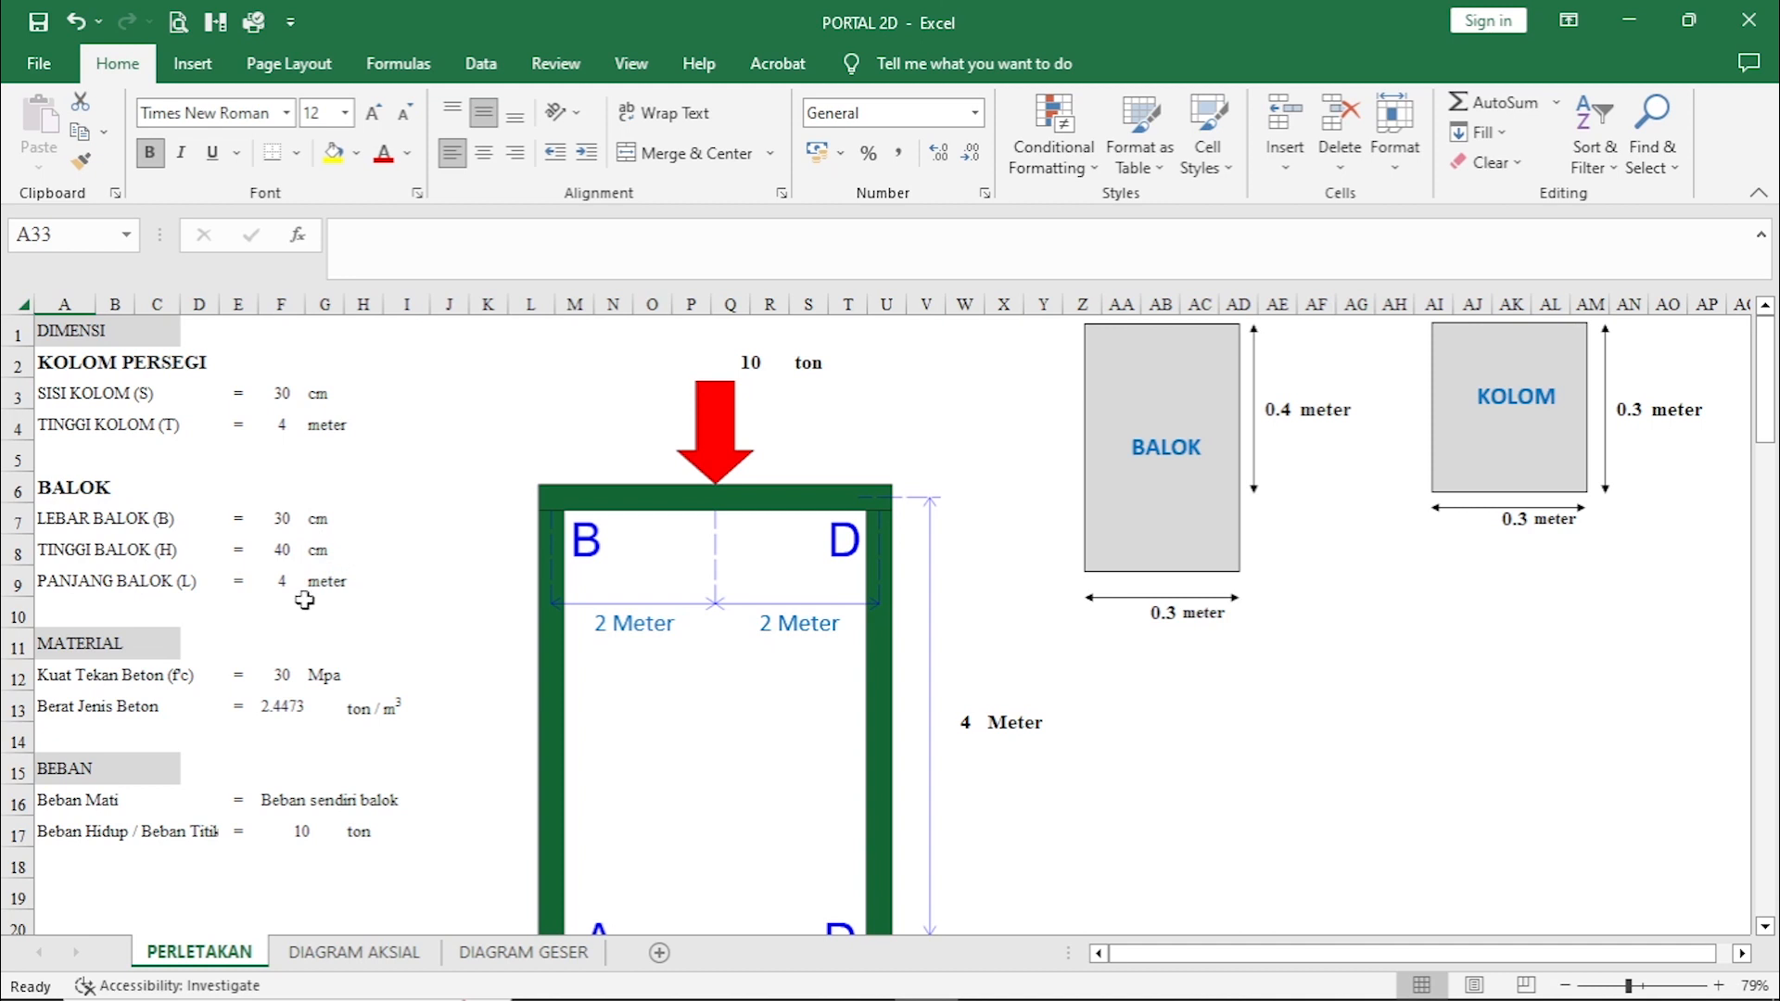
pyautogui.hotkey('alt', 'w')
pyautogui.click(1433, 614)
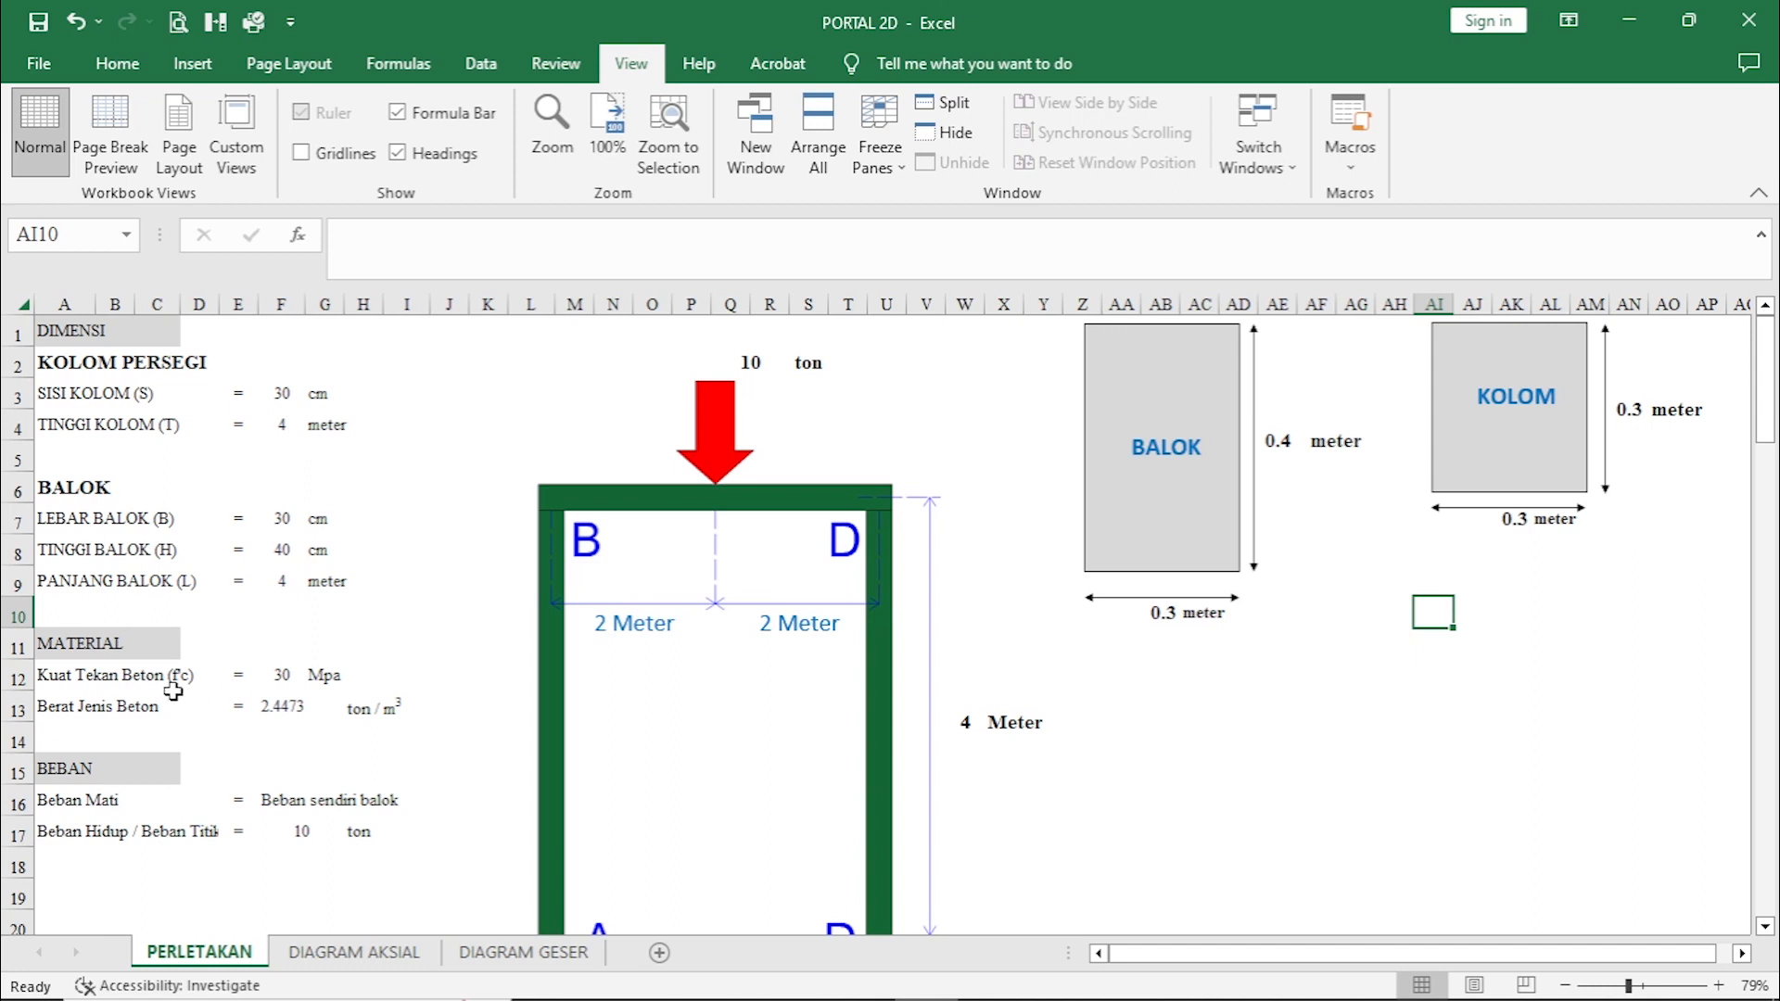
pyautogui.click(357, 679)
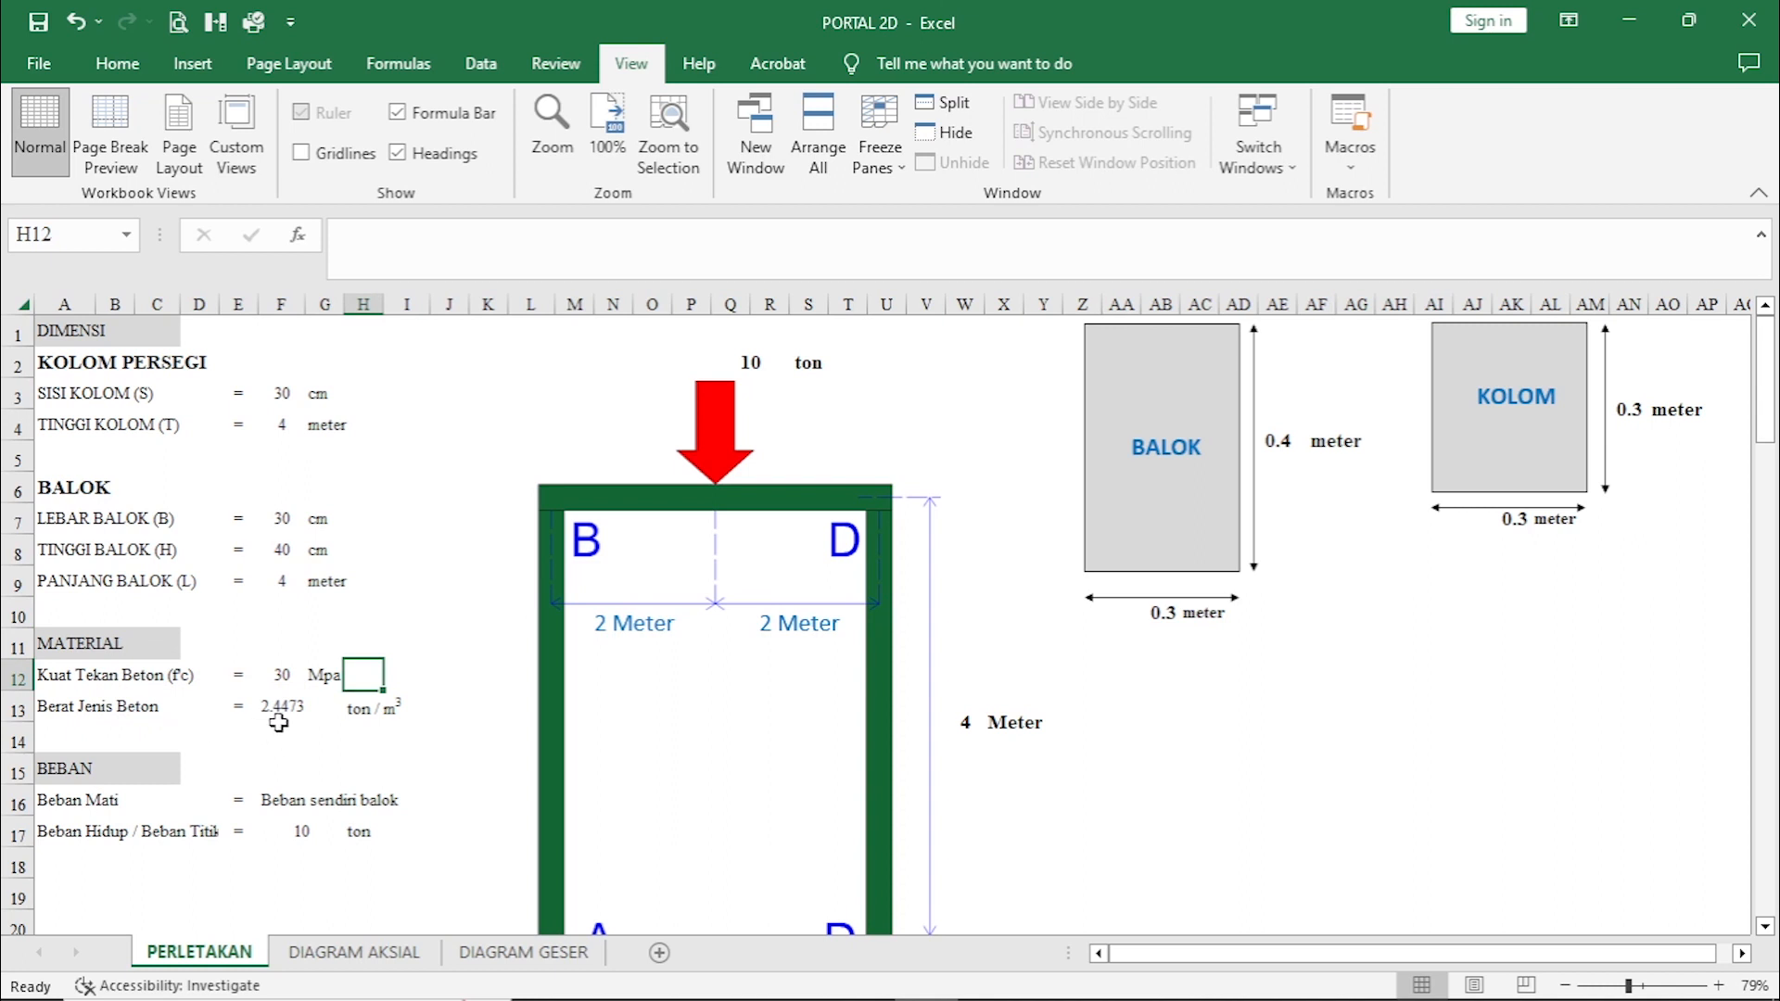
pyautogui.click(444, 731)
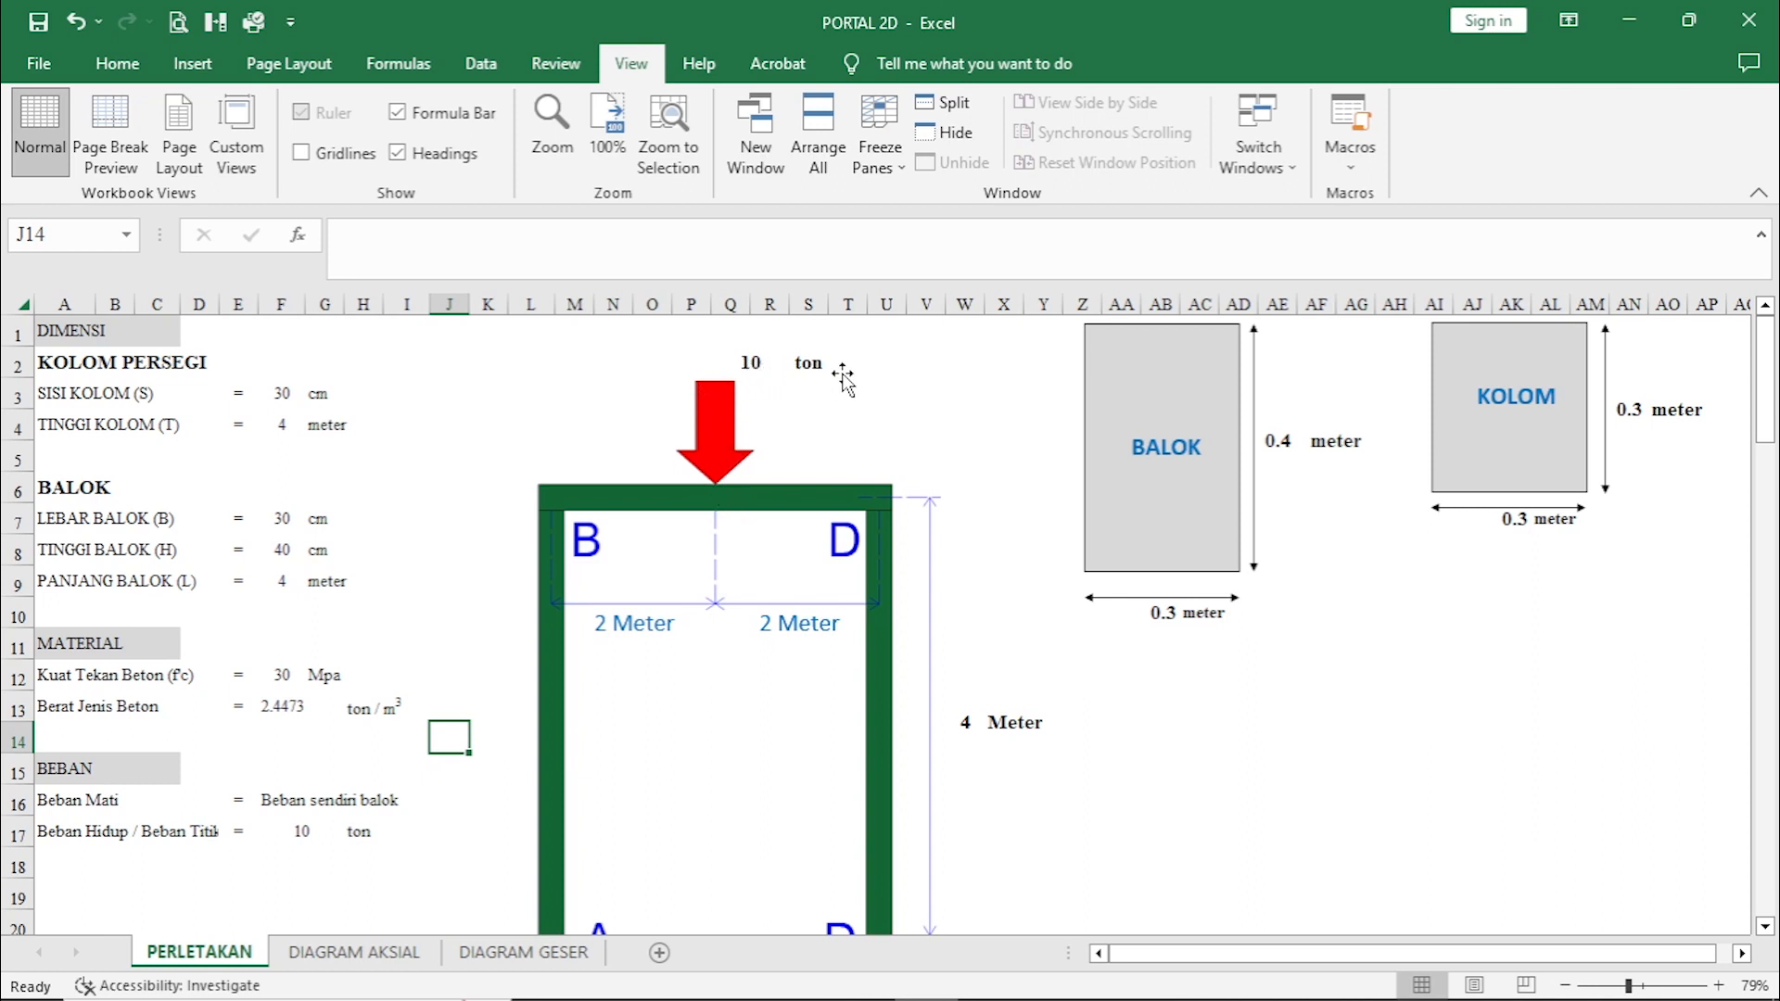
pyautogui.click(968, 390)
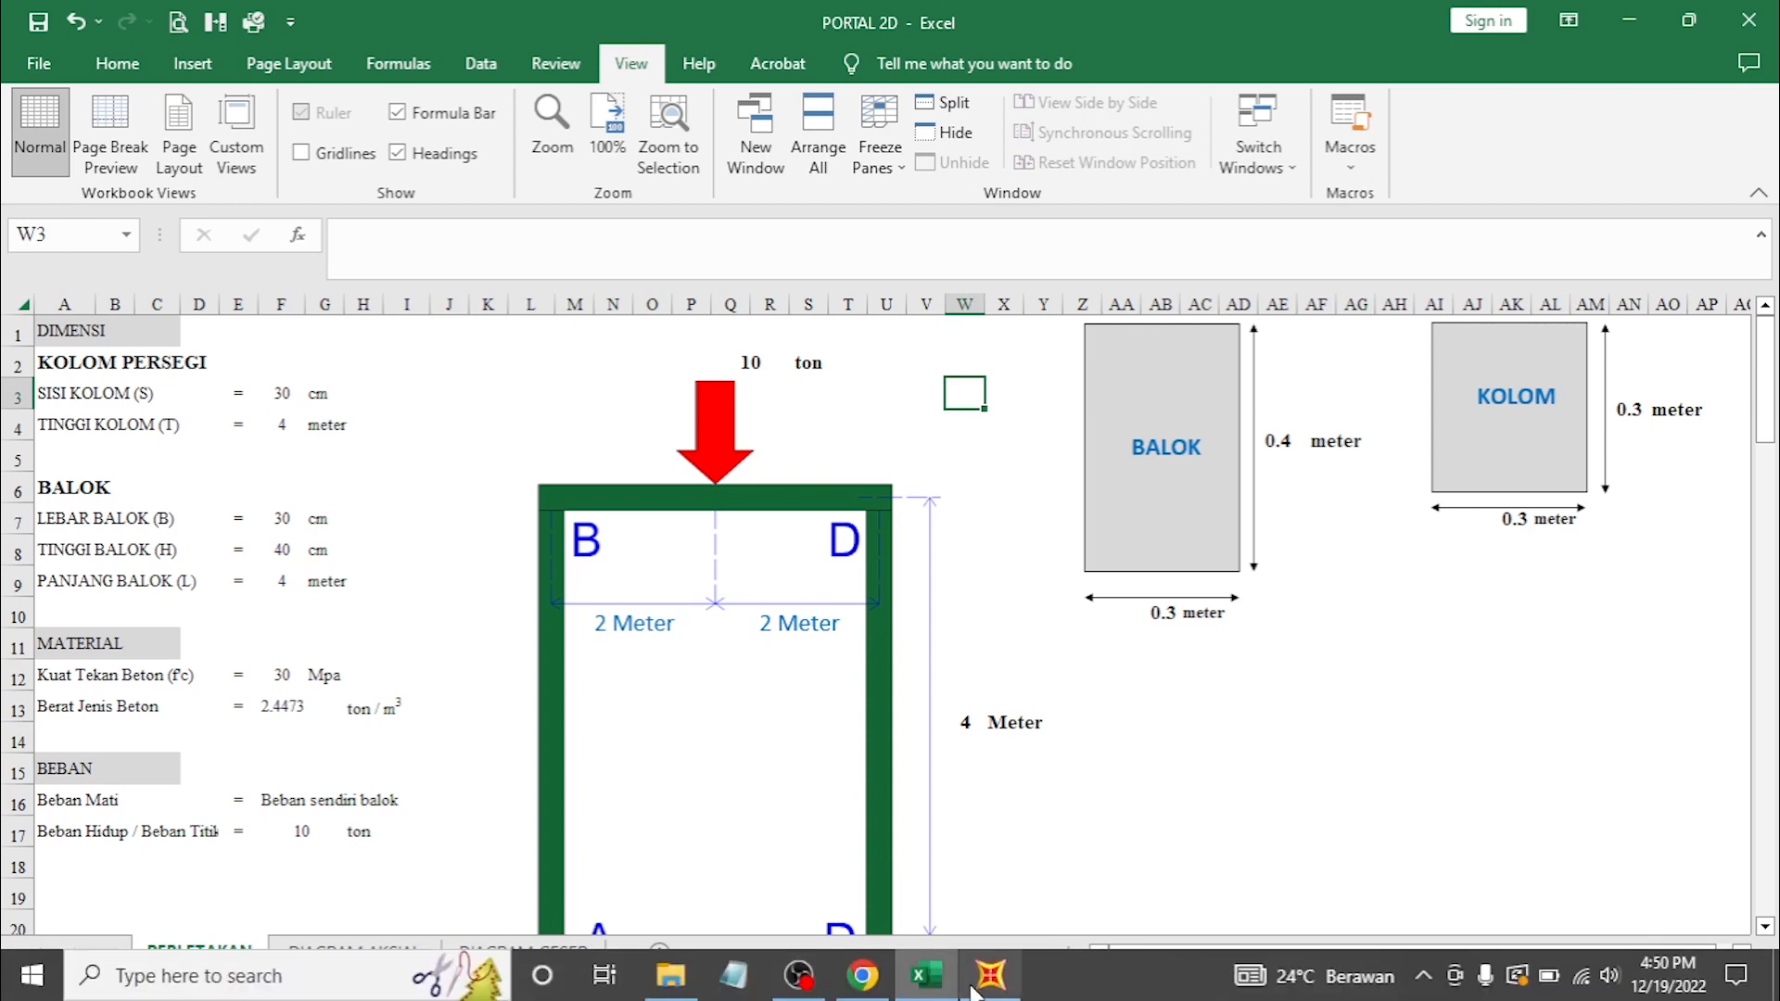
# - Switch to SAP2000 and start a new model with default units Tonf, m, C and United States default materials
pyautogui.click(992, 978)
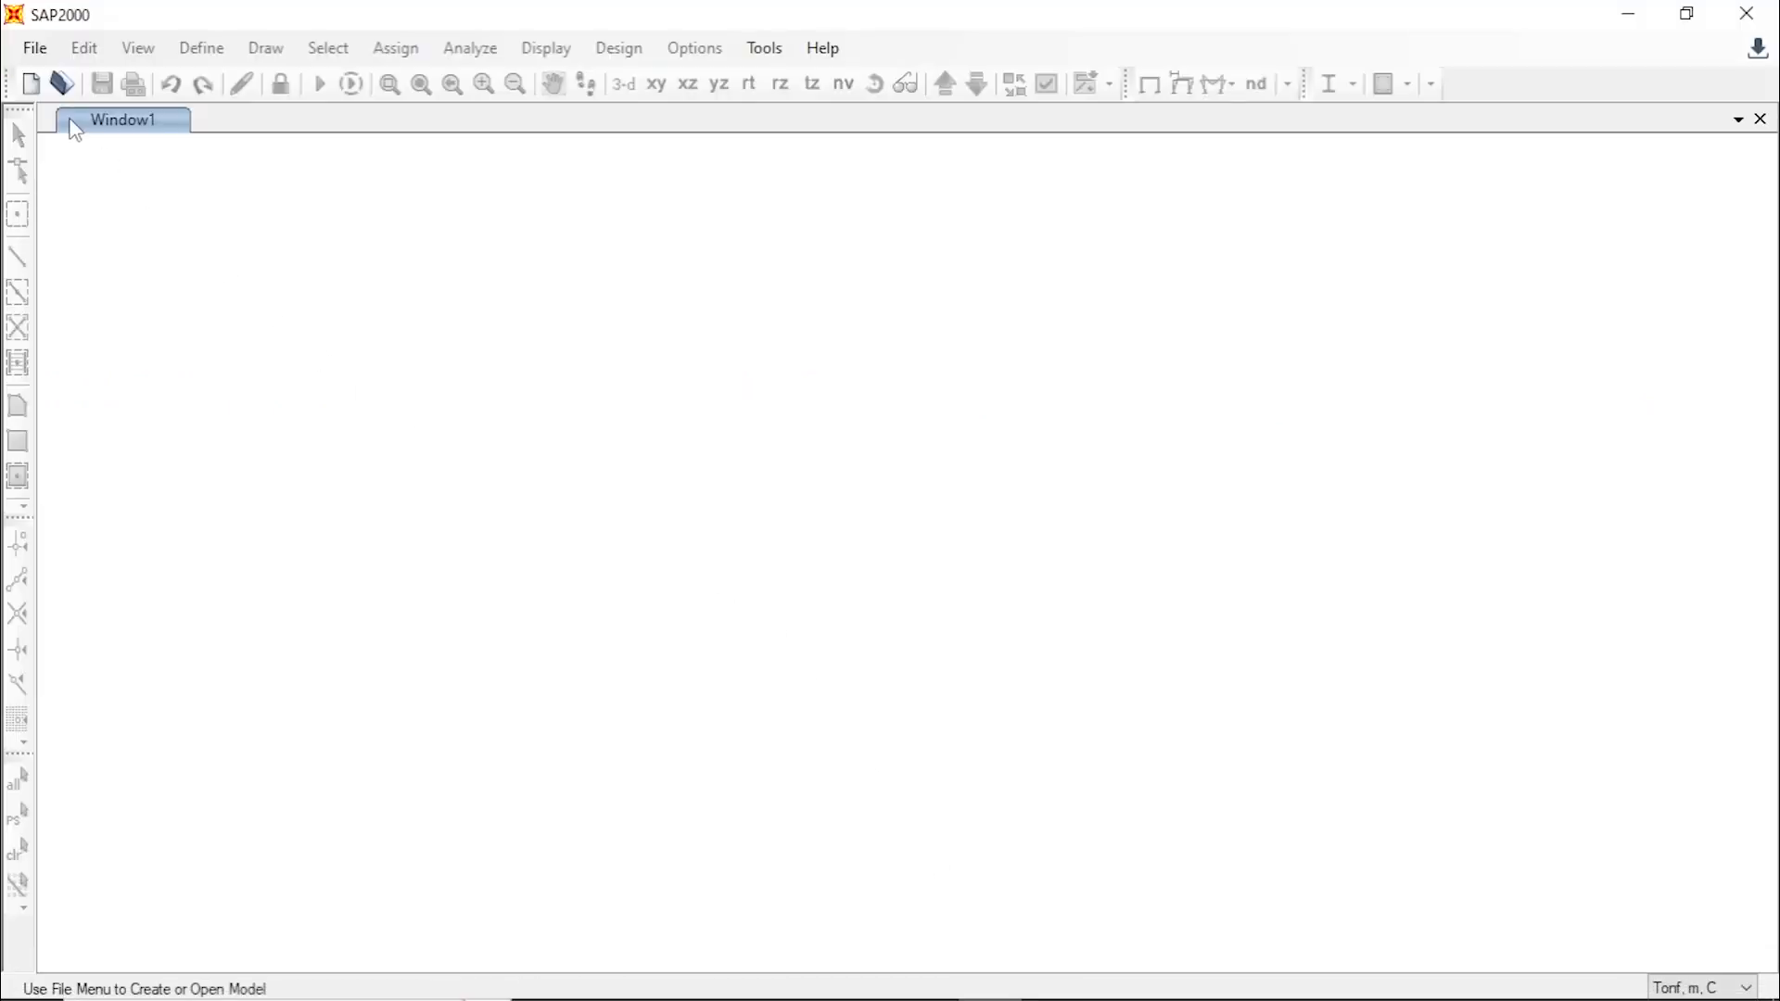
pyautogui.click(34, 48)
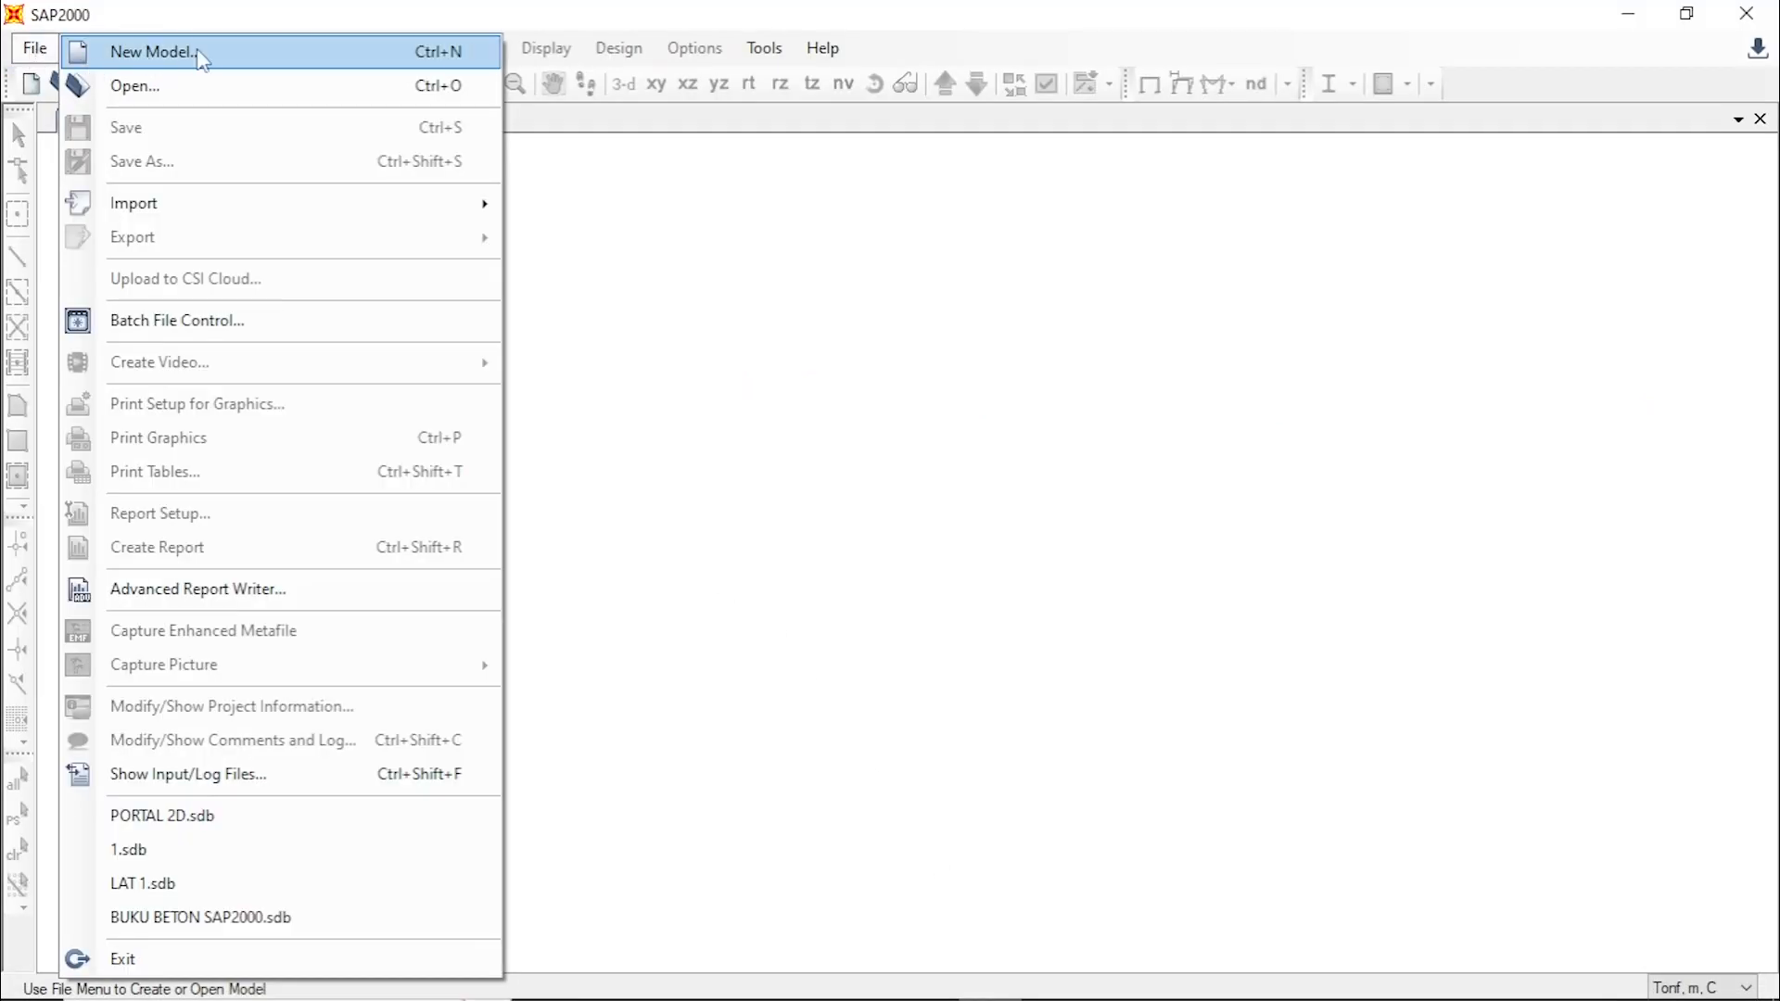
pyautogui.click(327, 54)
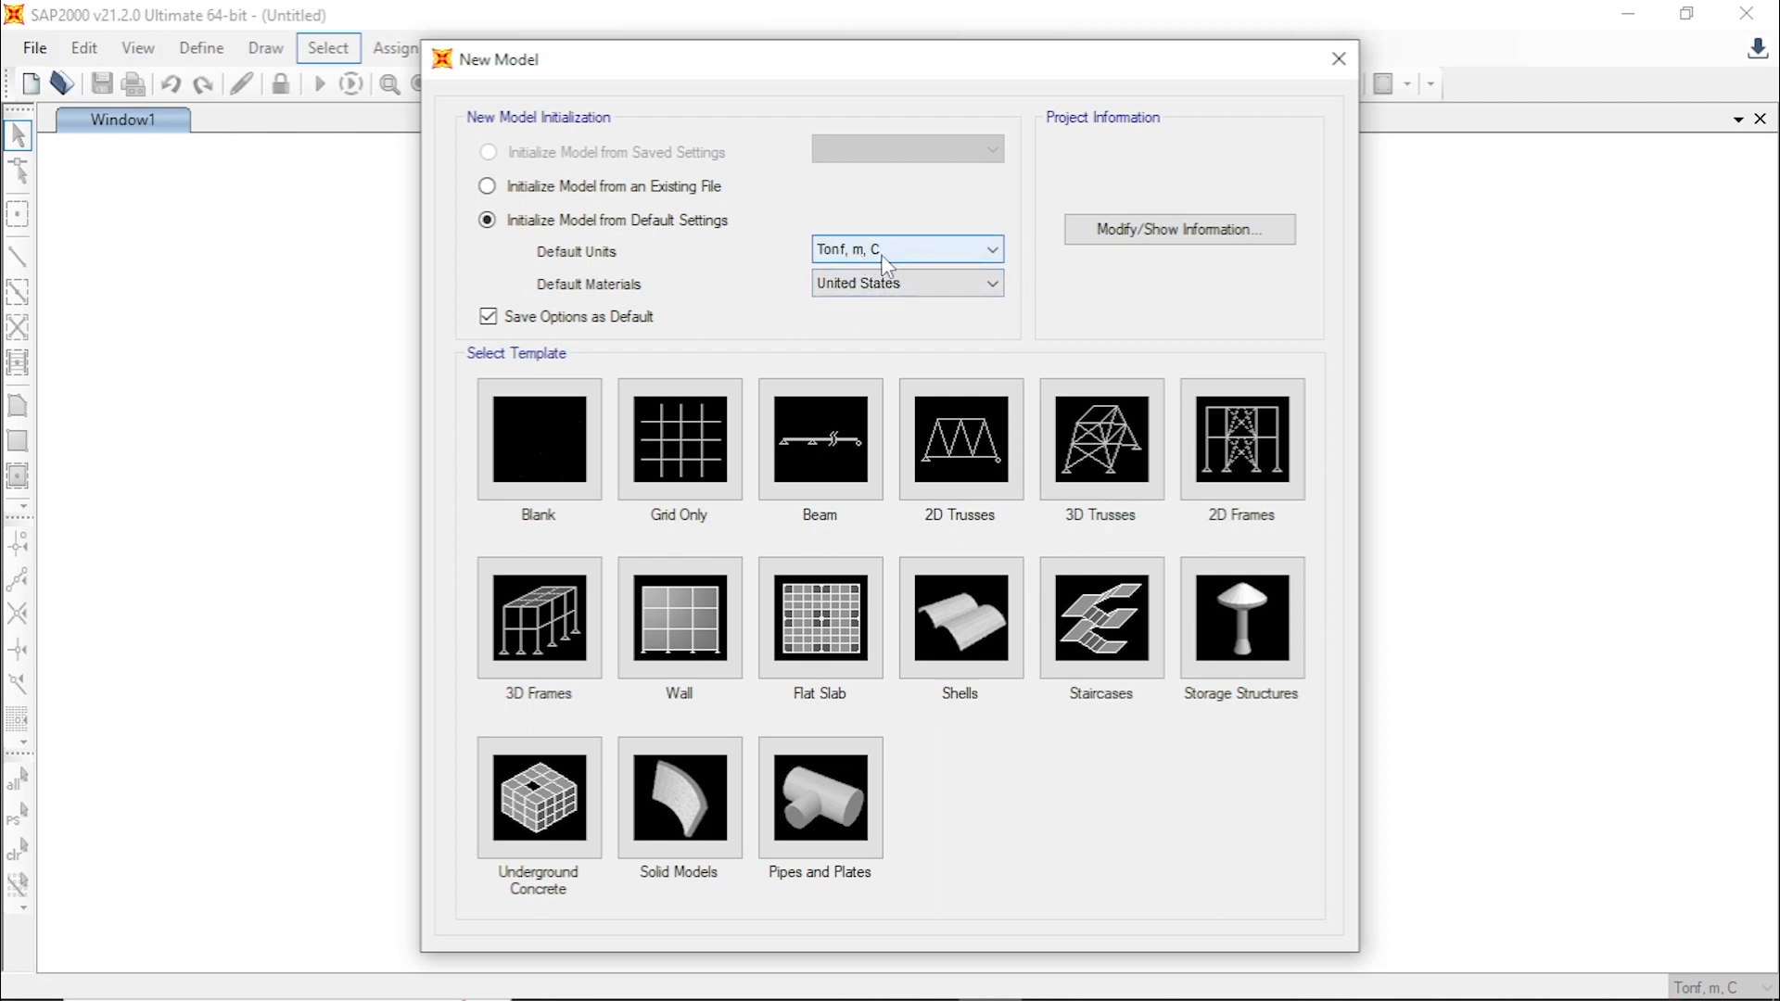
pyautogui.click(941, 264)
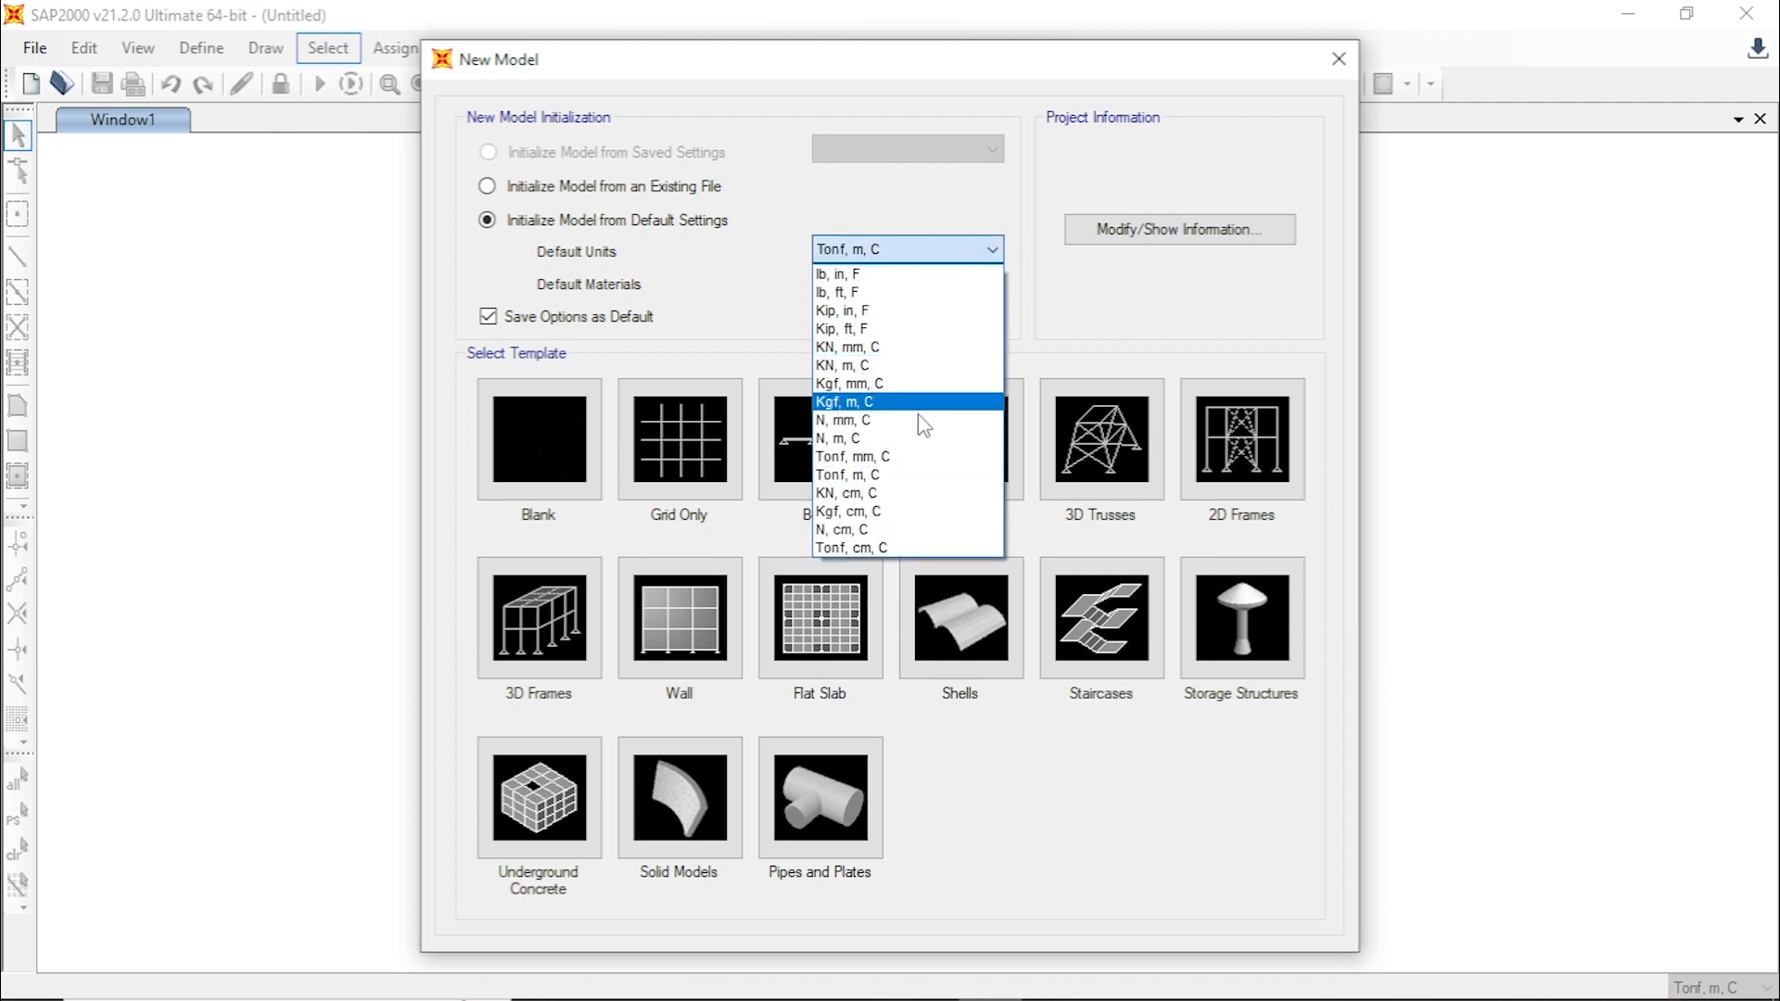
pyautogui.click(871, 477)
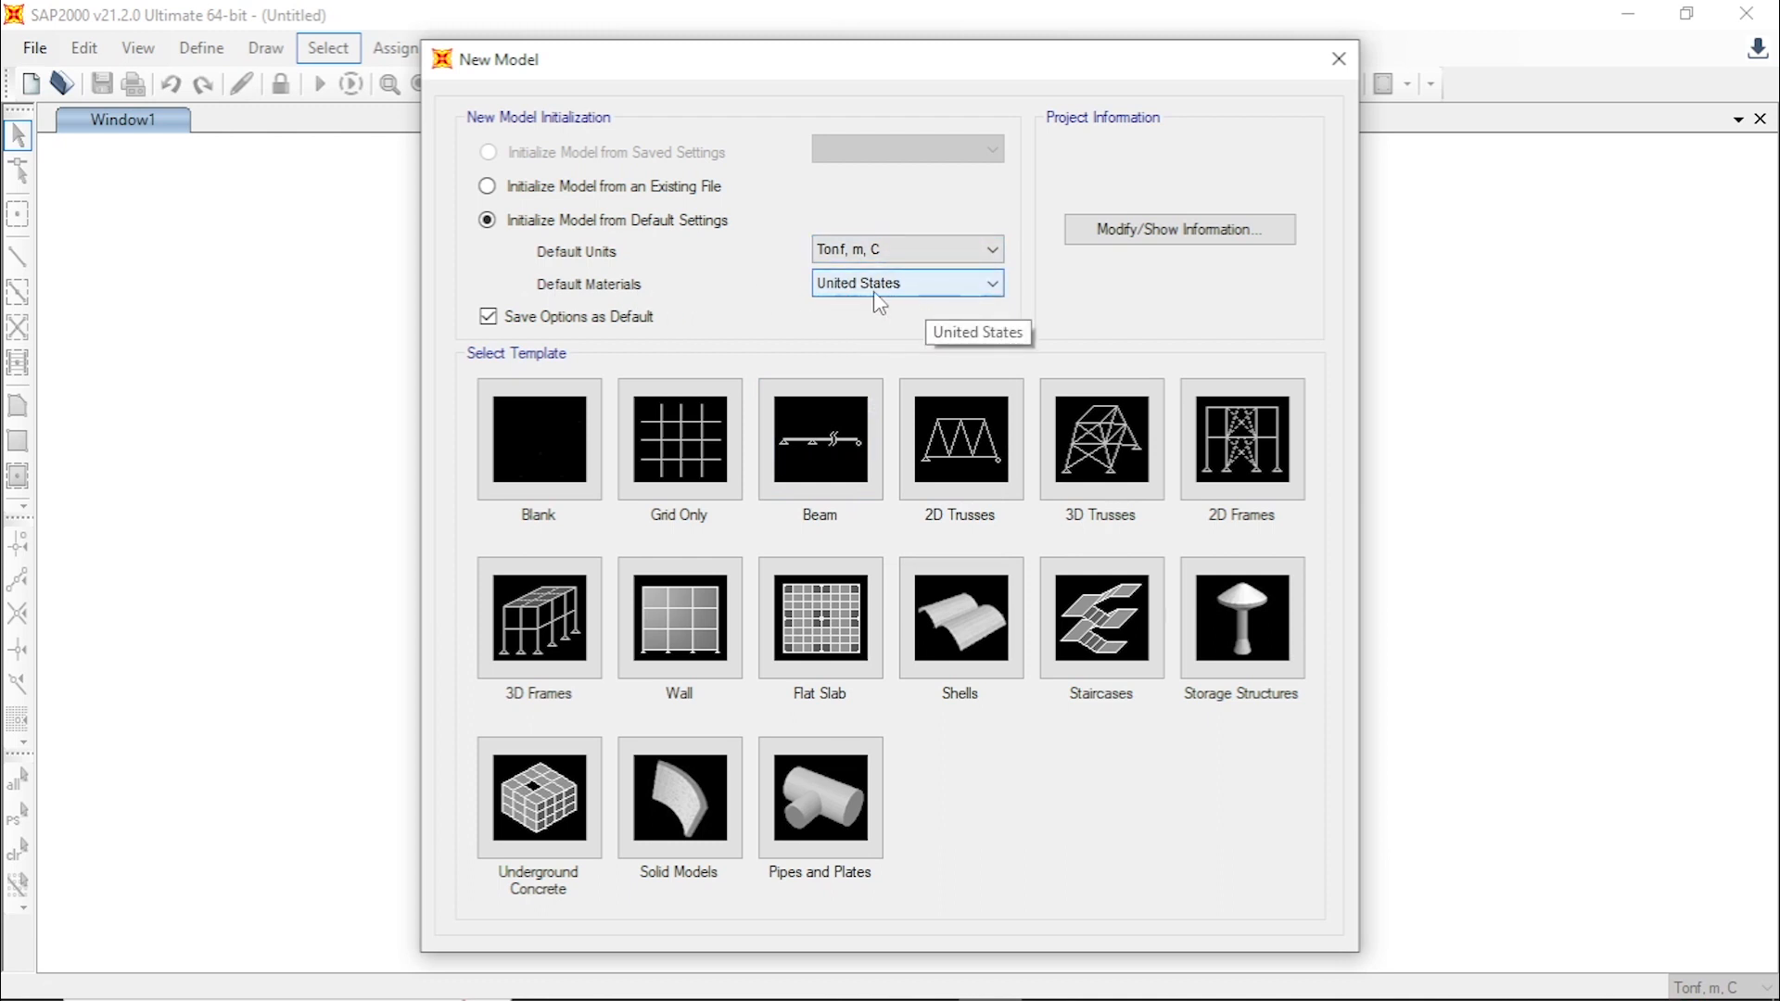
pyautogui.click(947, 291)
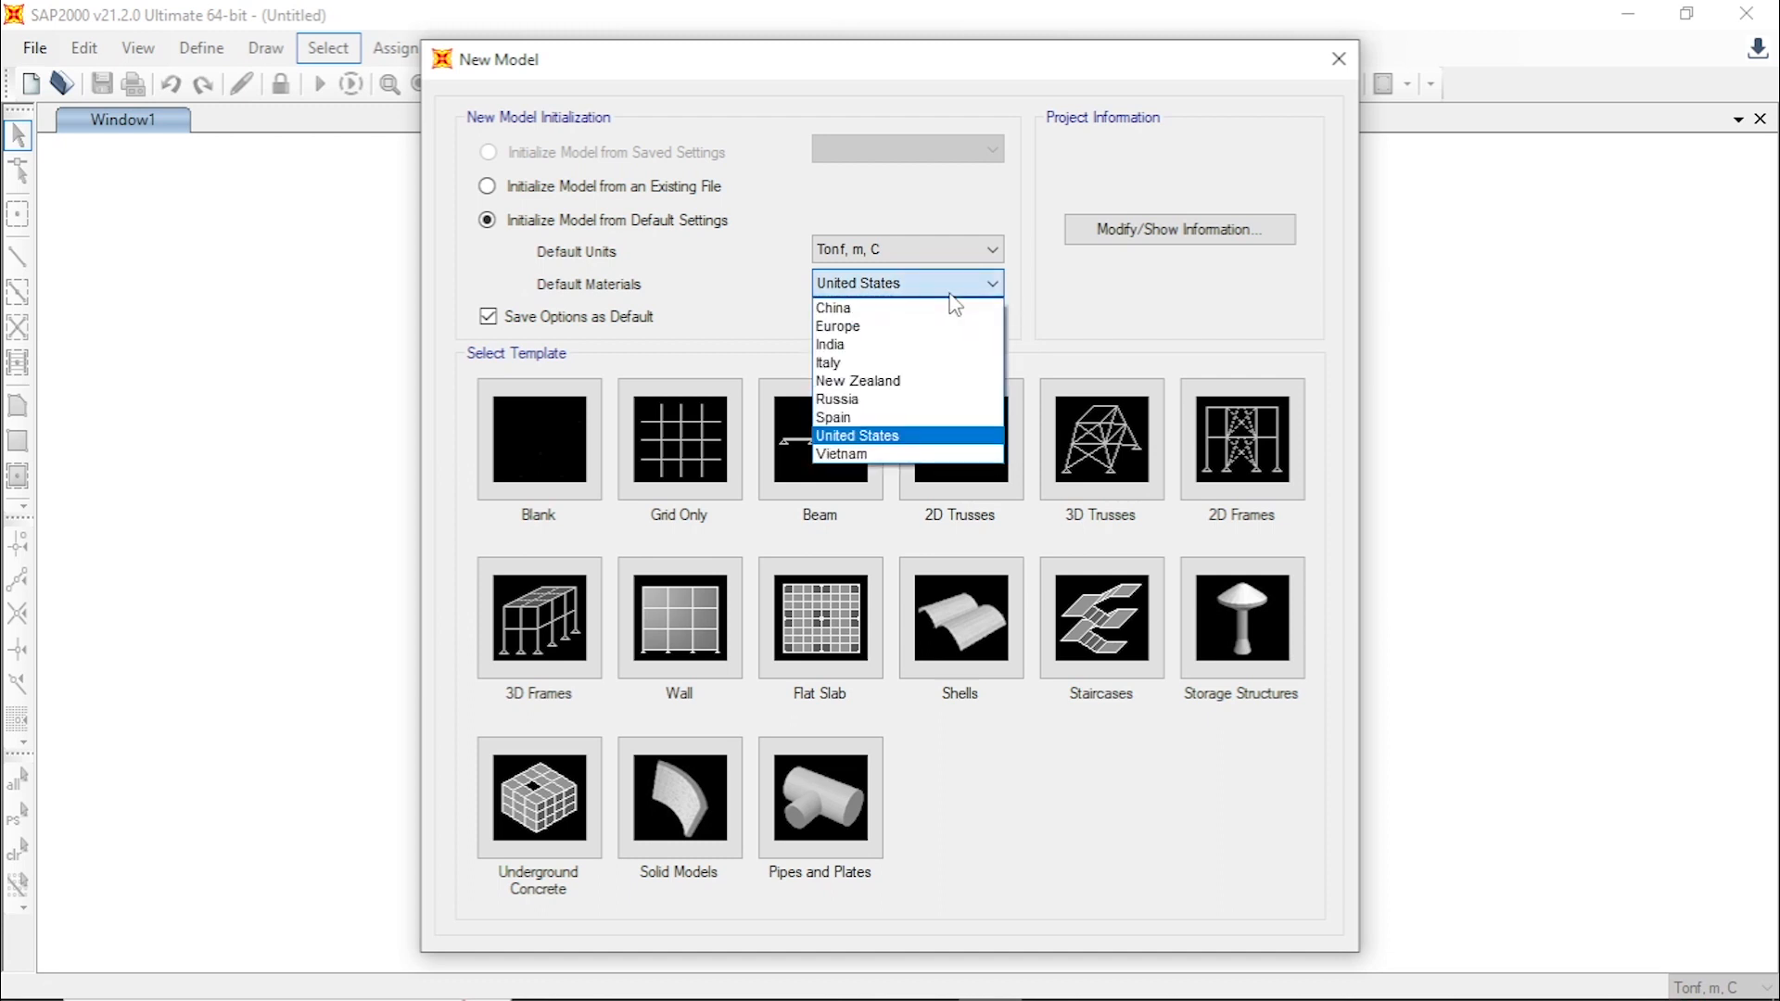
pyautogui.click(953, 284)
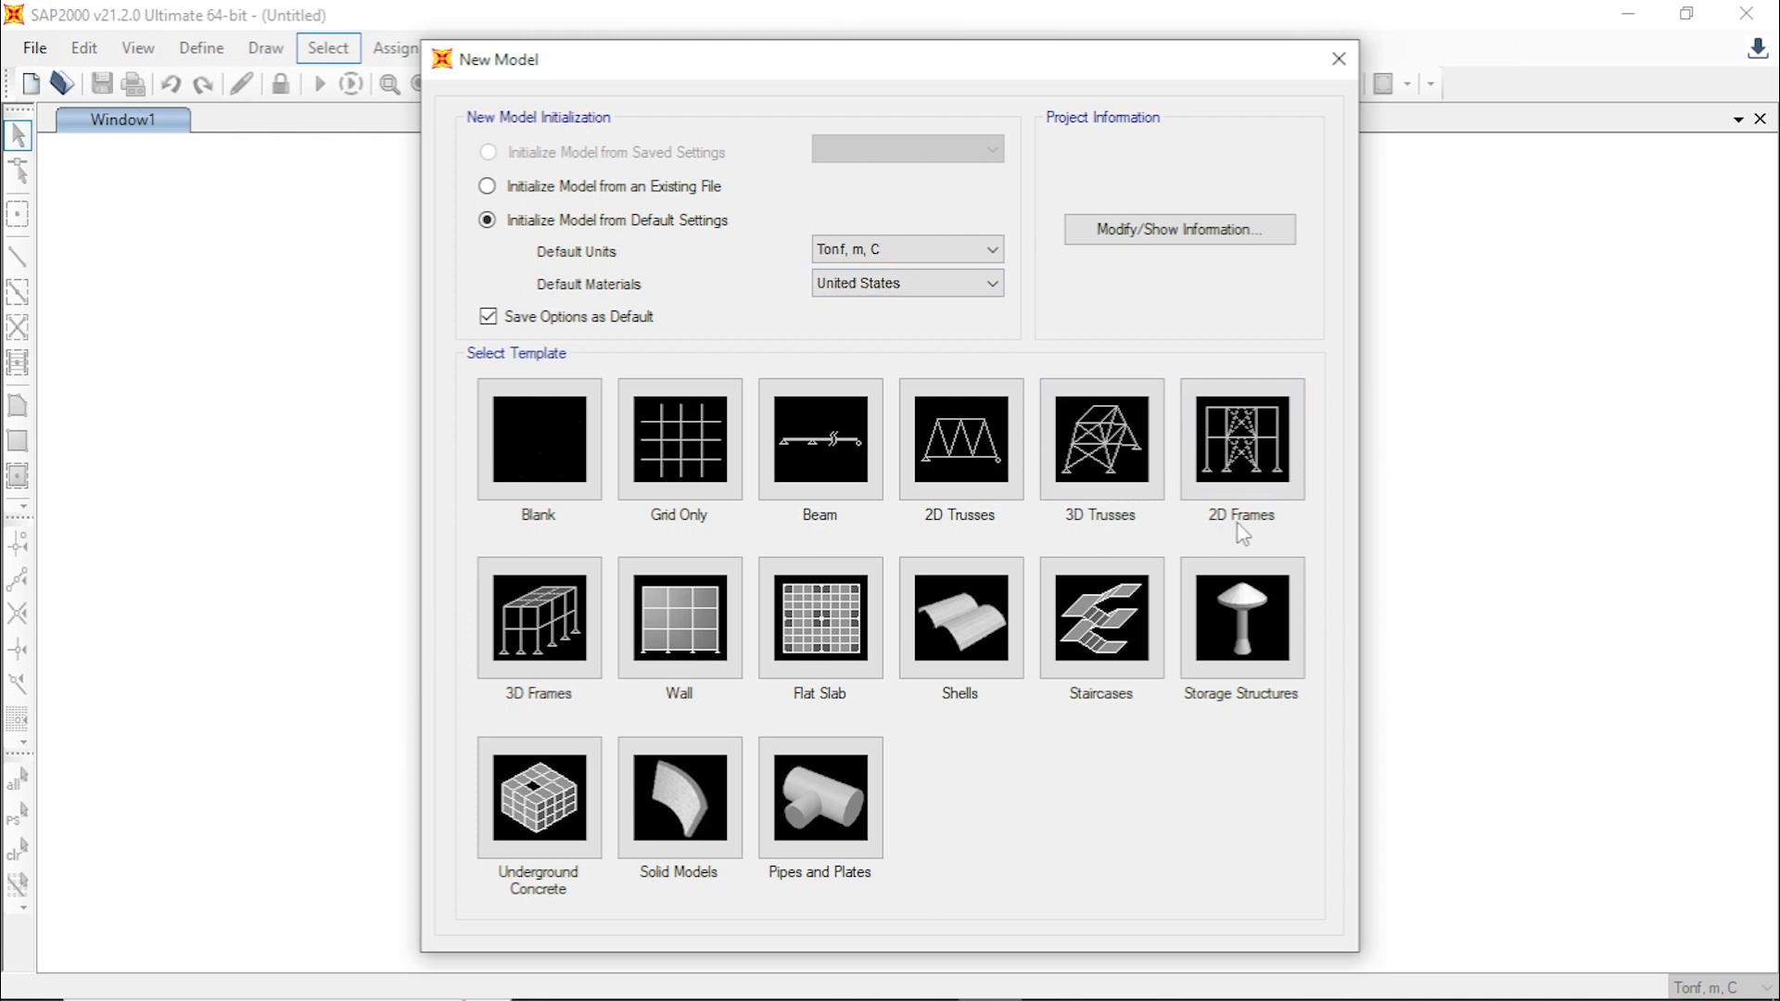
# - Choose the 2D Frames template for the new model and use the Portal frame type
pyautogui.click(1266, 446)
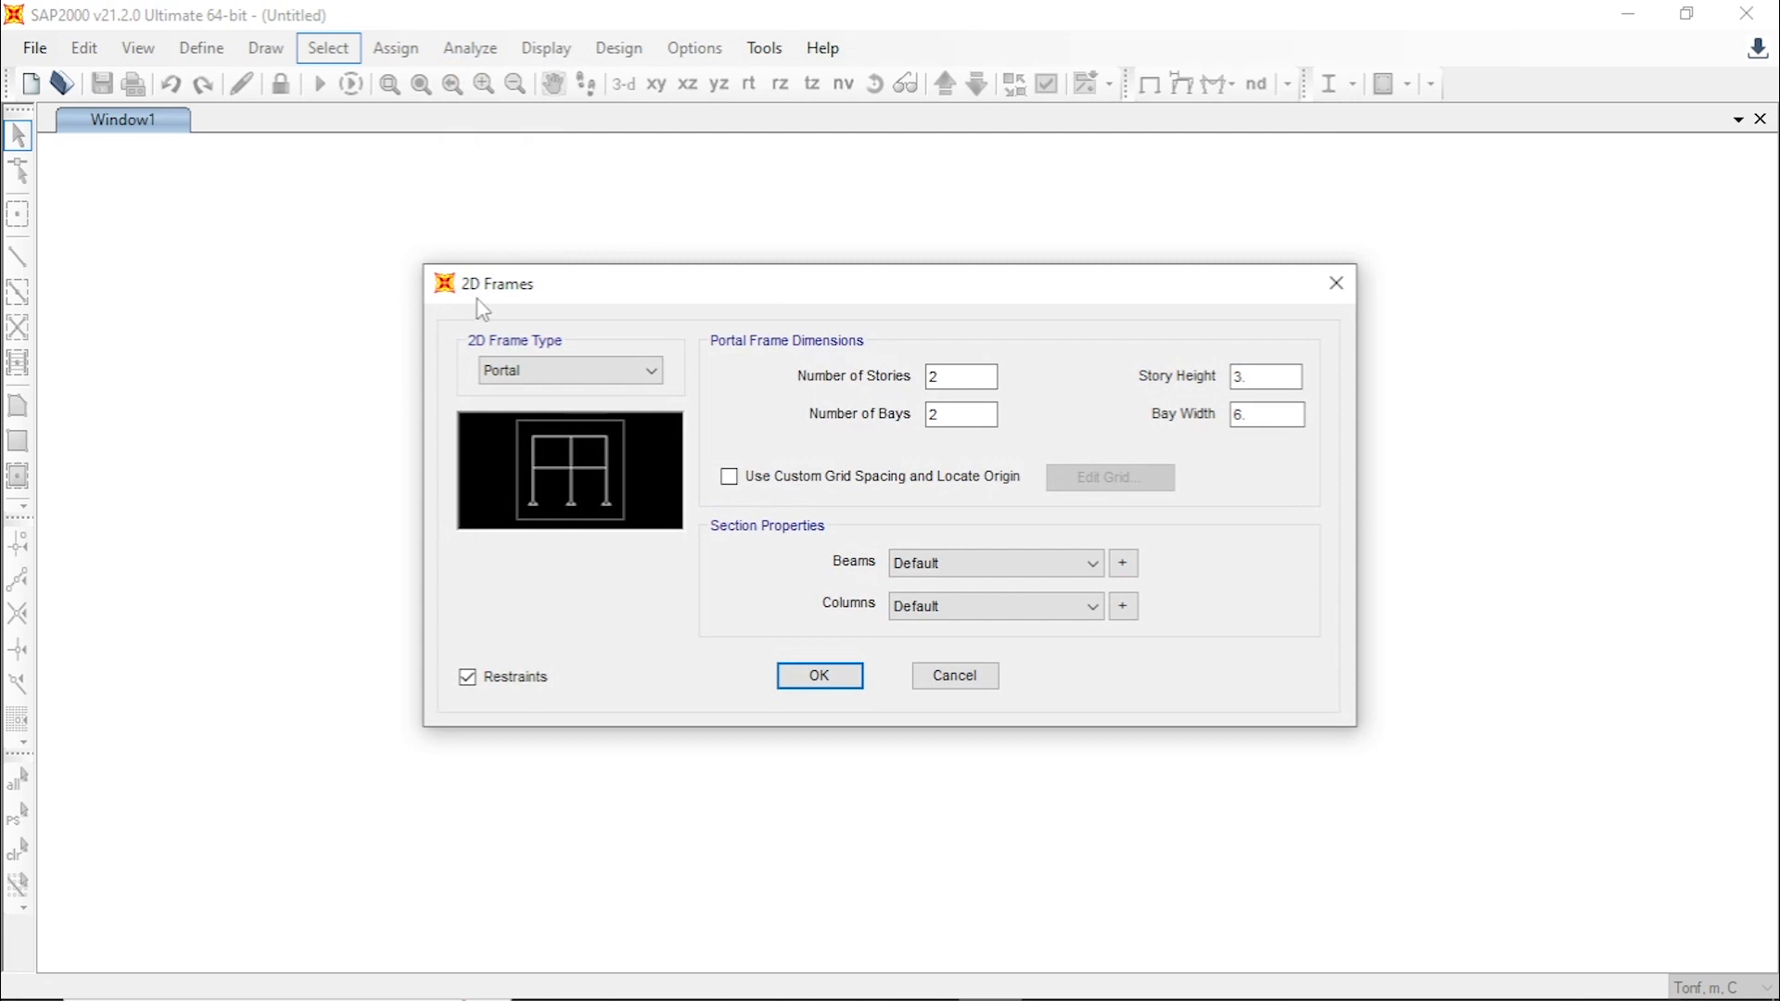
pyautogui.click(648, 375)
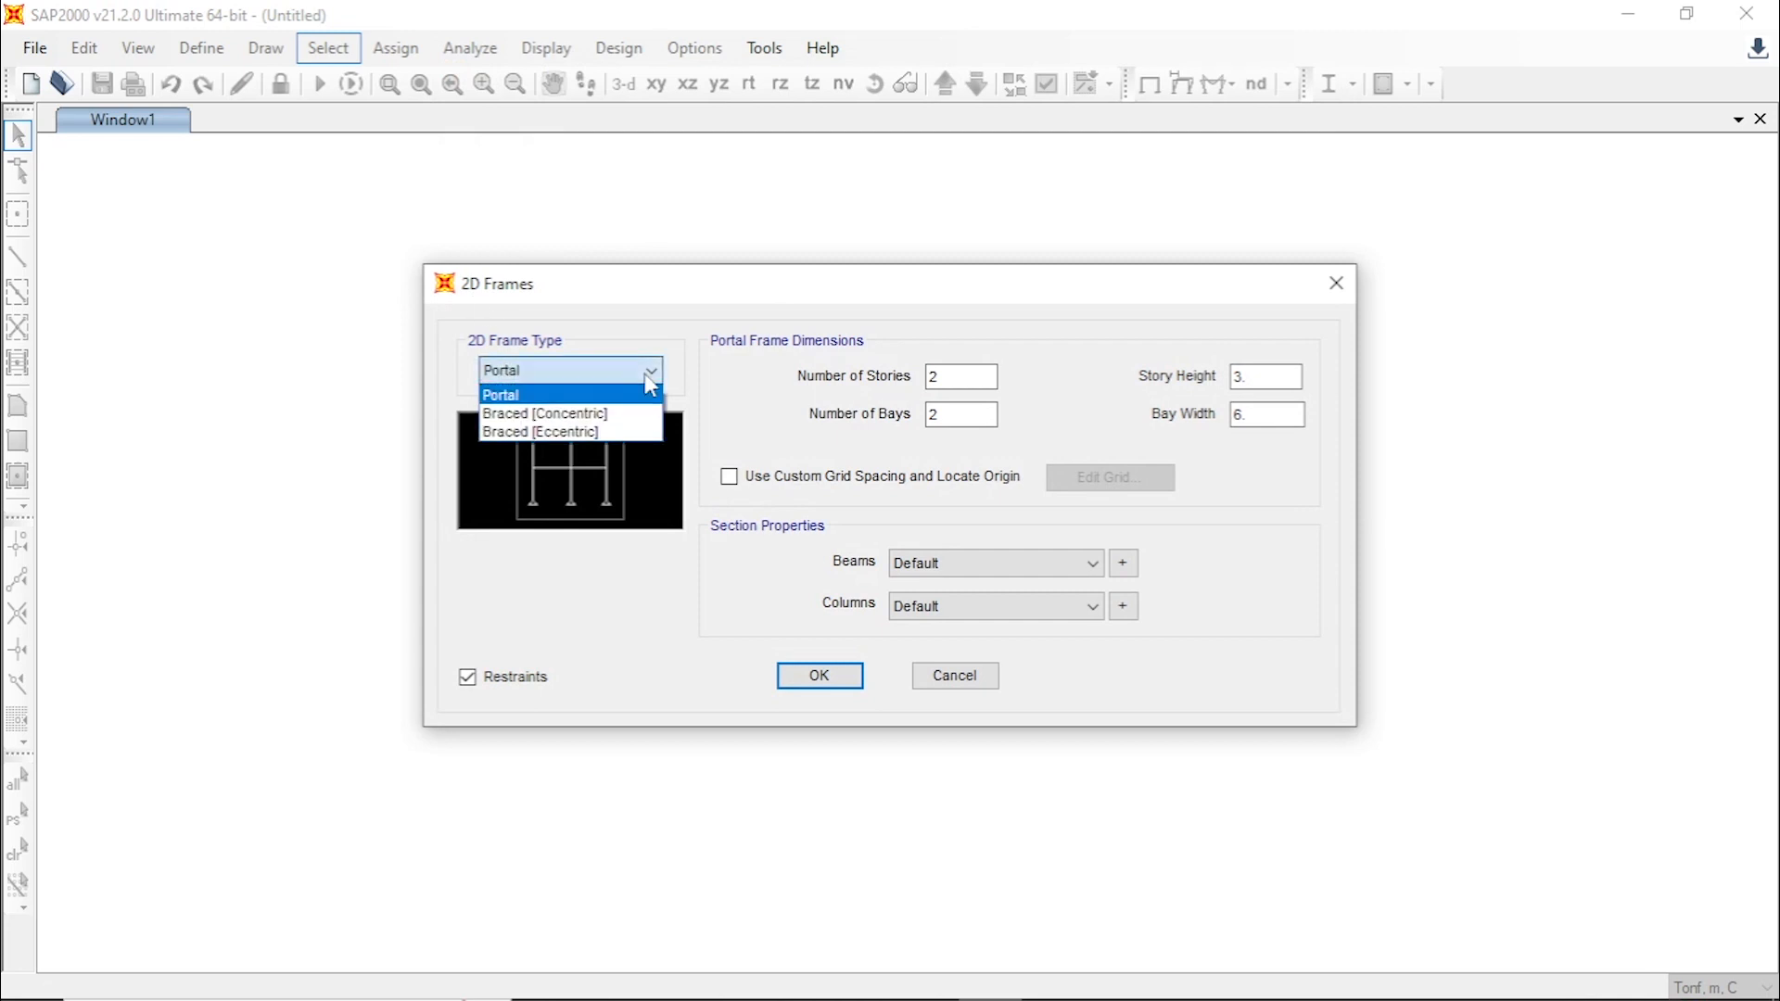
pyautogui.click(548, 397)
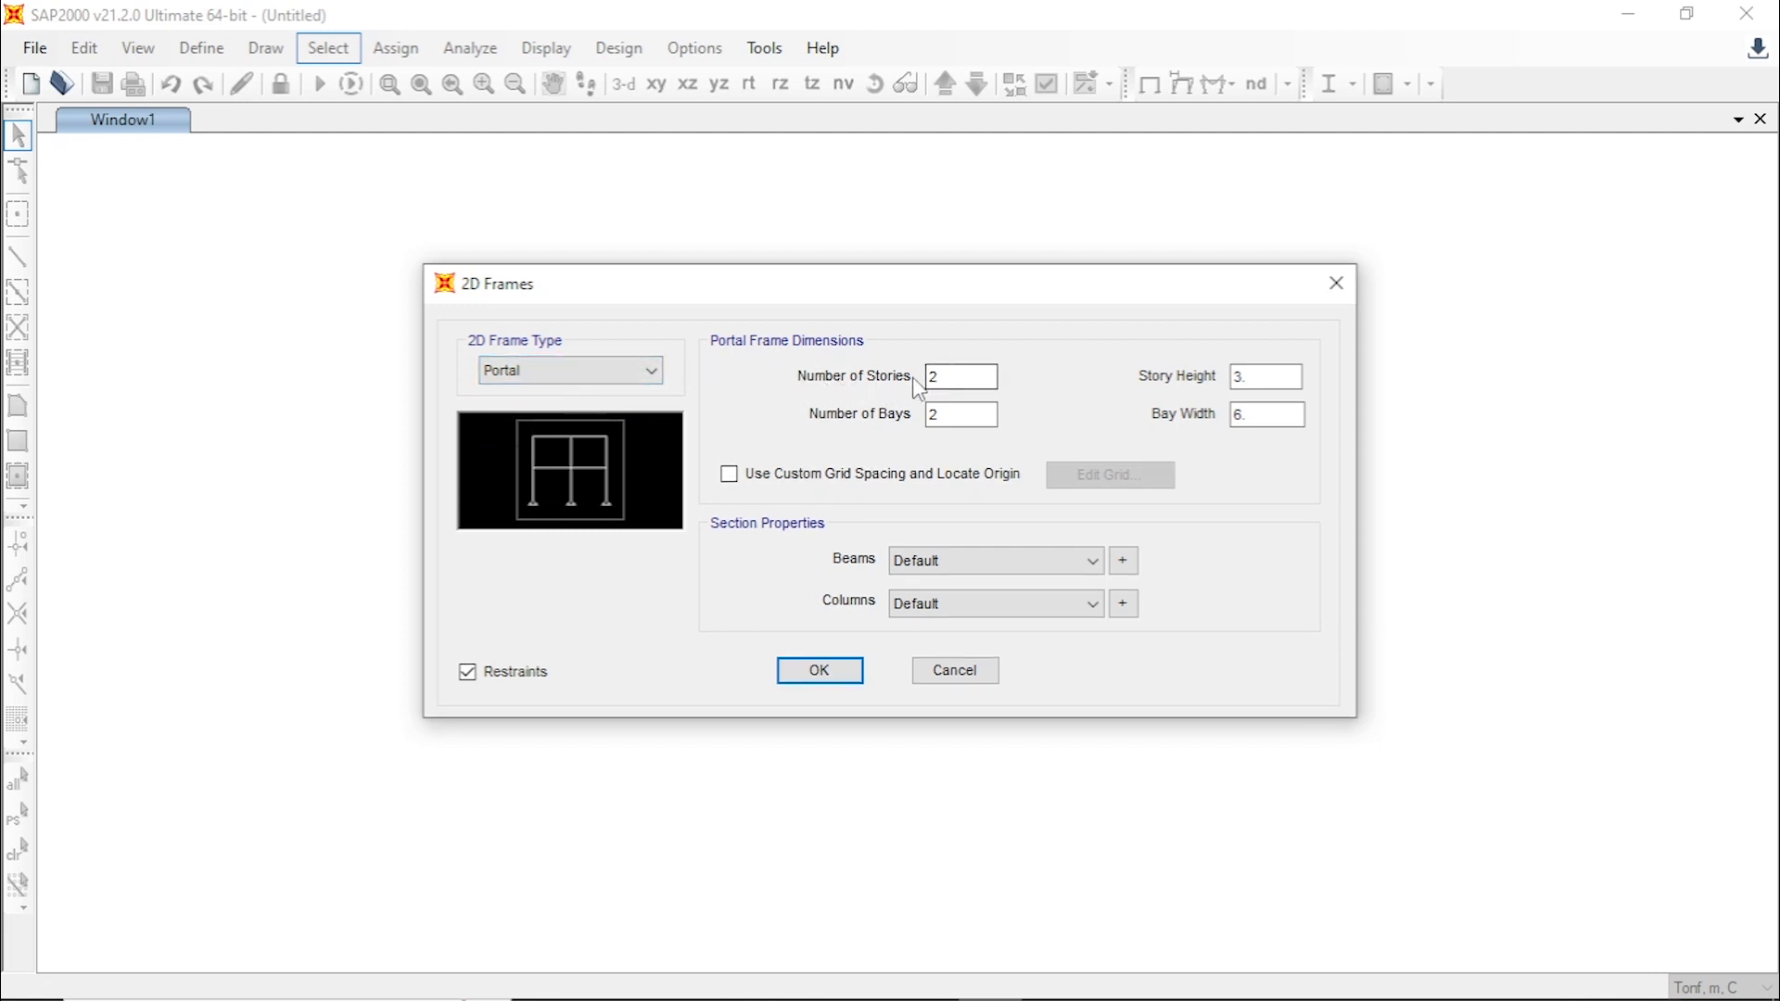
# - Set the portal frame to 1 story and 1 bay, with a story height of 4 m and a bay width of 4 m
pyautogui.click(947, 377)
pyautogui.moveTo(946, 377); pyautogui.dragTo(916, 374)
pyautogui.moveTo(960, 416); pyautogui.dragTo(934, 417)
pyautogui.moveTo(1255, 378); pyautogui.dragTo(1221, 377)
pyautogui.write('4')
pyautogui.moveTo(1261, 414); pyautogui.dragTo(1218, 413)
pyautogui.write('4')
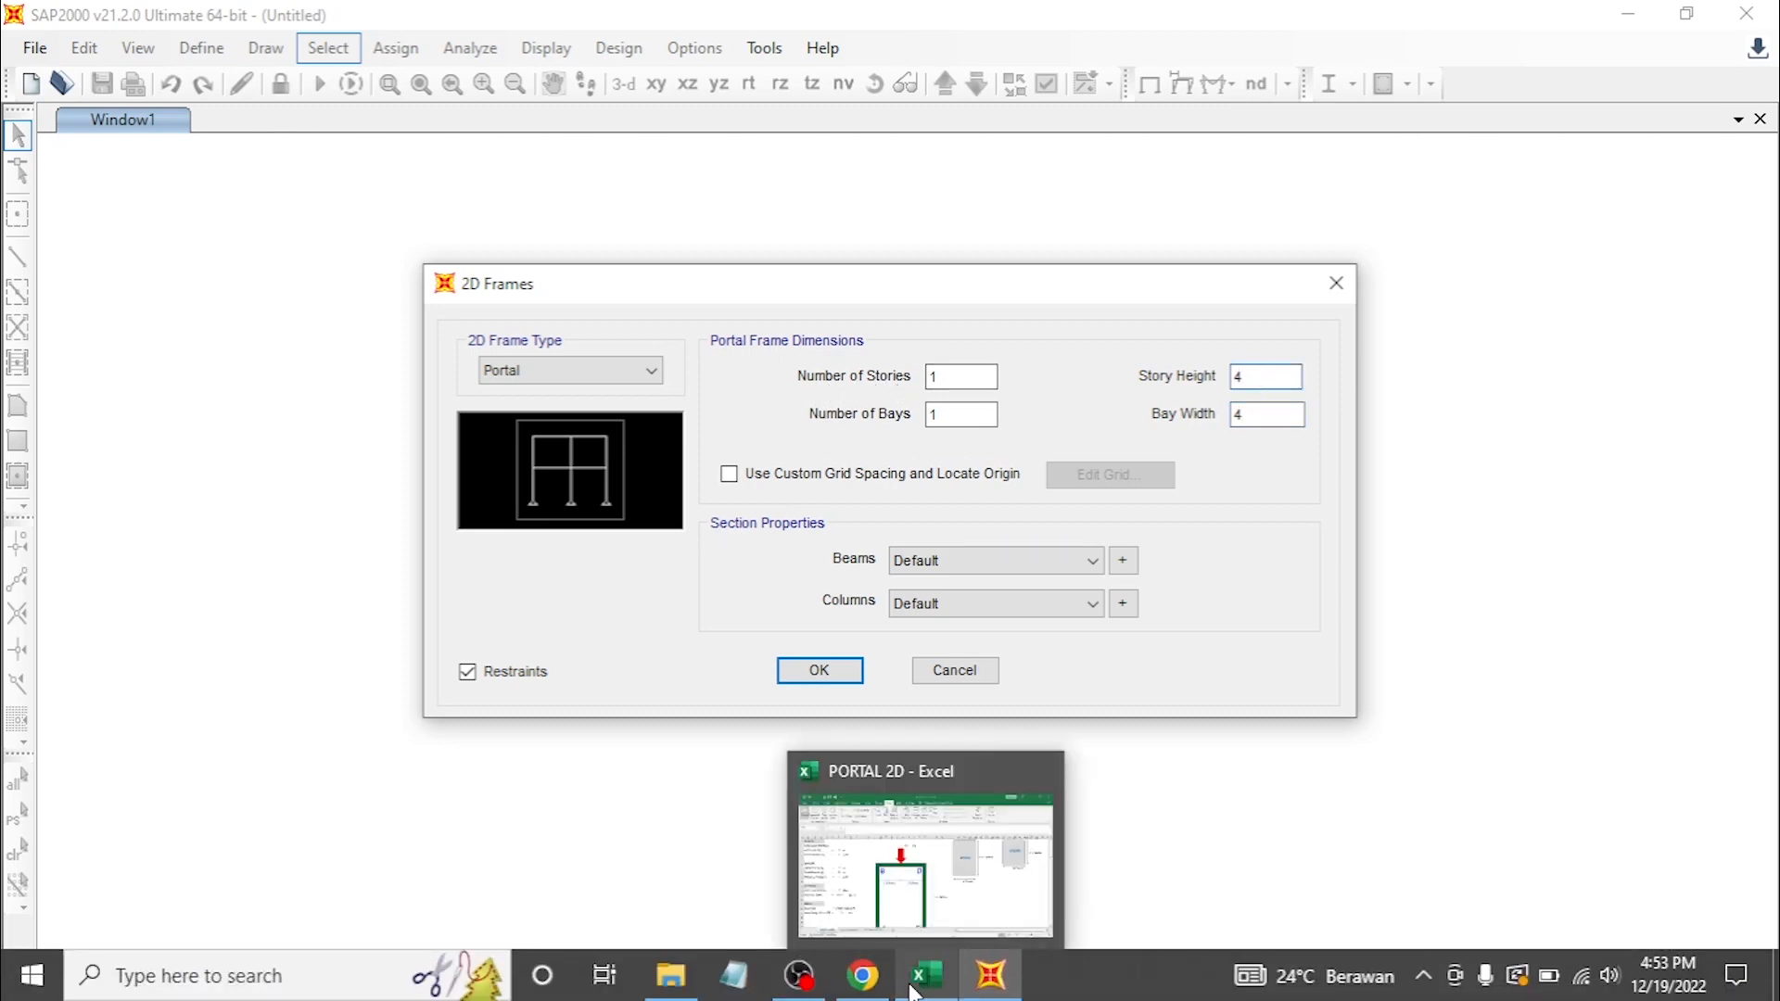
# - Compare the entered frame dimensions with the portal drawing in the Excel workbook and return to SAP2000
pyautogui.click(914, 989)
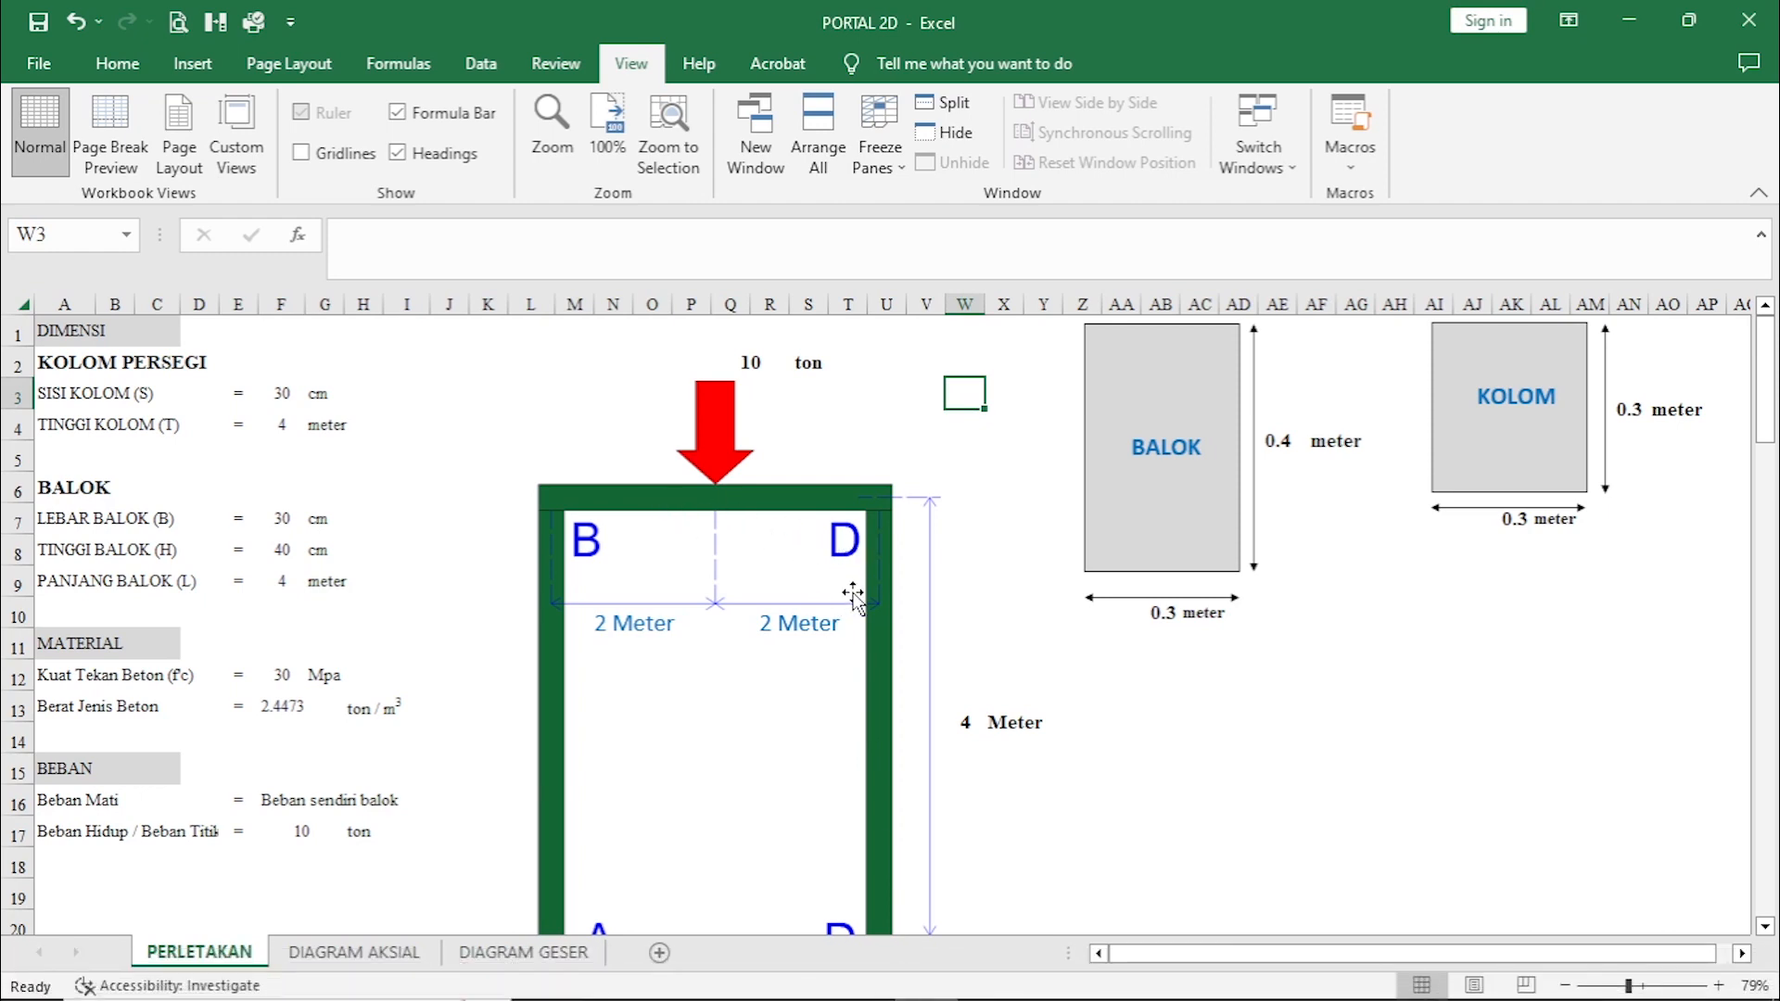
pyautogui.click(985, 978)
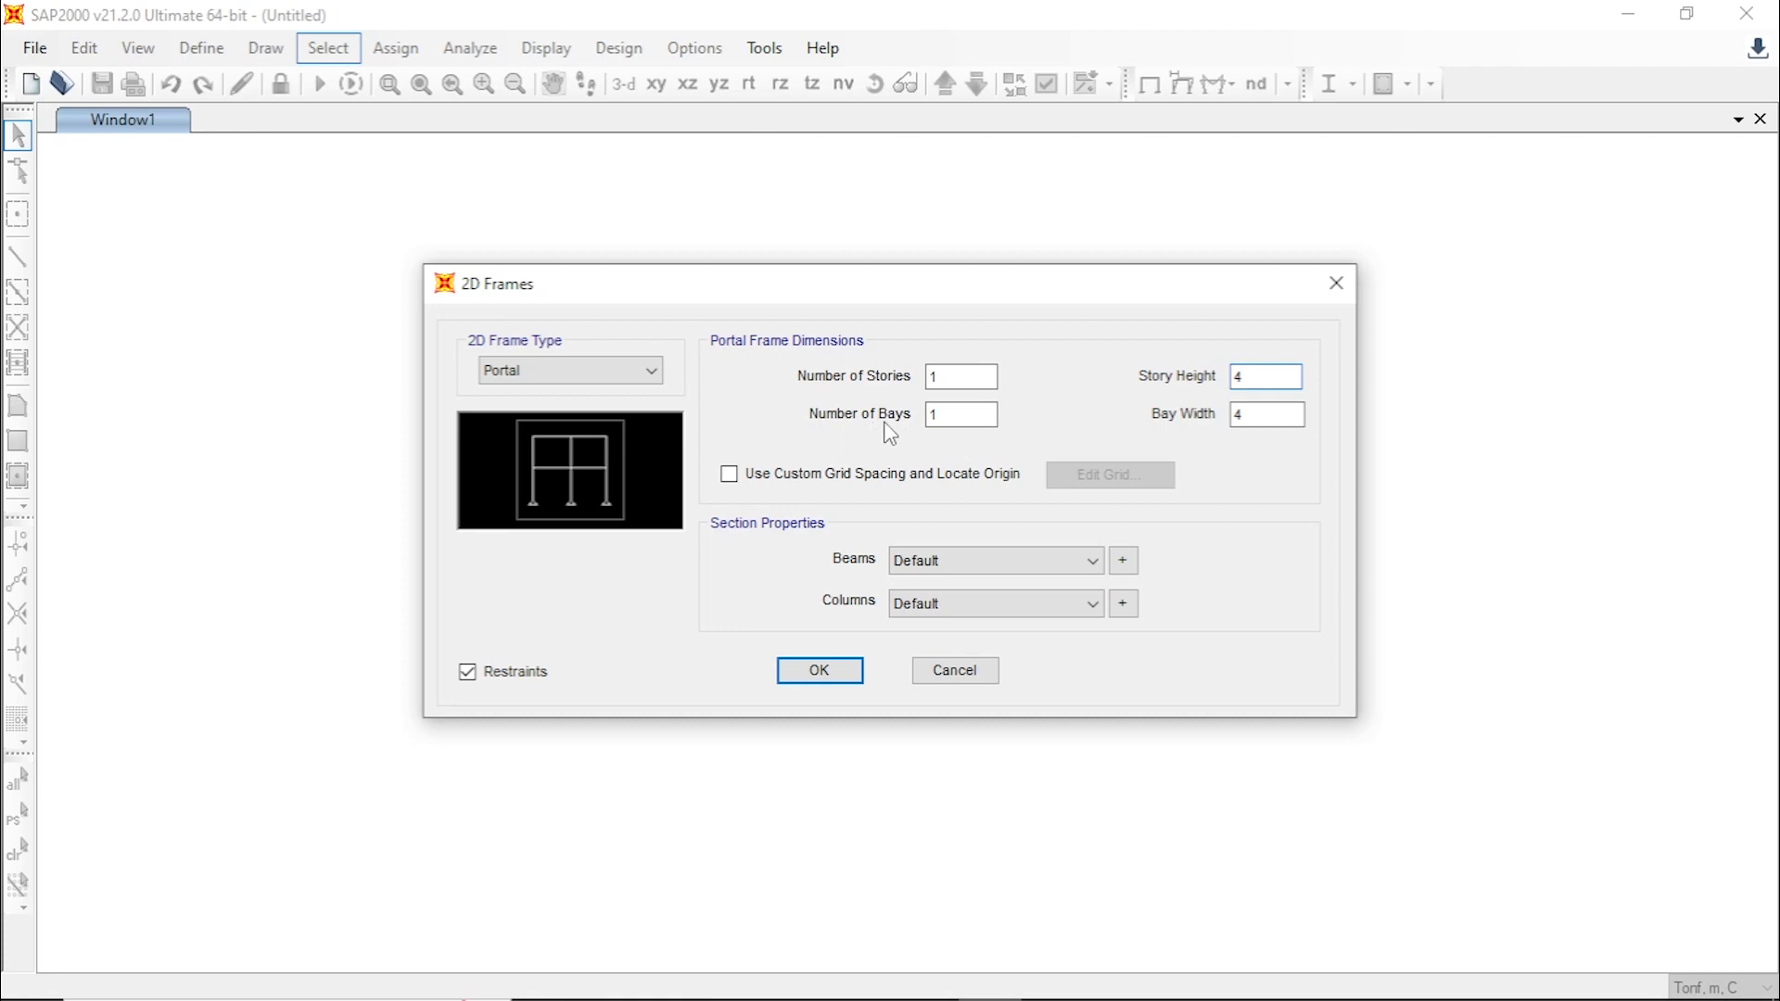
pyautogui.click(916, 989)
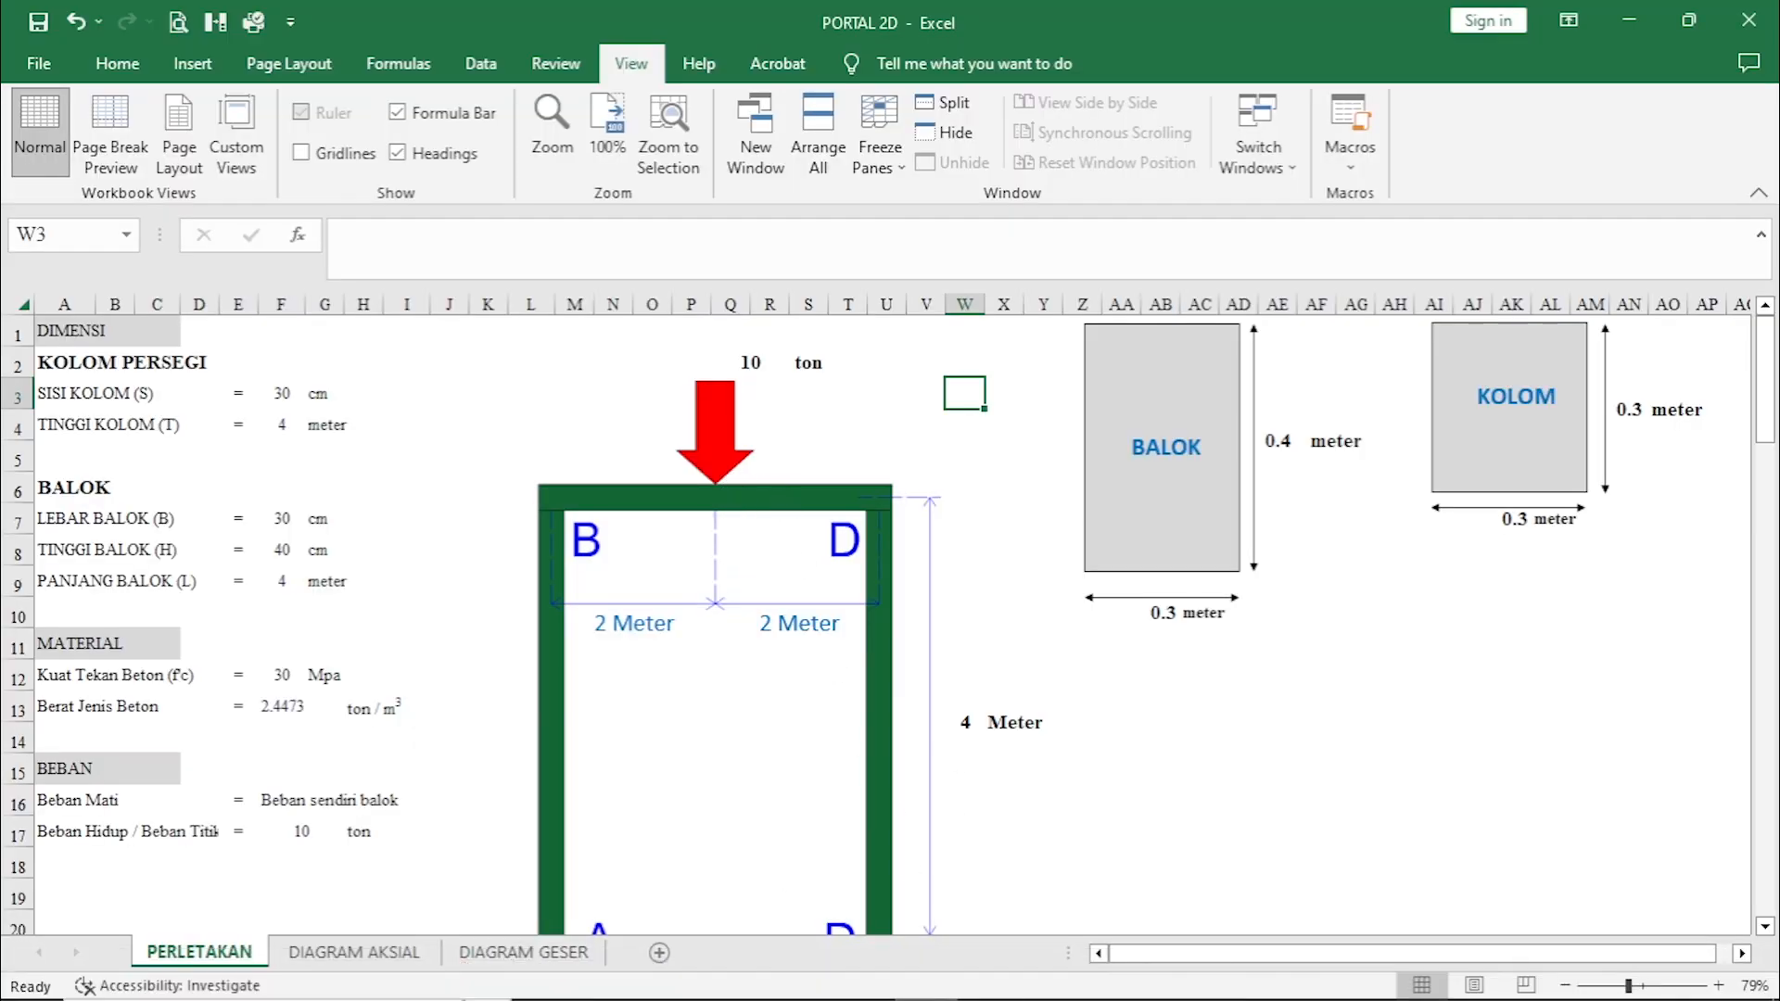
pyautogui.moveTo(973, 994)
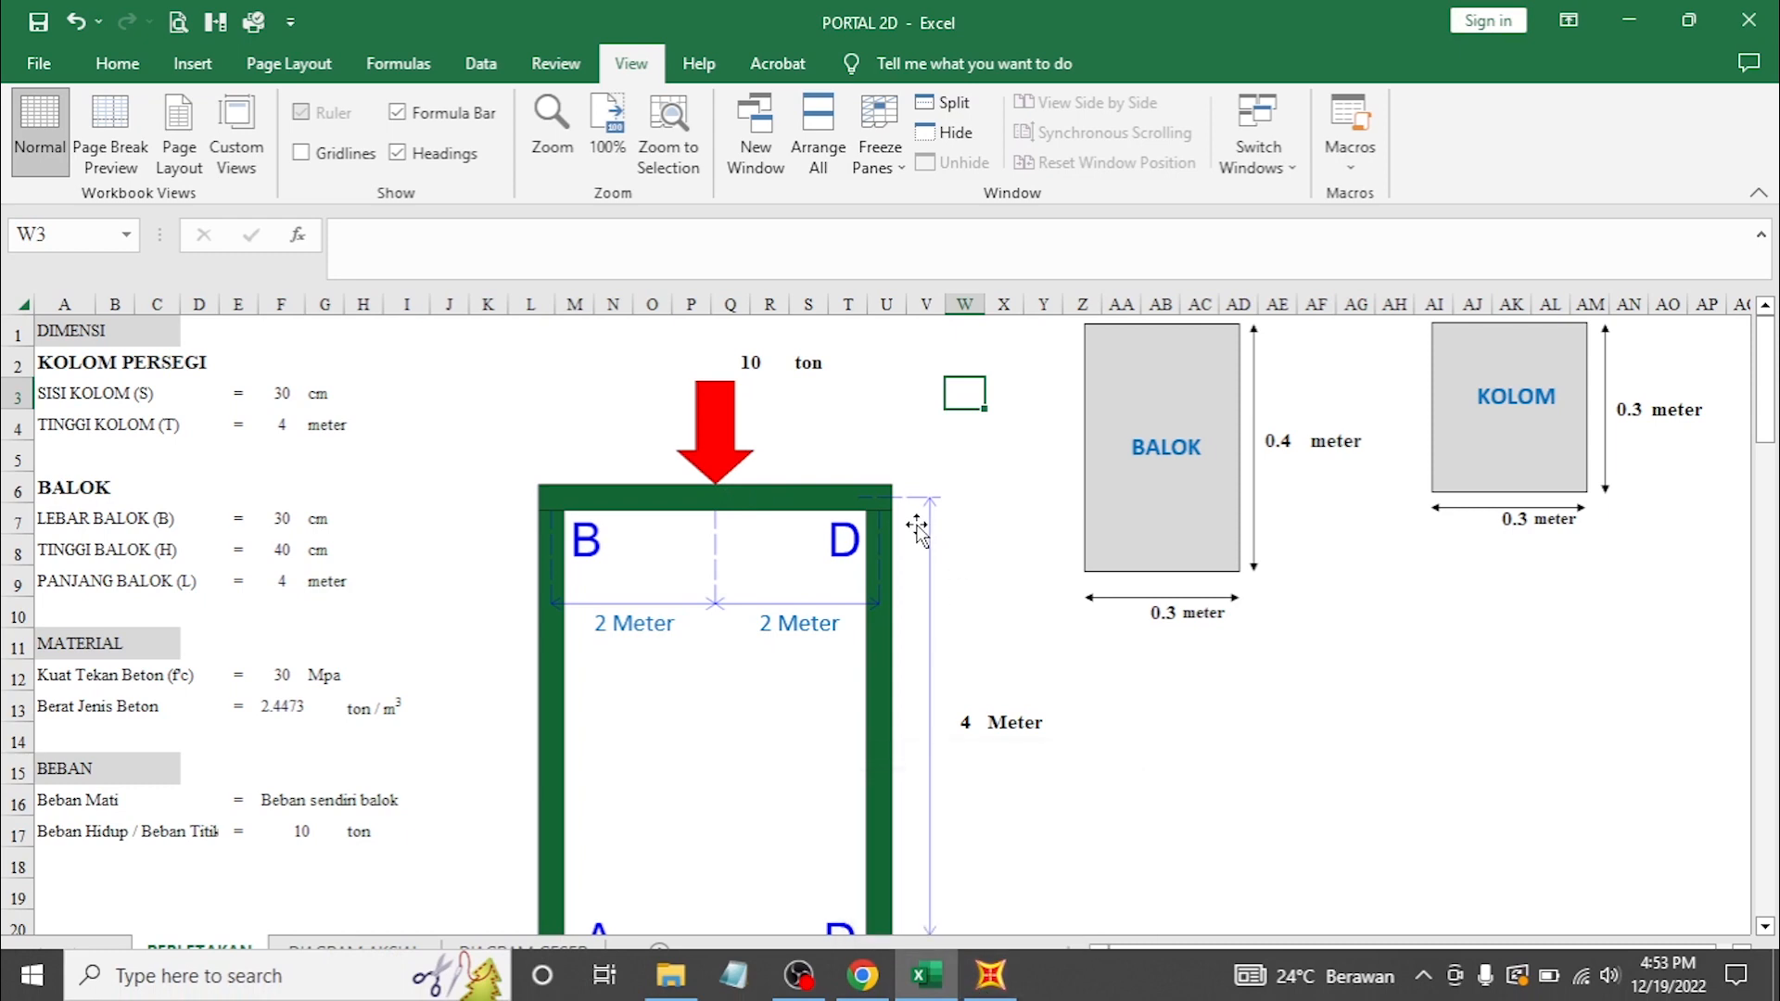
pyautogui.scroll(-2, 897, 643)
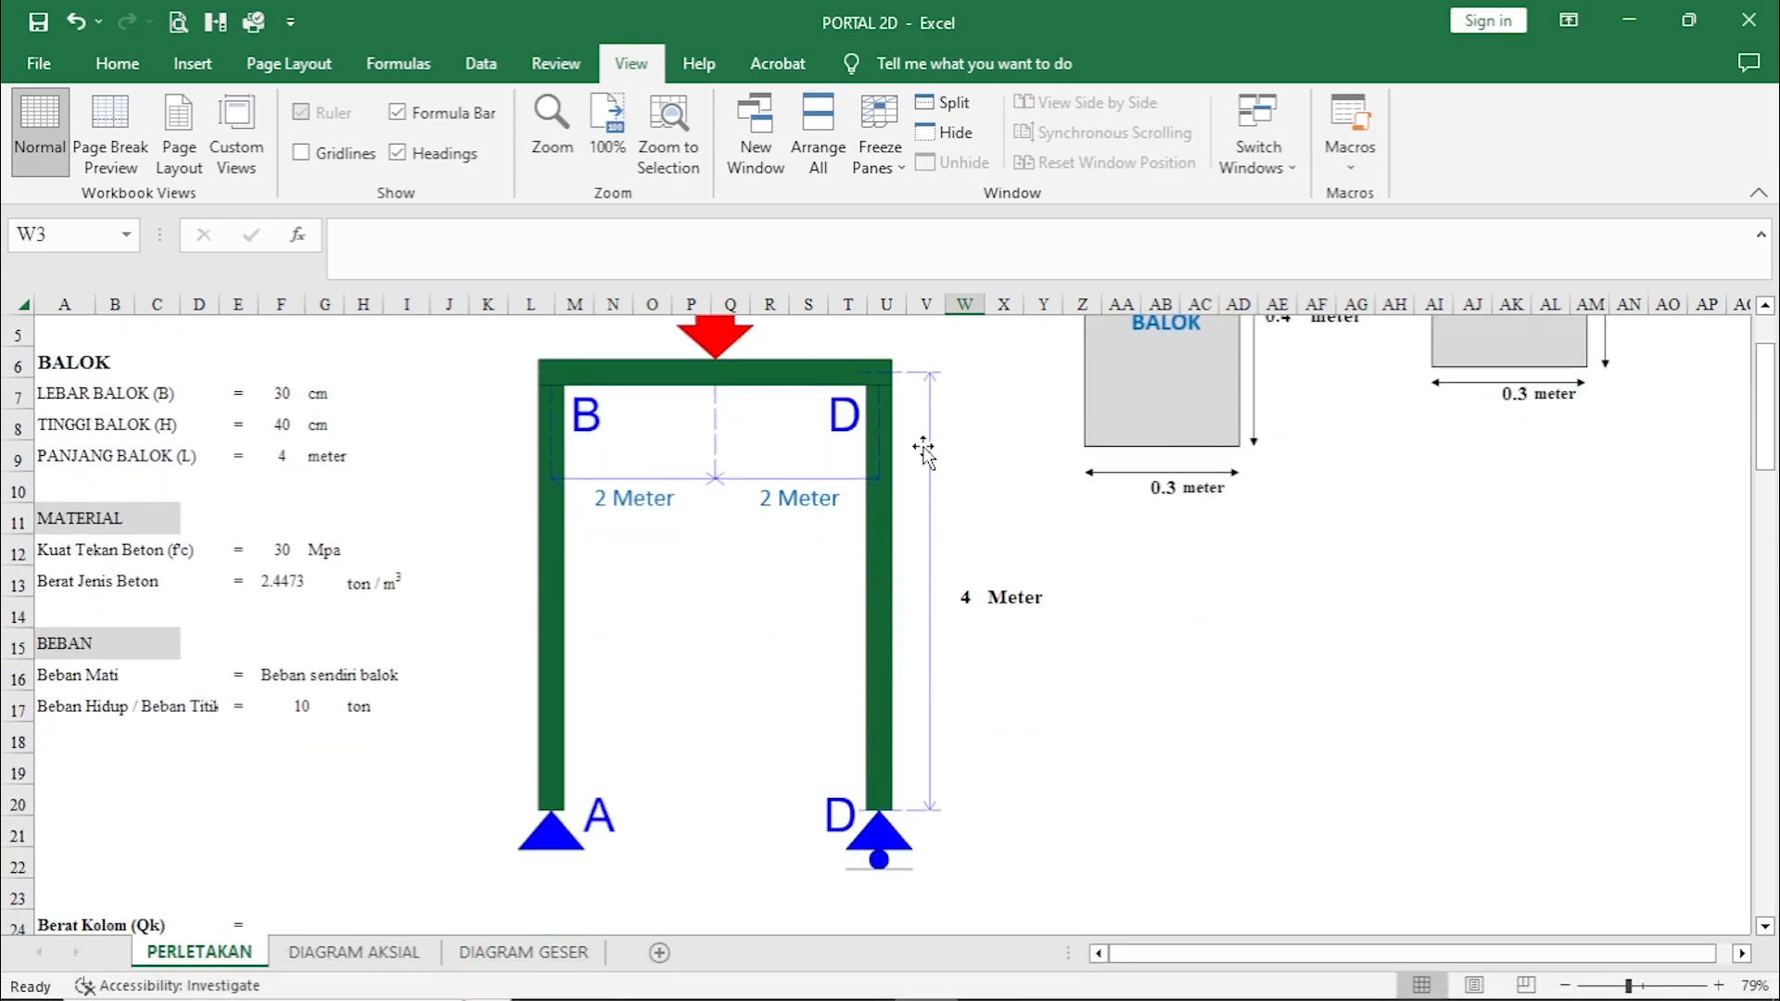
pyautogui.scroll(2, 914, 620)
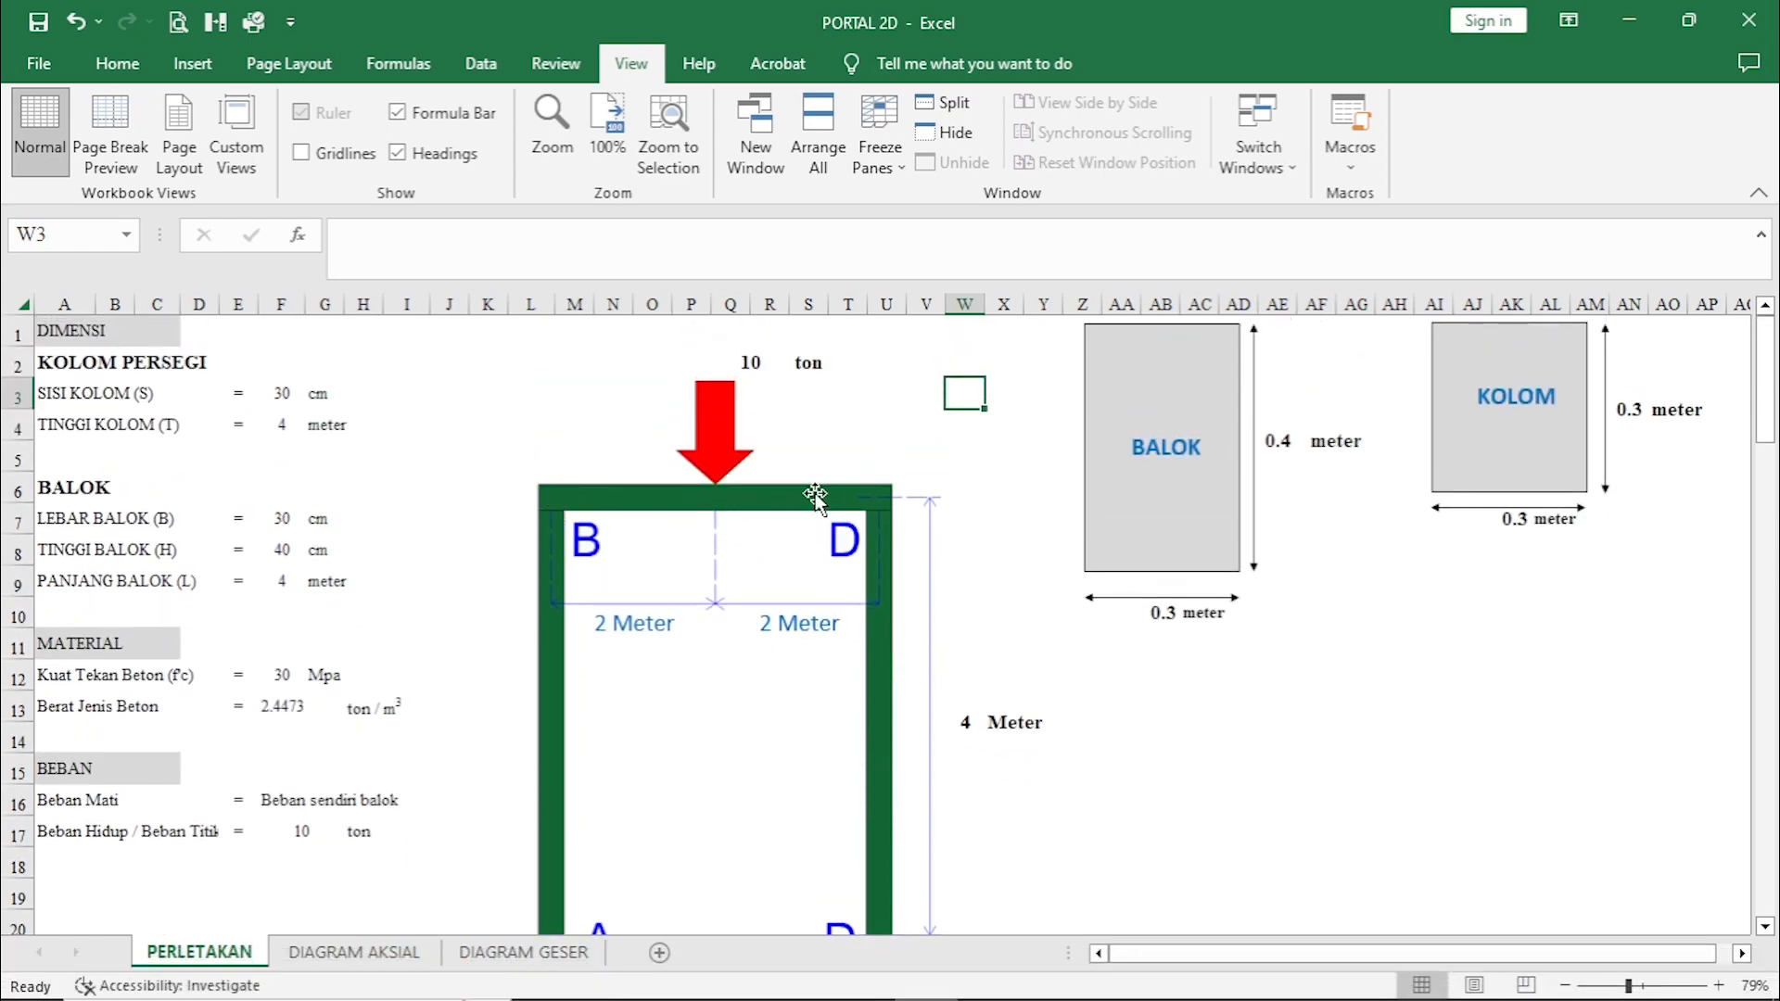
pyautogui.click(946, 987)
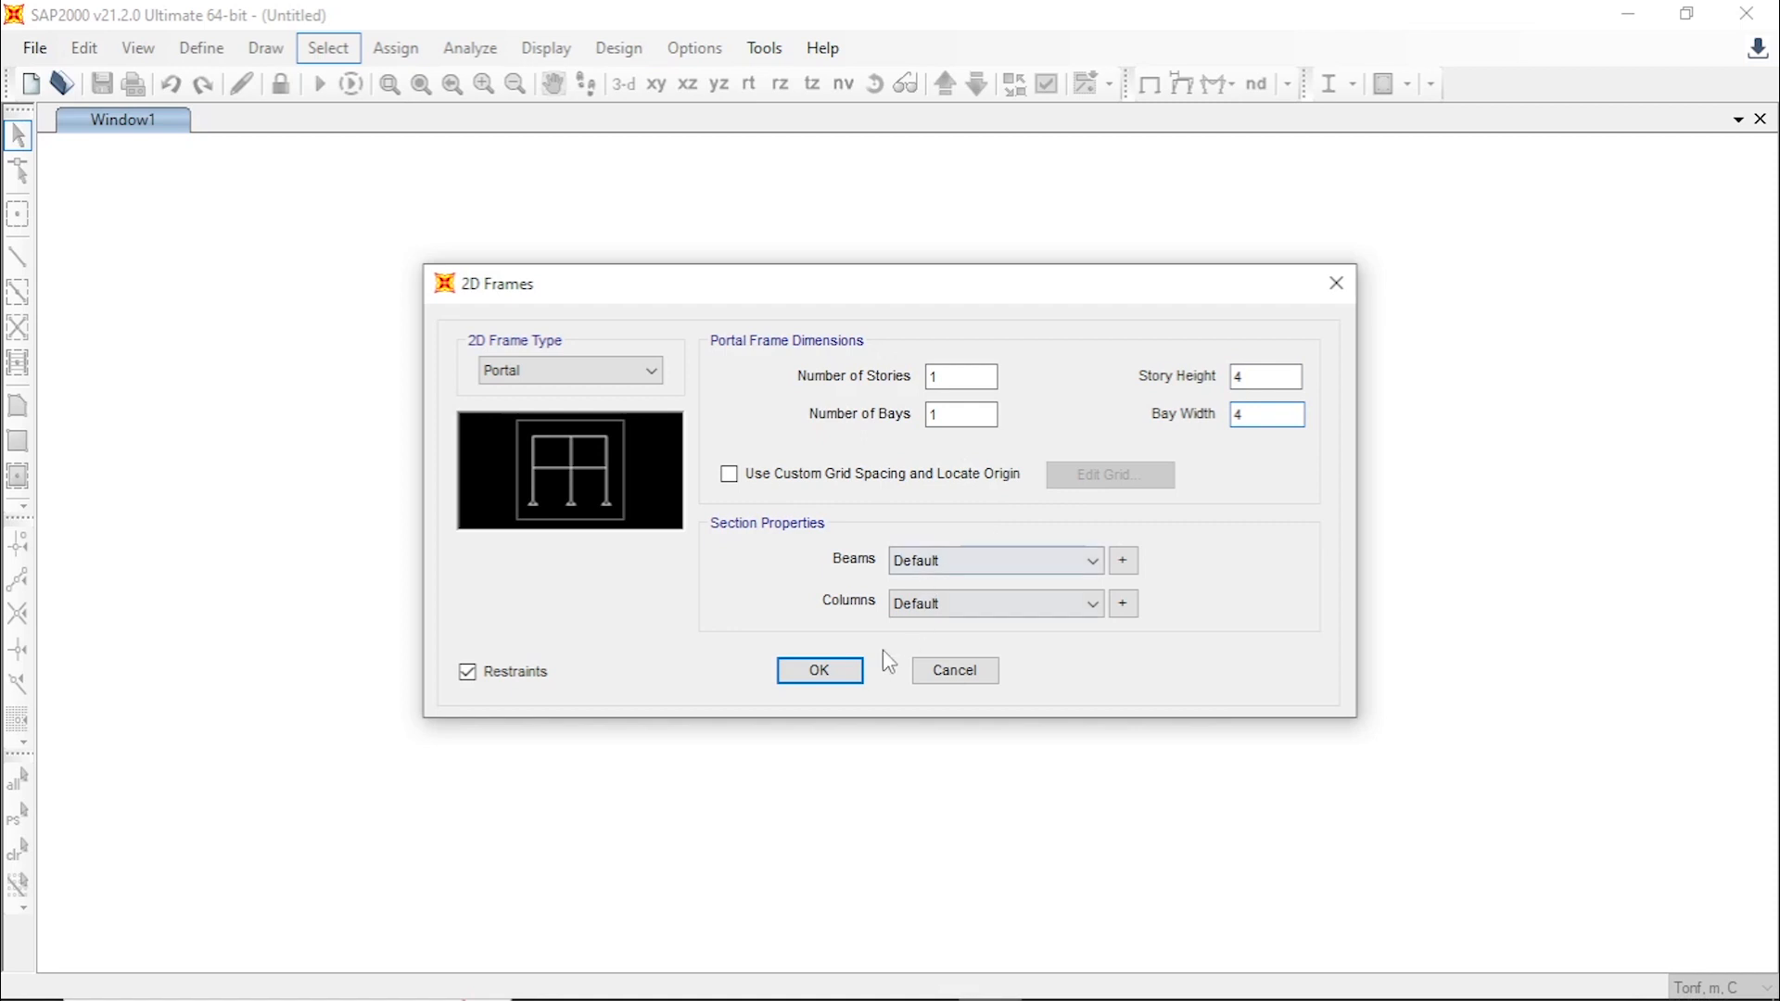
# - Create the portal frame and close the 3-D view so that only the centred X-Z plane view remains
pyautogui.click(835, 680)
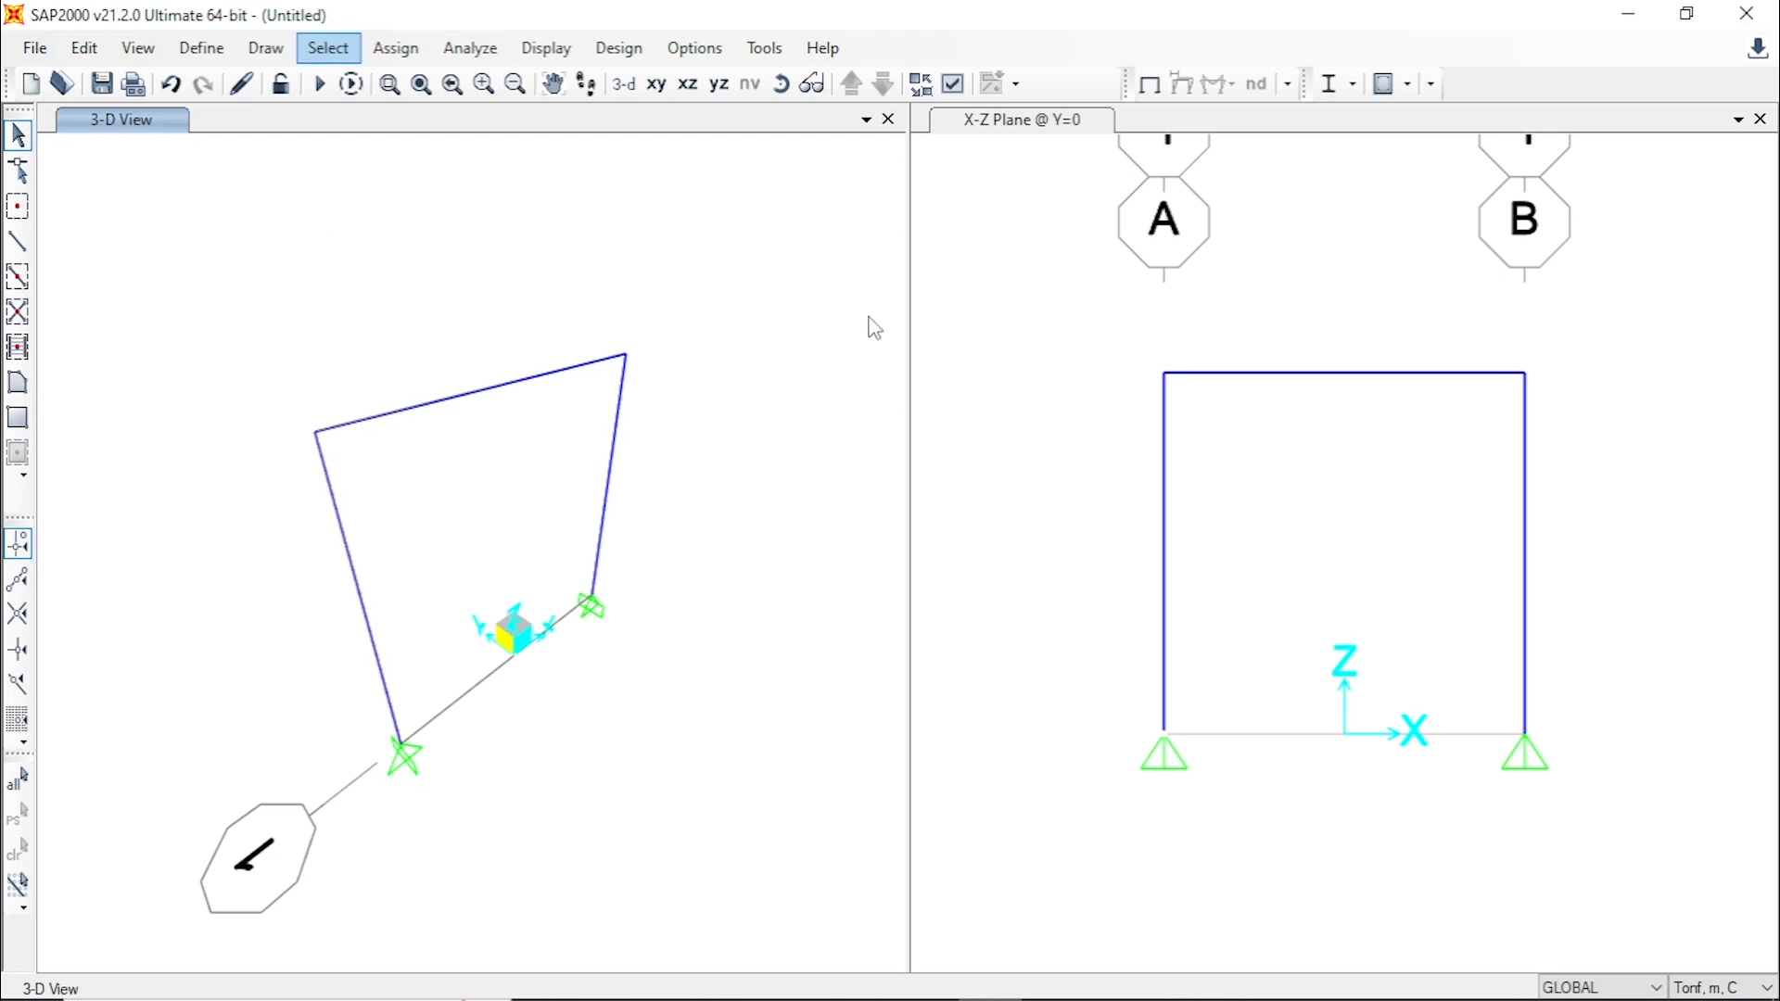
pyautogui.click(1011, 183)
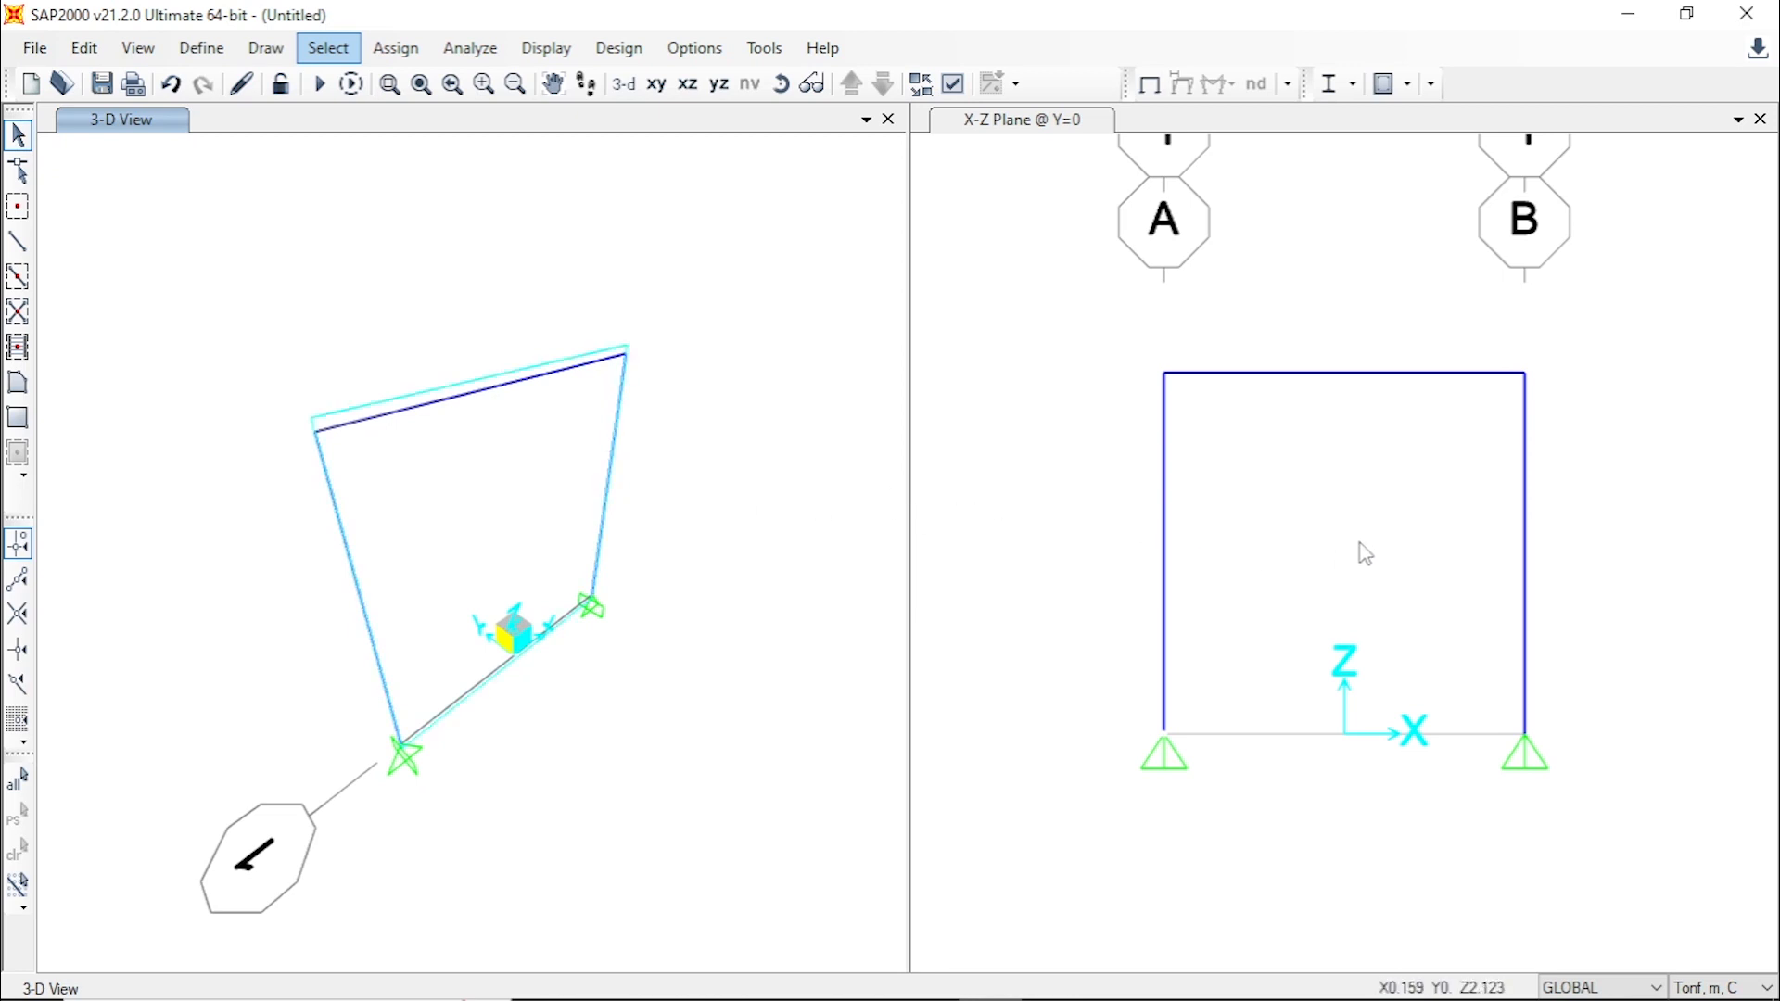
pyautogui.moveTo(1382, 481); pyautogui.dragTo(1351, 569, button='middle')
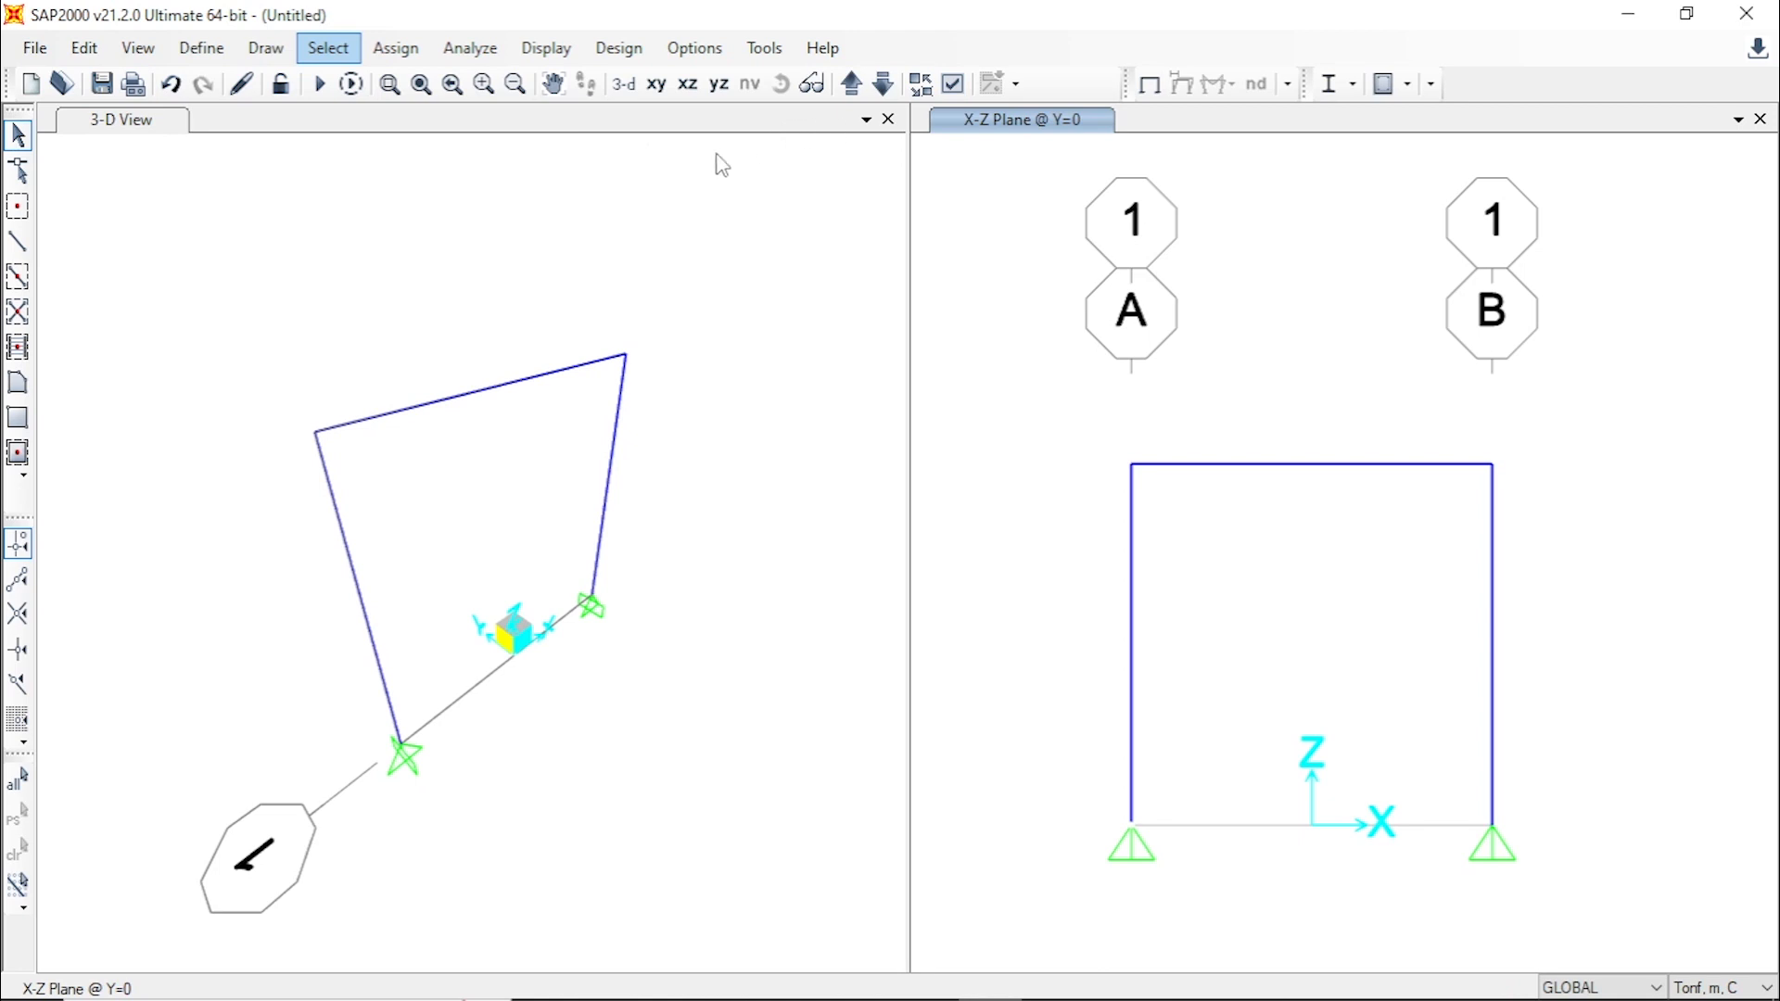
pyautogui.click(889, 120)
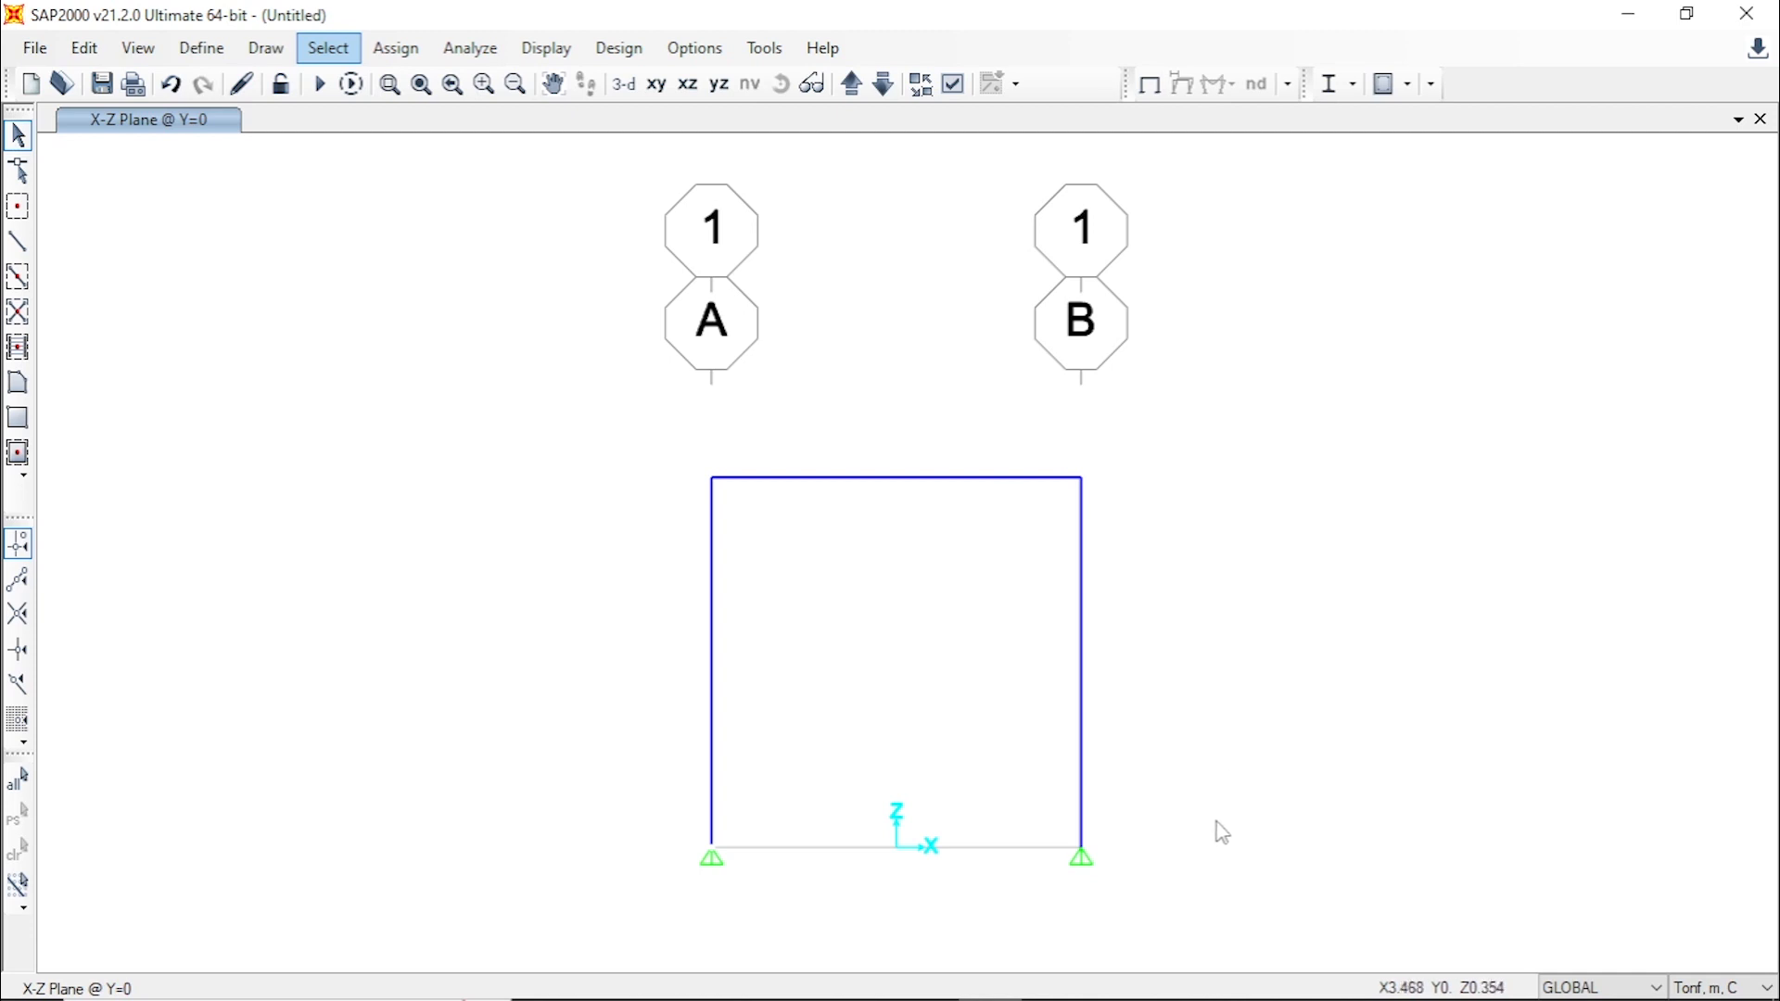
pyautogui.moveTo(1220, 831)
pyautogui.mouseDown(button='middle')
pyautogui.moveTo(1185, 747)
pyautogui.moveTo(1169, 799)
pyautogui.mouseUp(button='middle')
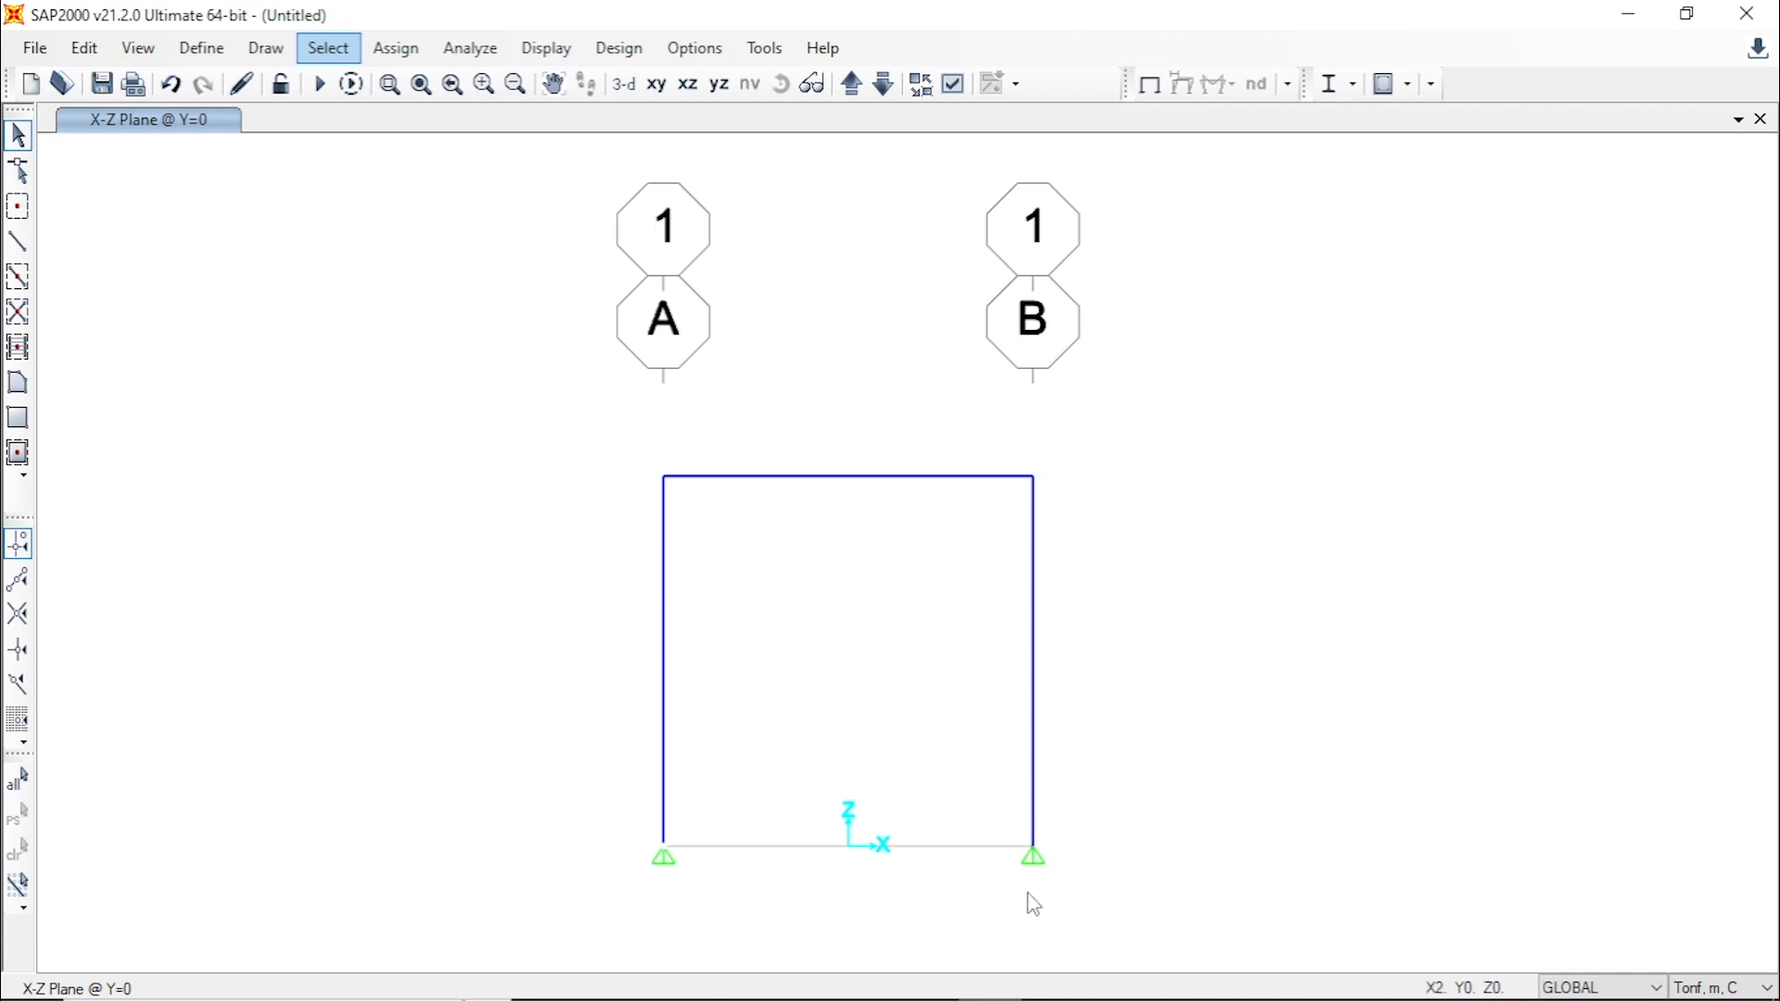
# - Check the support types at the column bases in the Excel portal drawing and return to SAP2000
pyautogui.moveTo(1001, 995)
pyautogui.click(941, 992)
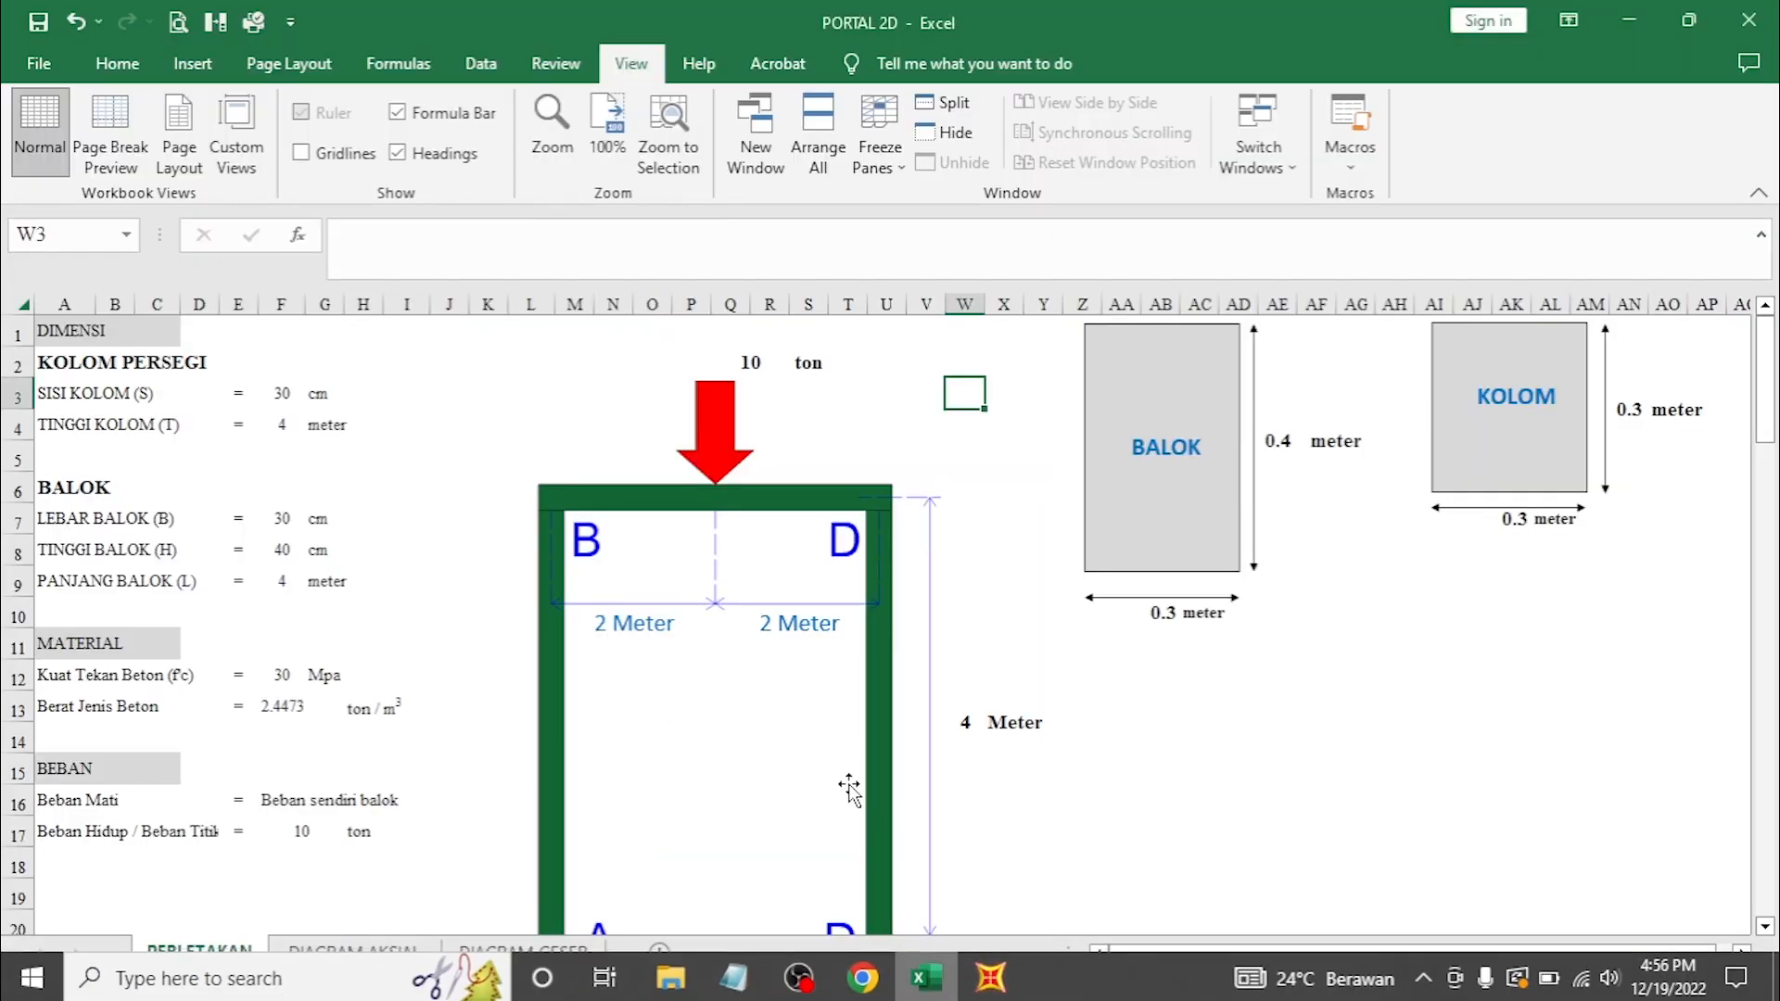
pyautogui.scroll(-1, 1773, 930)
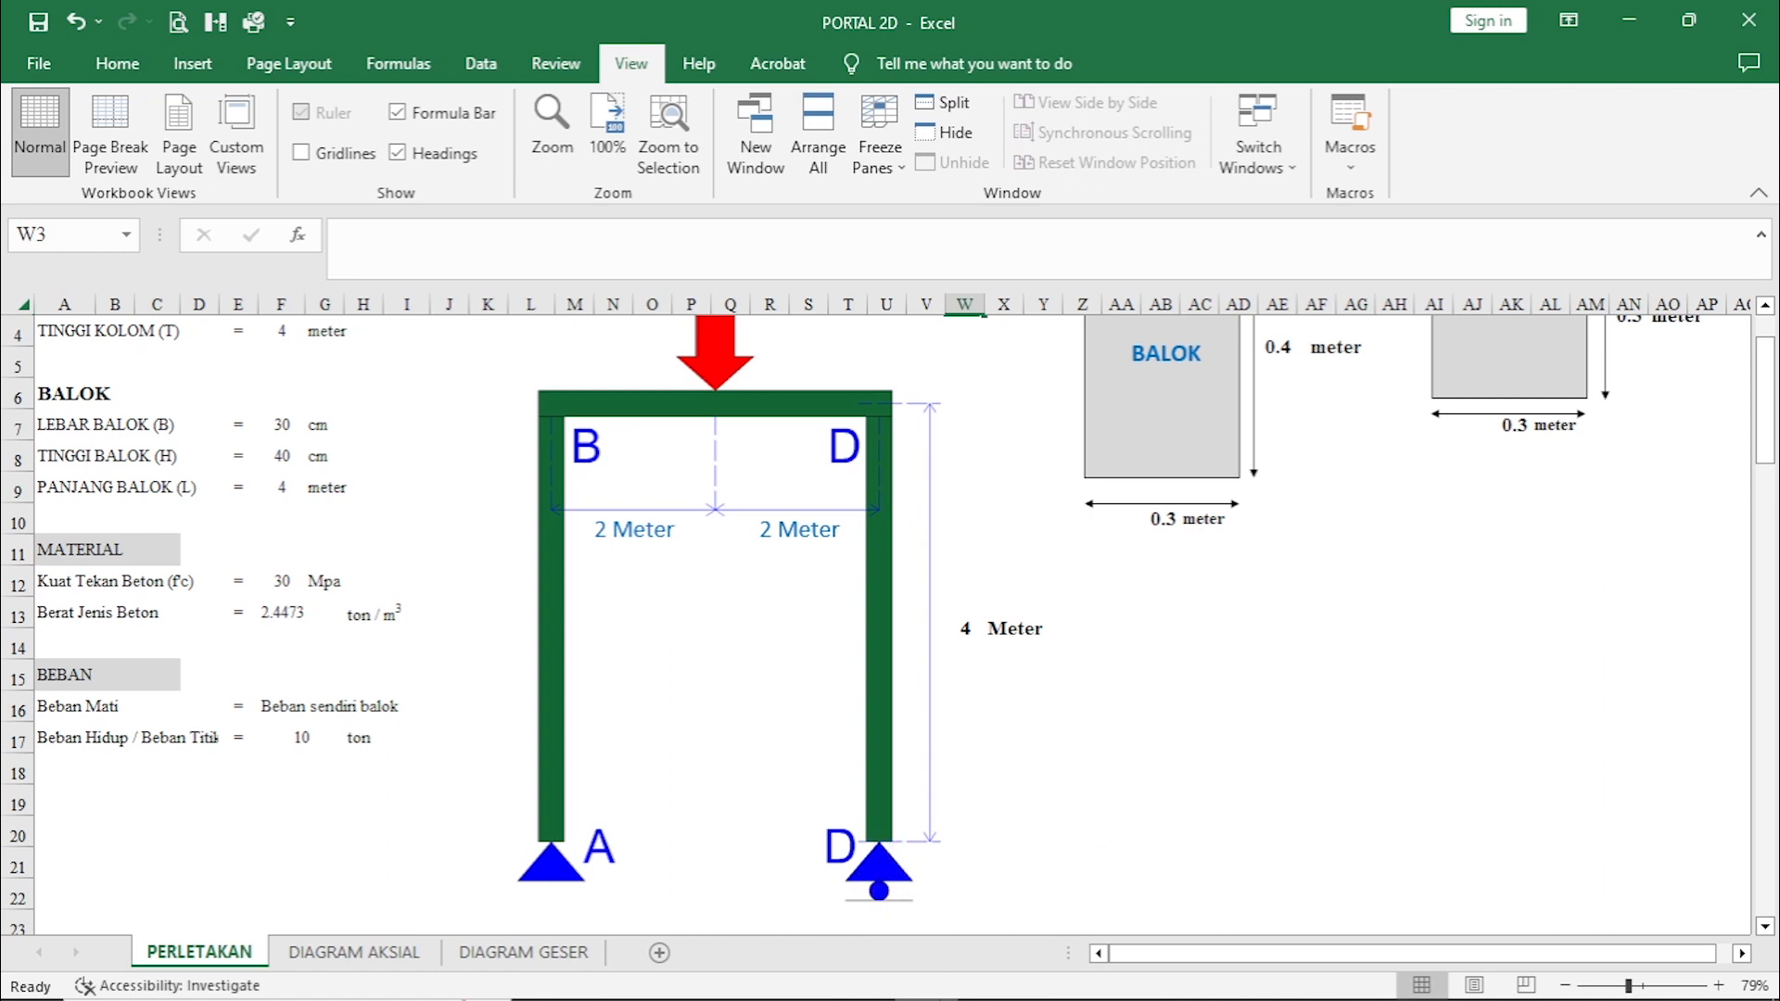
pyautogui.click(990, 975)
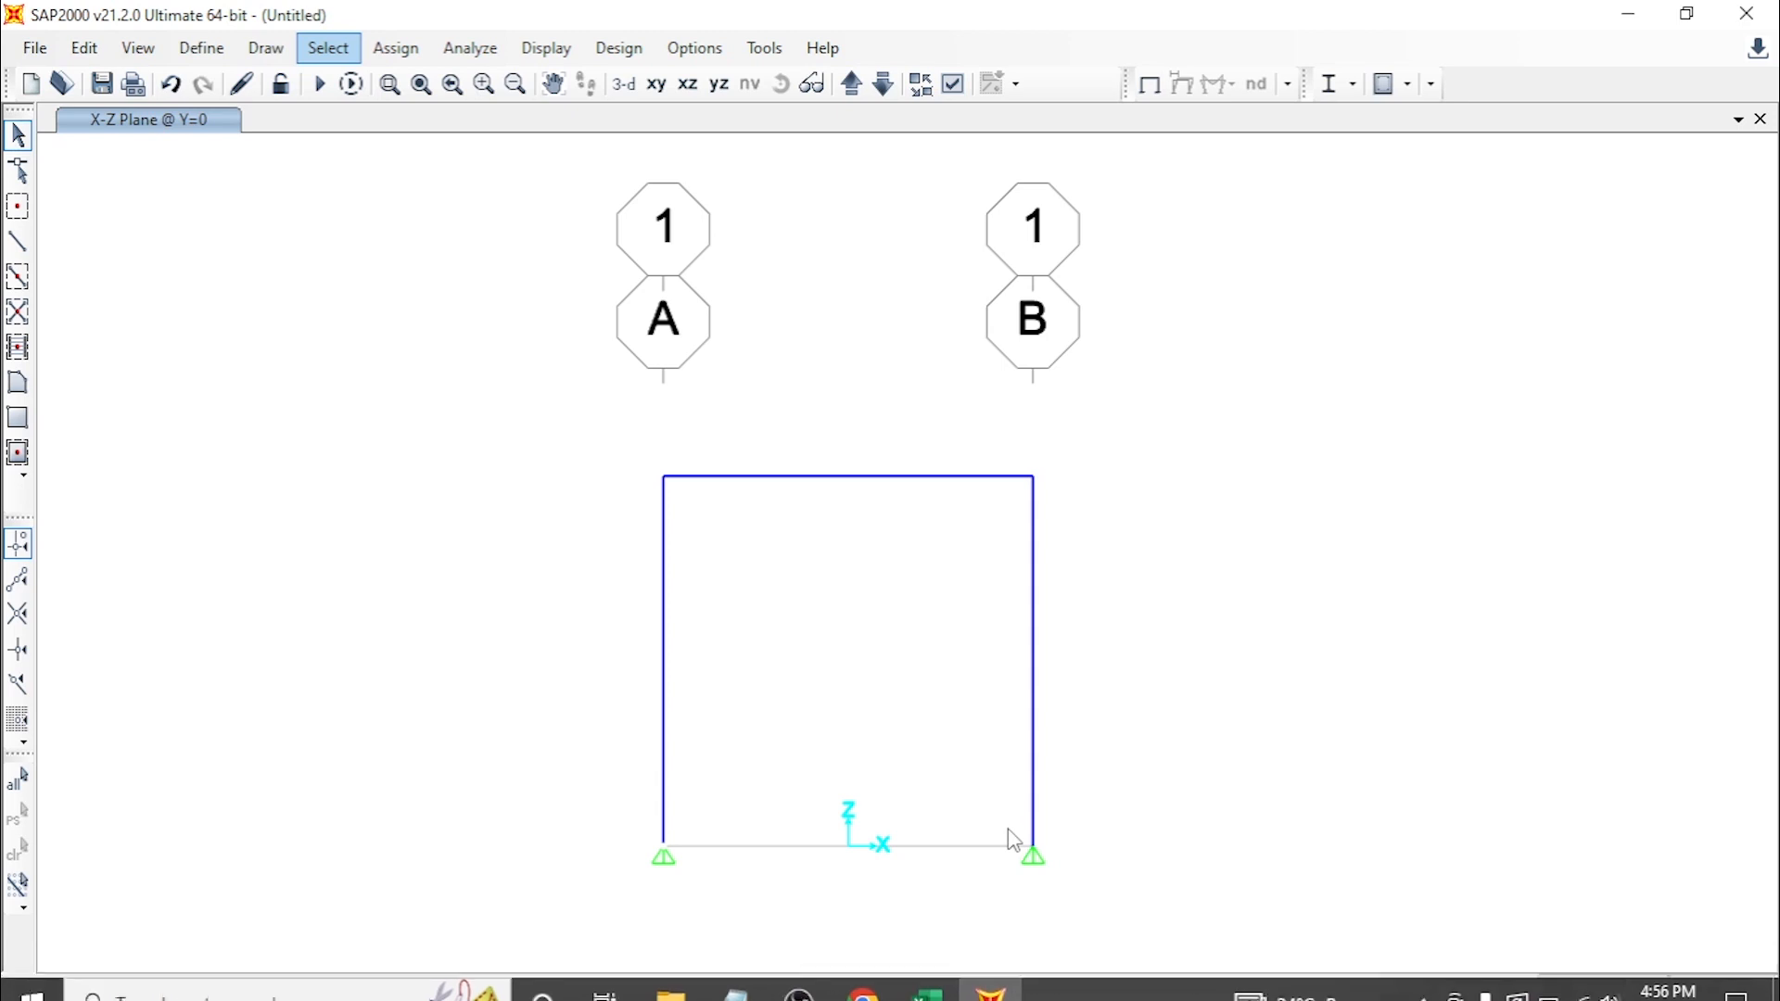
# - Assign a roller restraint with only Translation 3 fixed to the base joint of the column on grid B
pyautogui.click(1034, 848)
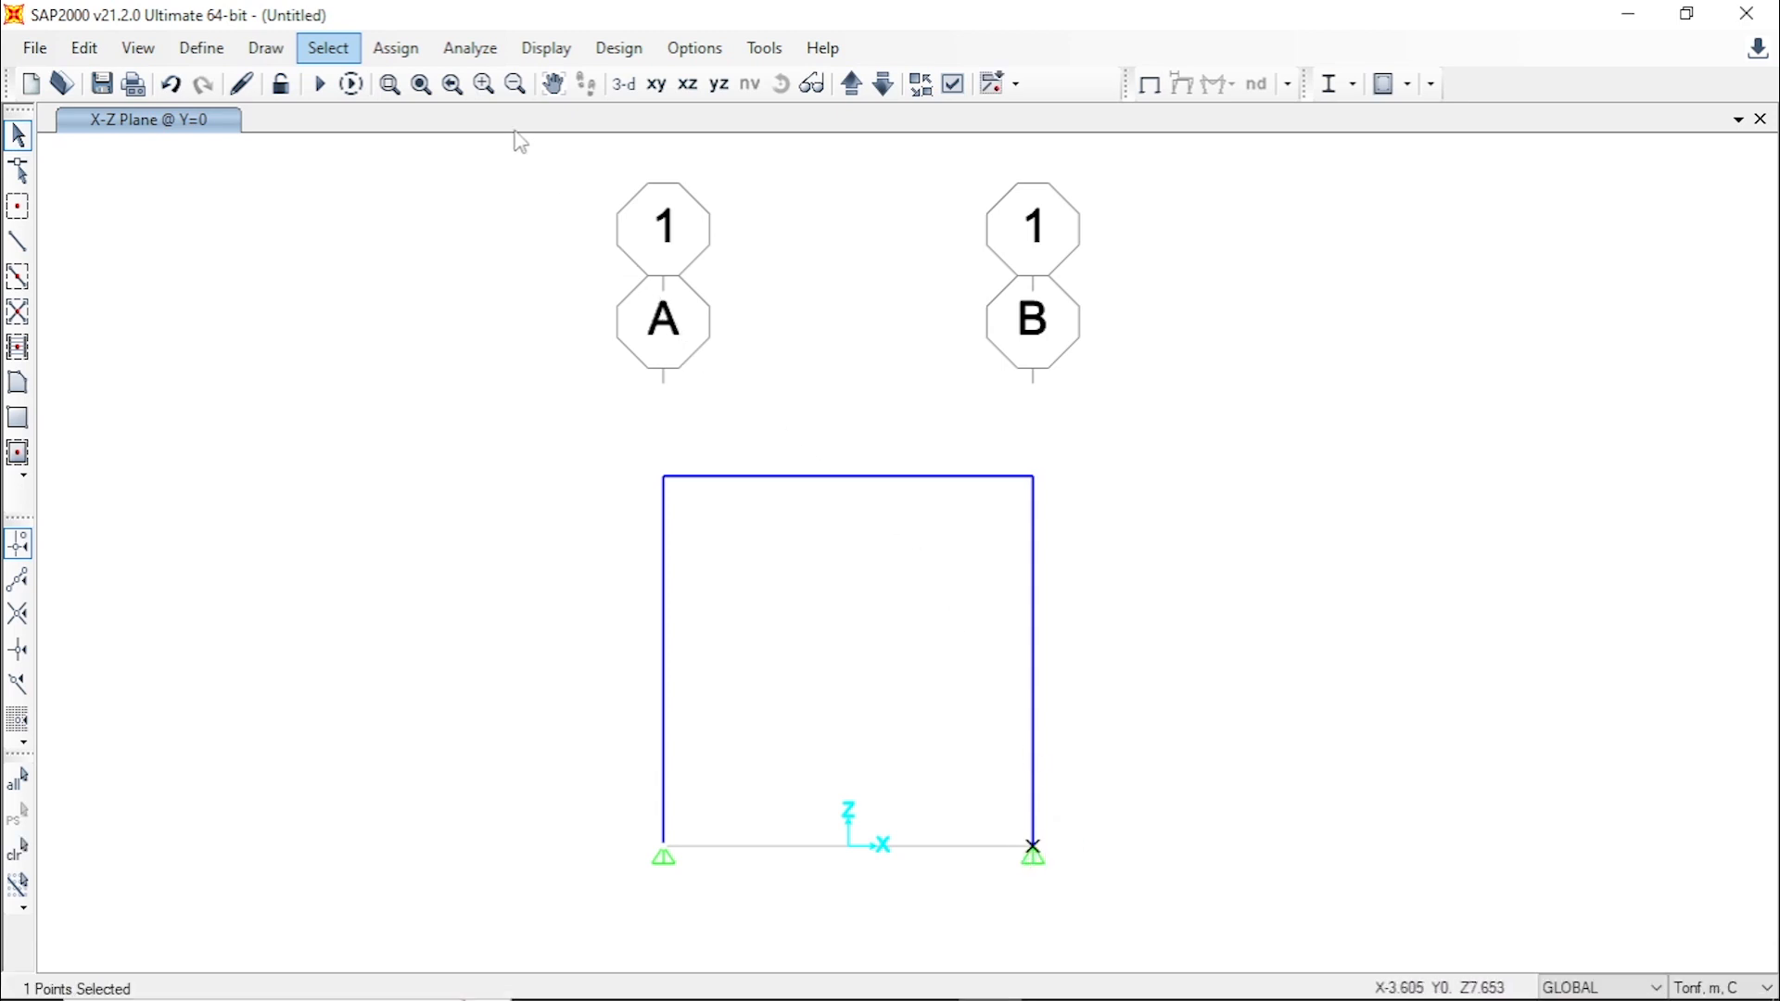
pyautogui.click(397, 51)
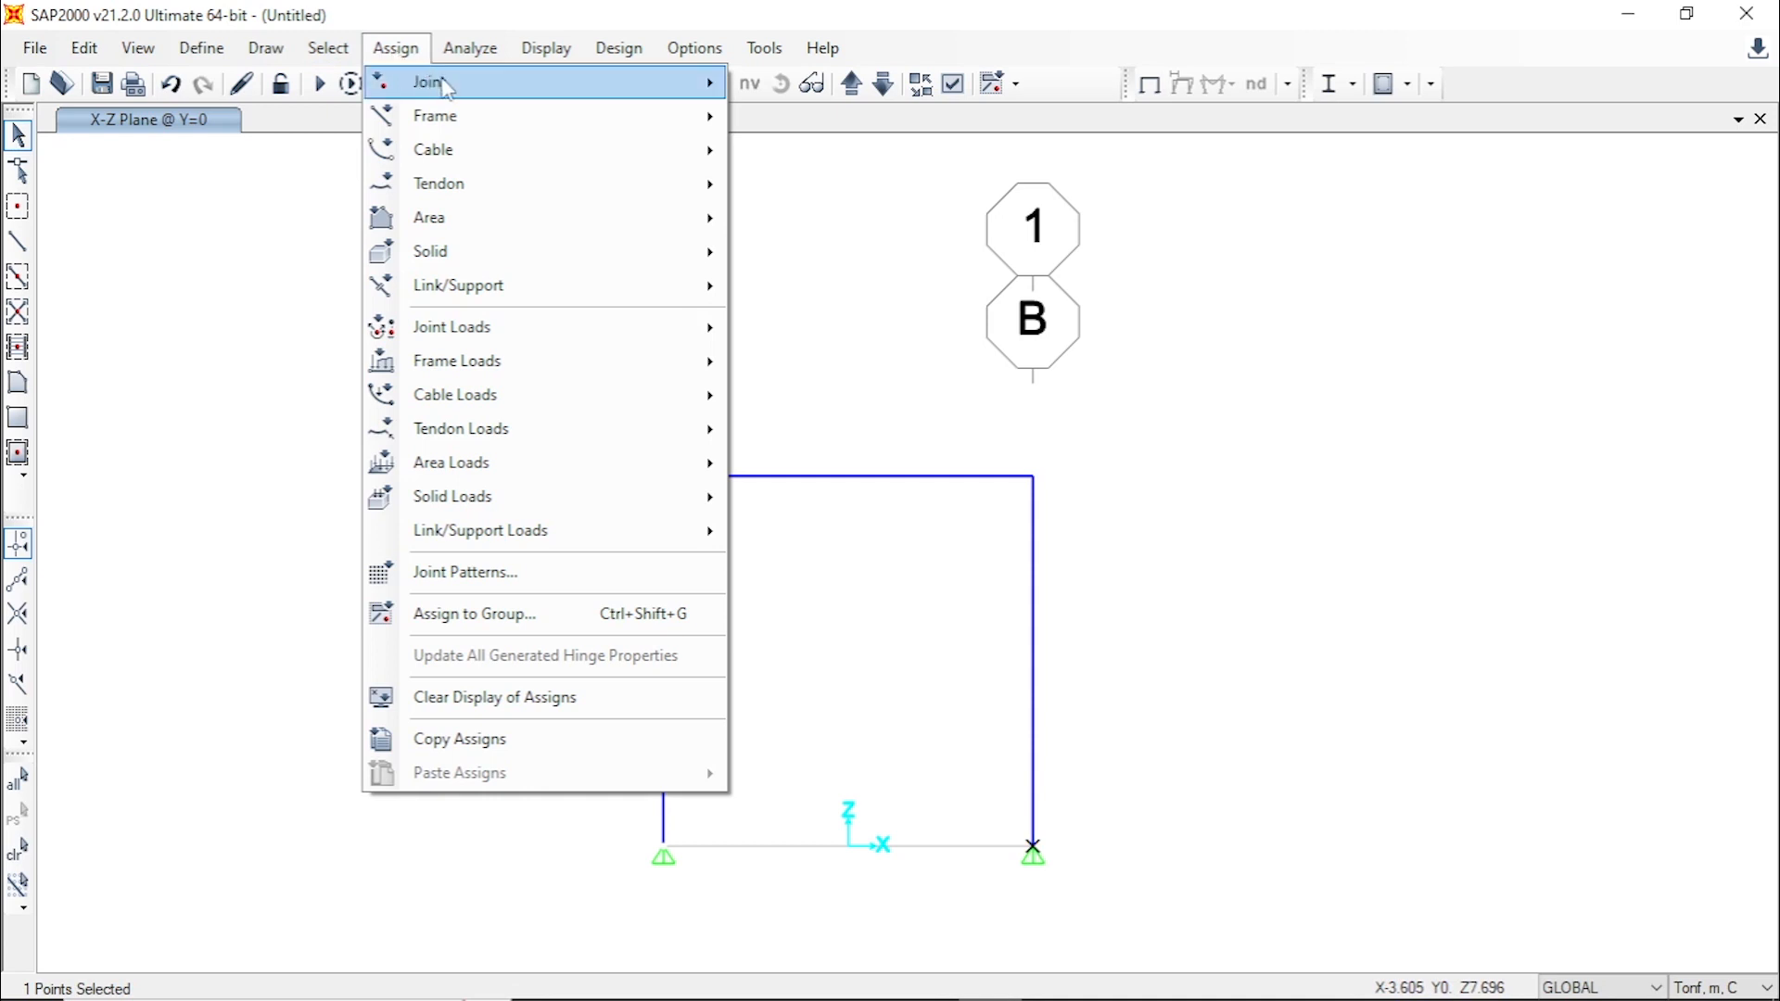
pyautogui.moveTo(590, 88)
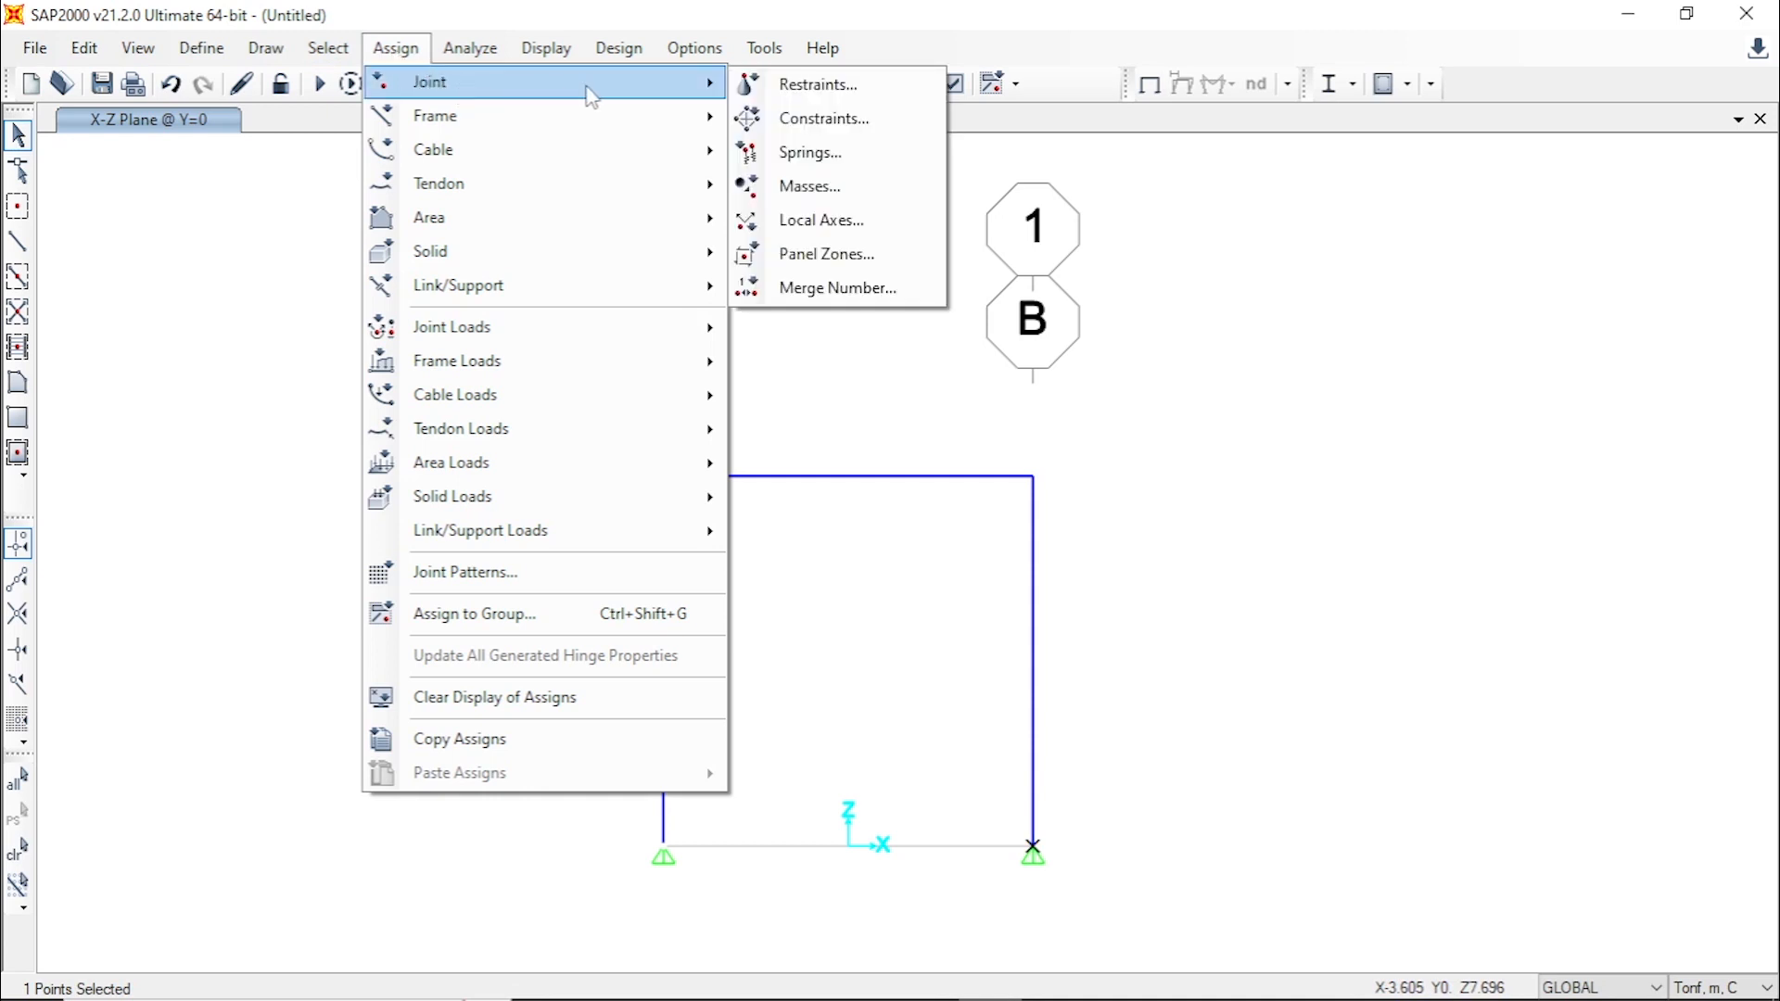
pyautogui.click(907, 91)
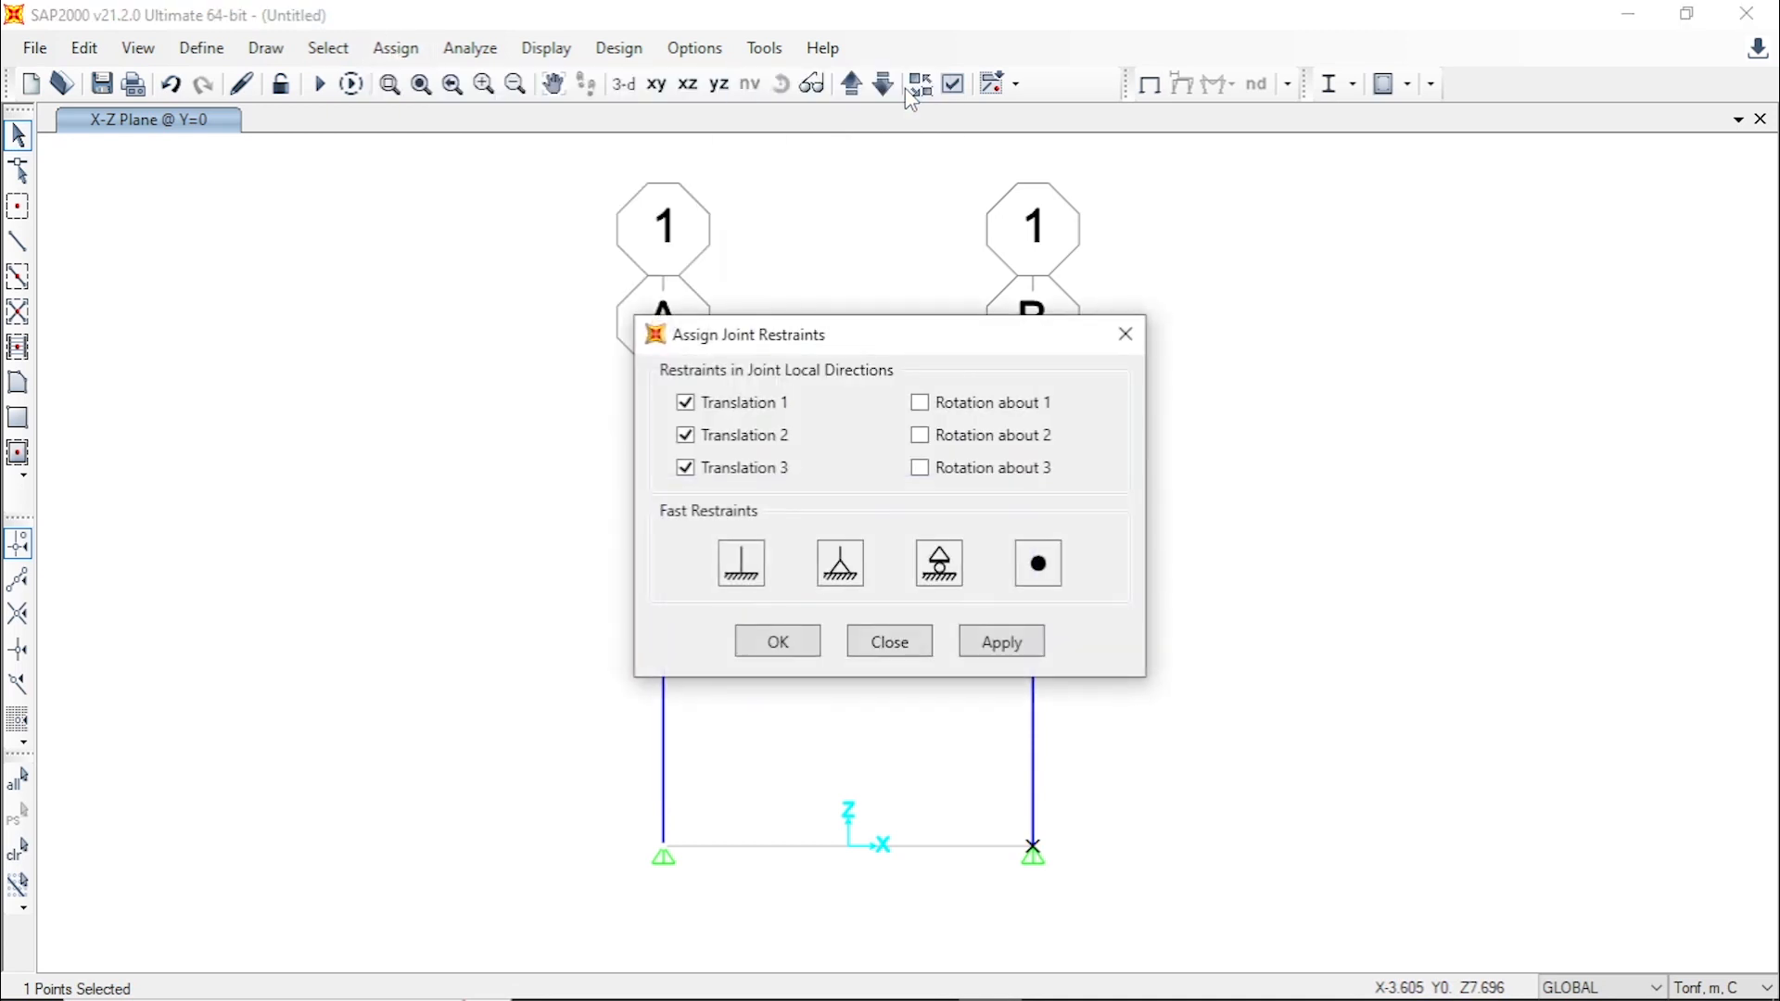
pyautogui.click(952, 584)
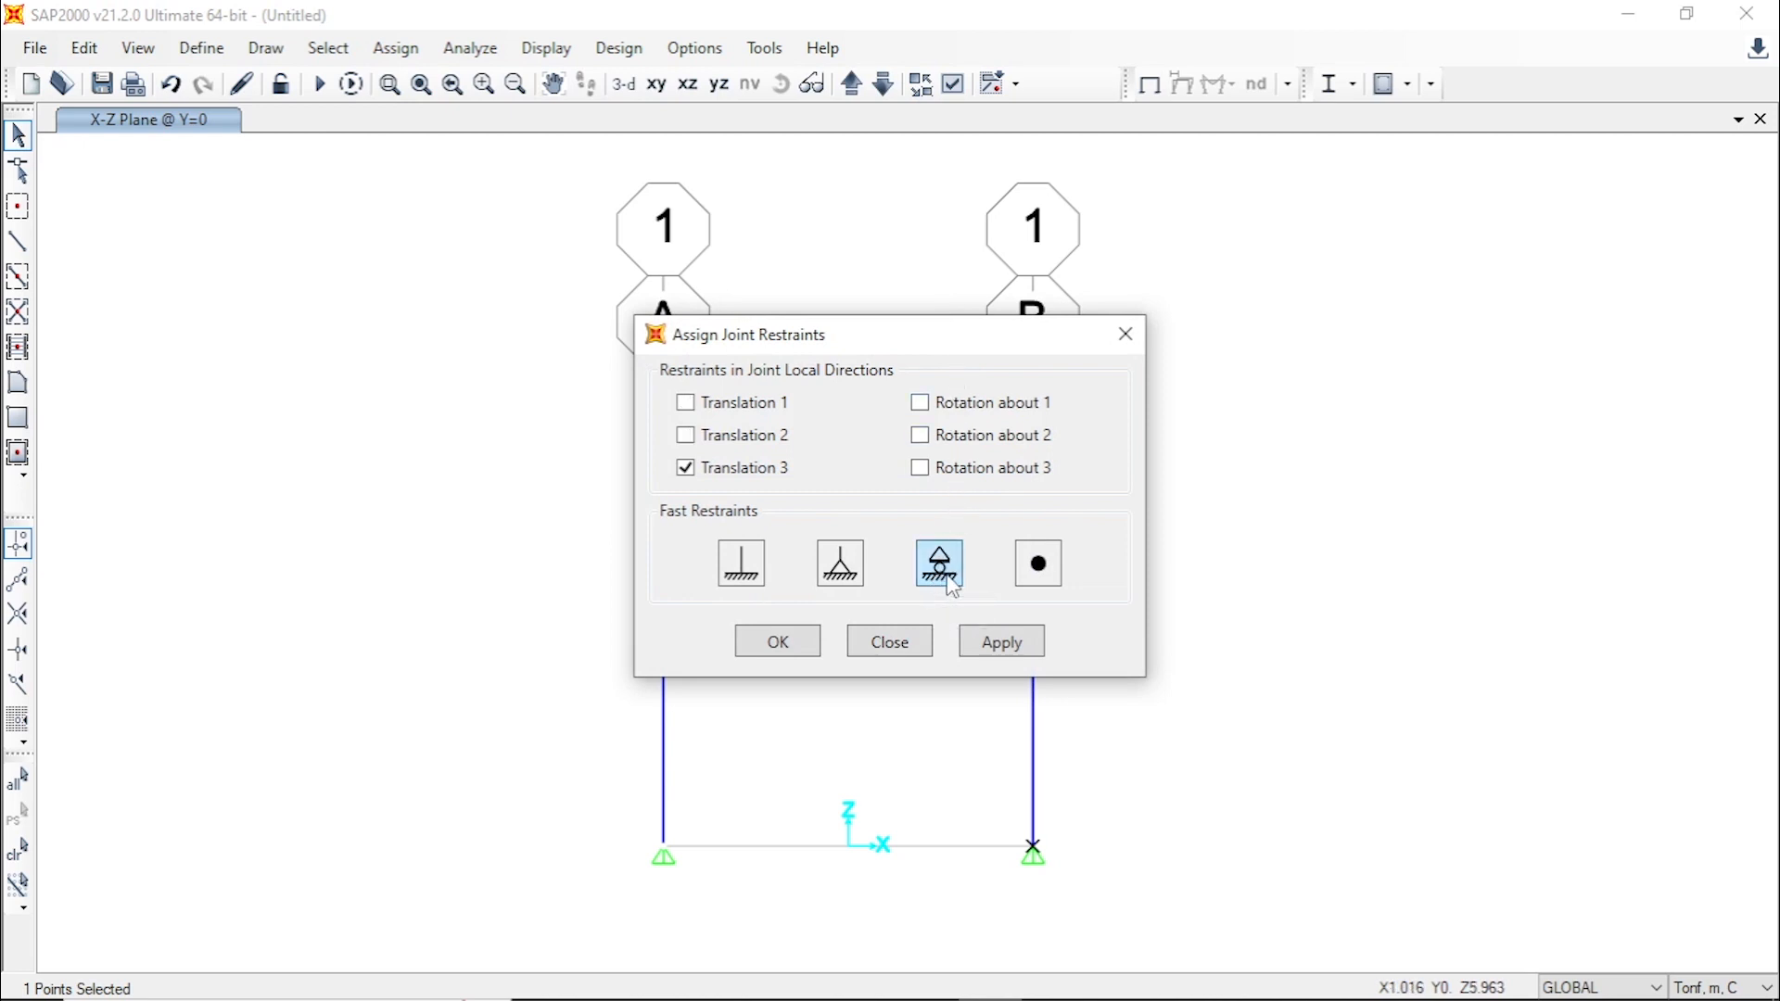
pyautogui.click(997, 649)
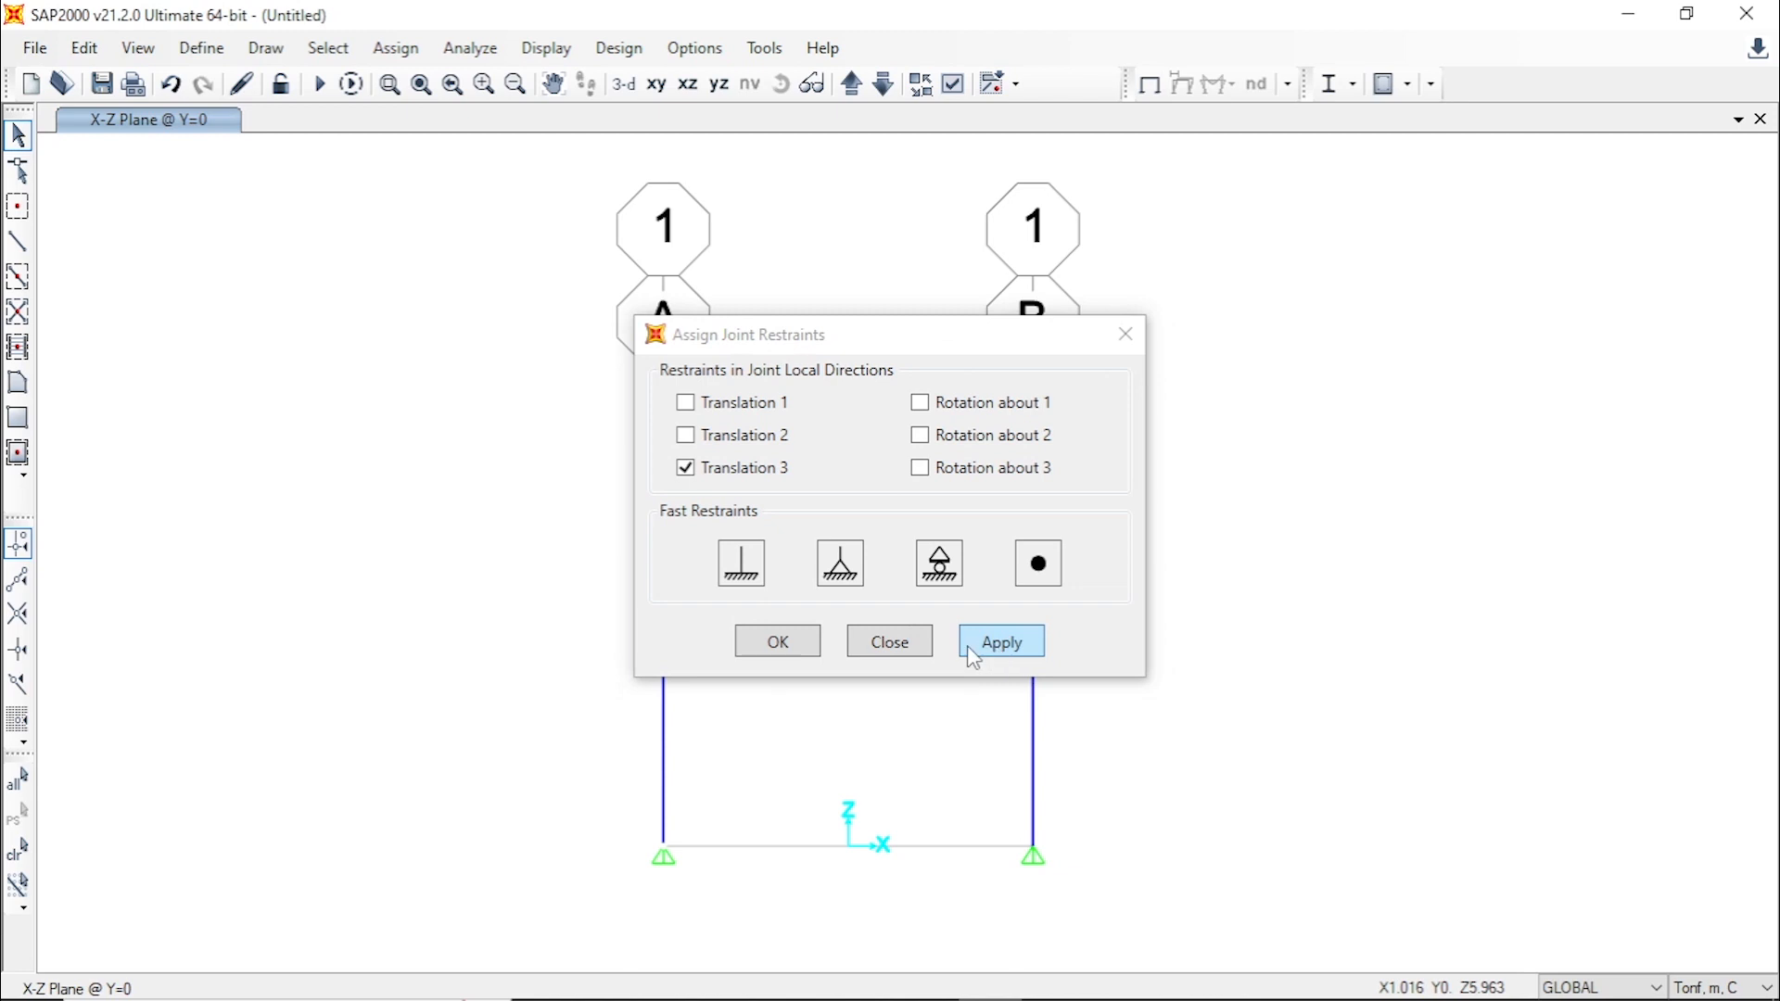
pyautogui.click(756, 640)
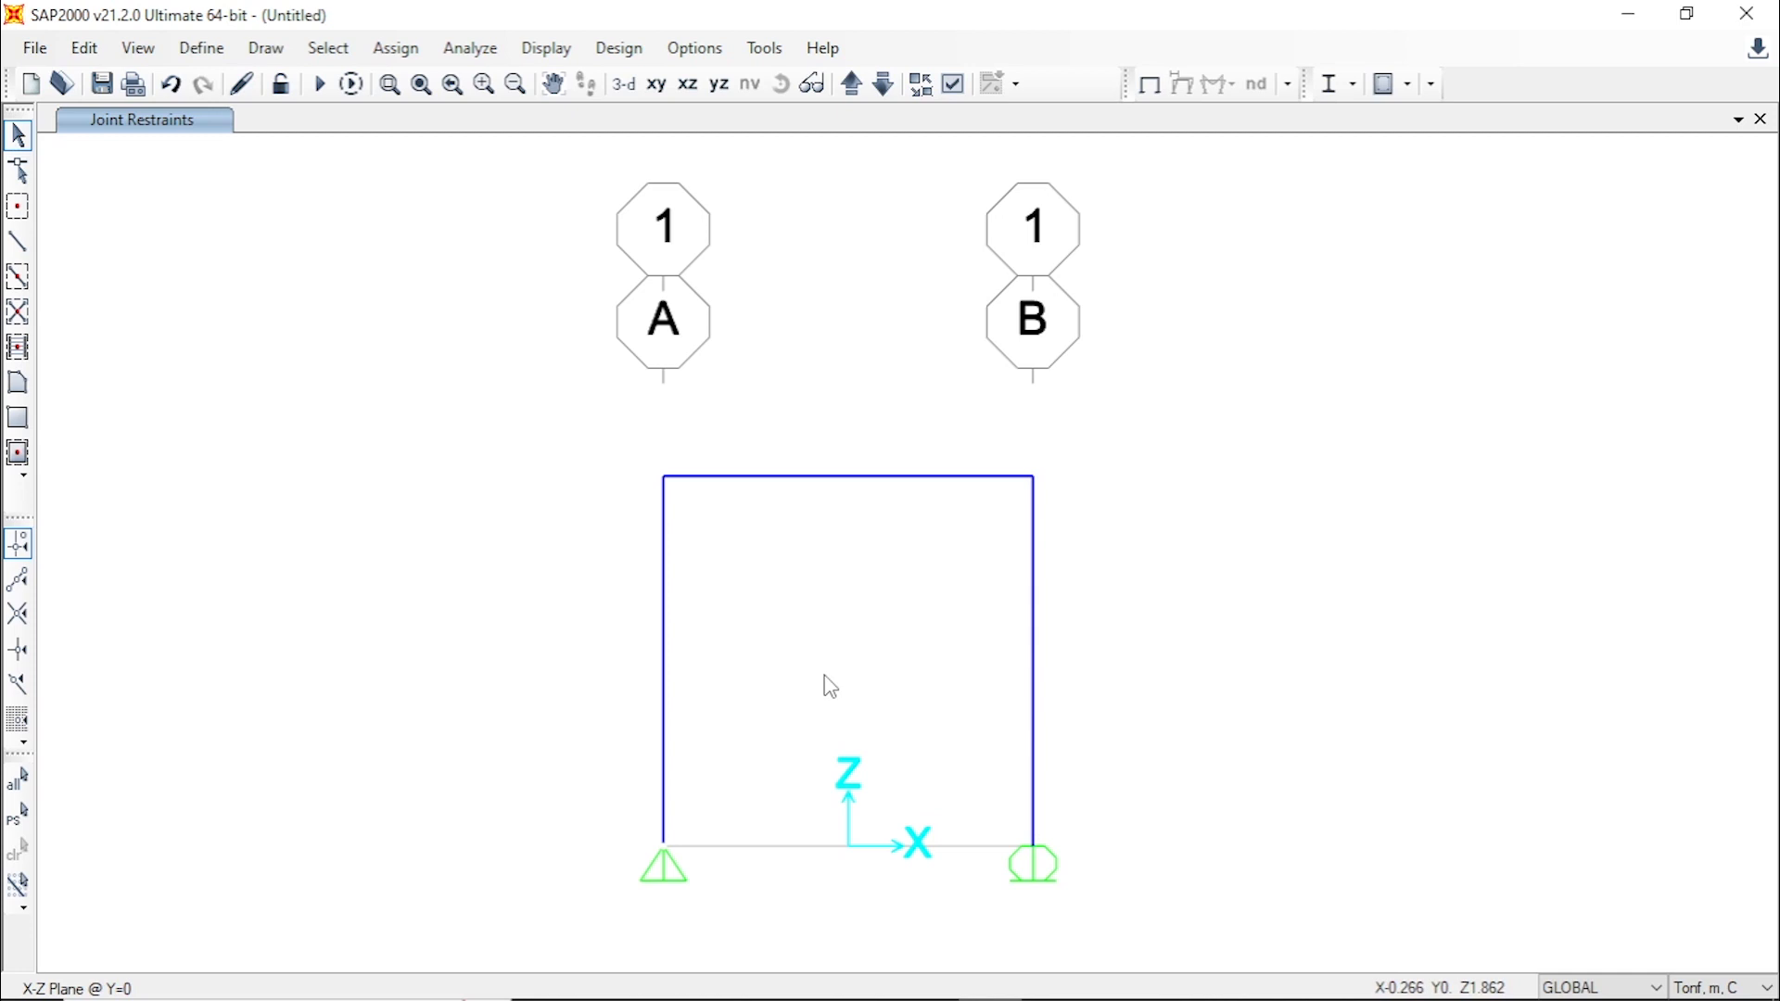
# - Set up a new material with region New Zealand, type Concrete, standard NZS 3101:2006 and grade f'c 30MPa
pyautogui.click(206, 51)
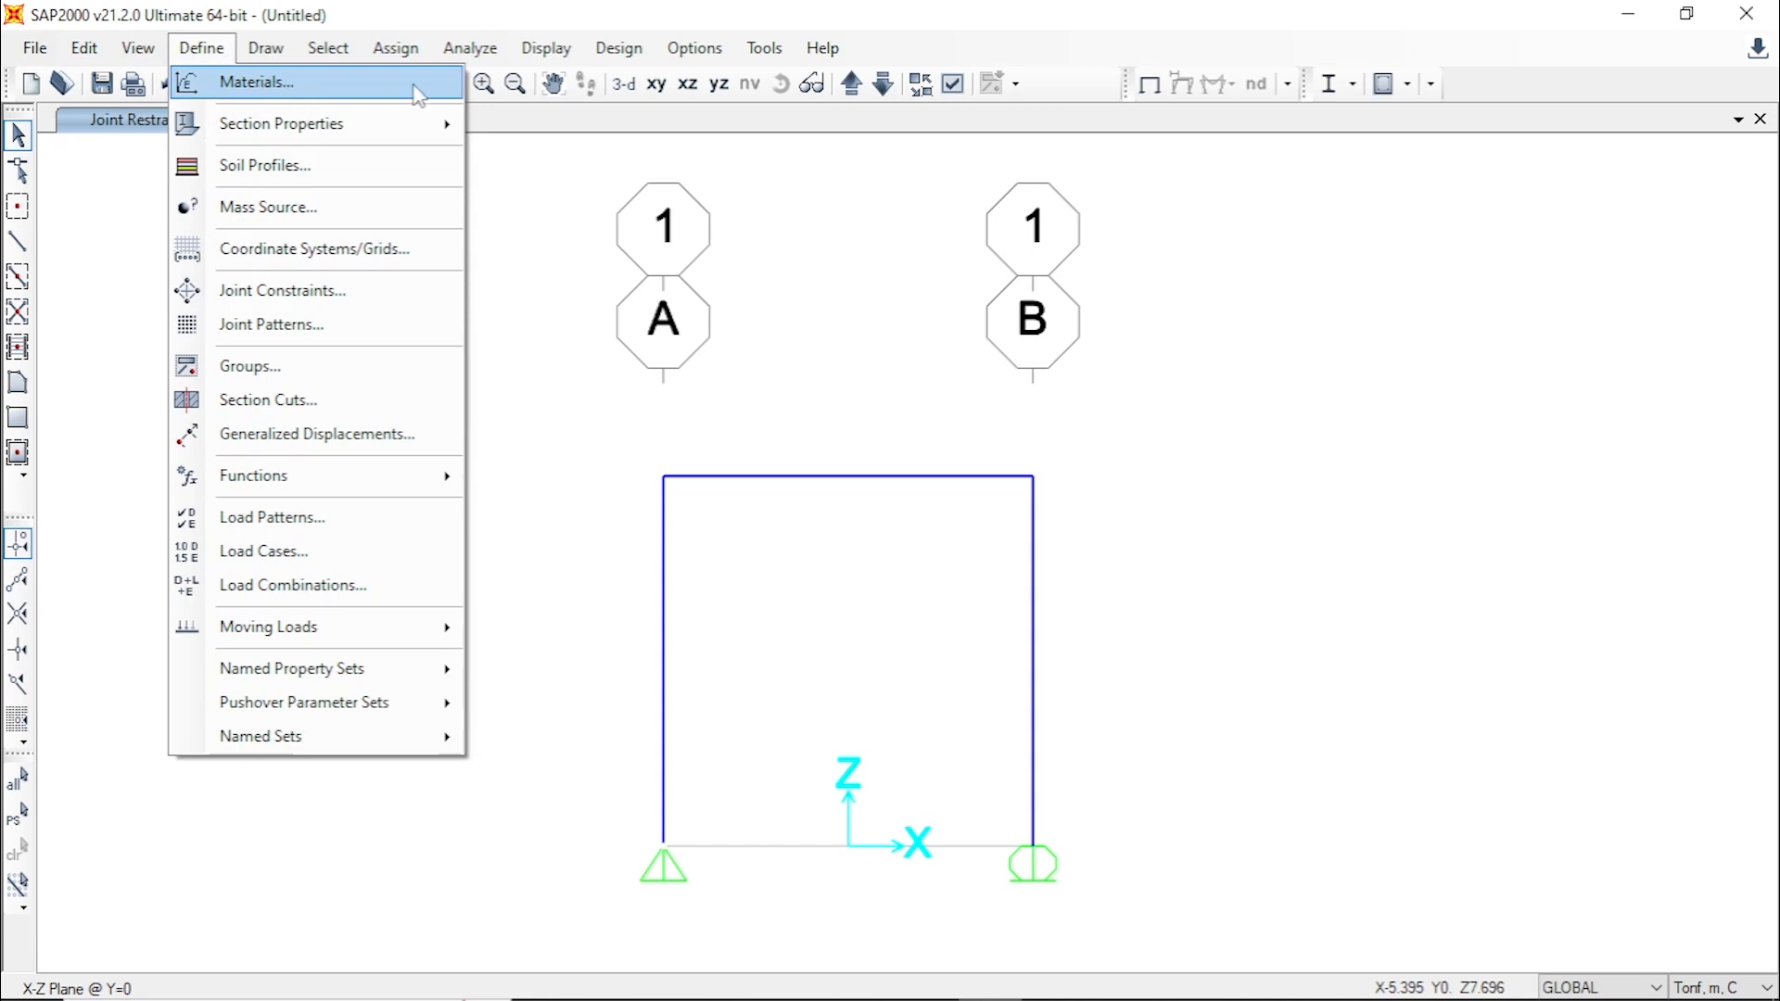
pyautogui.click(419, 91)
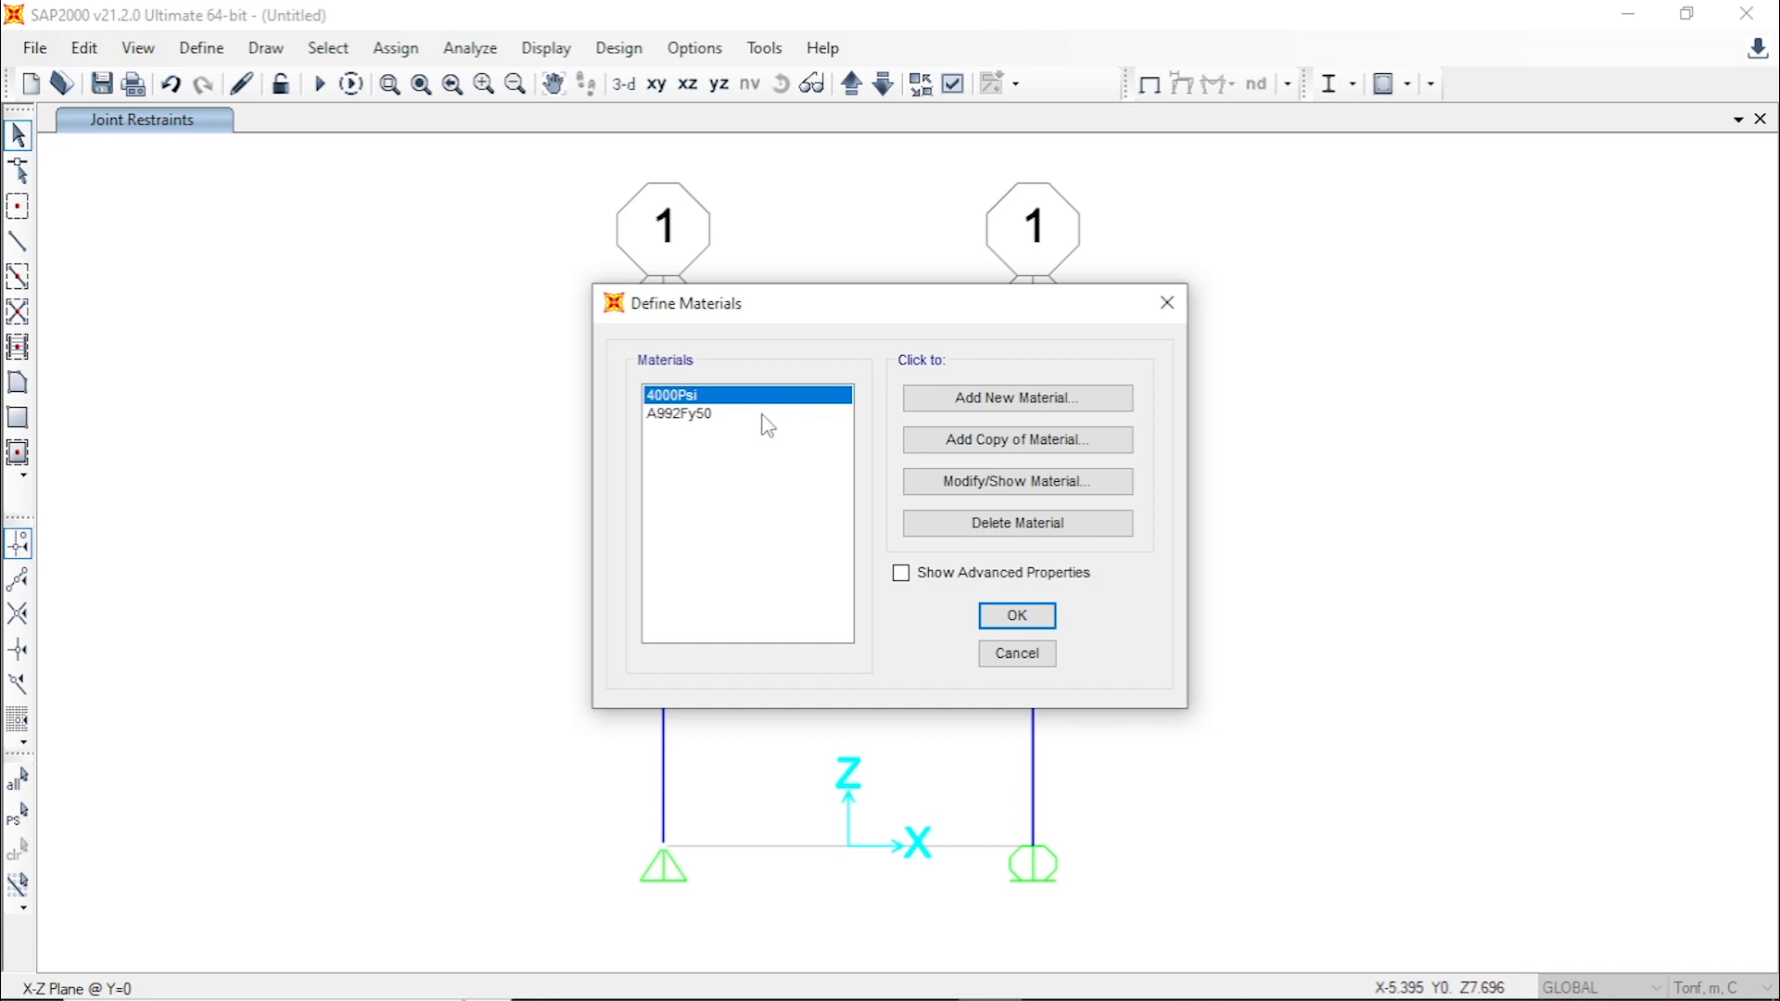
pyautogui.click(1113, 399)
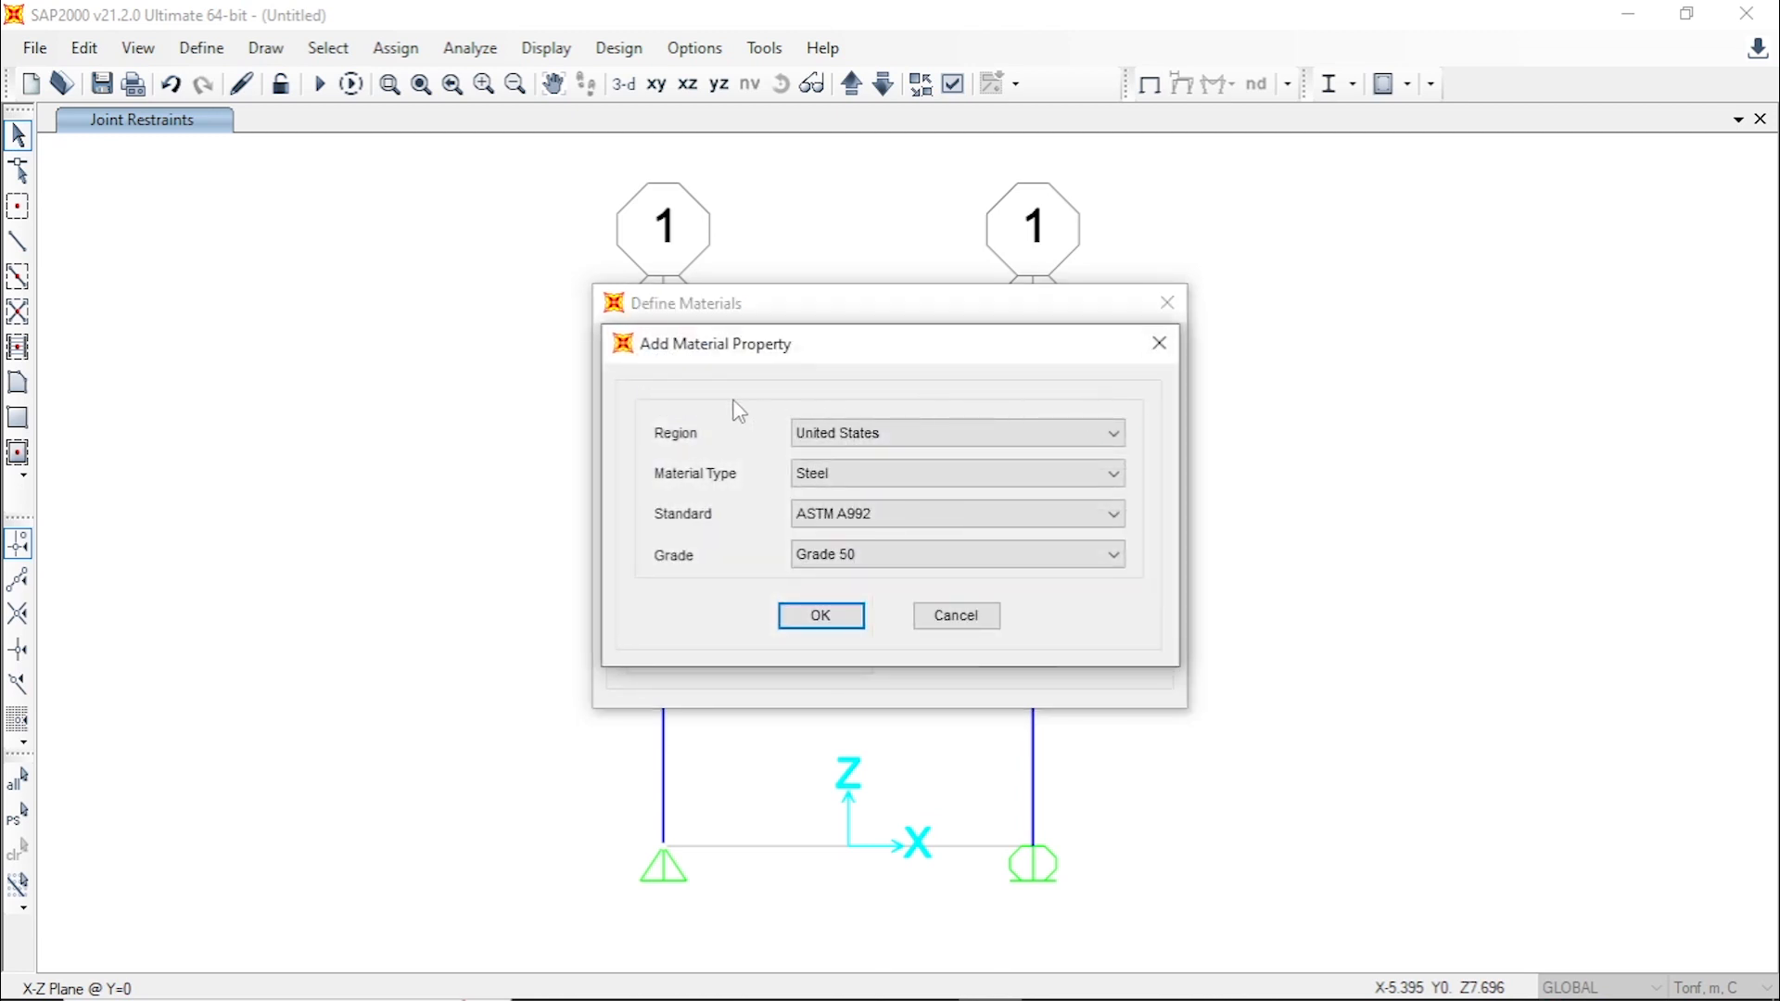
pyautogui.click(1098, 447)
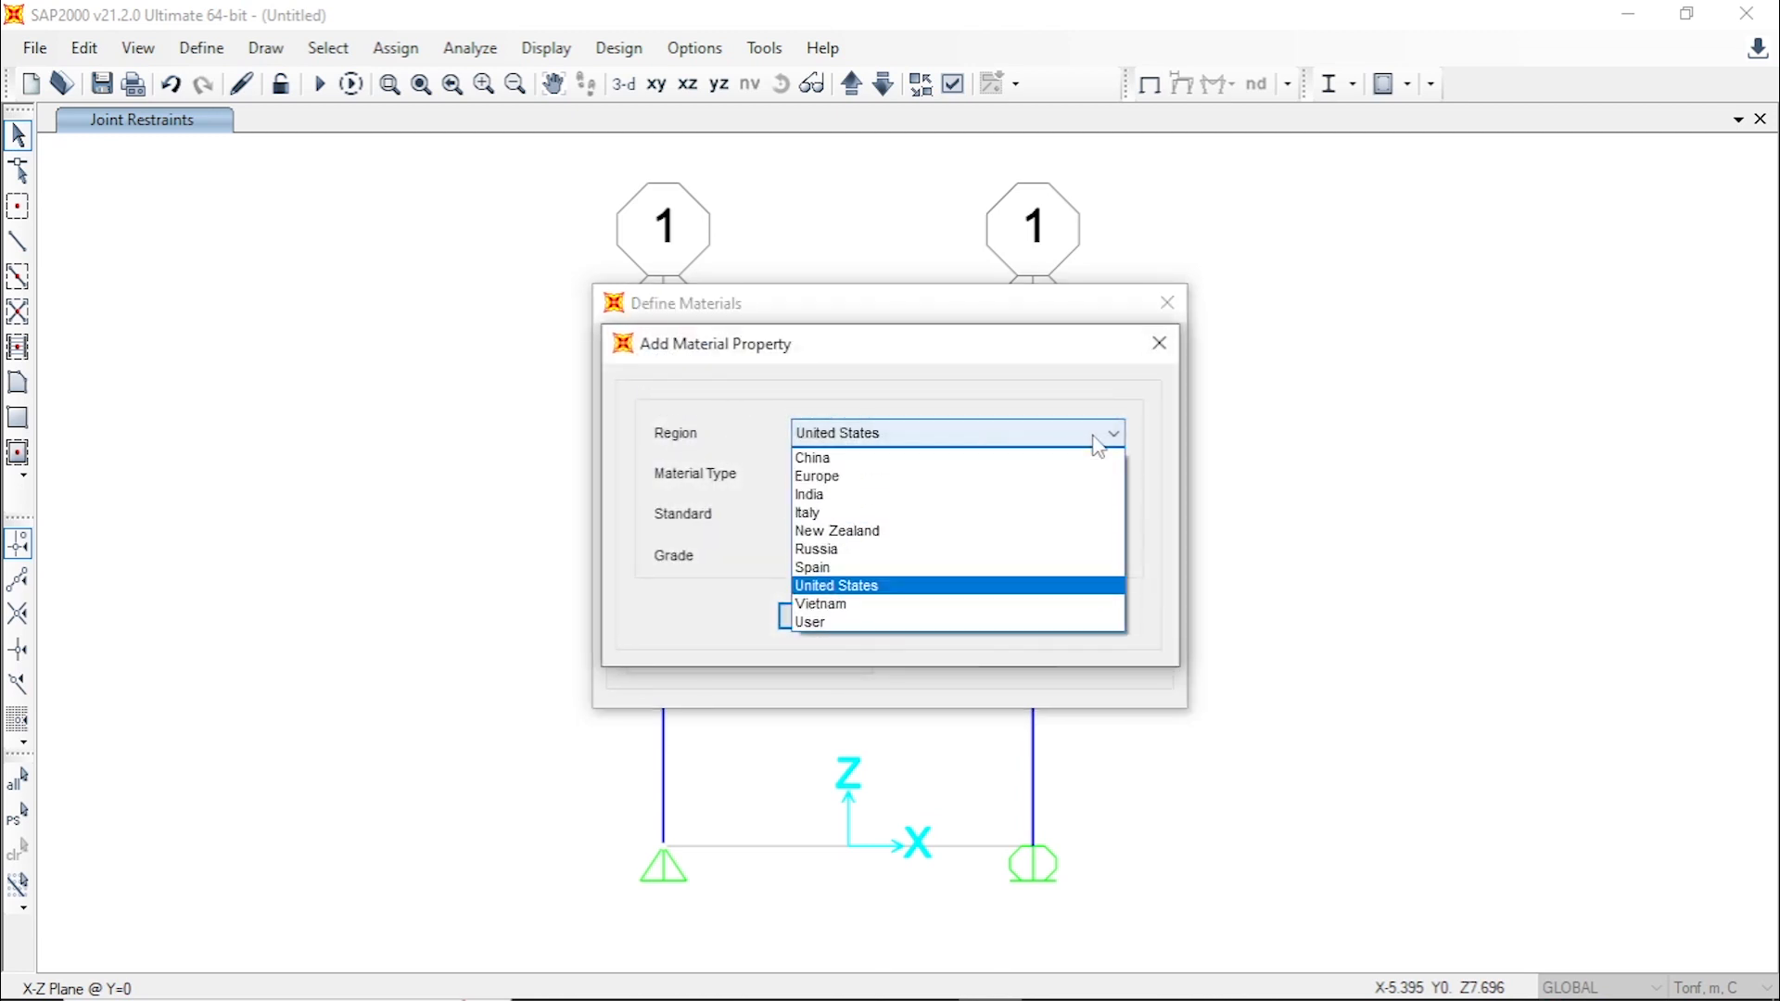
pyautogui.click(854, 526)
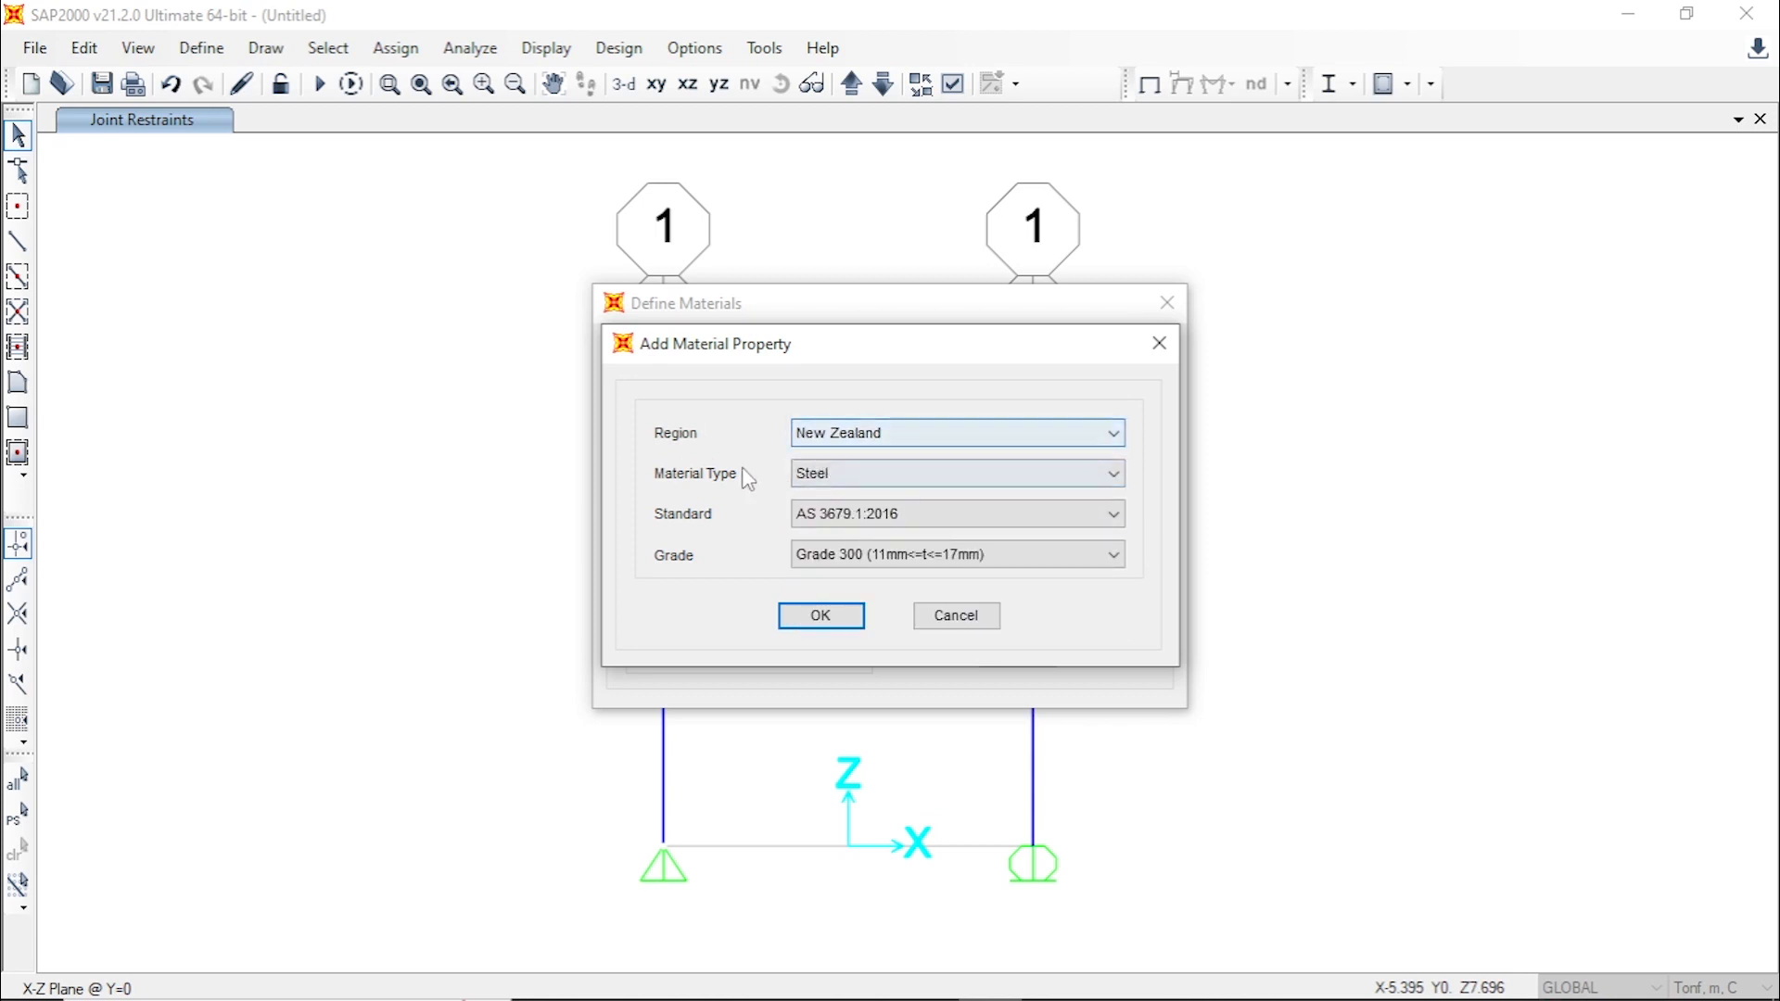
pyautogui.click(1099, 489)
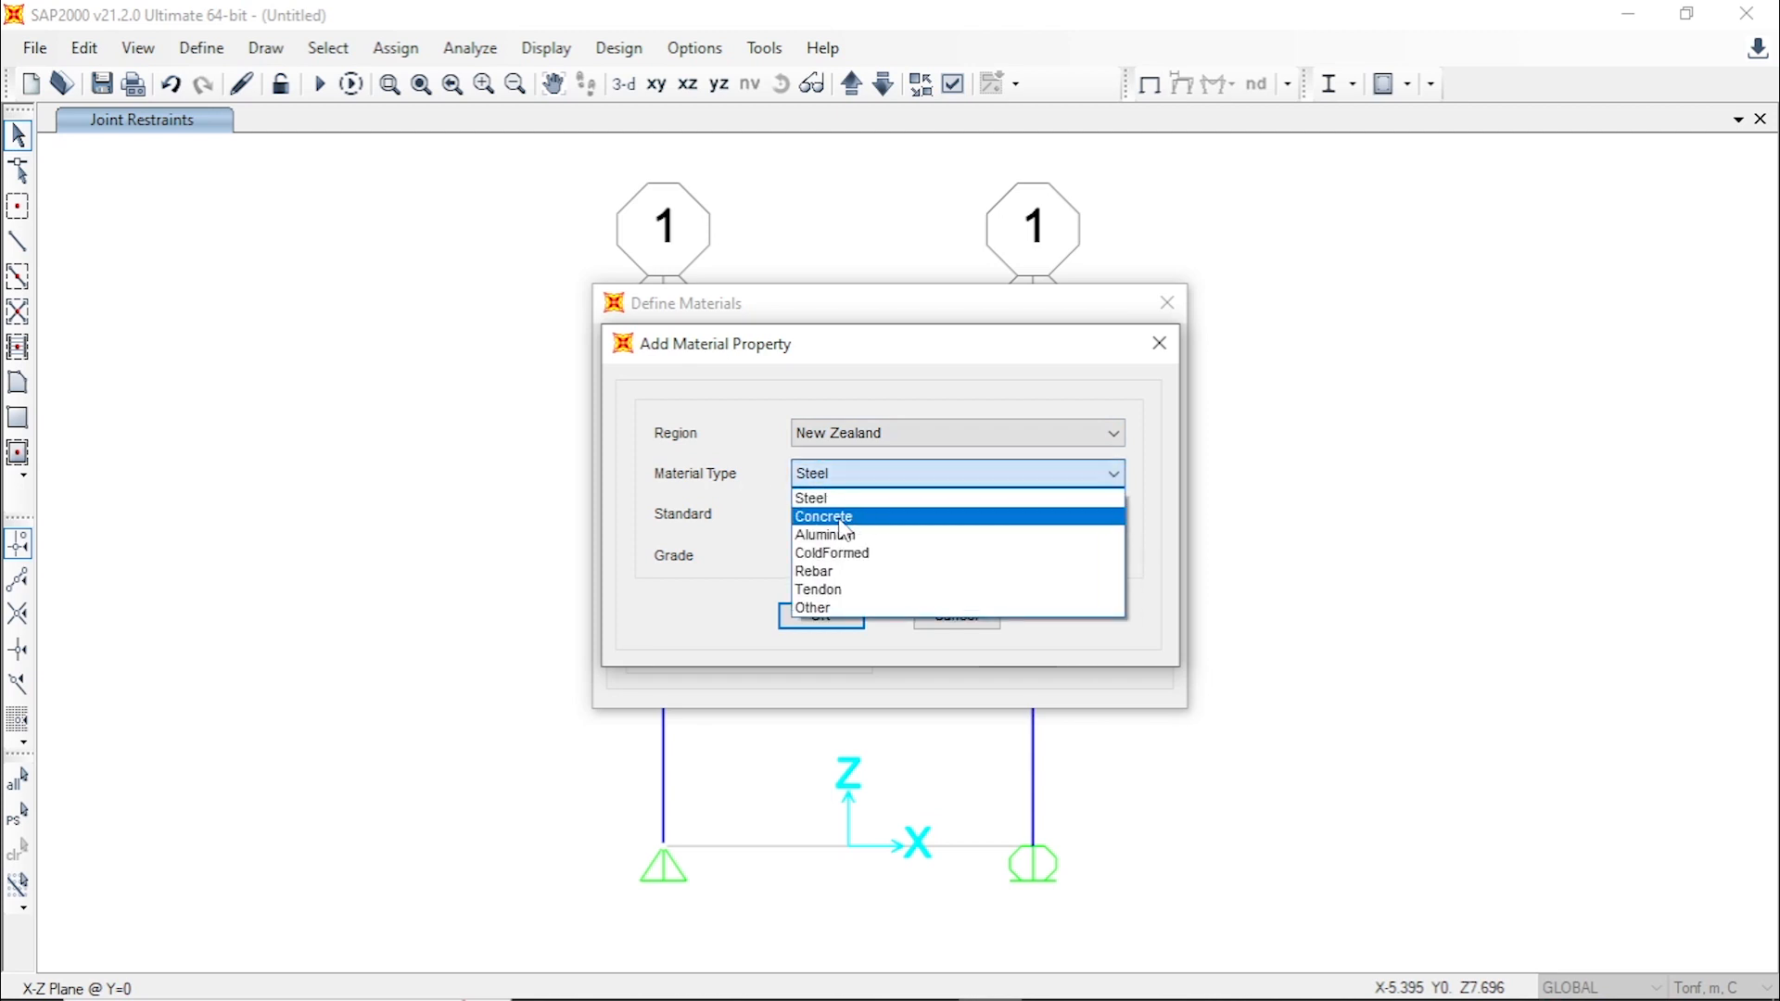
pyautogui.click(844, 519)
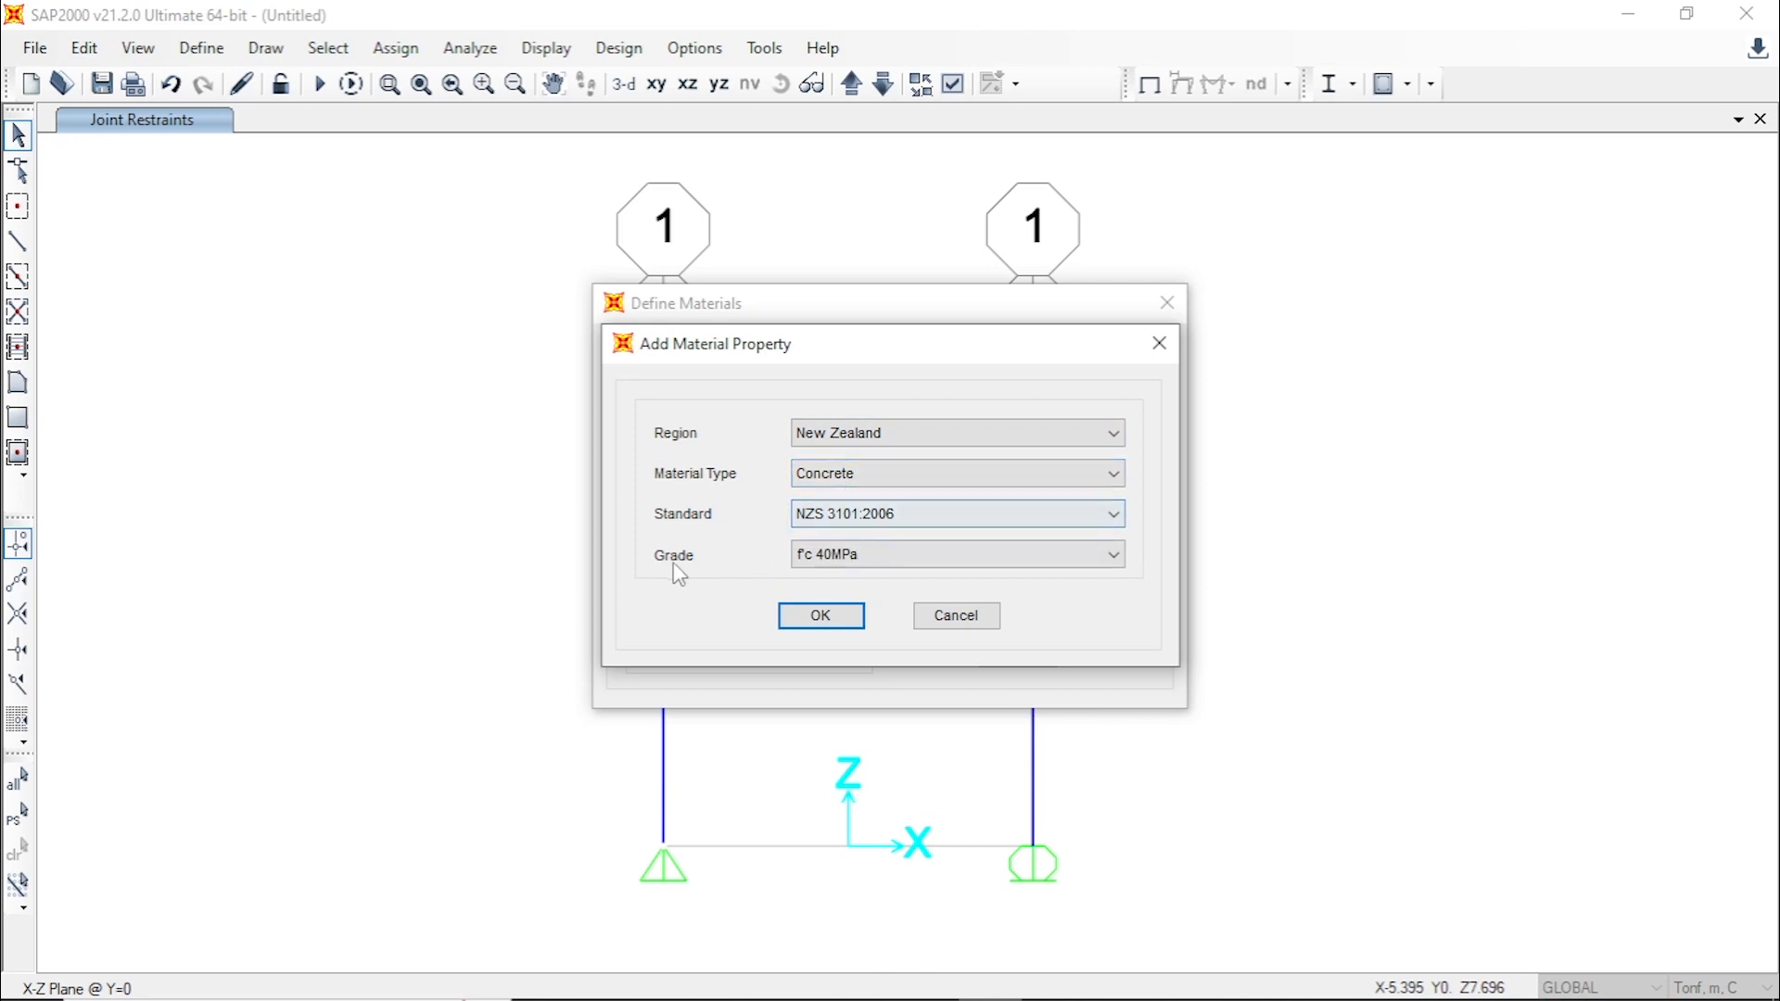
pyautogui.click(1035, 561)
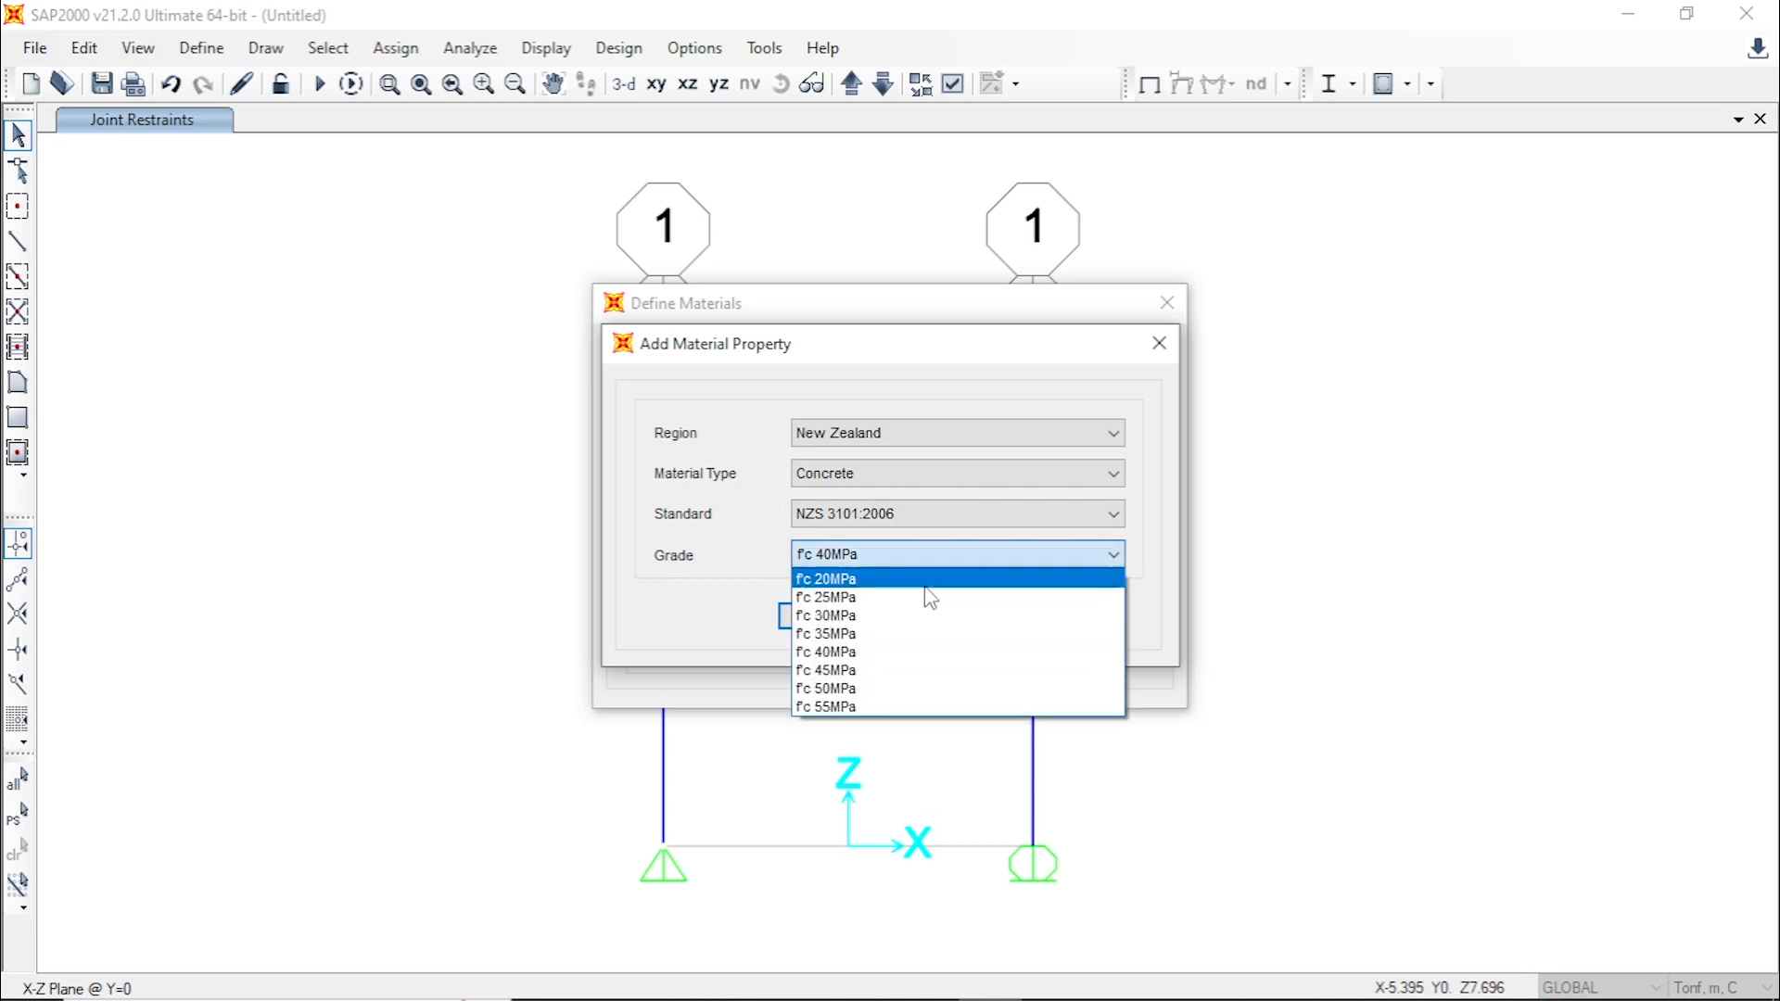
pyautogui.click(838, 615)
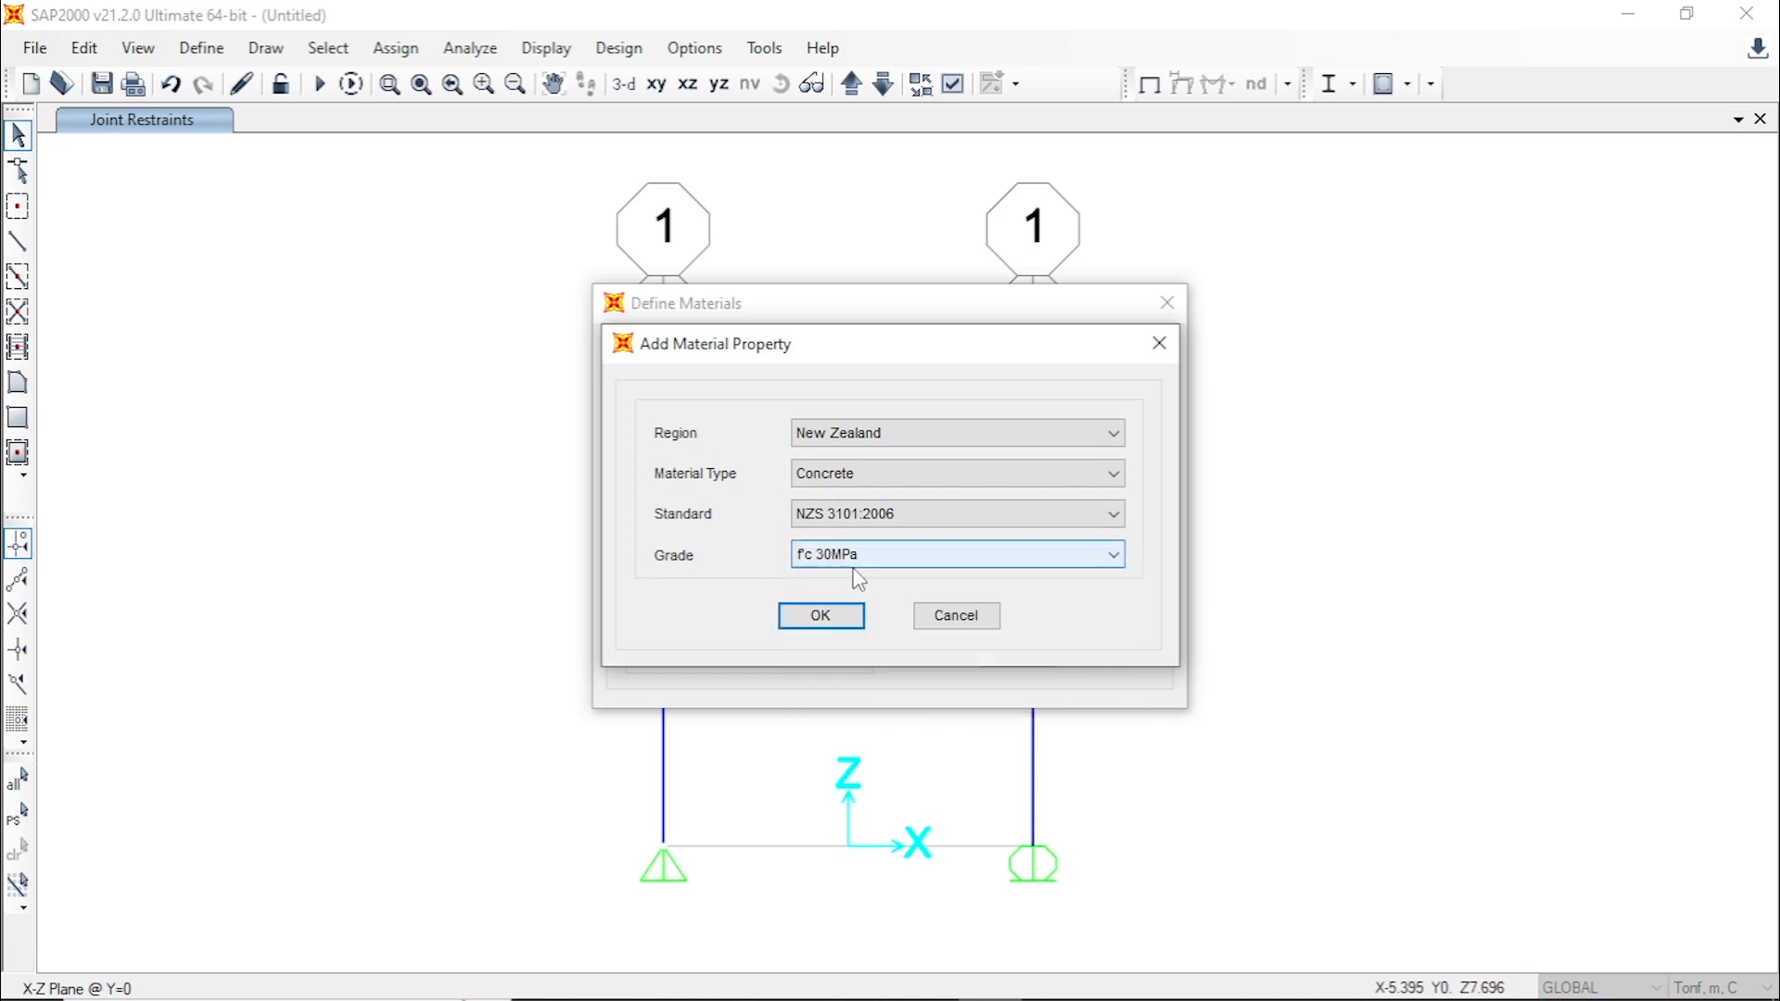
# - Compare the chosen grade with the concrete strength in the Excel sheet and add the material in SAP2000
pyautogui.click(936, 976)
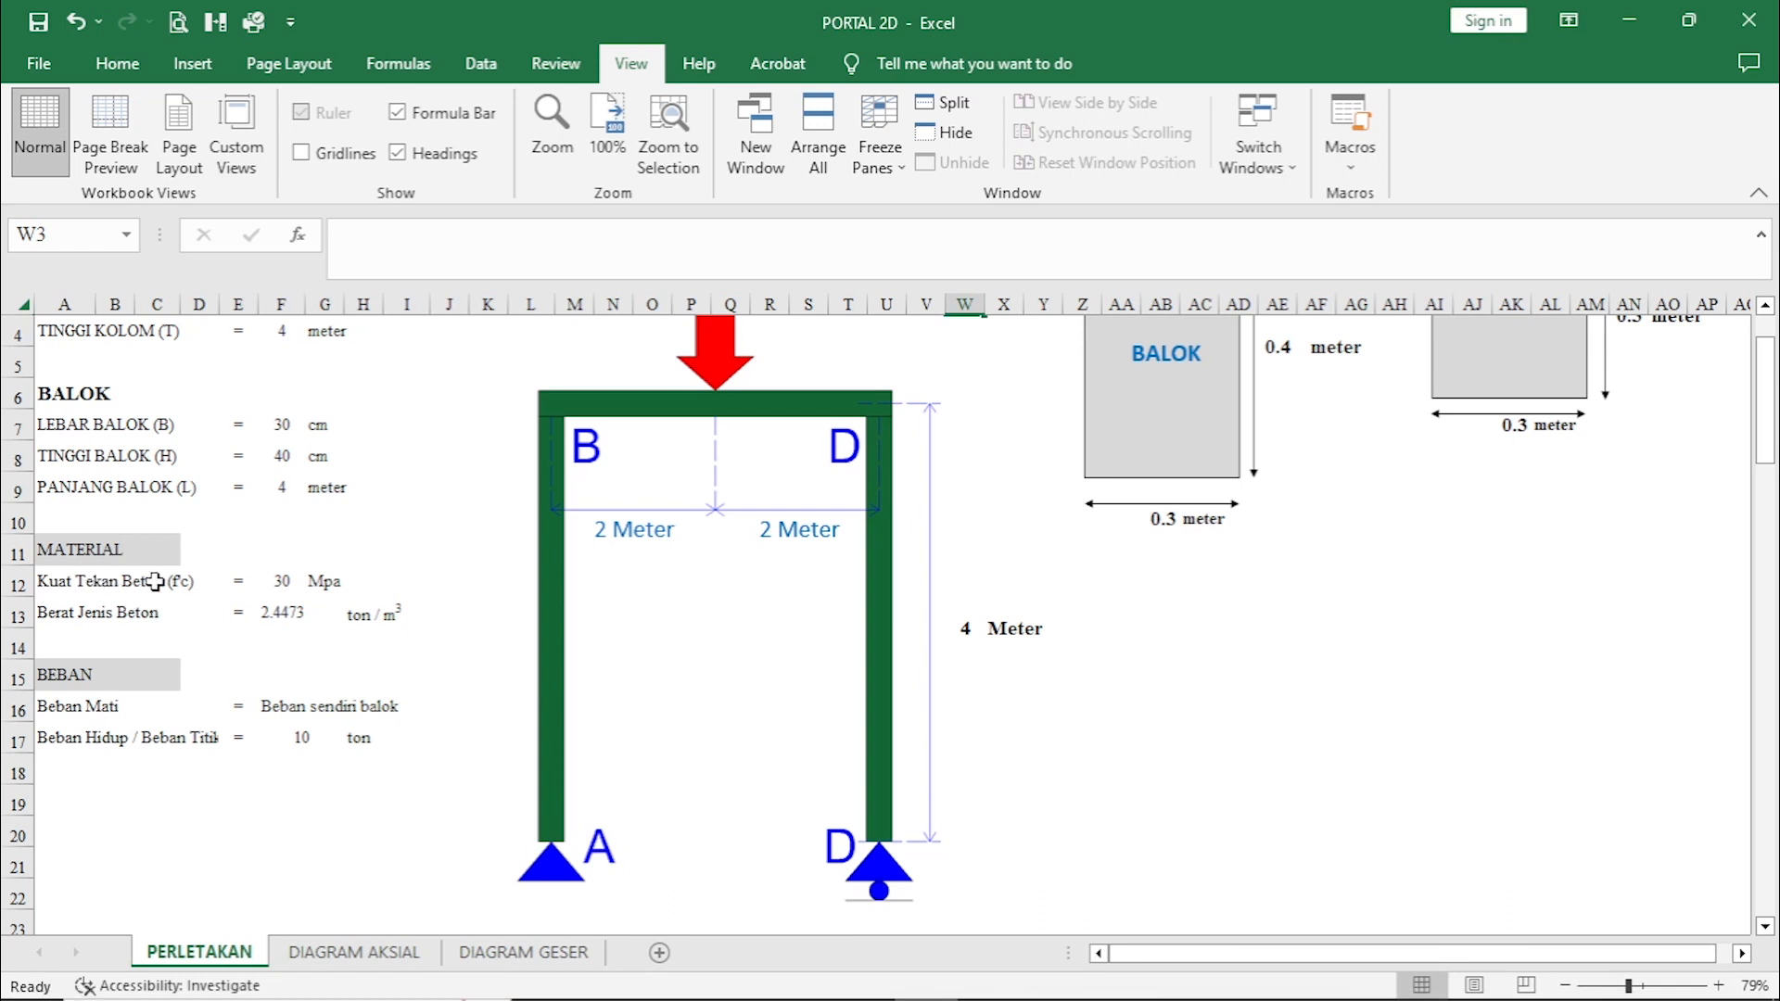
pyautogui.click(371, 586)
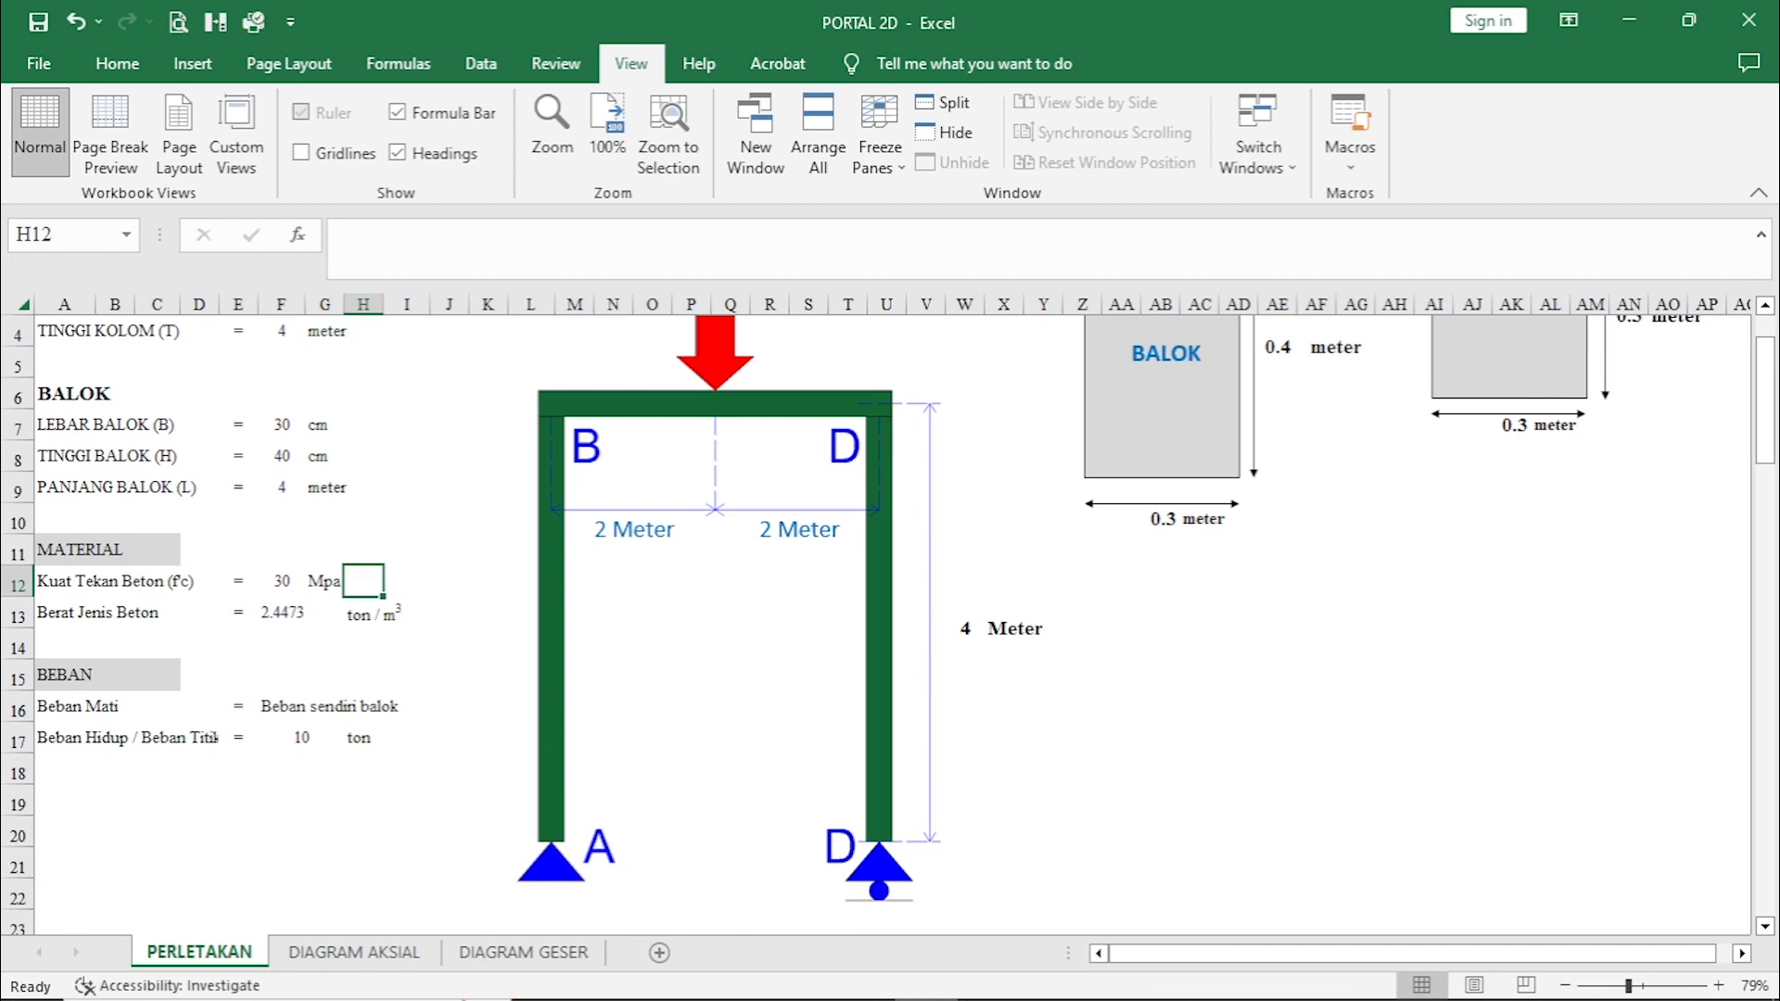
pyautogui.click(991, 985)
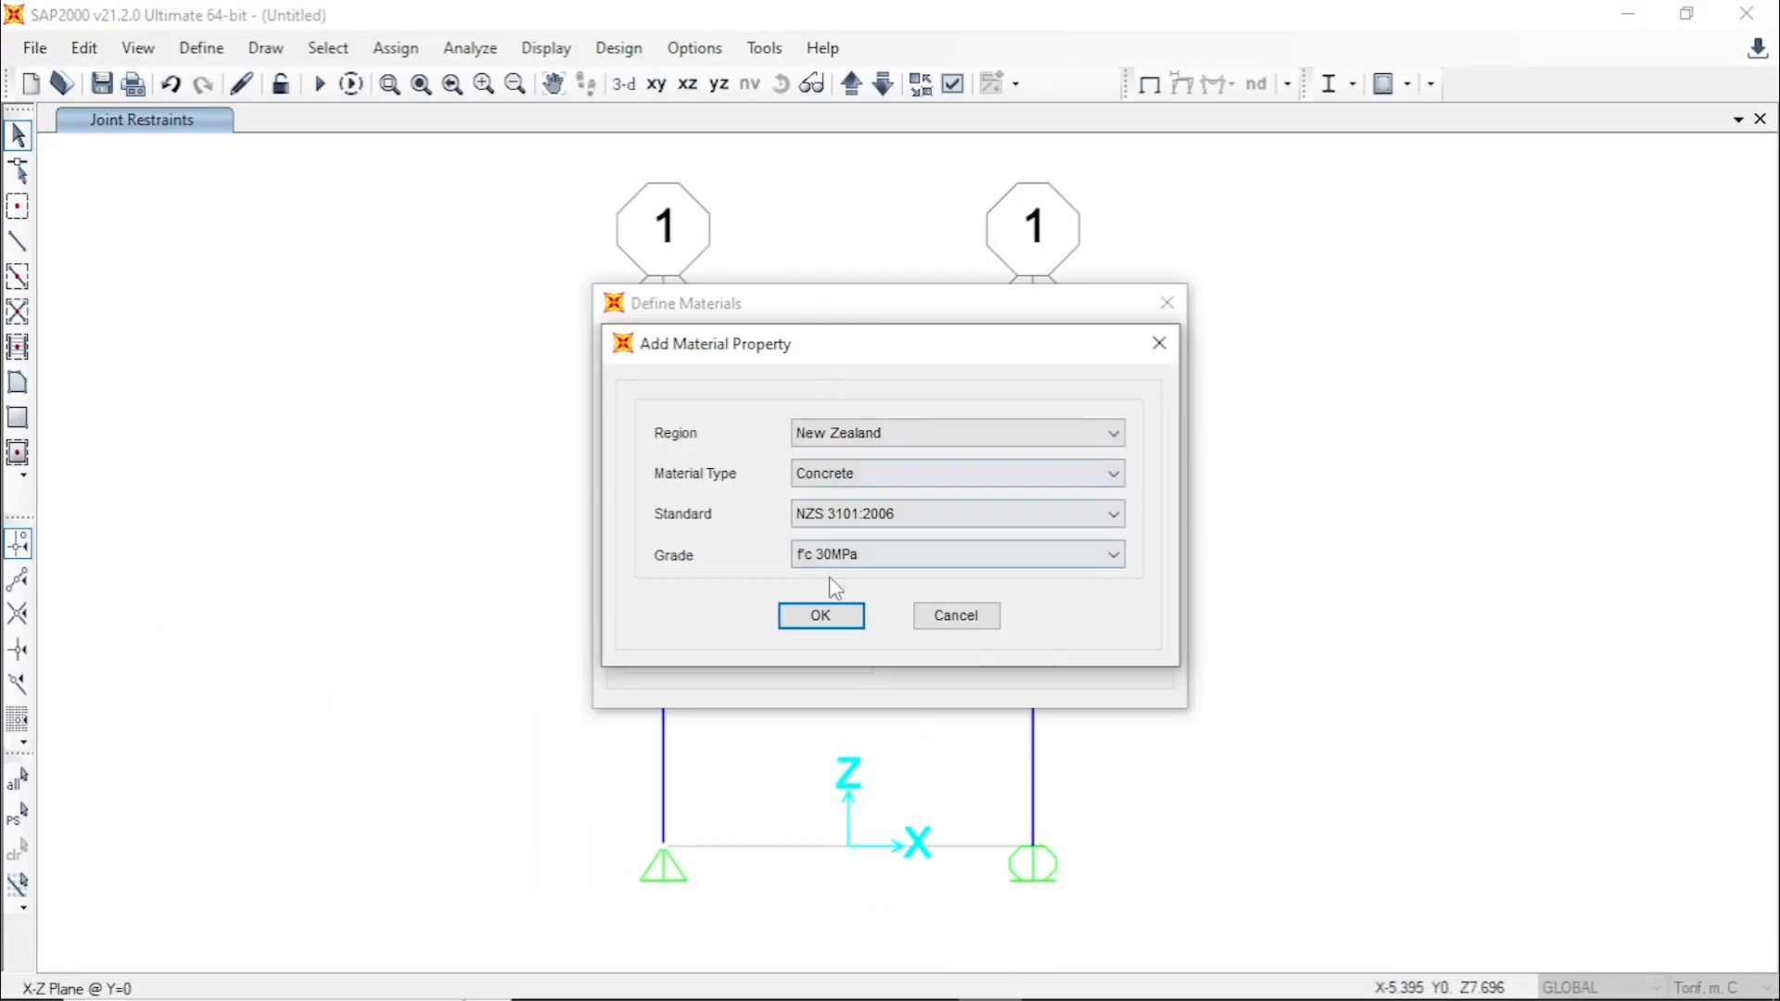
pyautogui.click(822, 617)
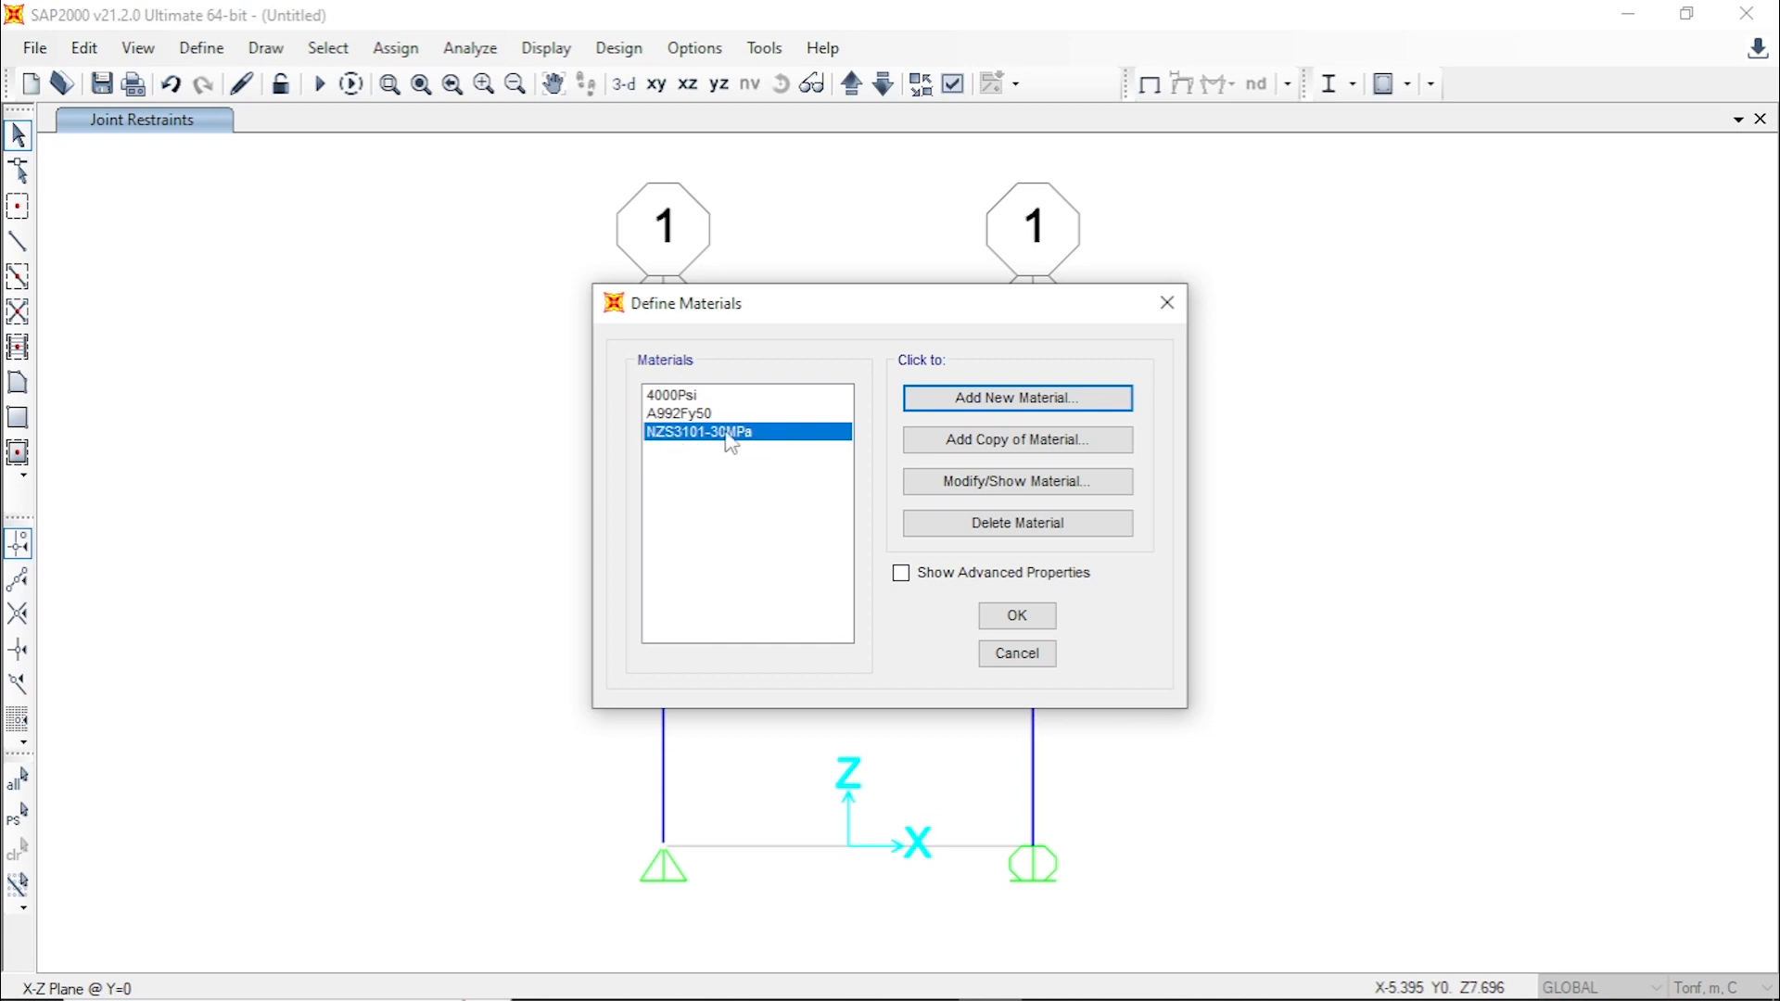
# - Rename the NZS3101-30MPa material as BETON F'C 30MPa and accept the material definitions
pyautogui.click(760, 439)
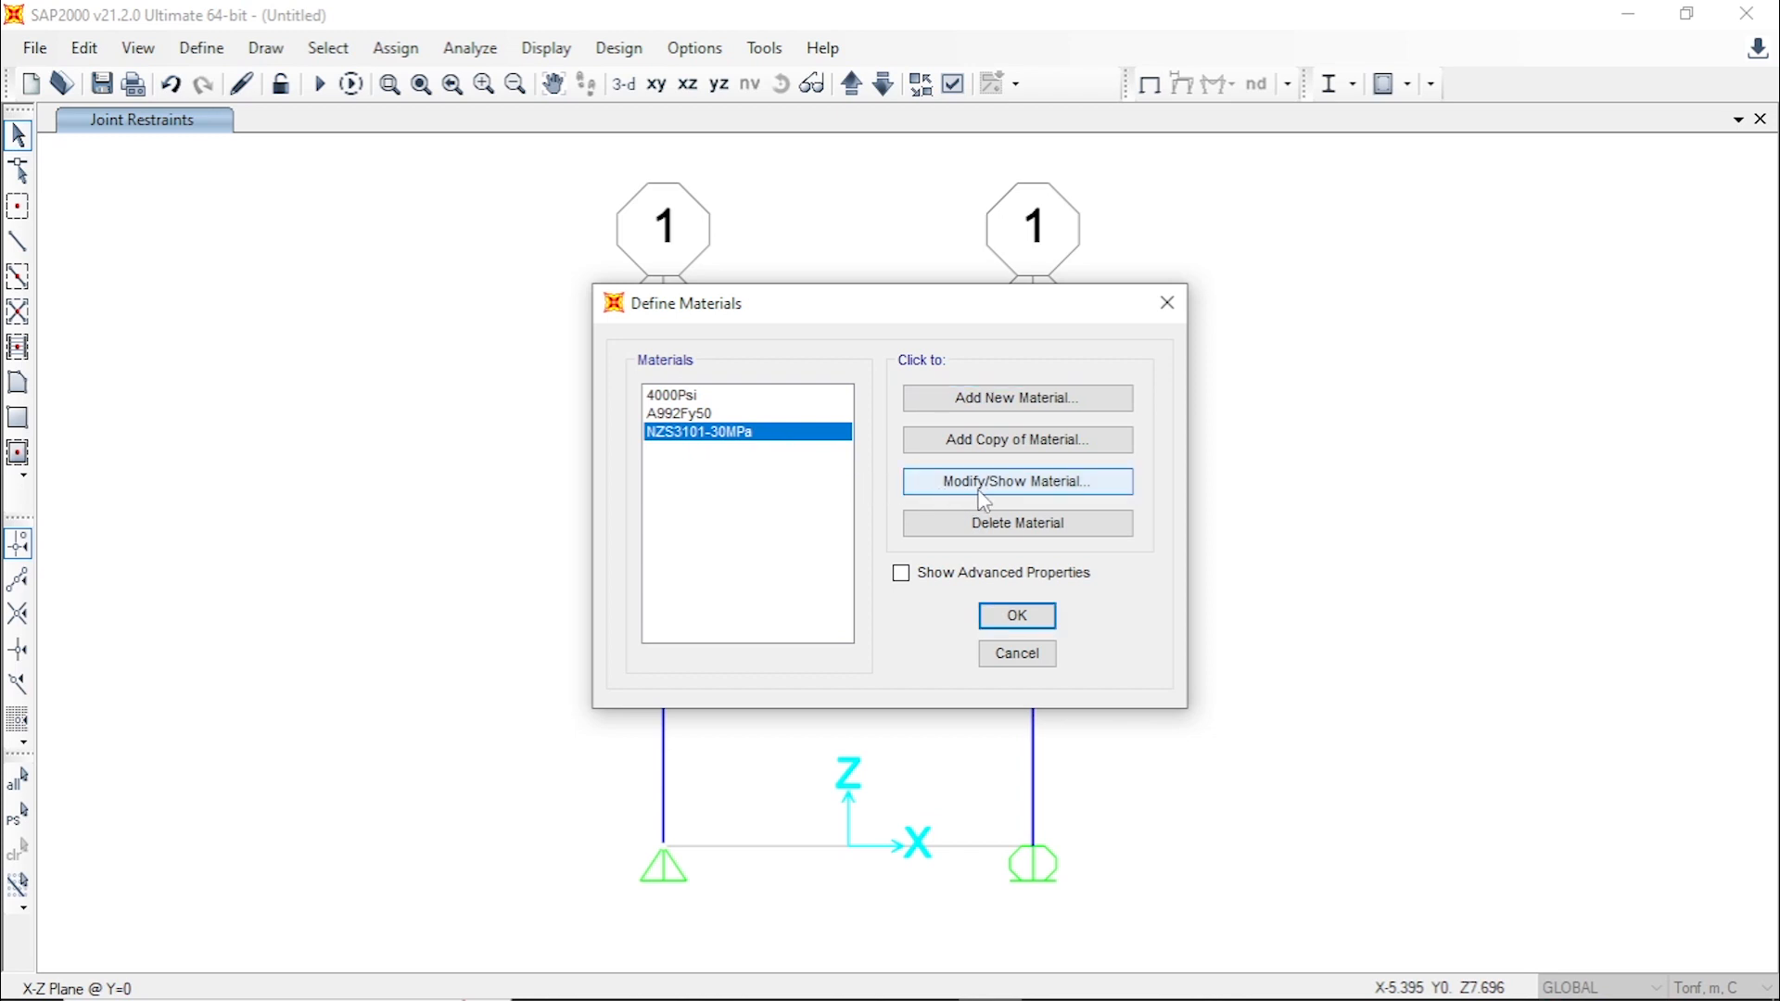
pyautogui.click(1062, 496)
pyautogui.click(1063, 496)
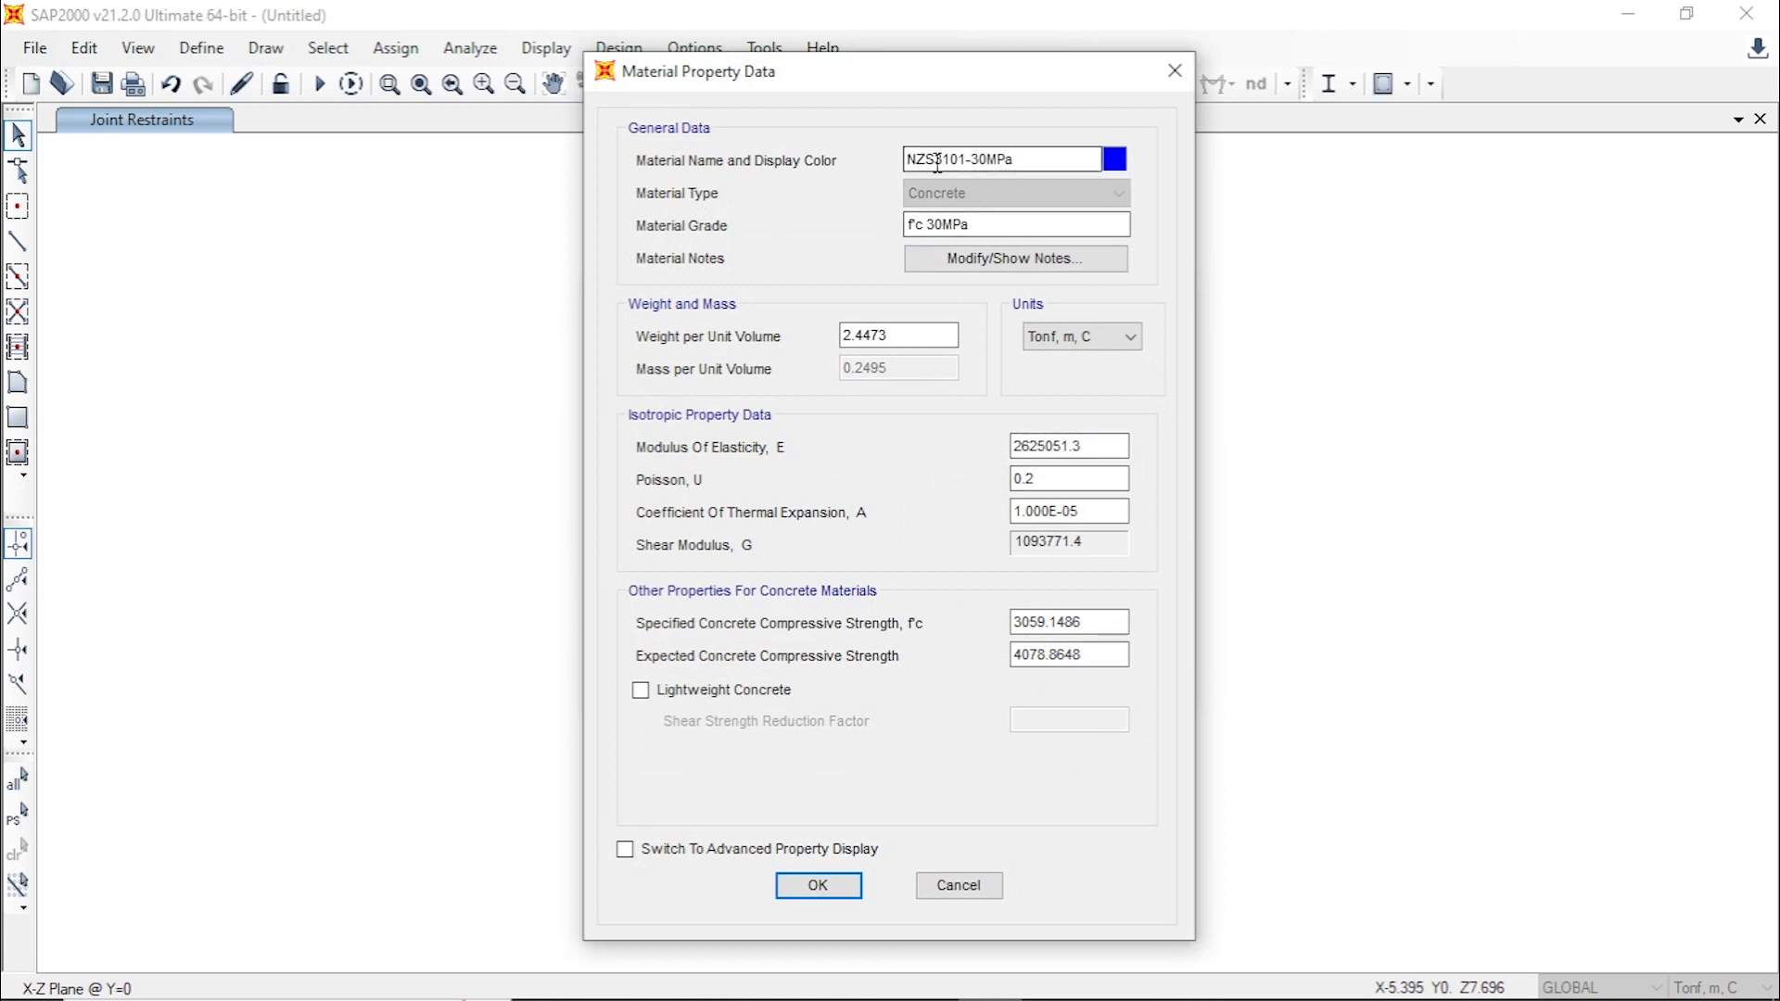
pyautogui.moveTo(968, 159); pyautogui.dragTo(883, 167)
pyautogui.write('BETON F')
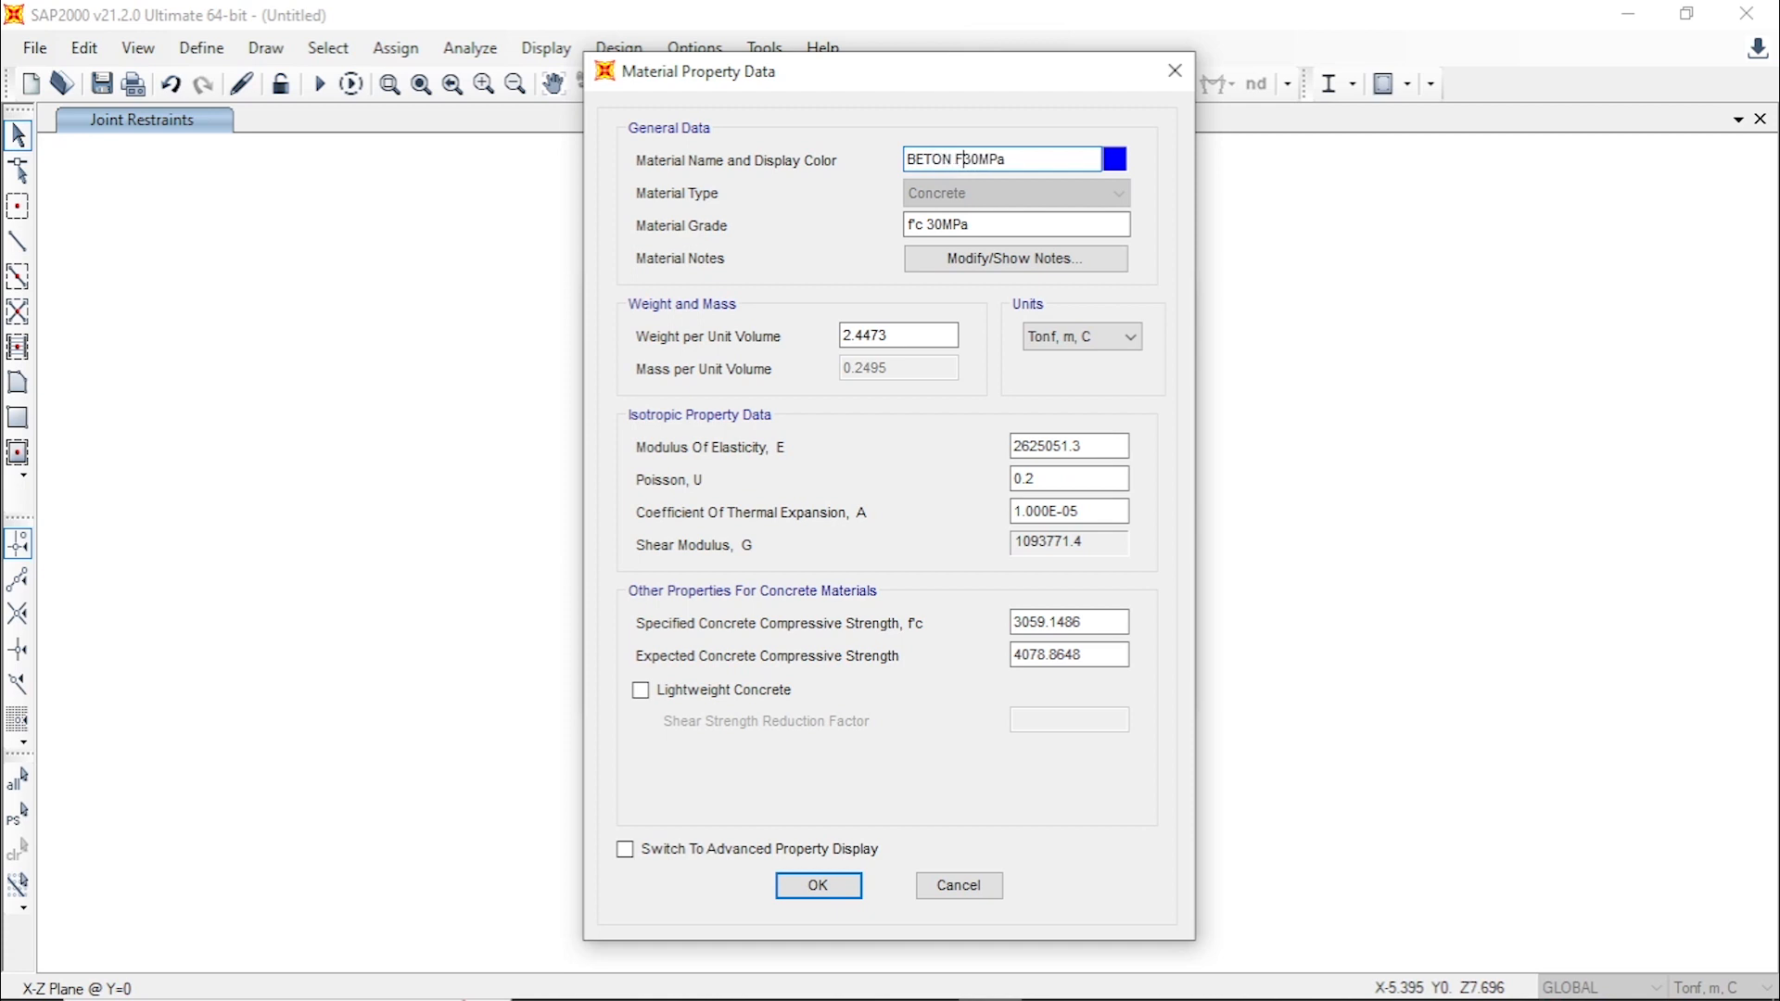
pyautogui.write("'C")
pyautogui.click(818, 885)
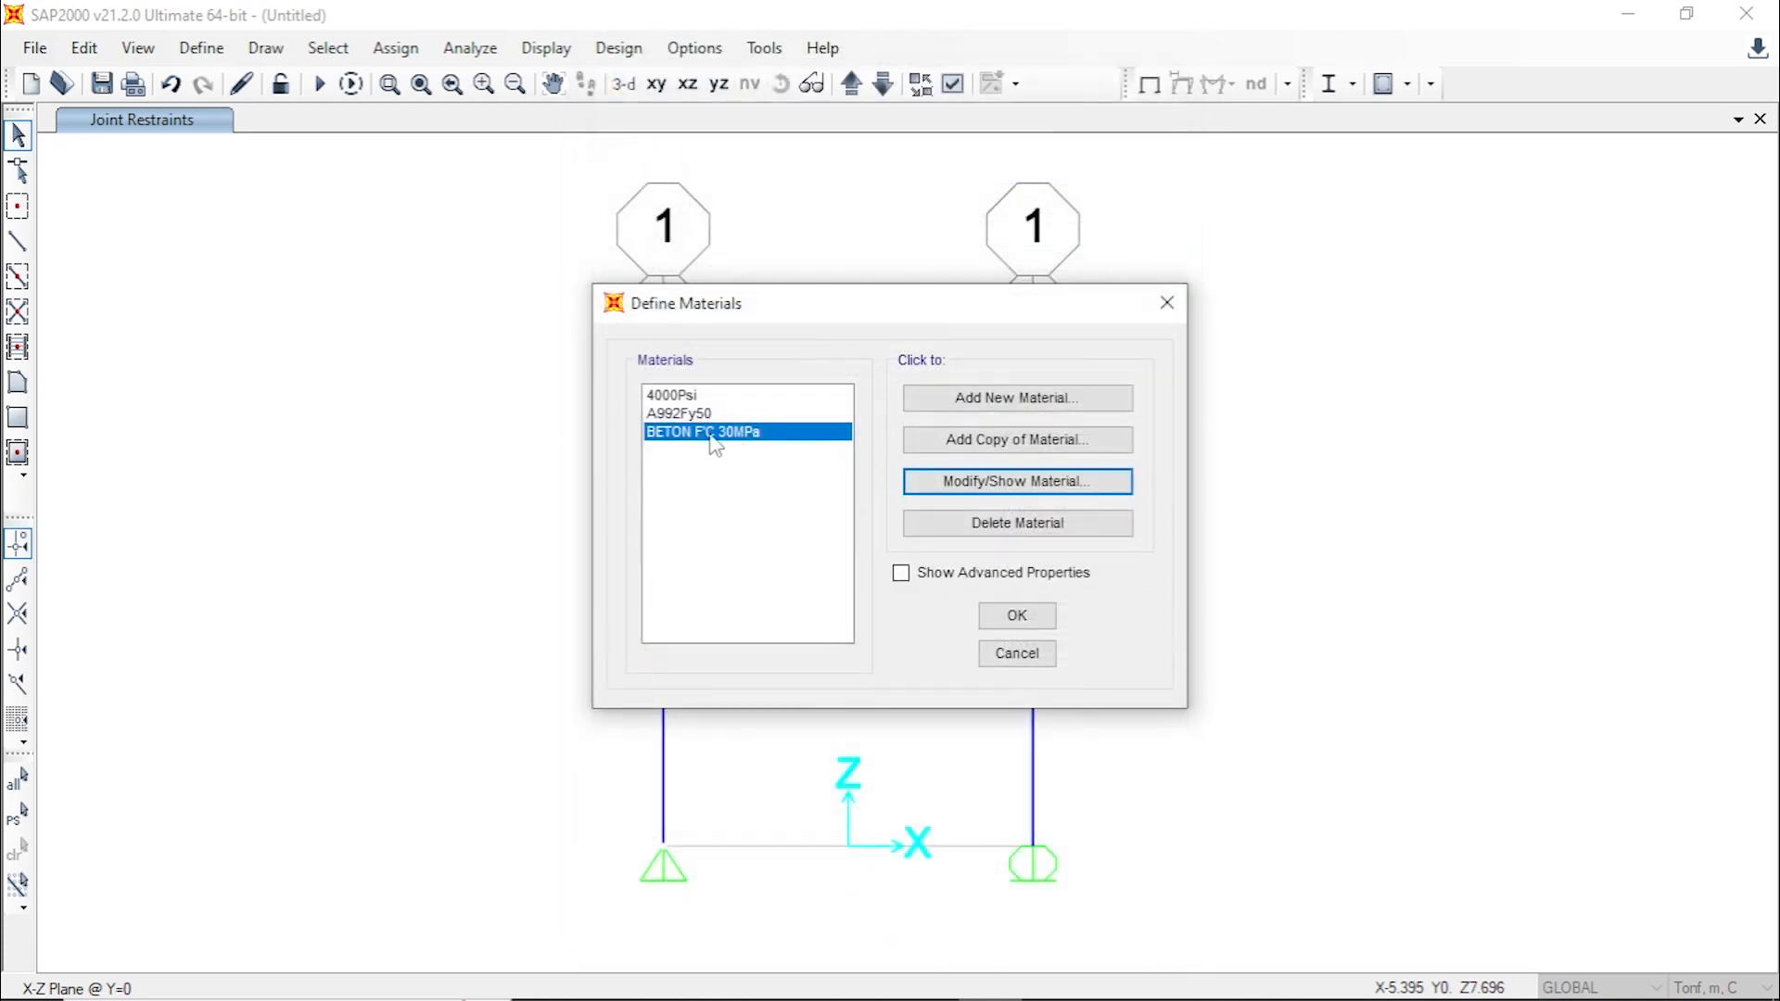
pyautogui.click(1017, 616)
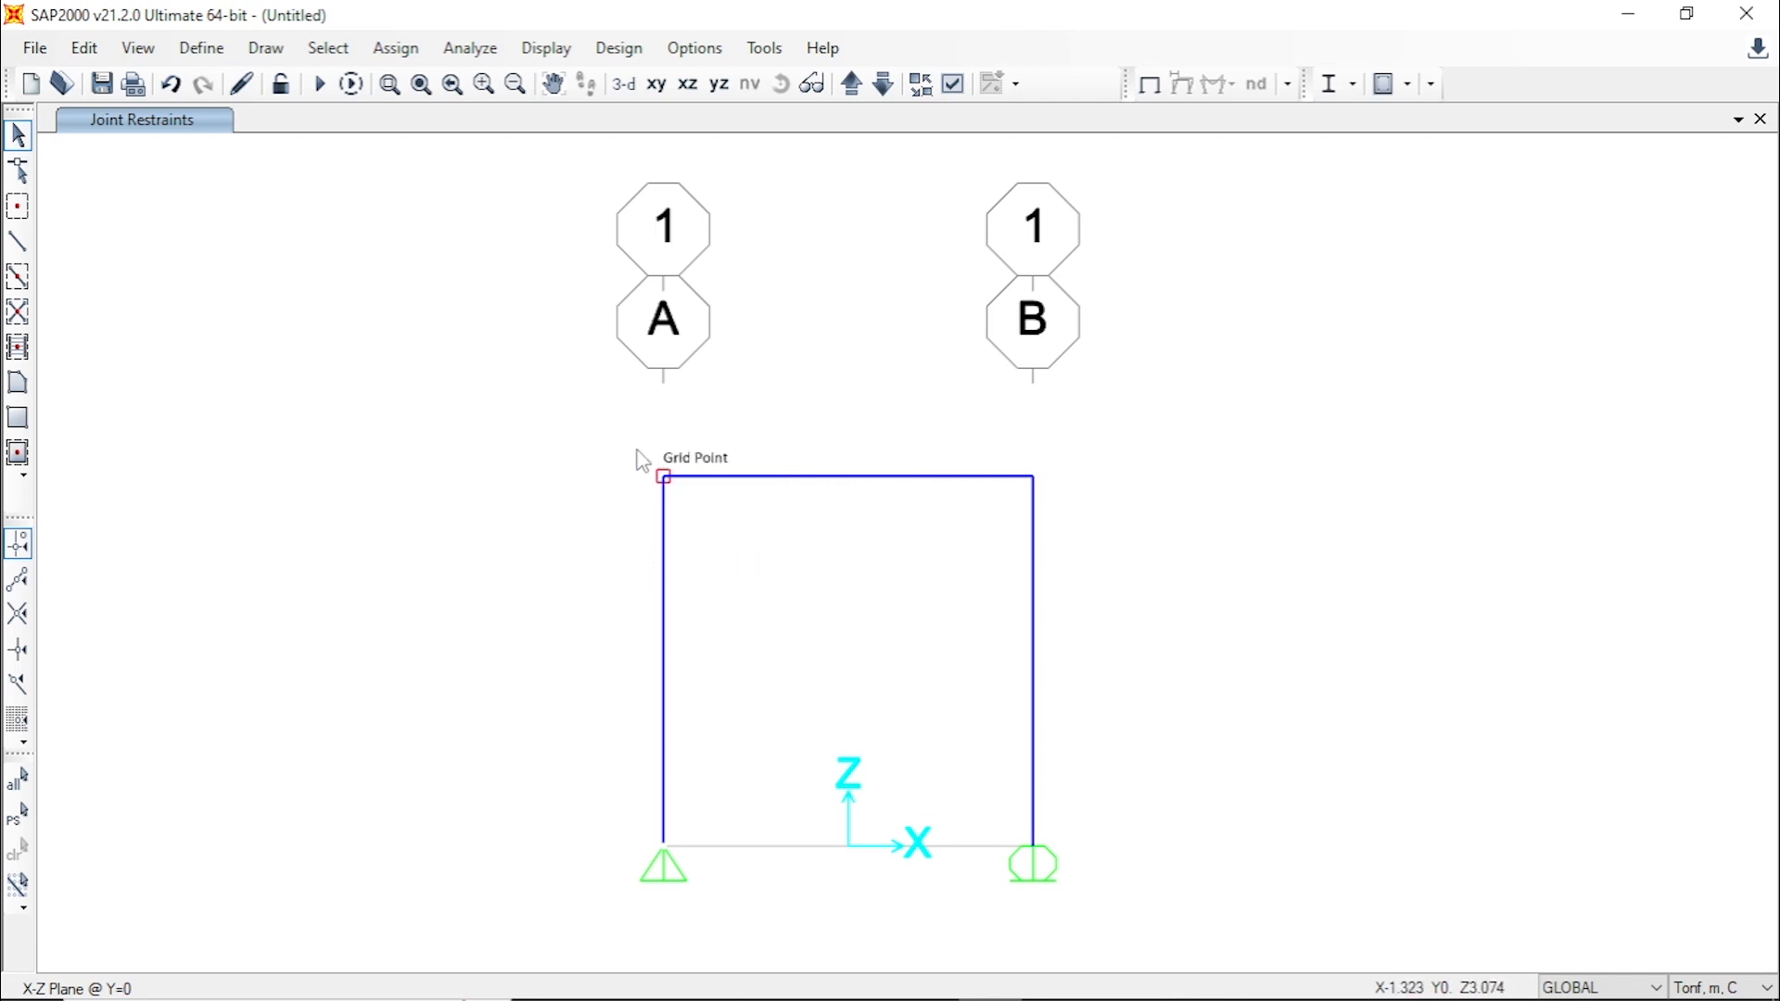
# - Start a new rectangular concrete frame section and name it BALOK
pyautogui.click(202, 47)
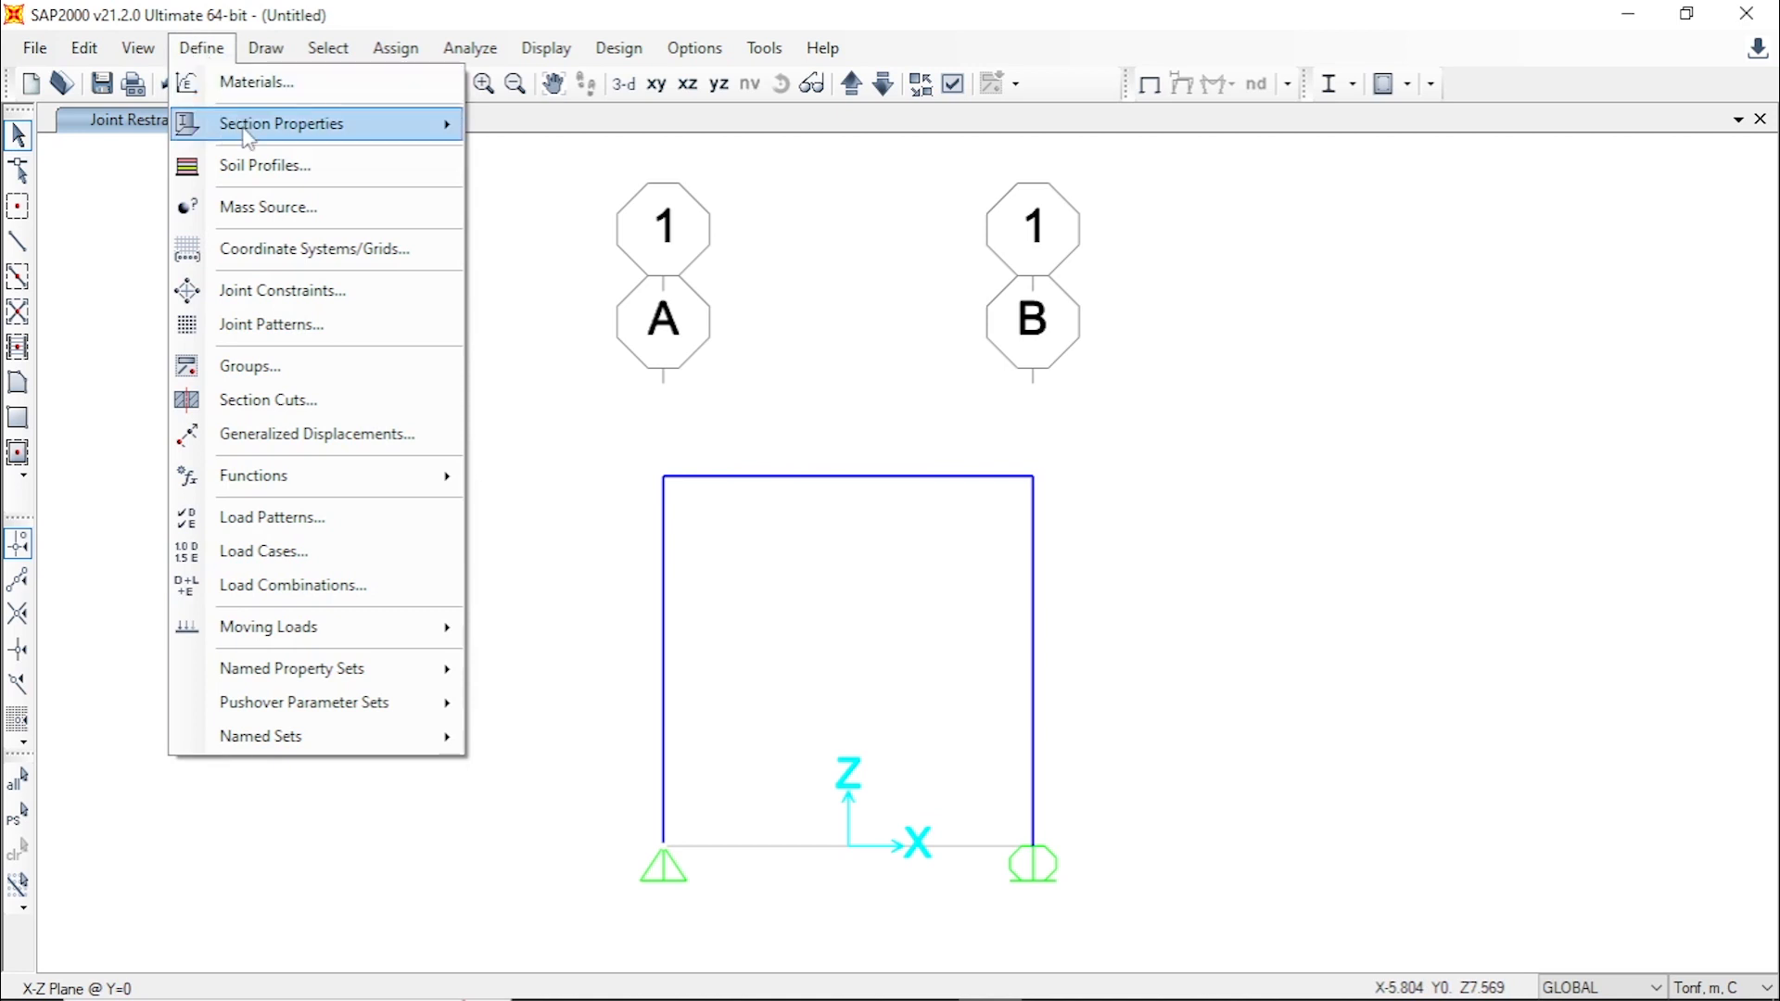
pyautogui.moveTo(294, 132)
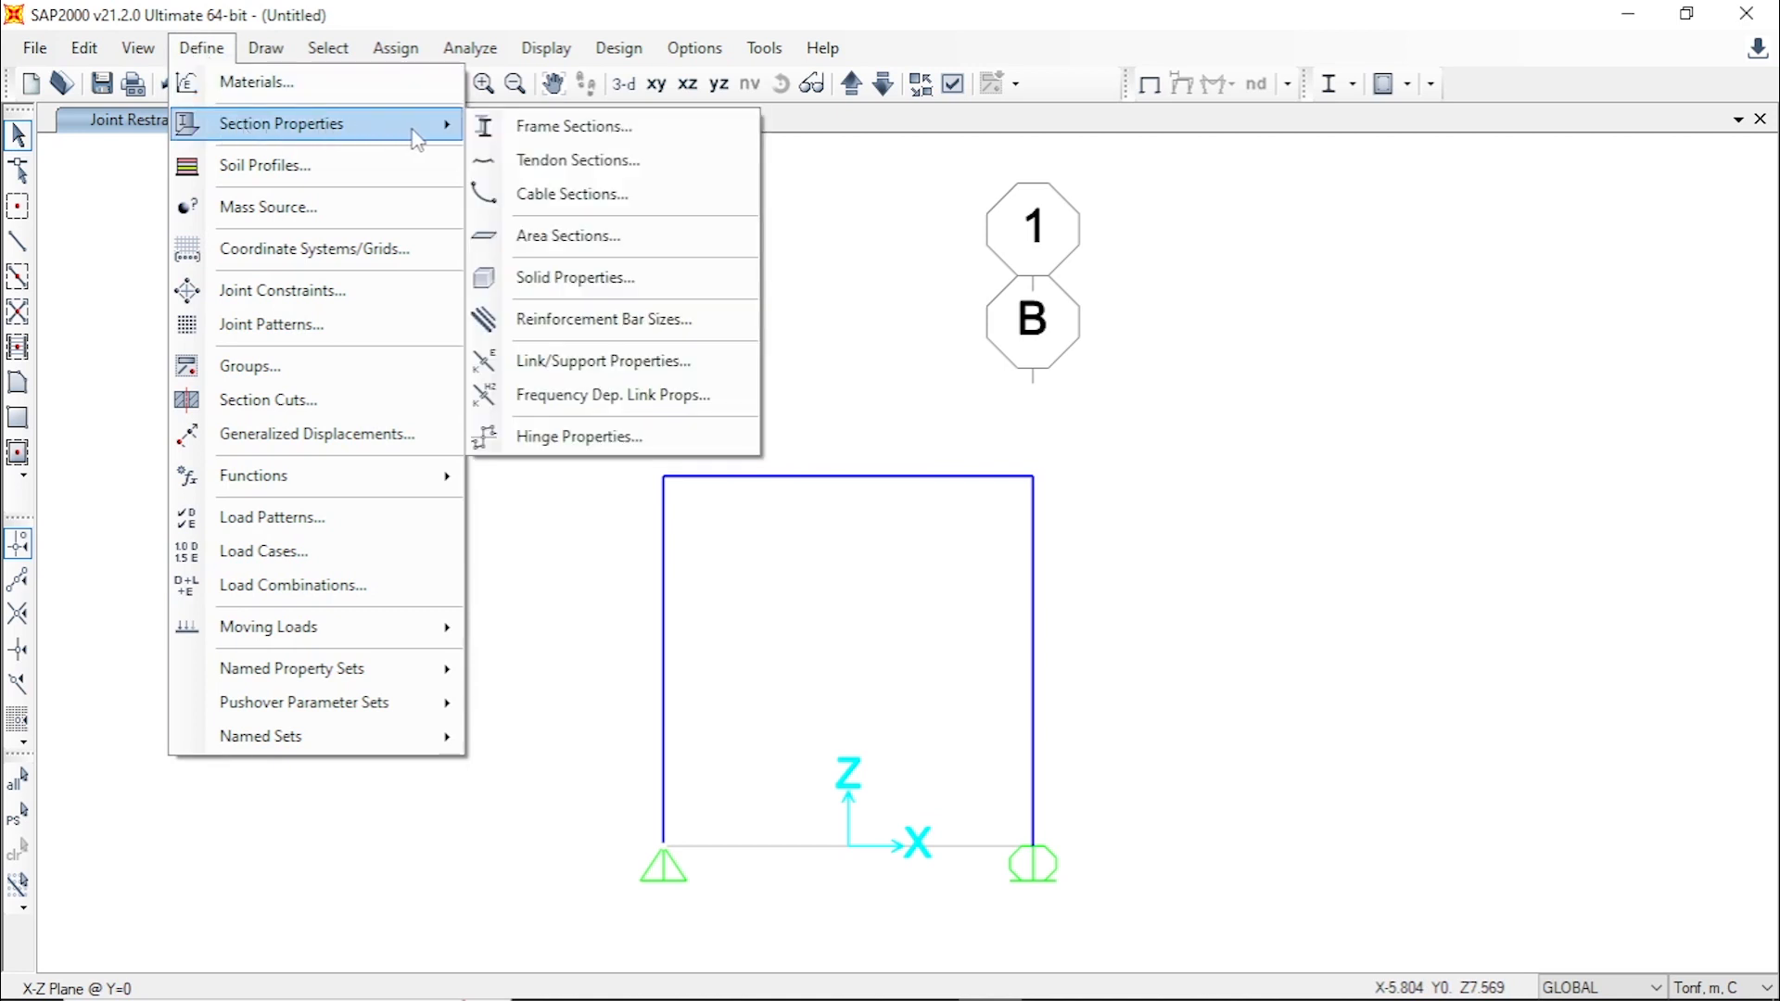
pyautogui.click(688, 149)
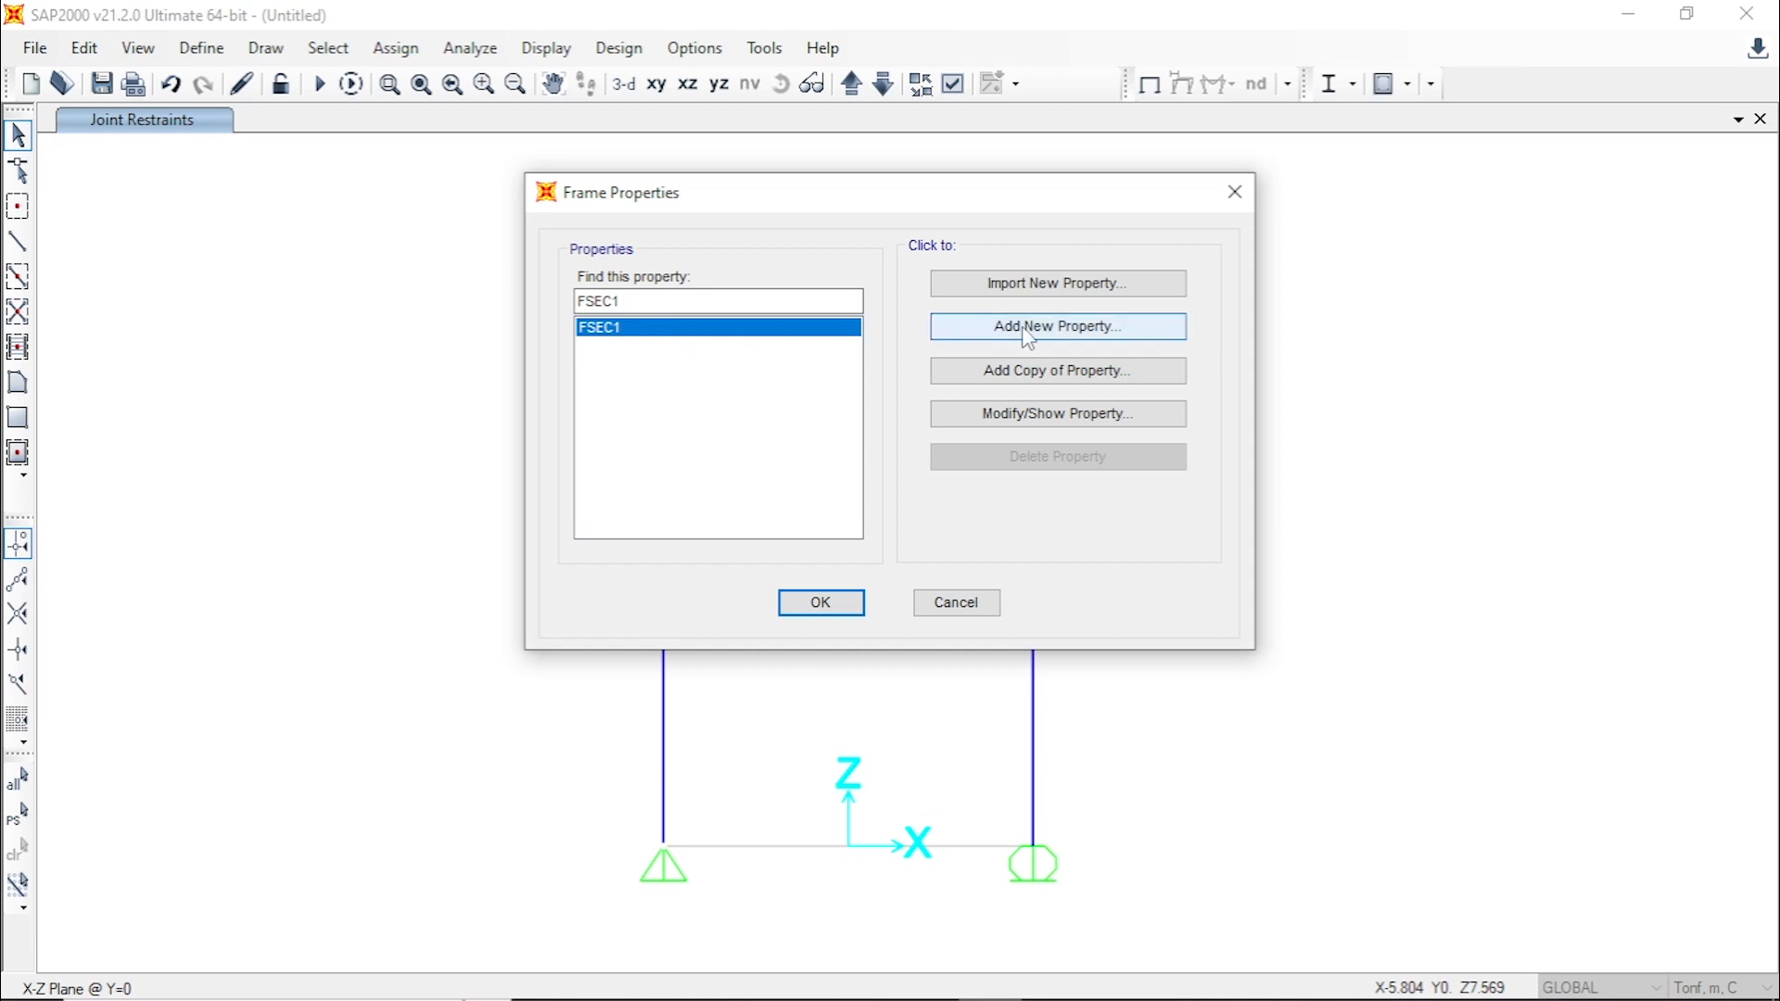
pyautogui.click(1120, 330)
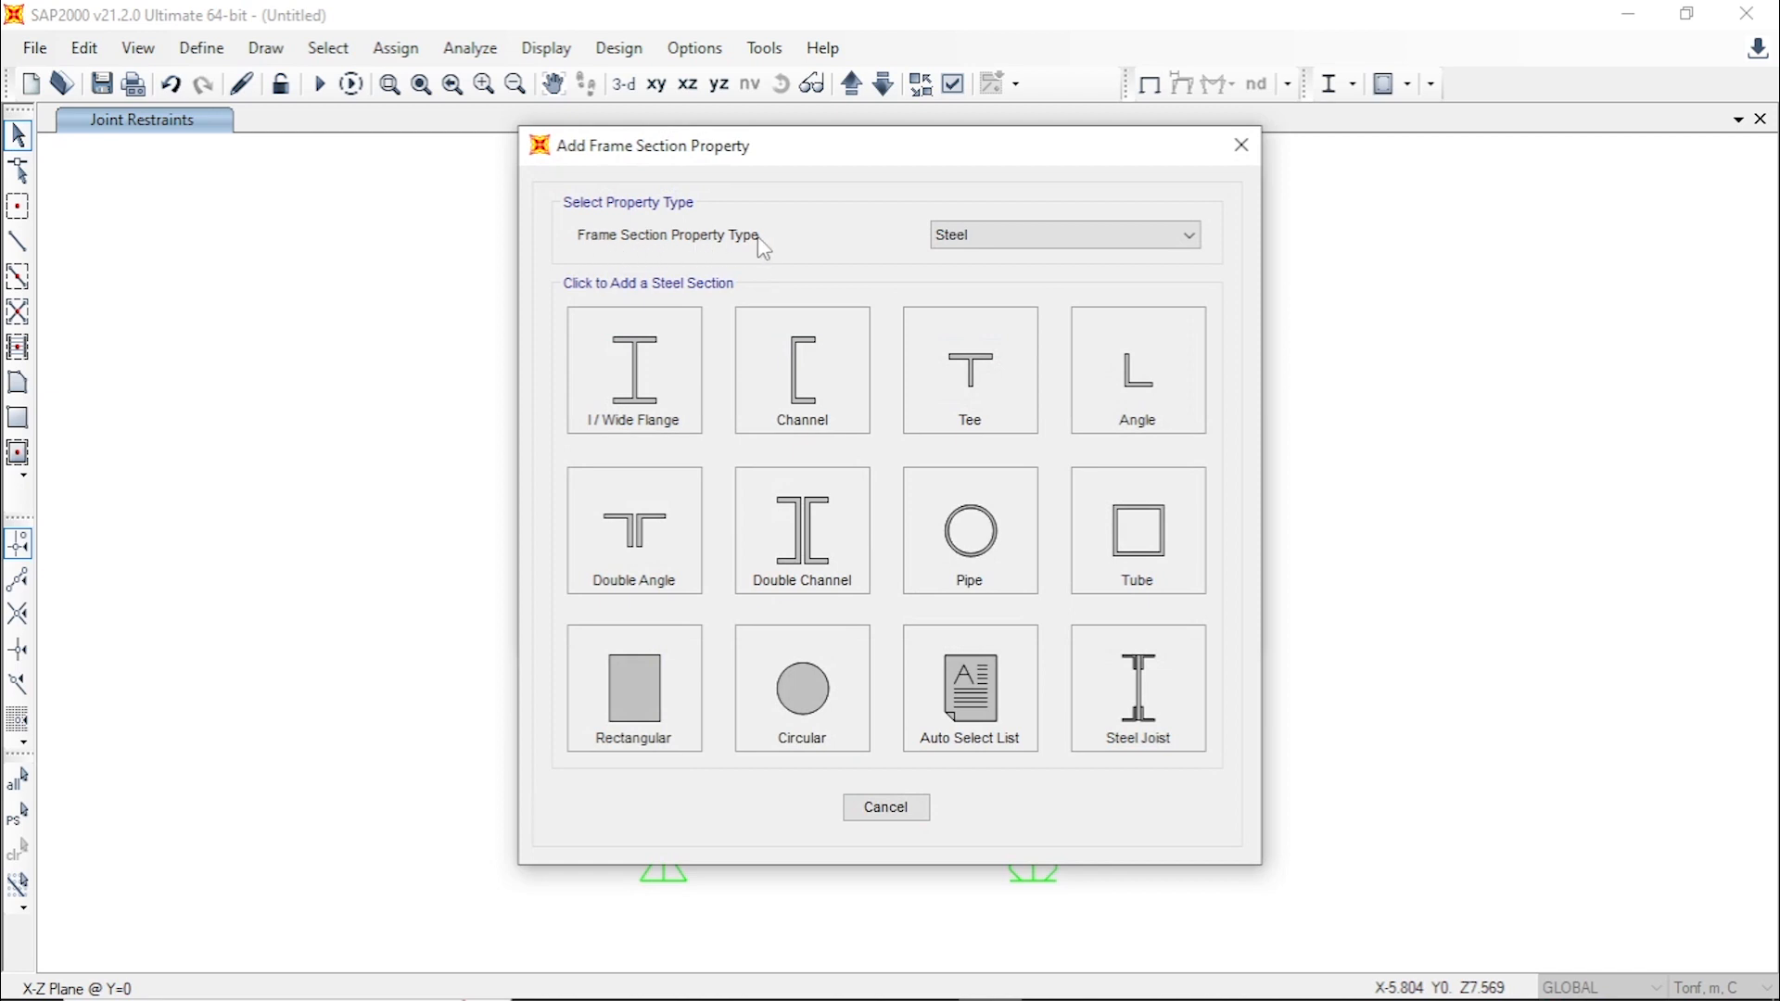
pyautogui.click(998, 241)
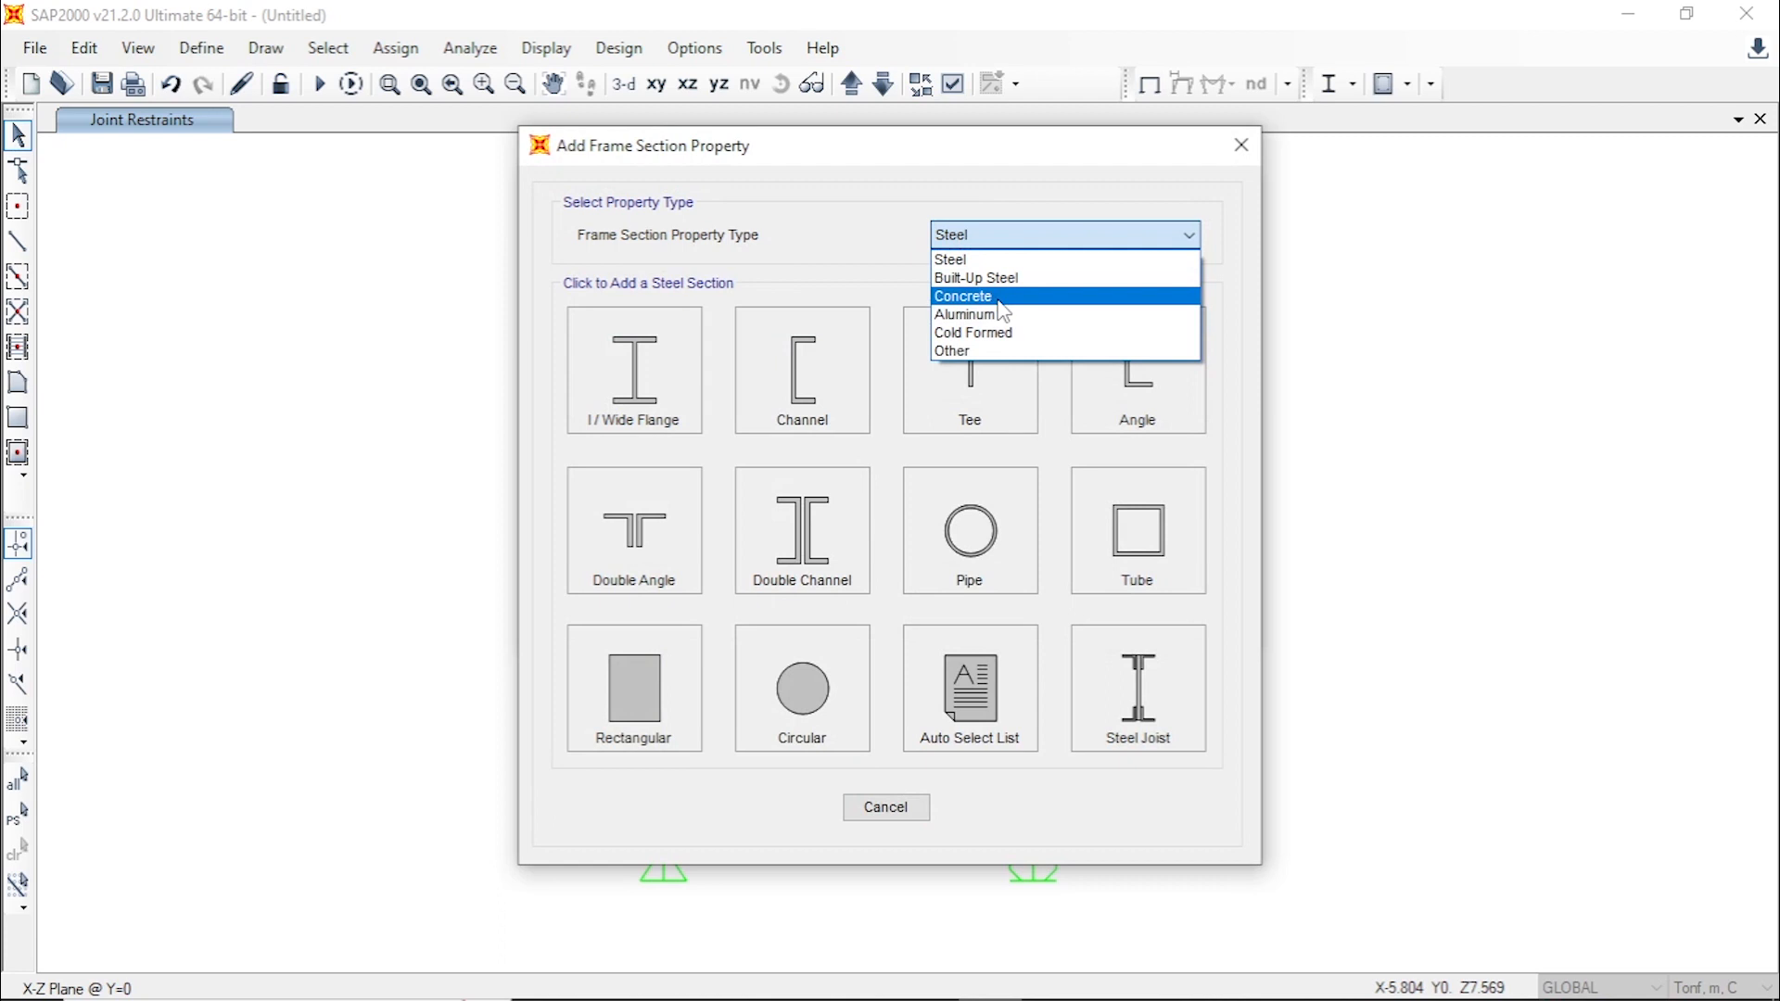
pyautogui.click(964, 297)
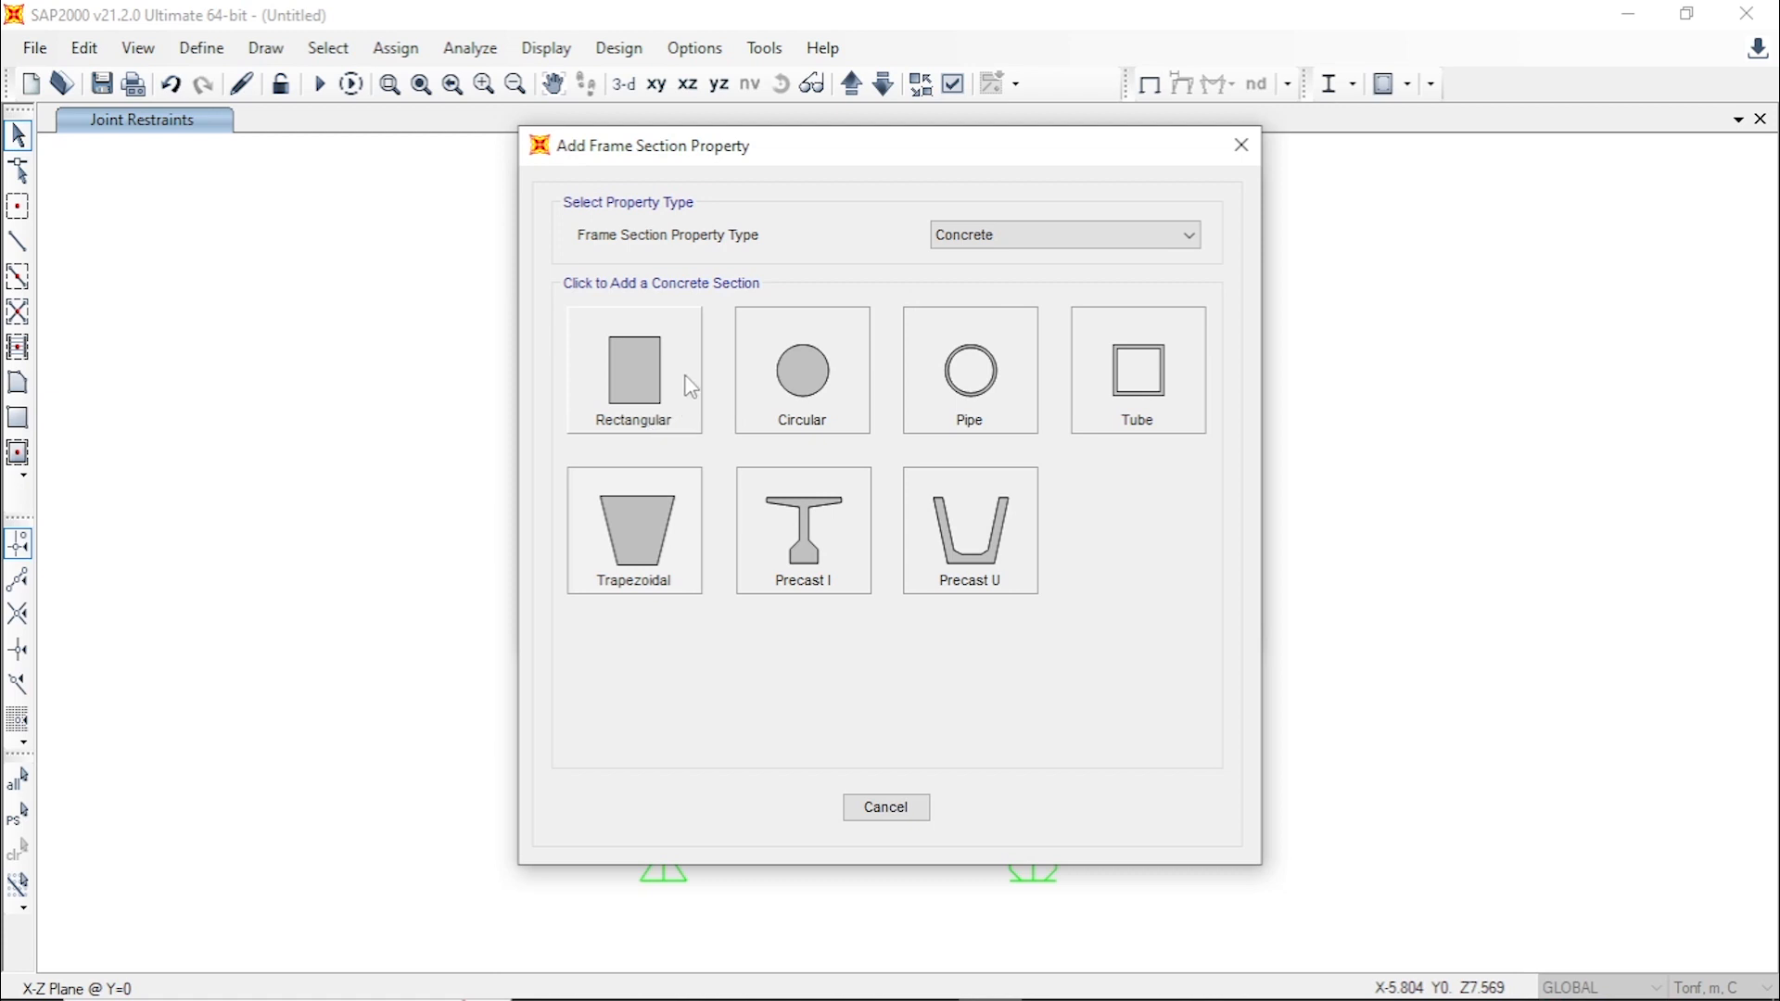
pyautogui.press('Escape')
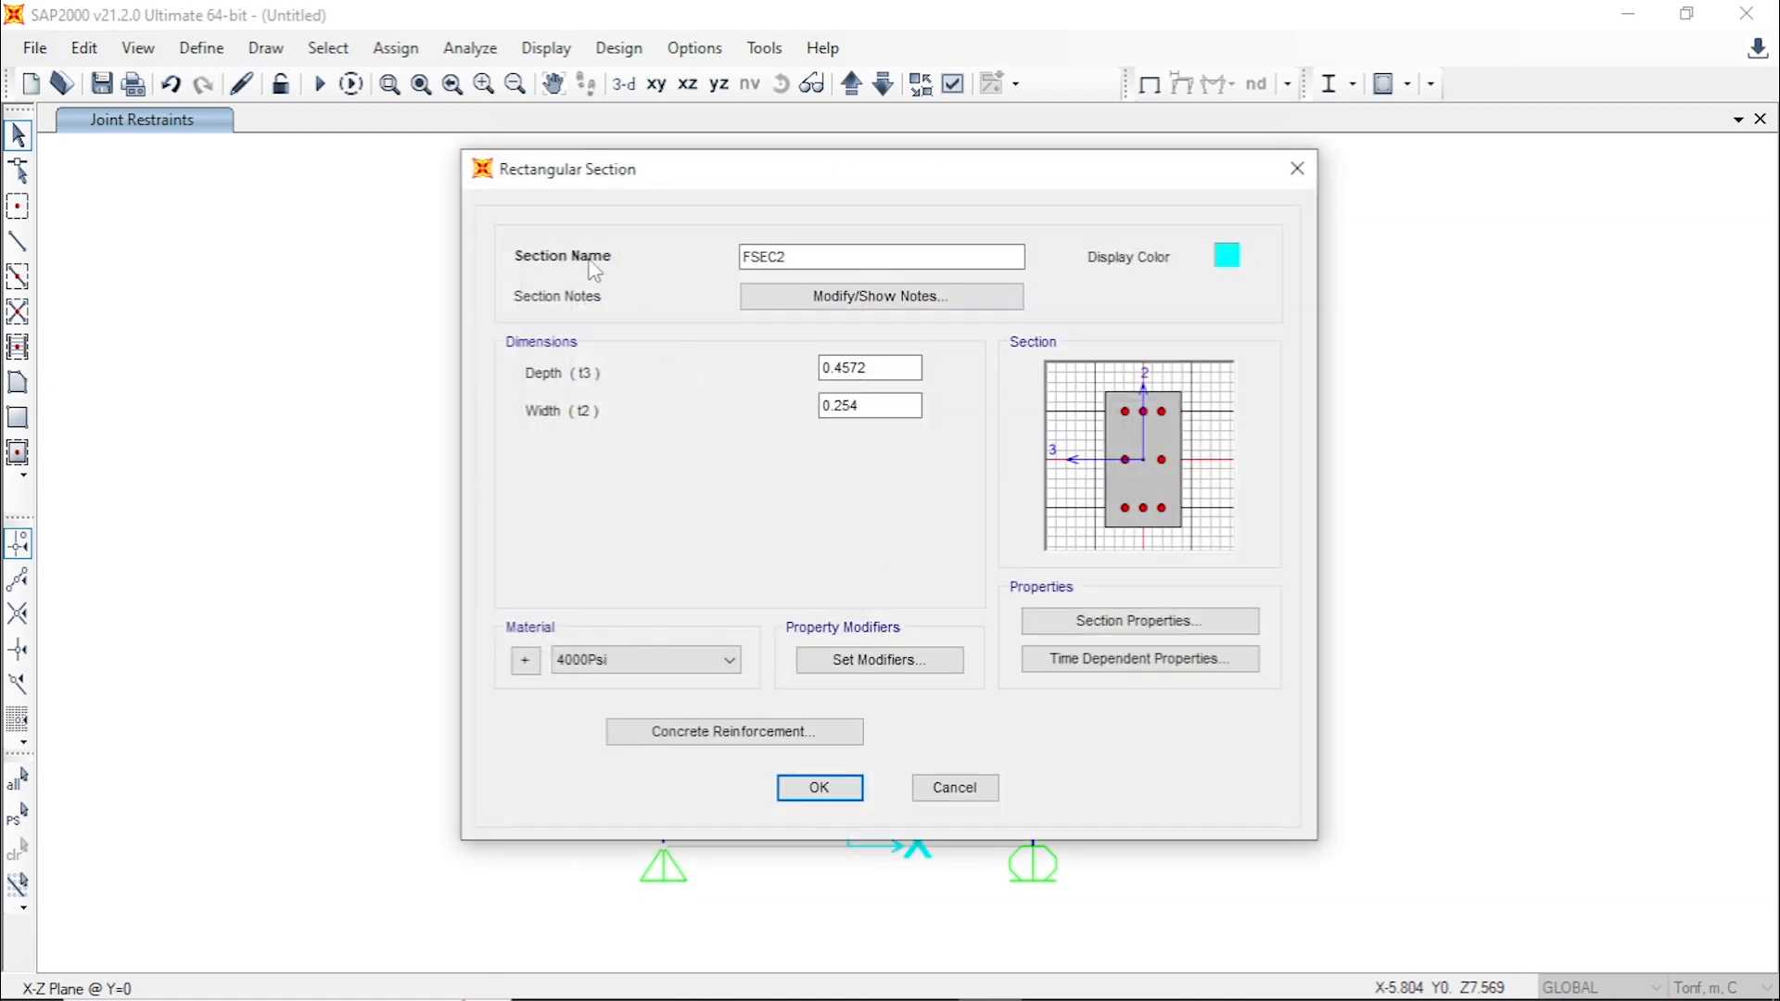
pyautogui.moveTo(799, 261); pyautogui.dragTo(723, 258)
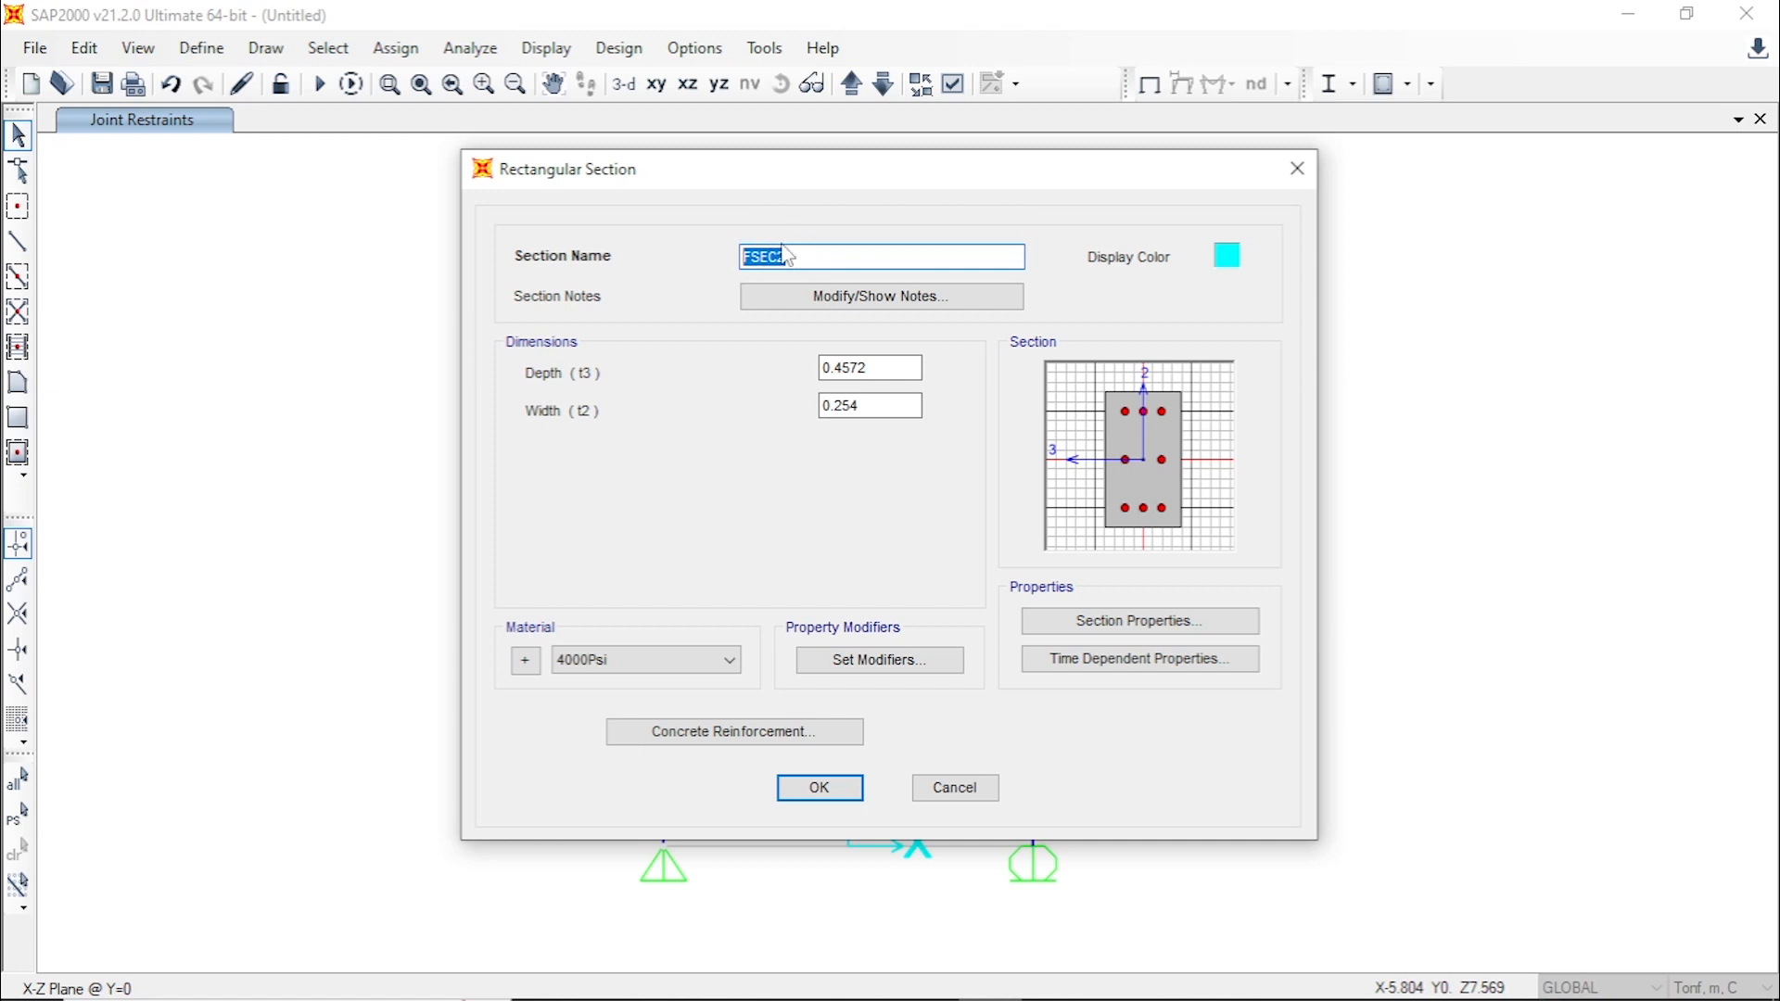
pyautogui.write('BALOK')
# - Look up the beam's width and height in the Excel sheet and return to SAP2000
pyautogui.click(908, 367)
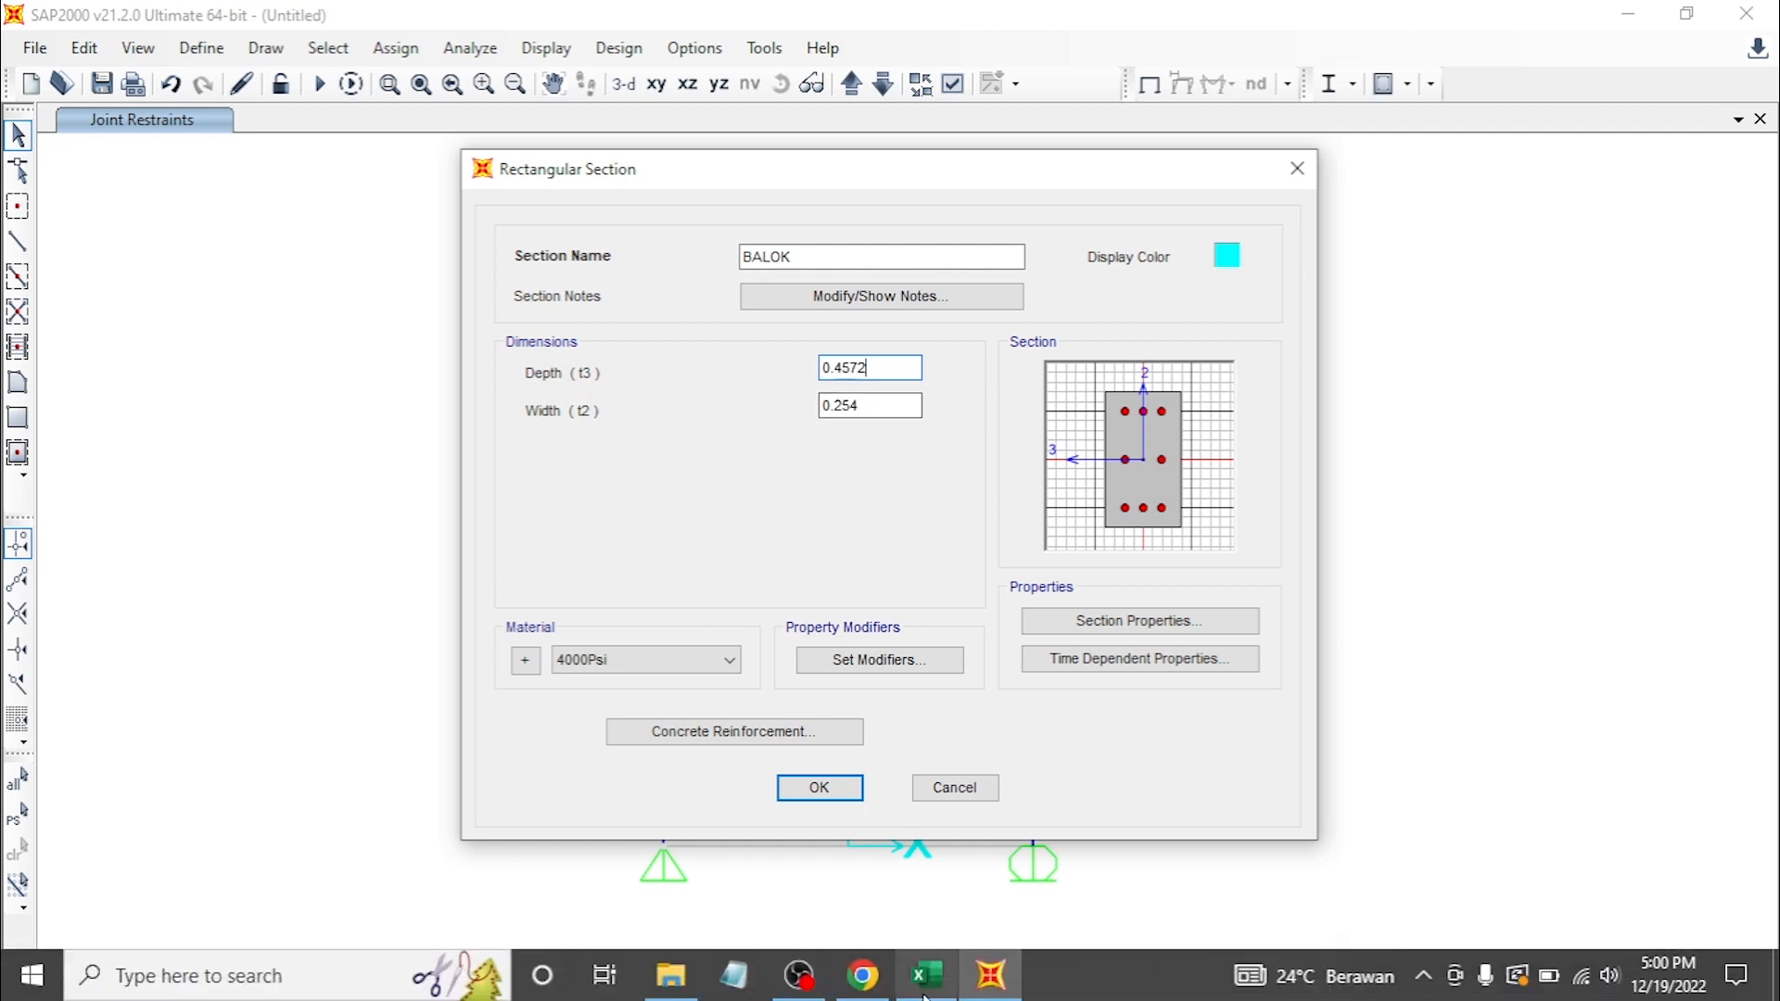
pyautogui.click(925, 990)
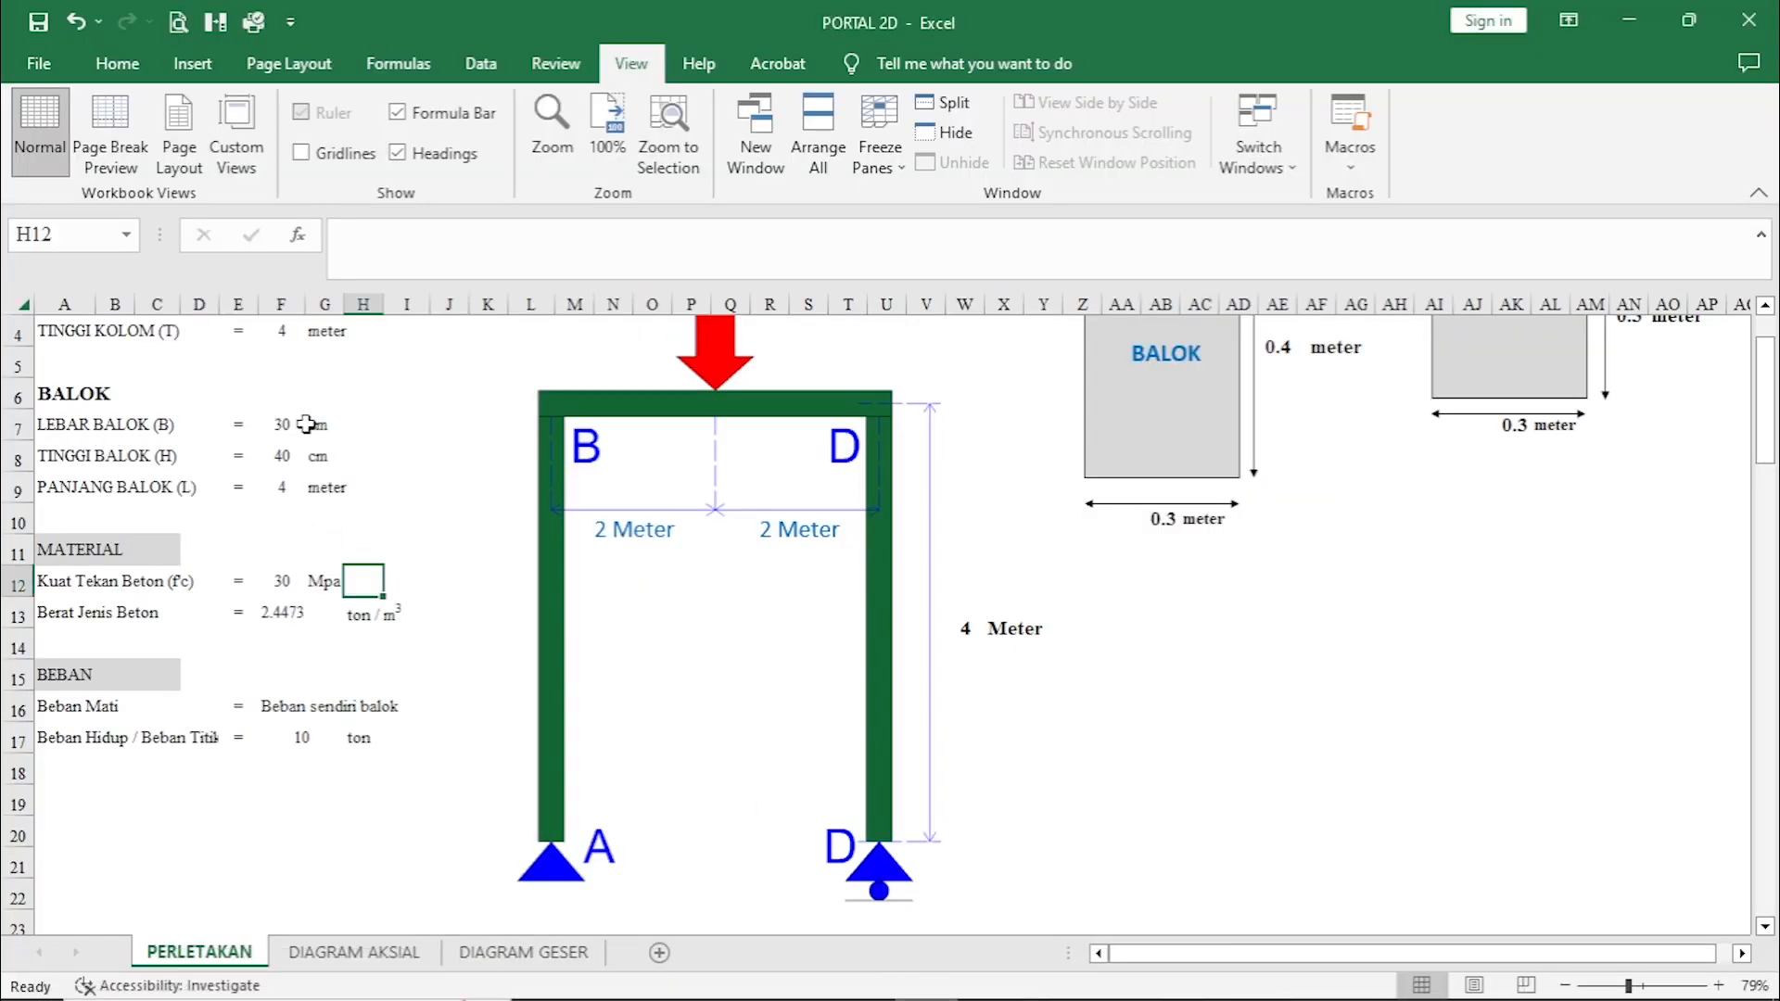
pyautogui.click(359, 425)
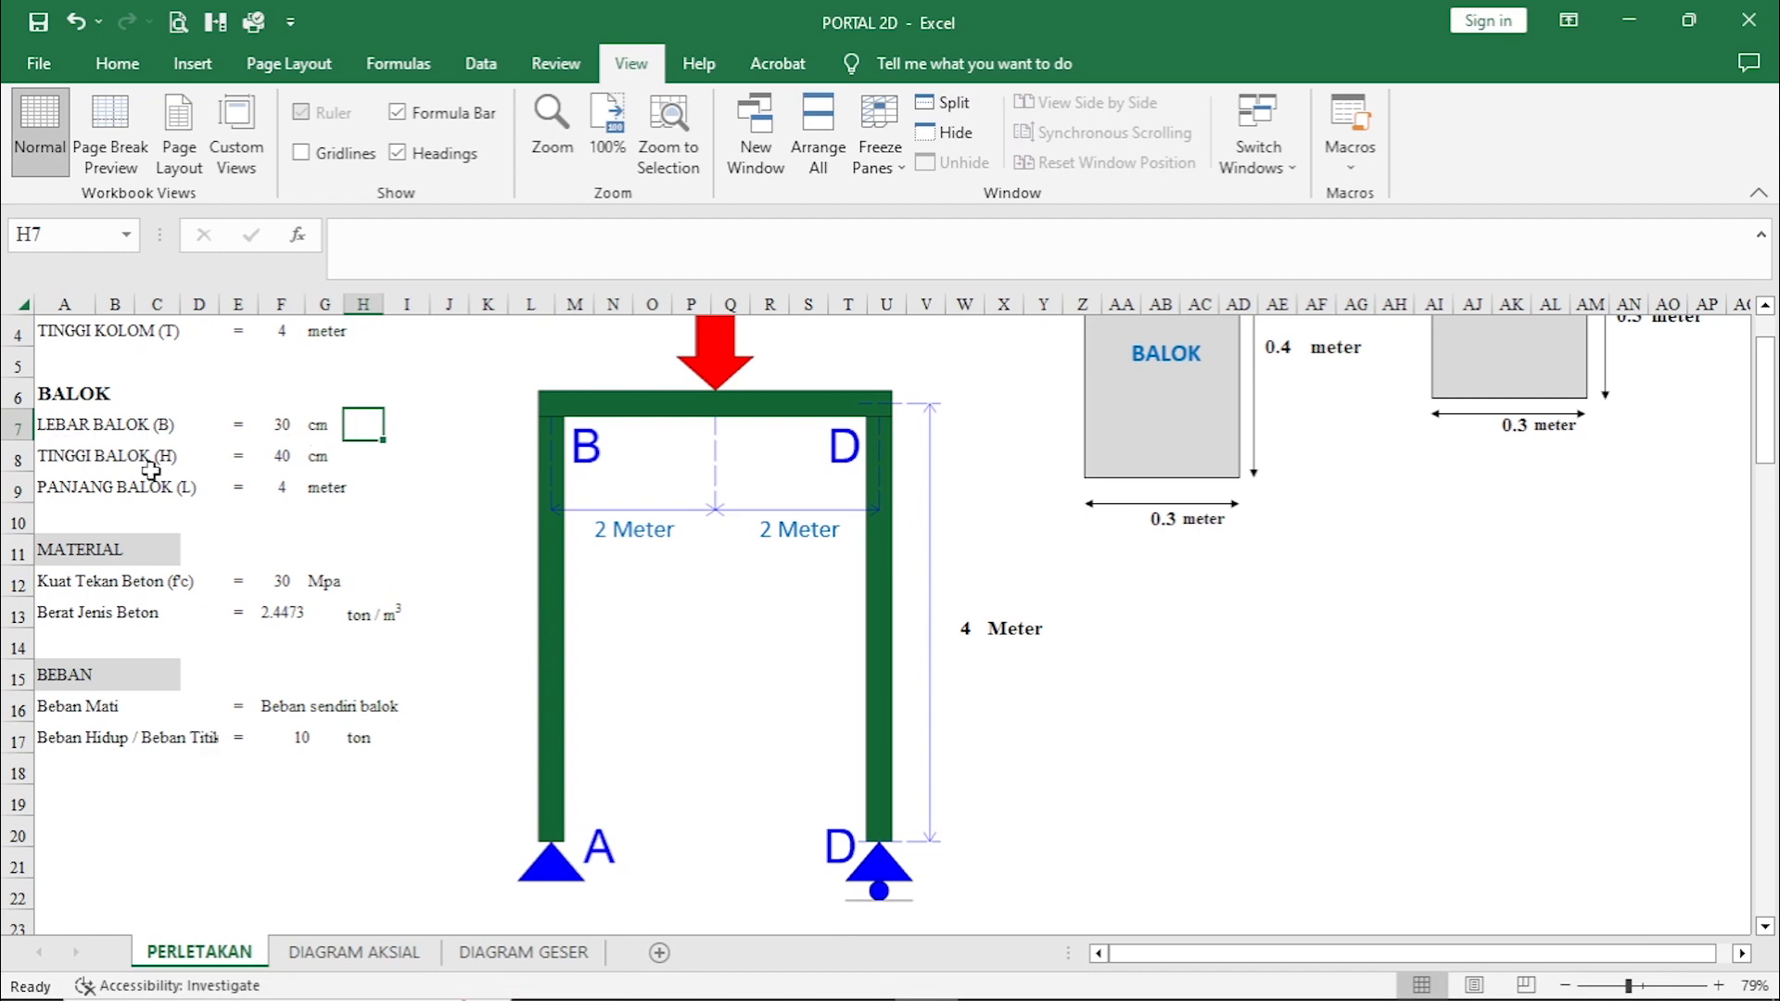
pyautogui.click(364, 455)
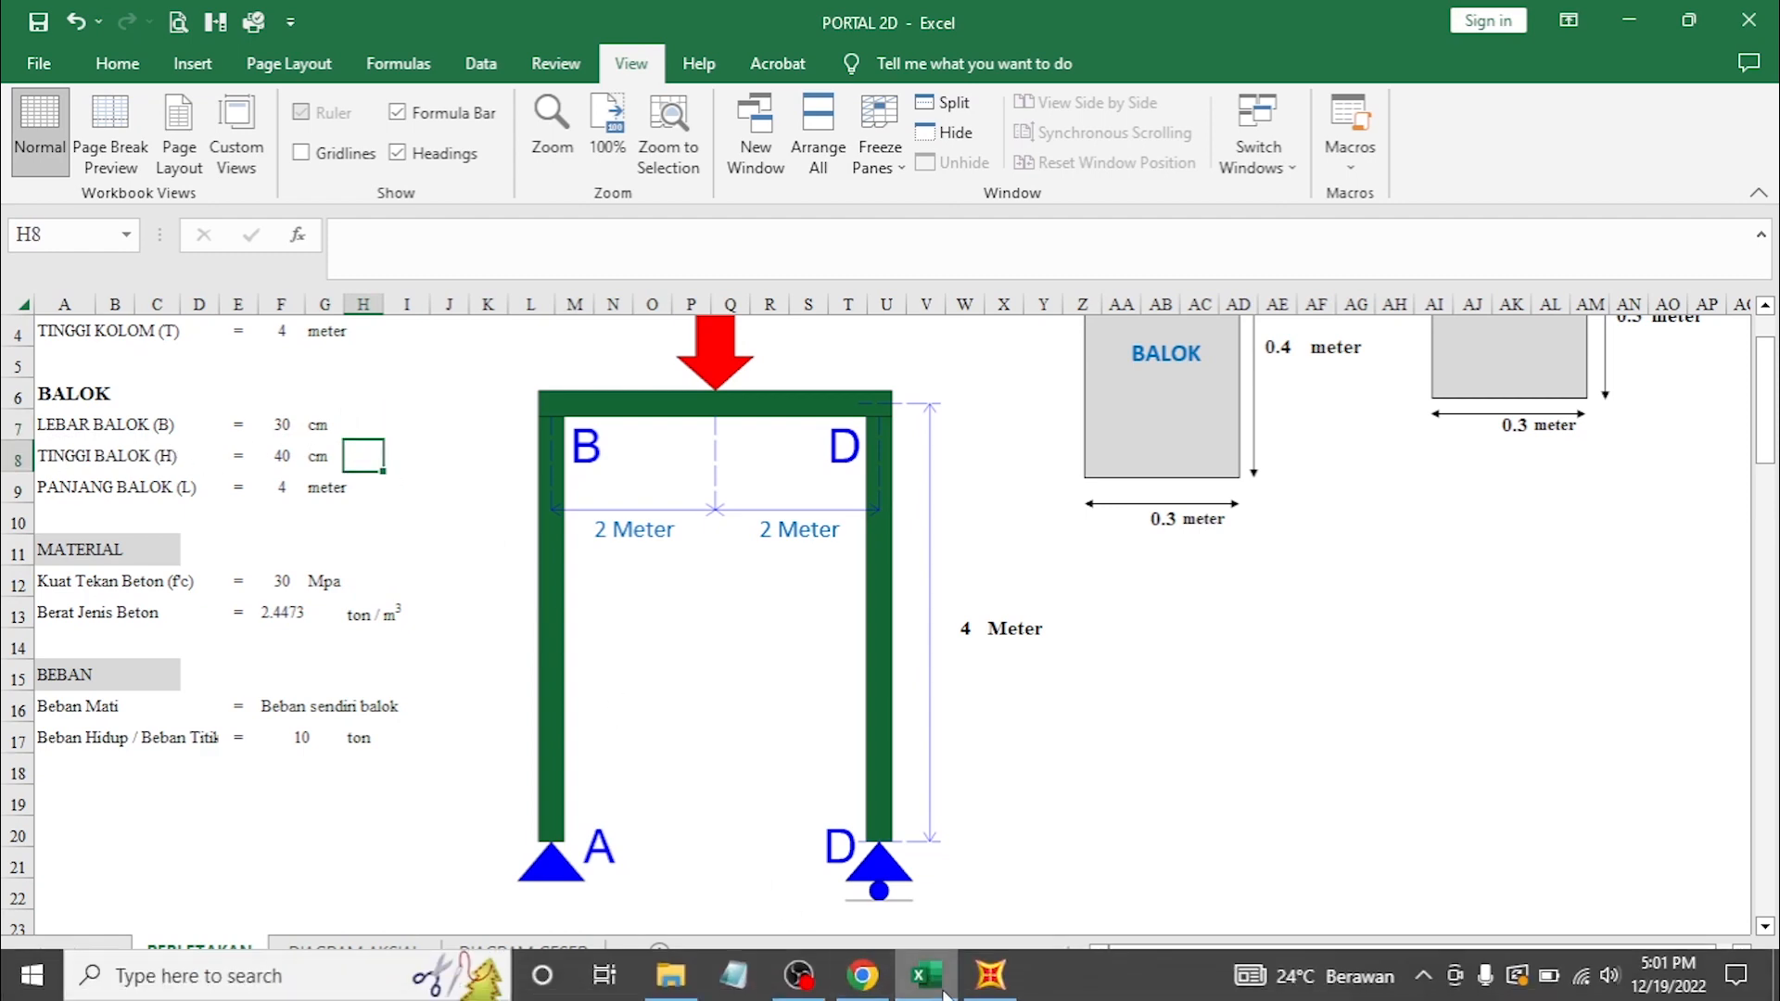
pyautogui.click(990, 973)
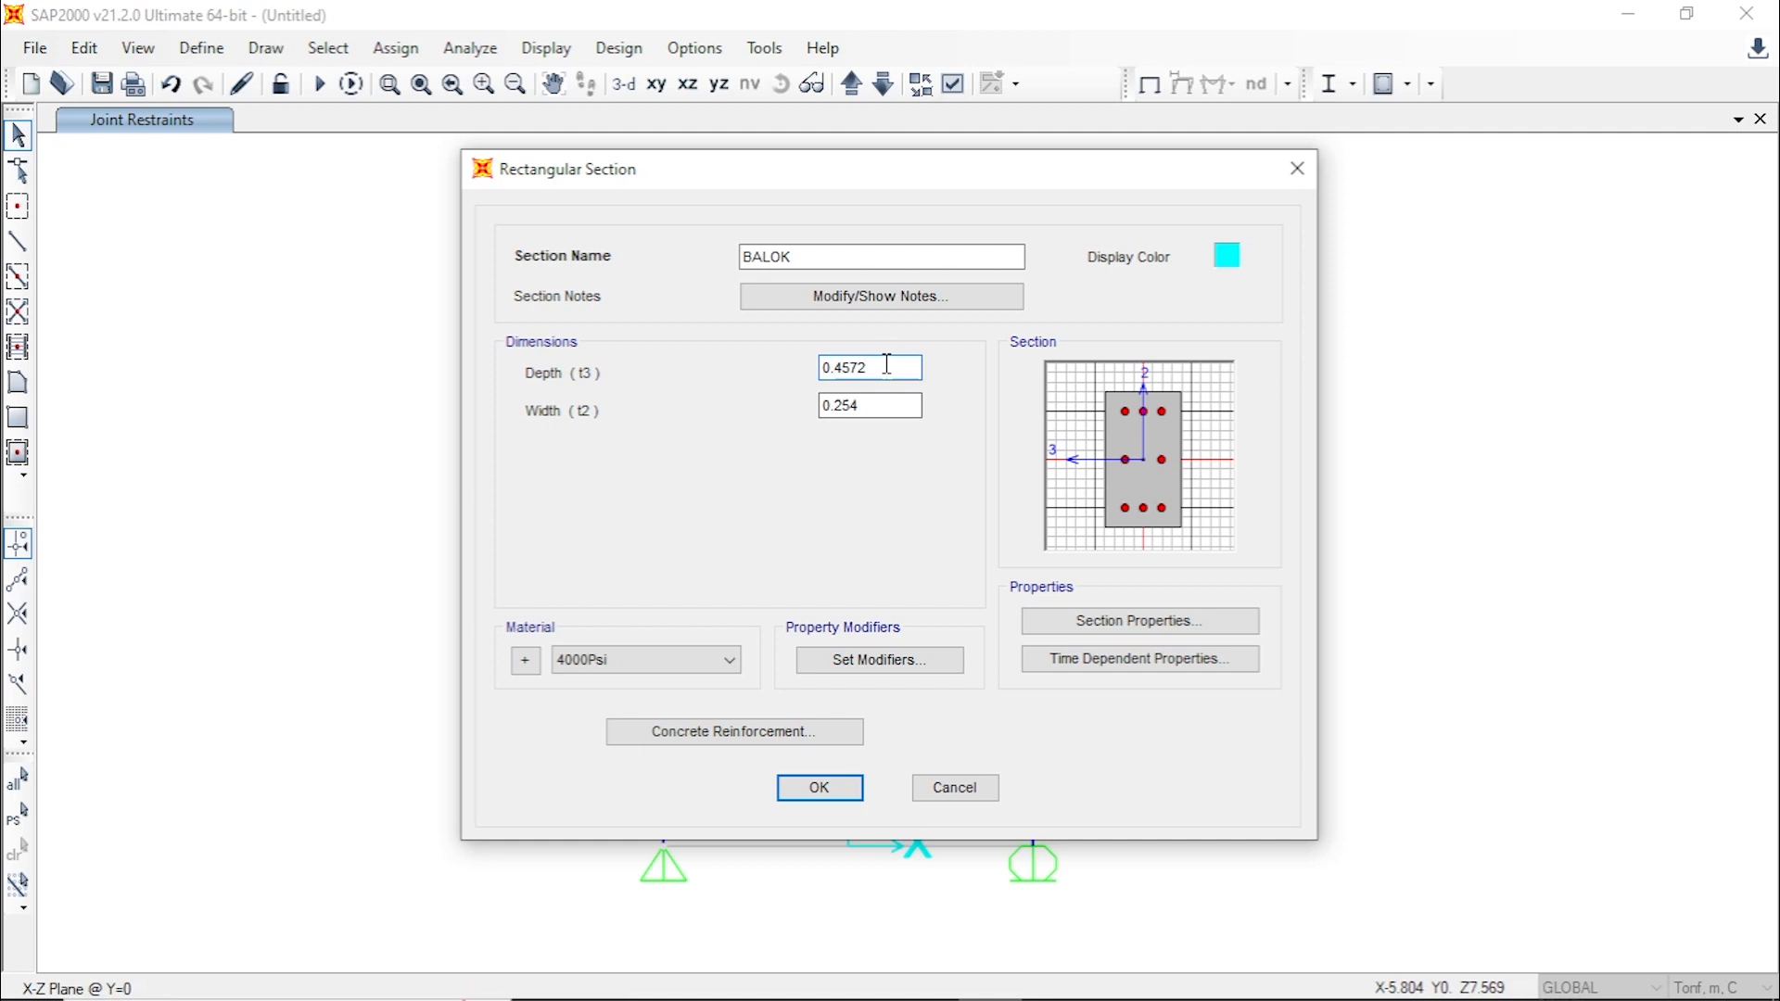
# - Give the BALOK section a depth of 0.4 m, a width of 0.3 m and the material BETON F'C 30MPa
pyautogui.press('BackSpace')
pyautogui.press('BackSpace')
pyautogui.press('BackSpace')
pyautogui.click(878, 405)
pyautogui.press('BackSpace')
pyautogui.press('BackSpace')
pyautogui.press('BackSpace')
pyautogui.press('BackSpace')
pyautogui.write('.3')
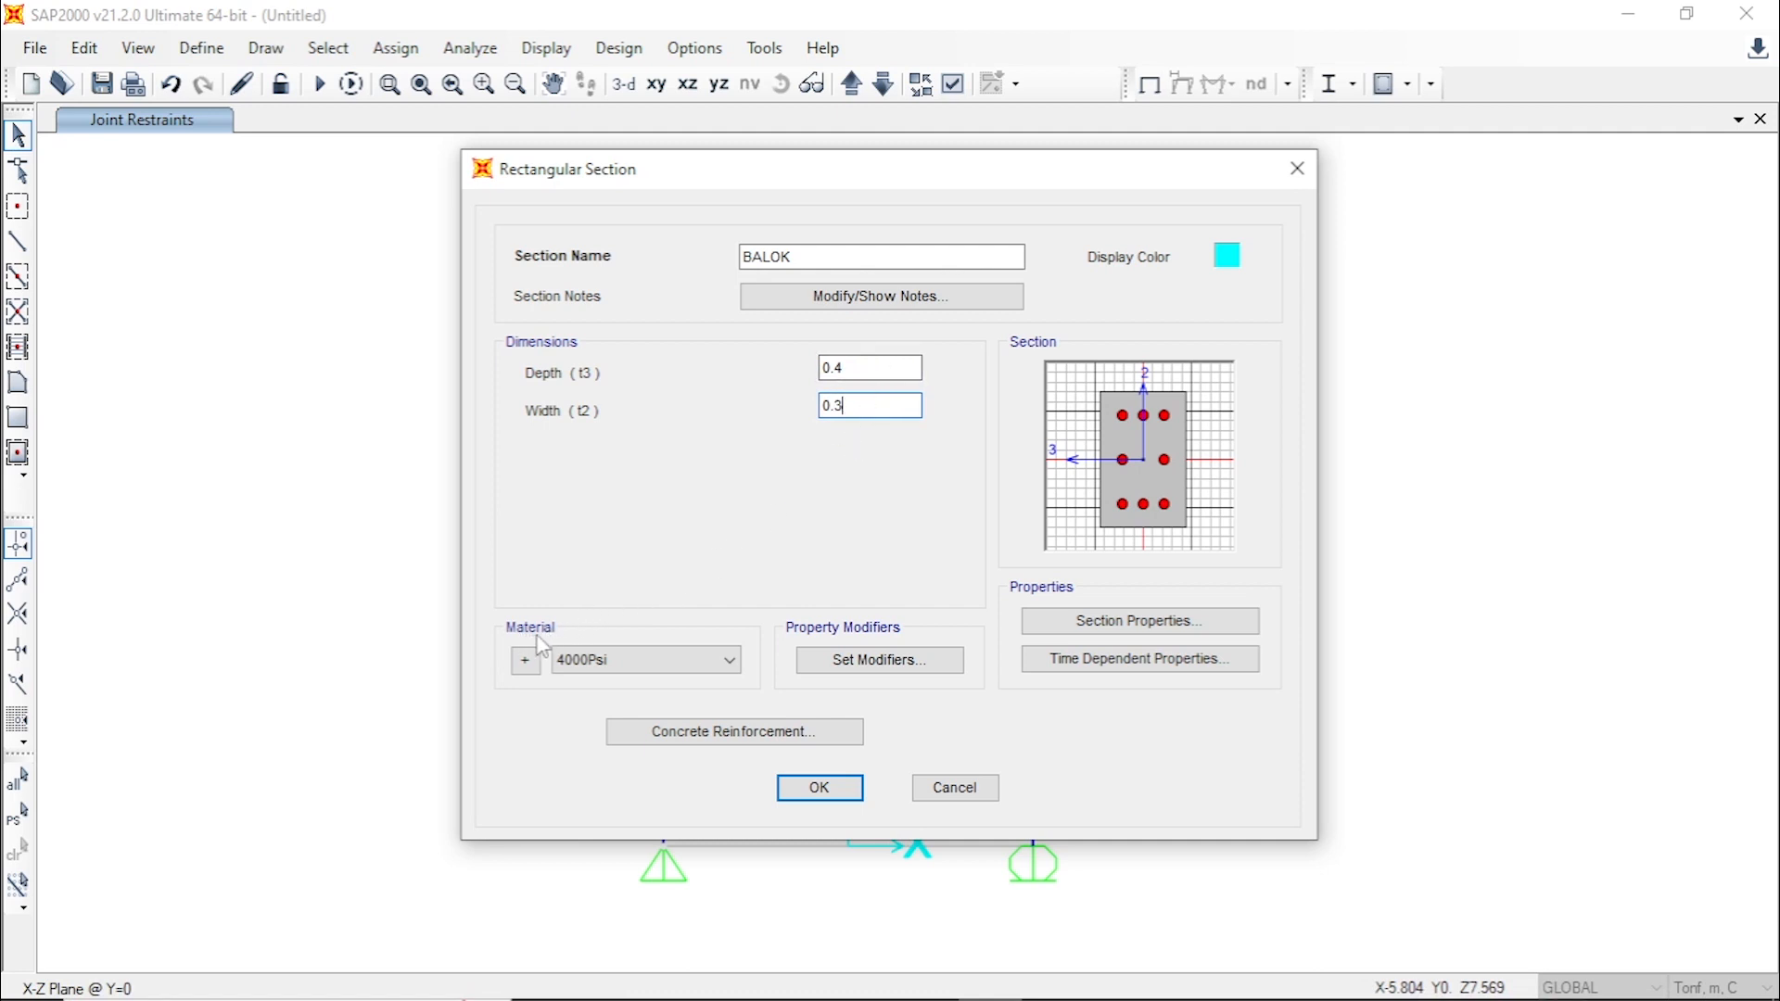
pyautogui.click(731, 661)
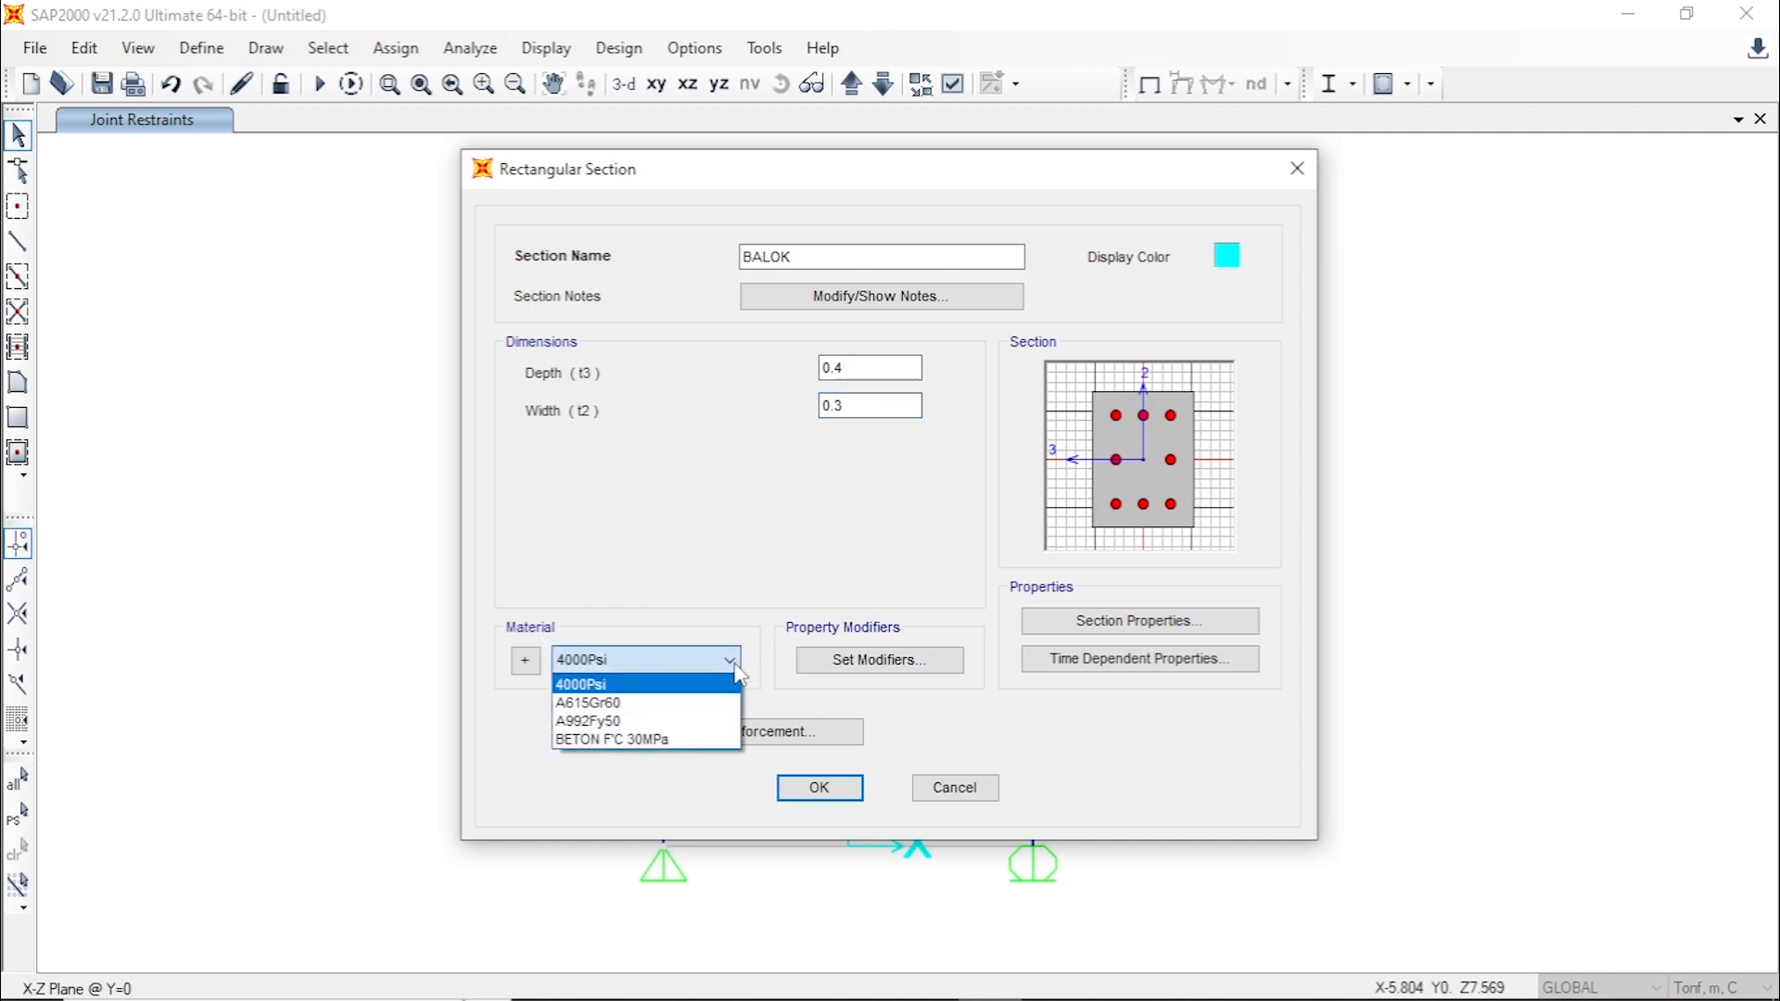
pyautogui.click(688, 741)
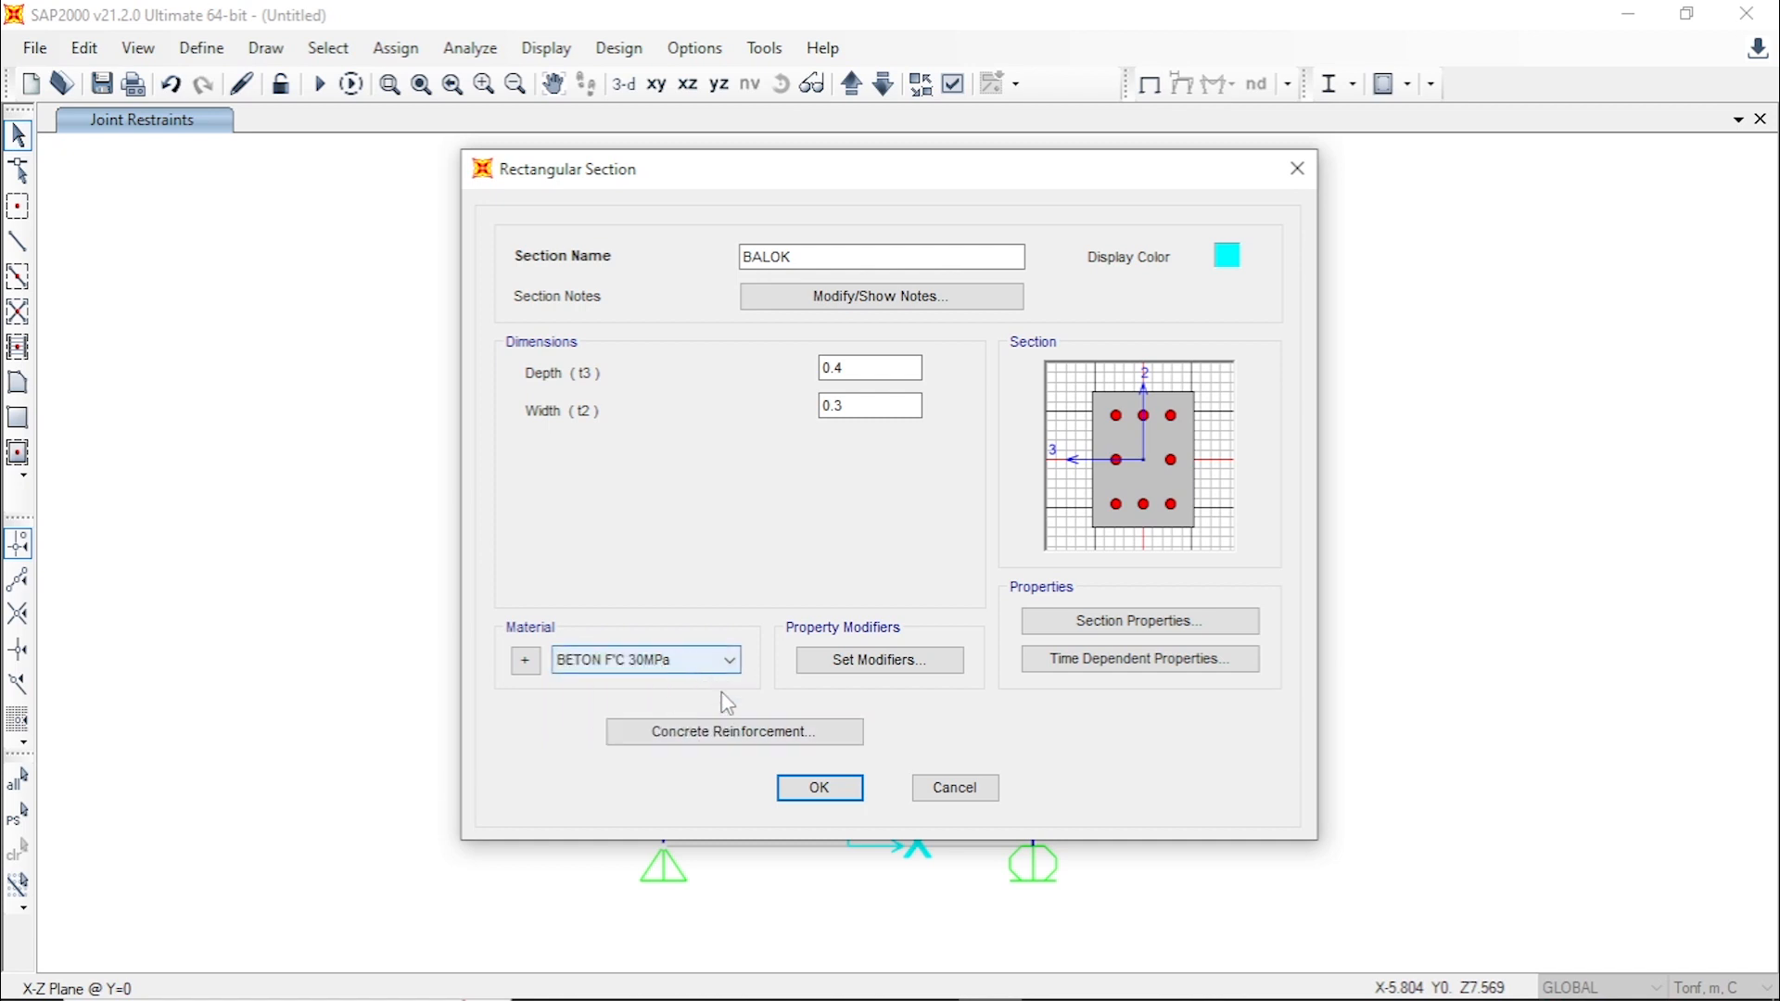
# - Set BALOK's concrete reinforcement design type to Beam (M3 Design Only) and accept the section
pyautogui.click(810, 750)
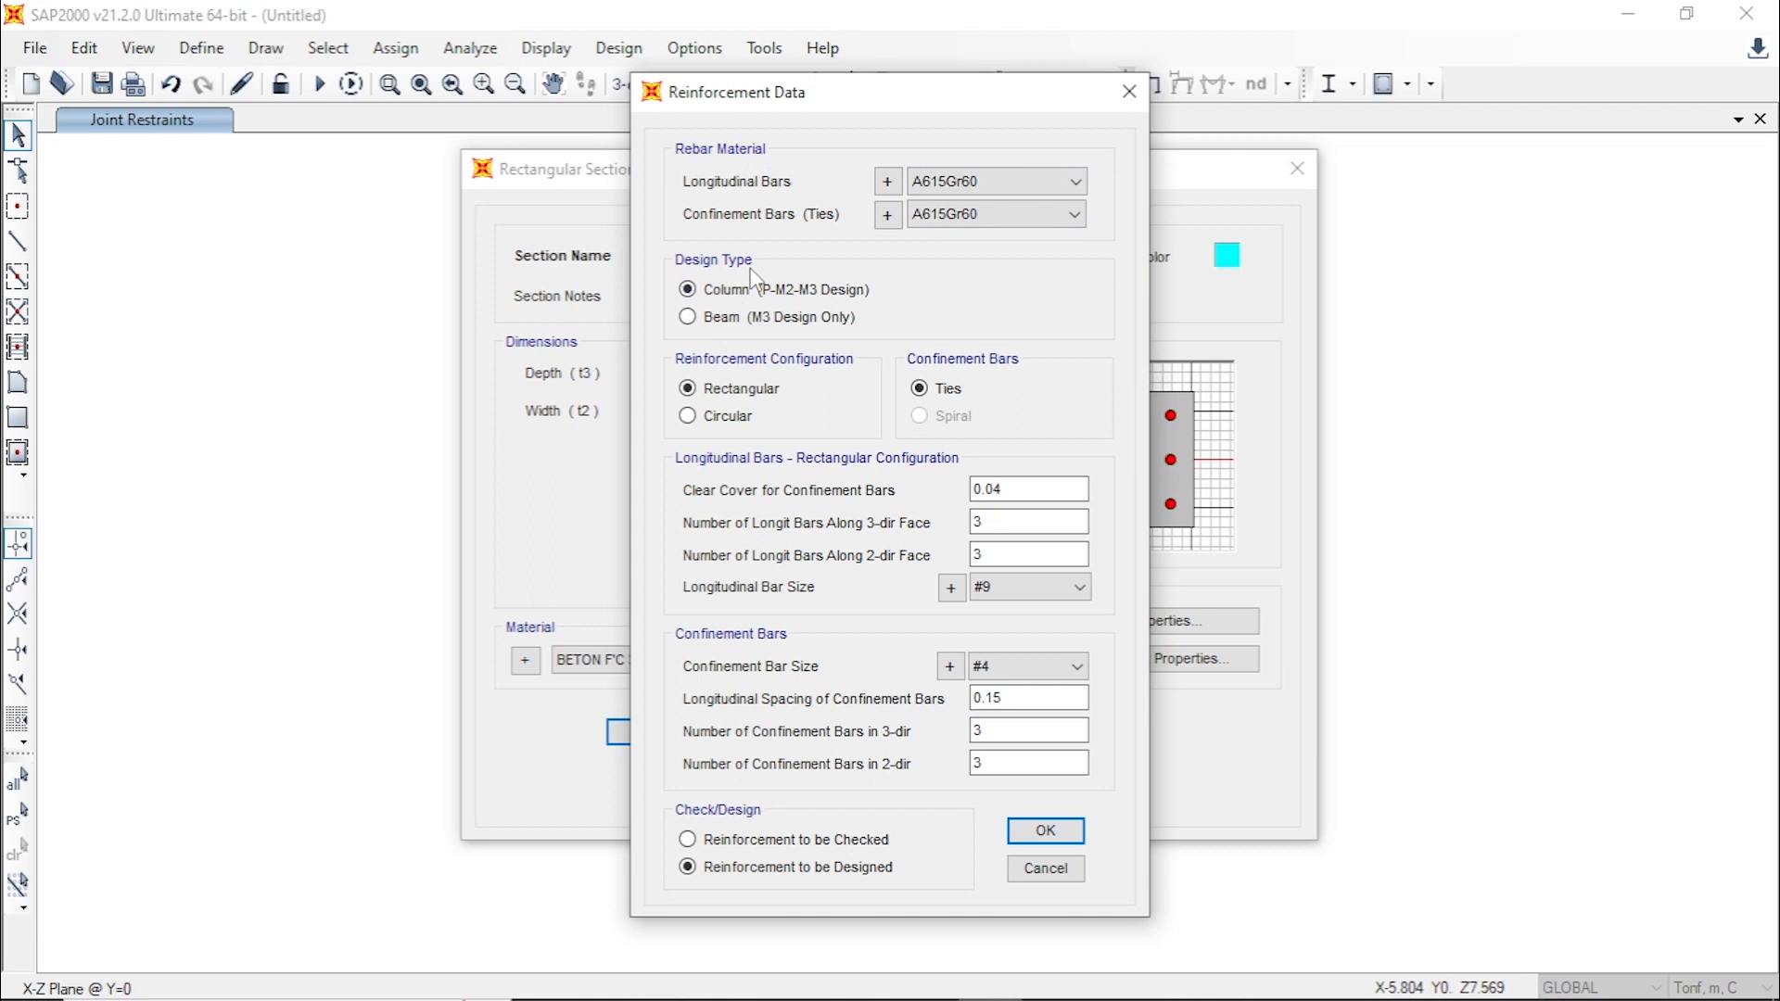
pyautogui.click(688, 318)
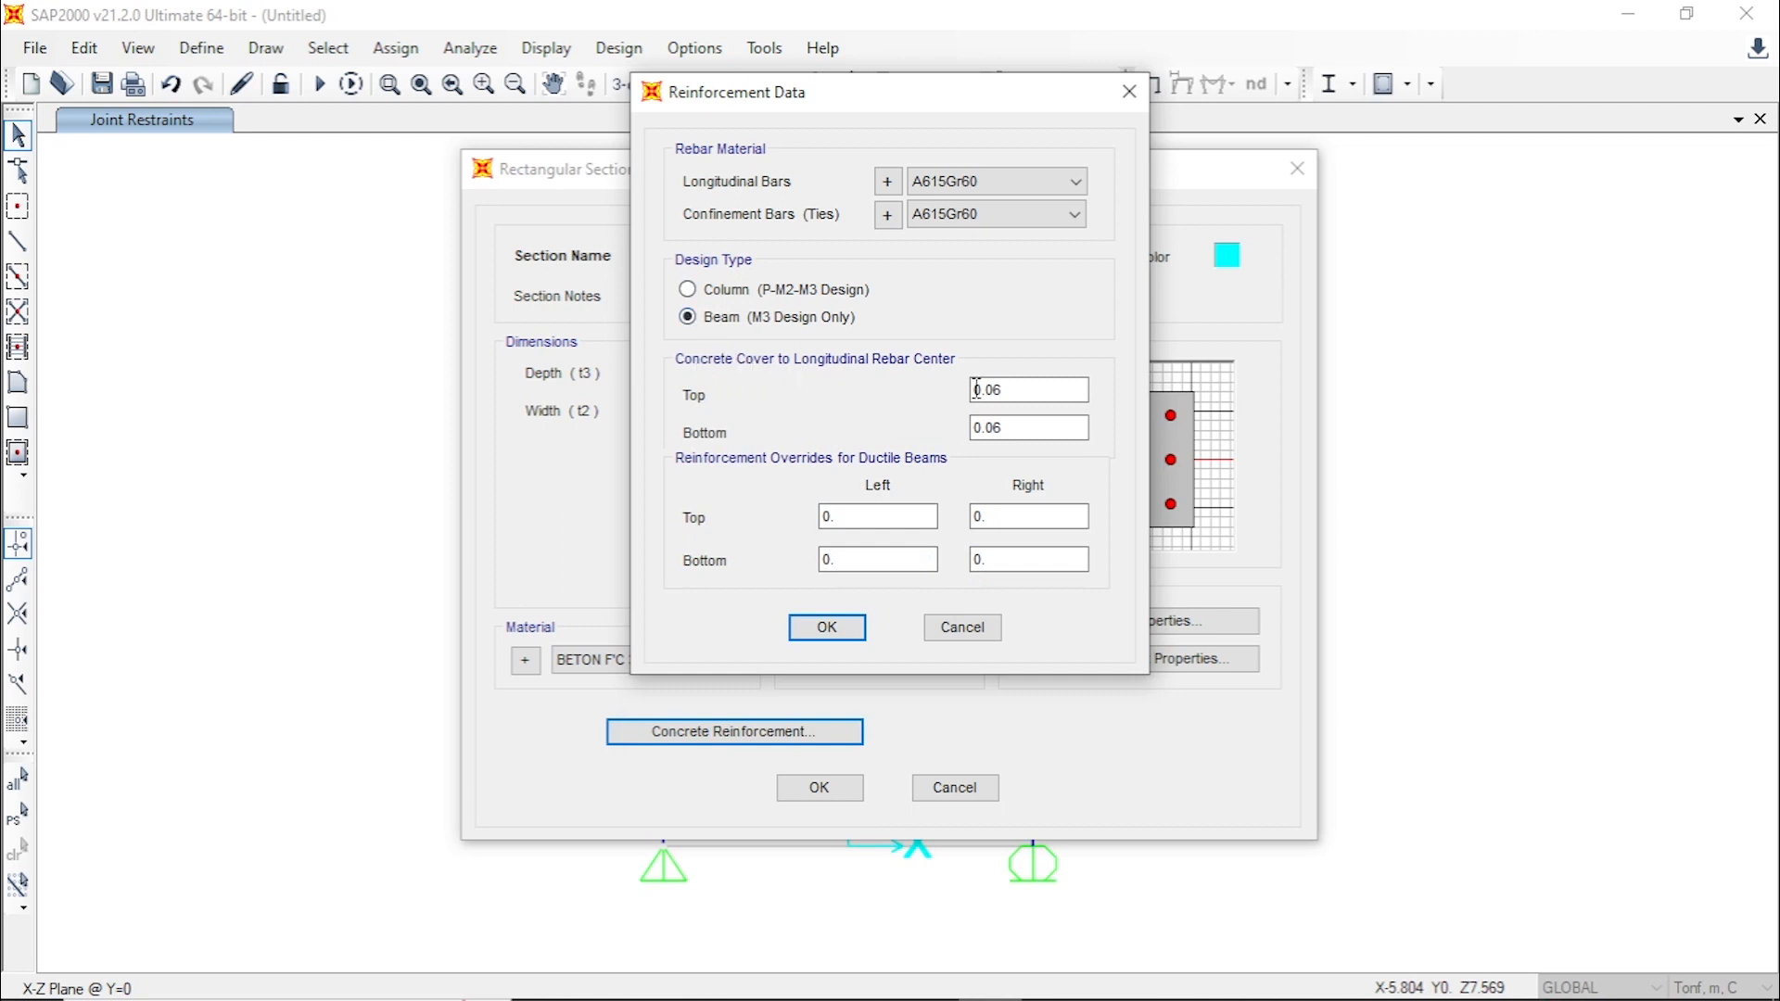
pyautogui.click(1007, 391)
pyautogui.click(1014, 434)
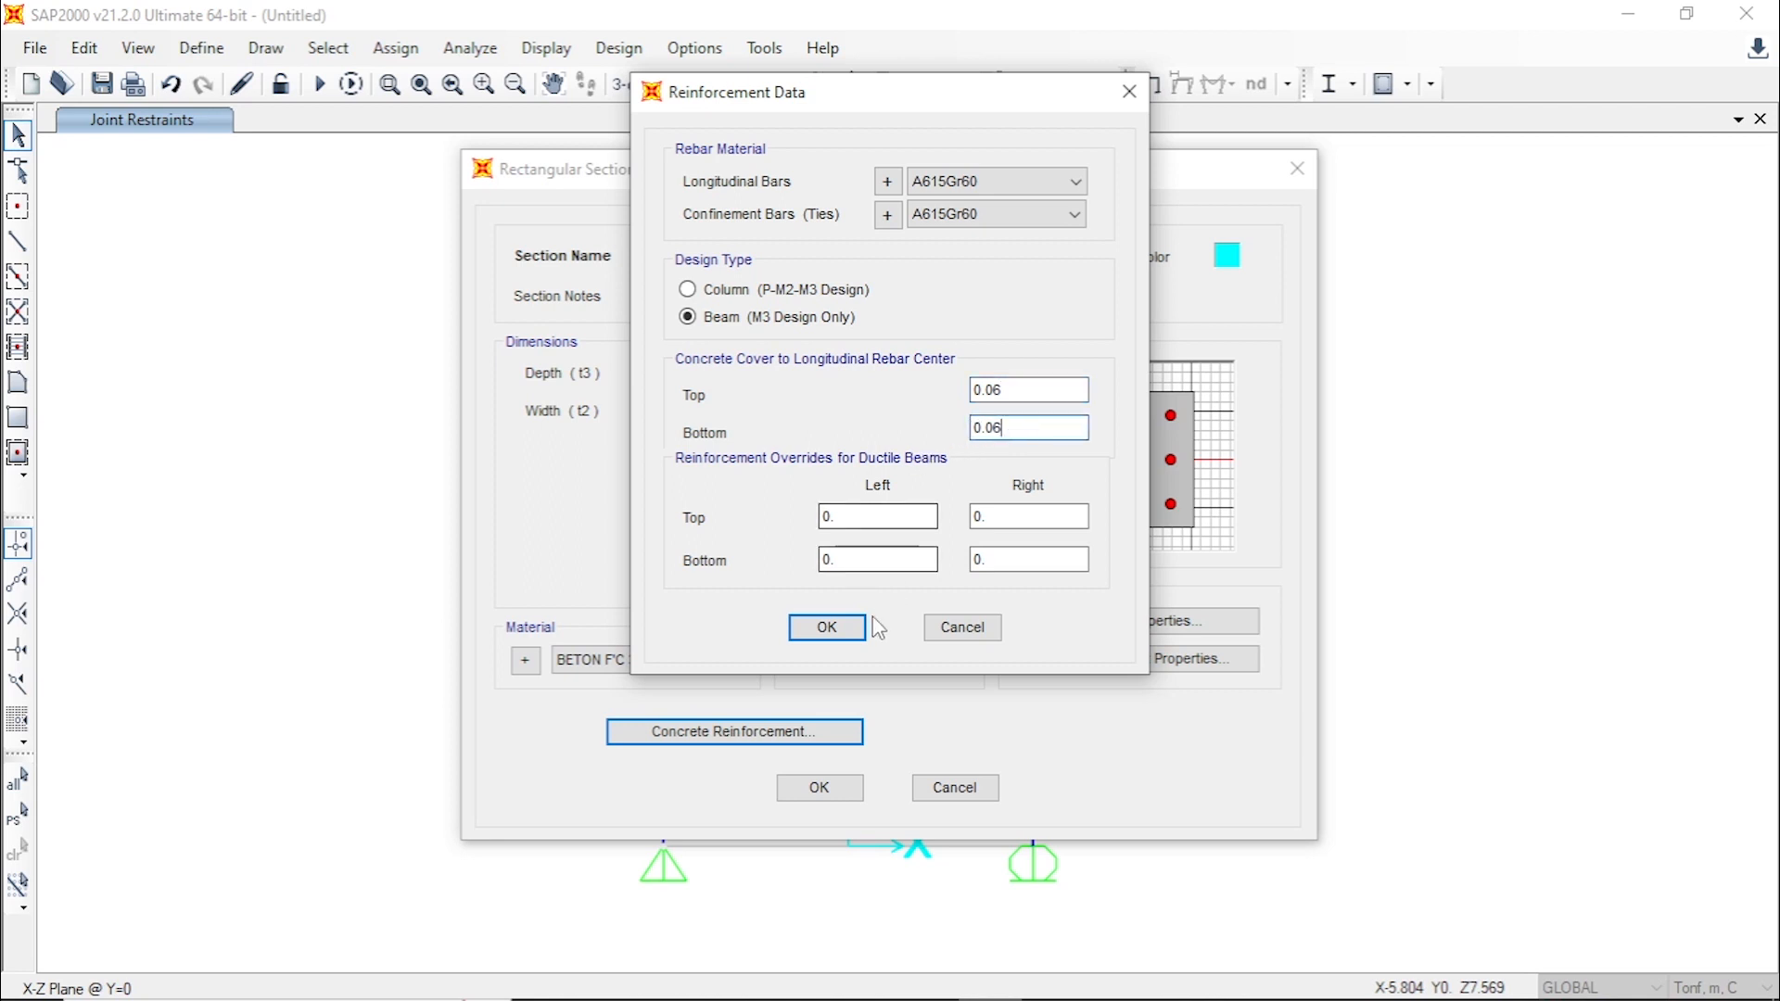
pyautogui.click(846, 630)
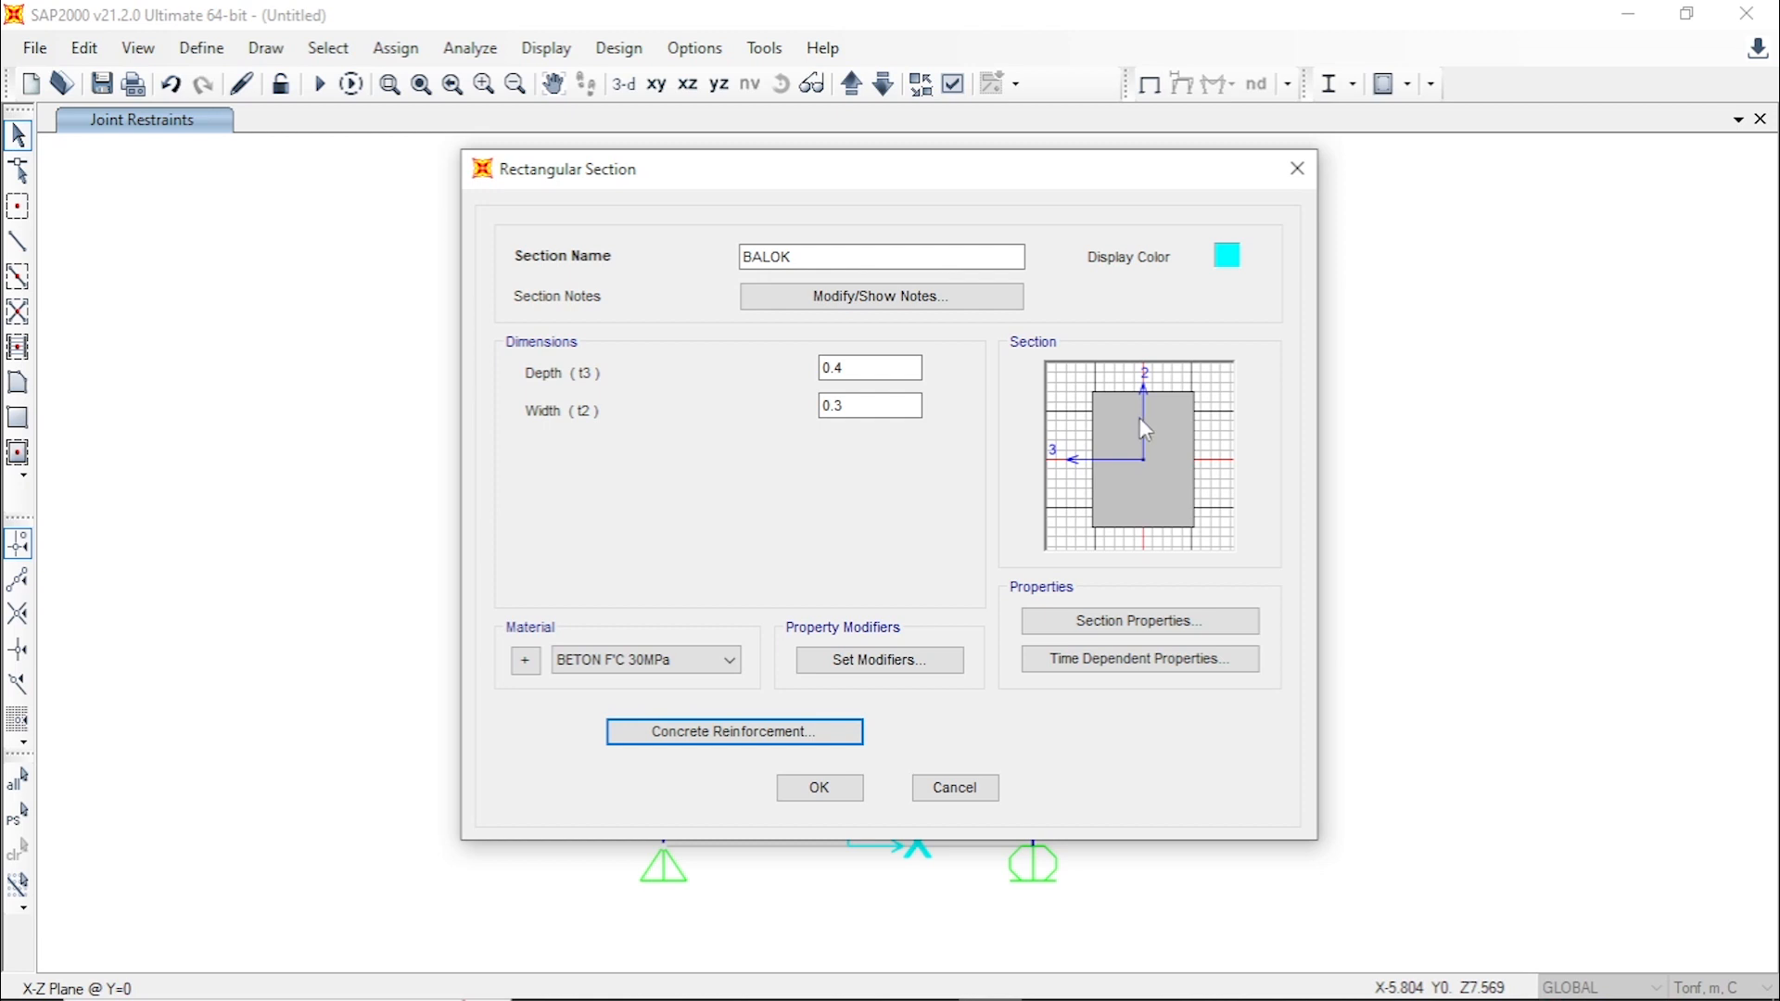
pyautogui.click(839, 787)
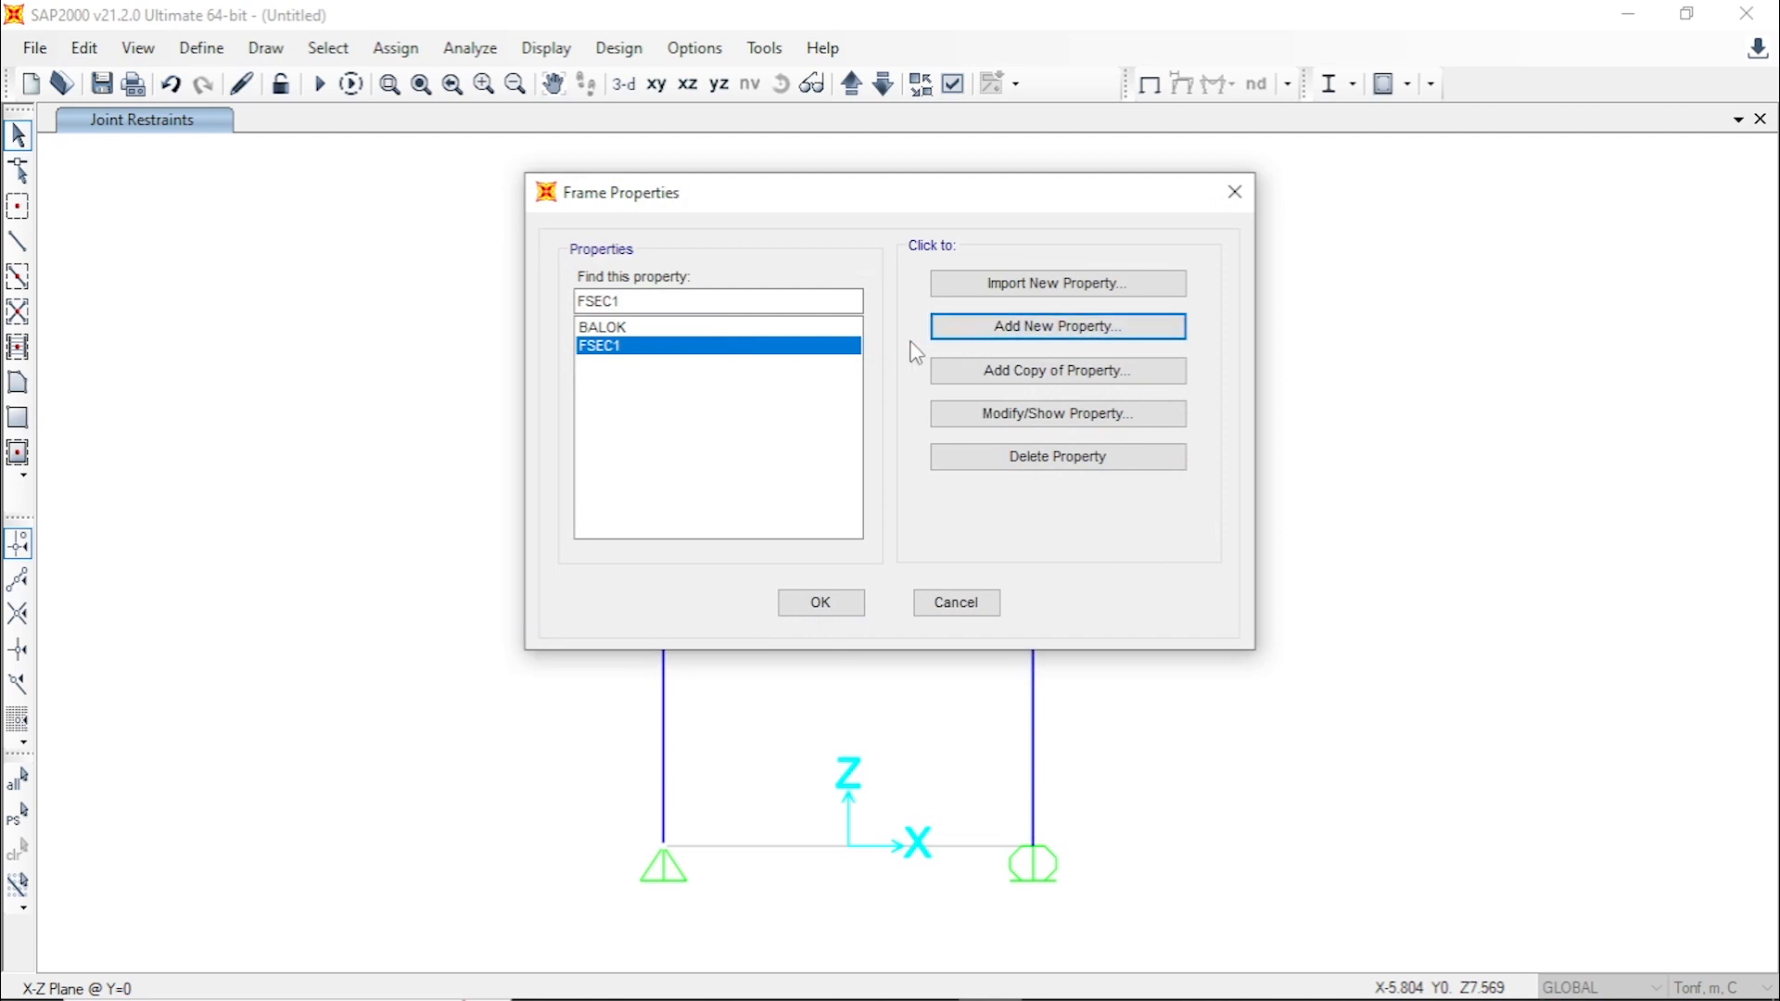
# - Create a copy of the BALOK section and name it KOLOM
pyautogui.click(601, 328)
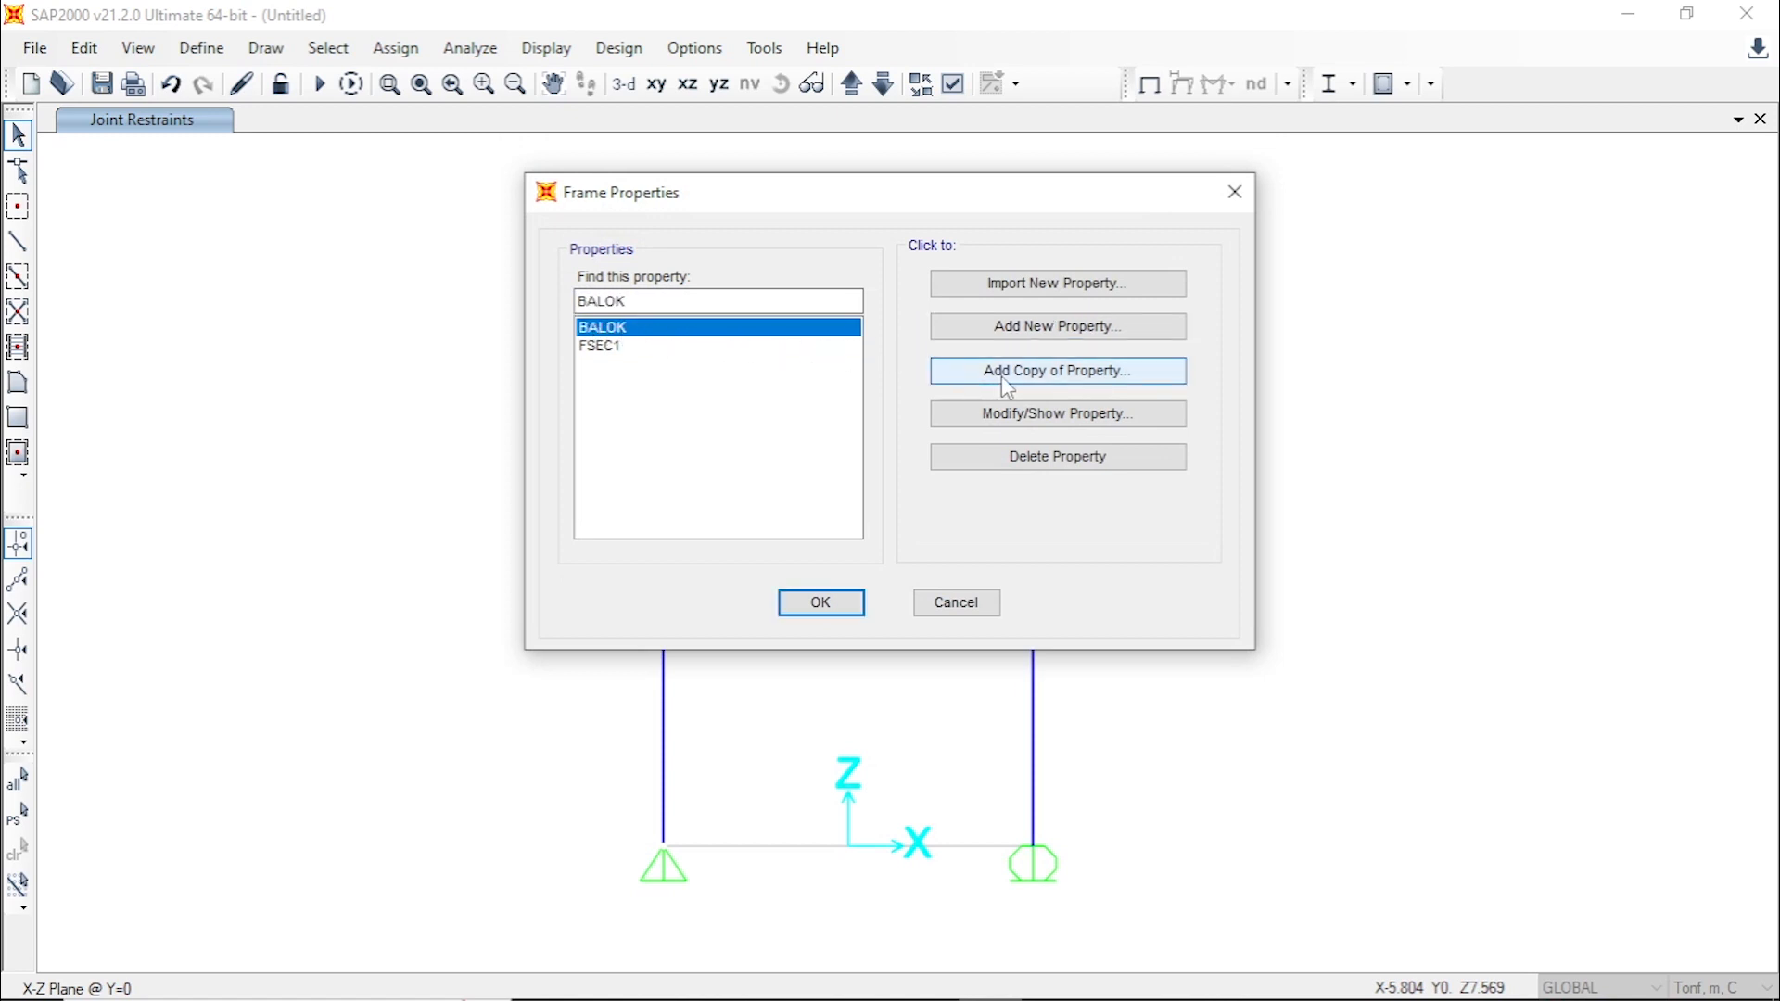
pyautogui.click(1154, 375)
pyautogui.doubleClick(796, 251)
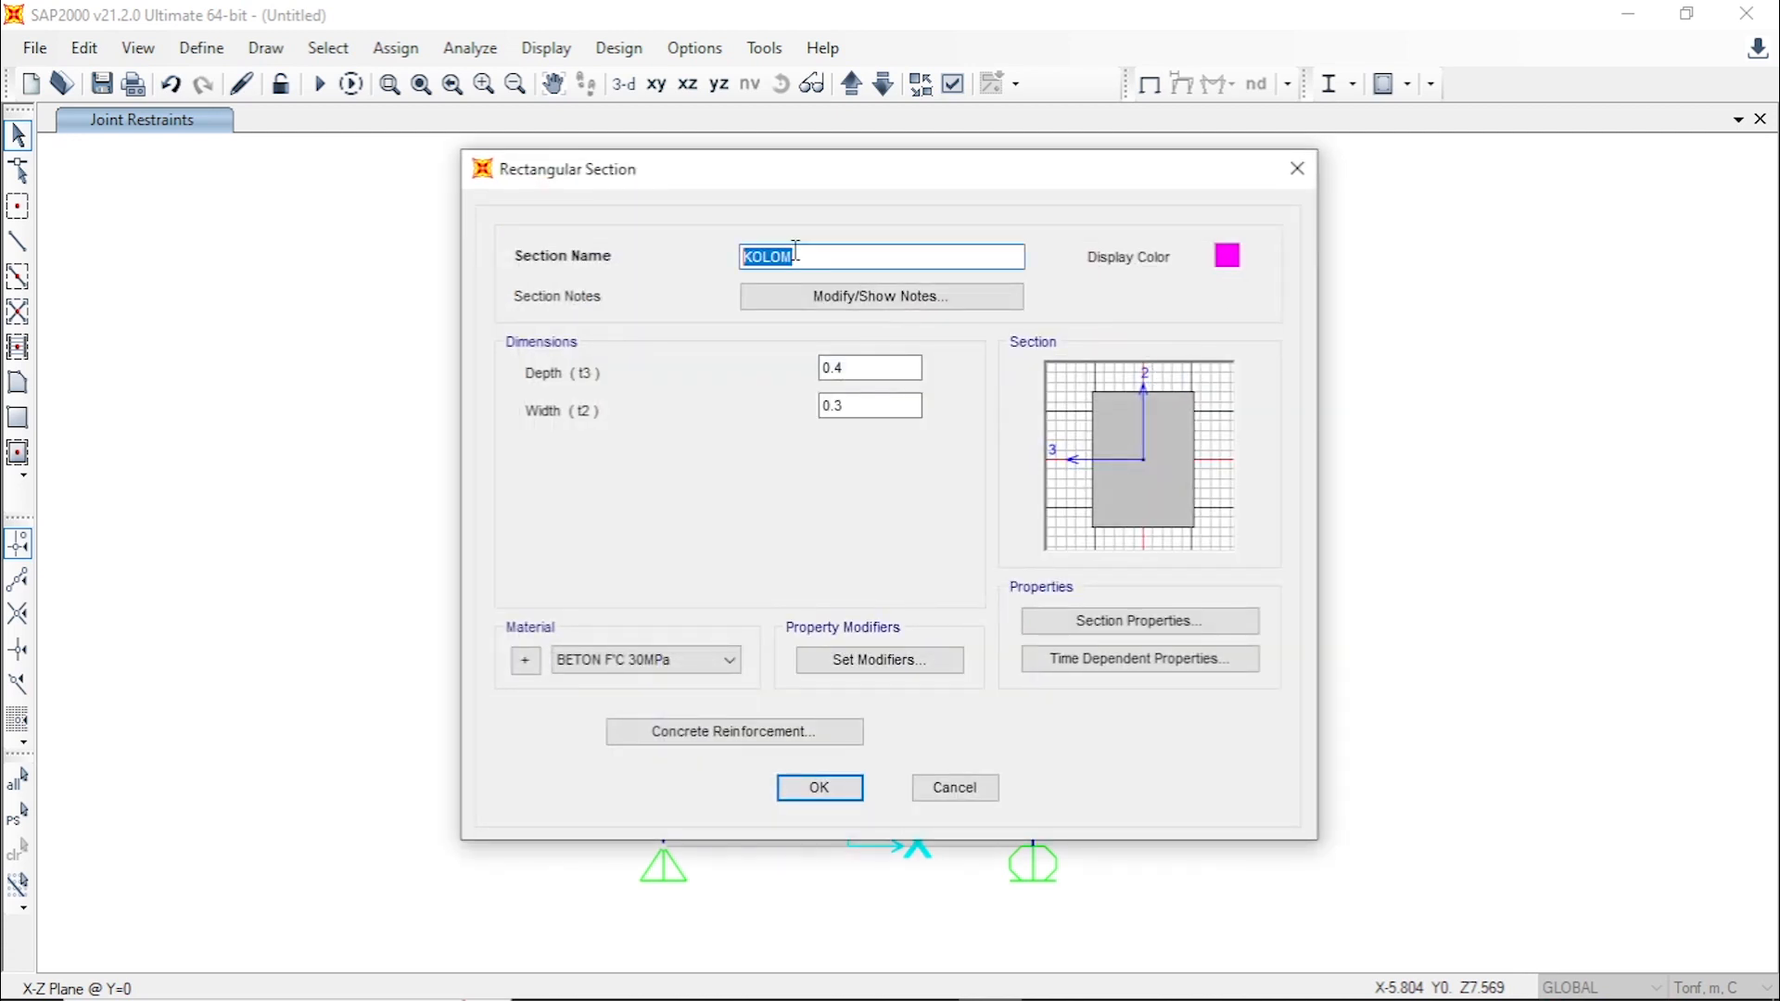
pyautogui.write('KOLOM')
# - Check the column side dimension in the Excel sheet and set KOLOM's depth to 0.3 m in SAP2000
pyautogui.moveTo(913, 994)
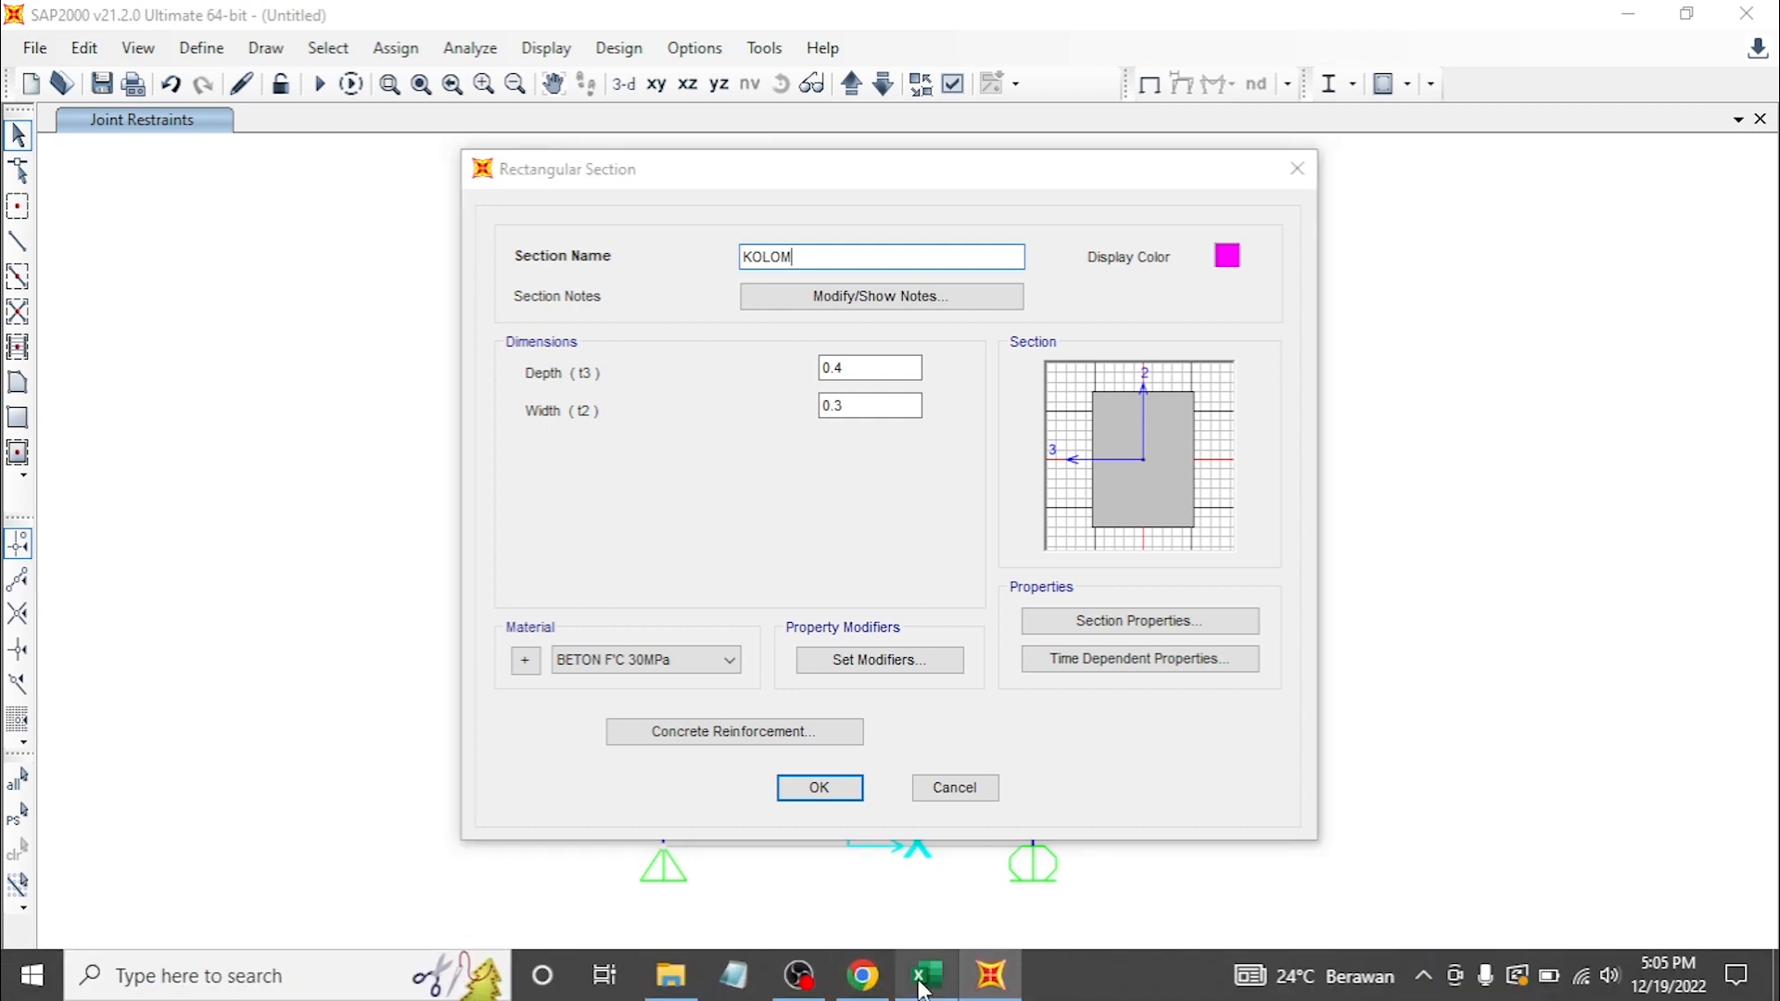
pyautogui.click(920, 976)
pyautogui.scroll(2, 316, 549)
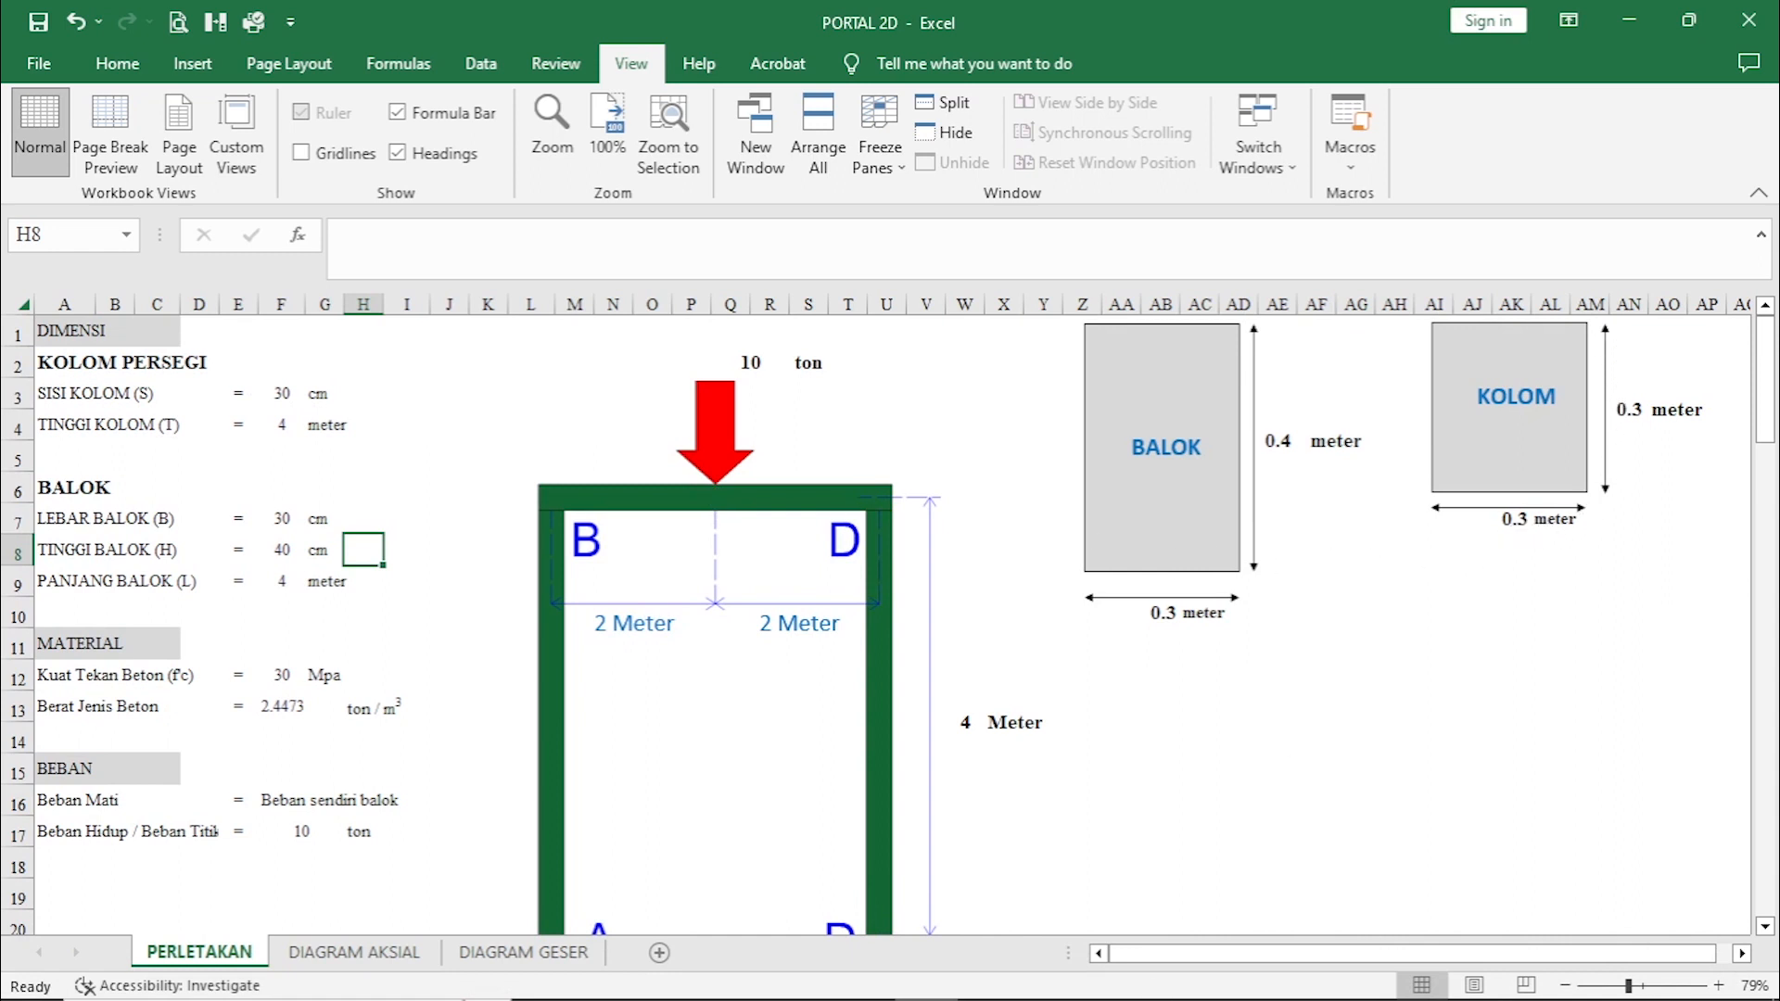
pyautogui.click(989, 984)
pyautogui.click(846, 368)
pyautogui.press('BackSpace')
pyautogui.write('3')
pyautogui.click(857, 406)
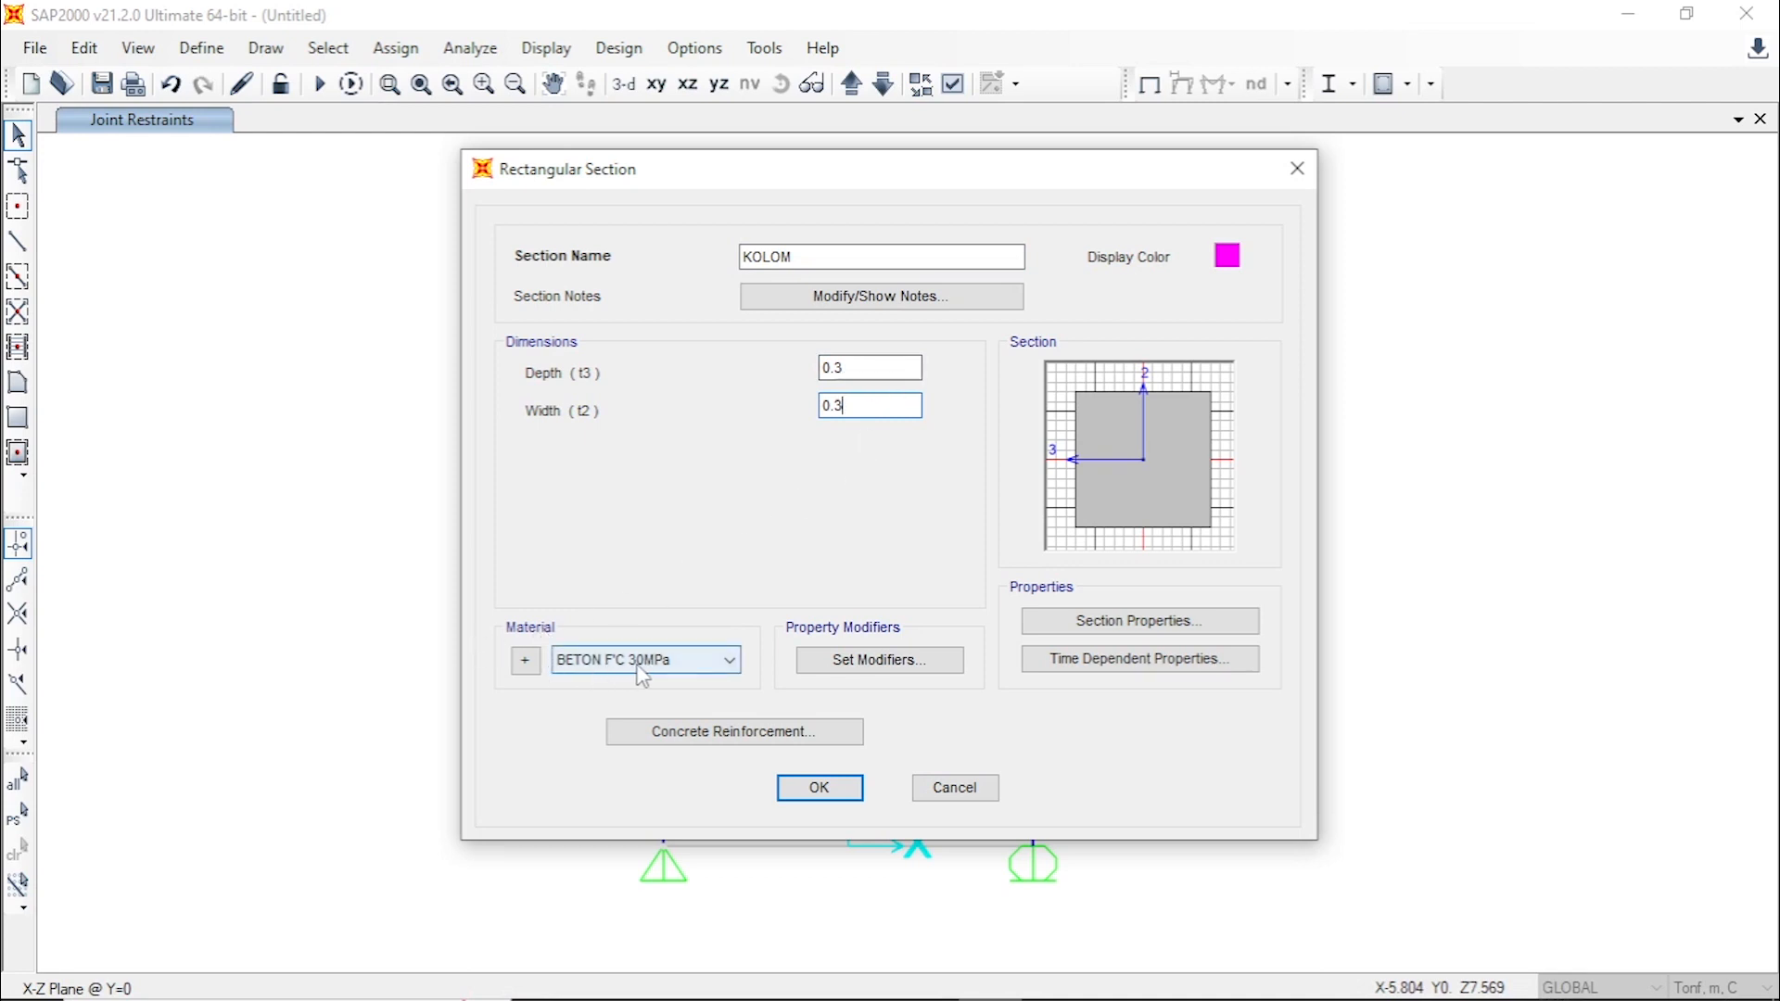
# - Set KOLOM's reinforcement design type to Column (P-M2-M3 Design) and accept the section and the frame property definitions
pyautogui.click(675, 733)
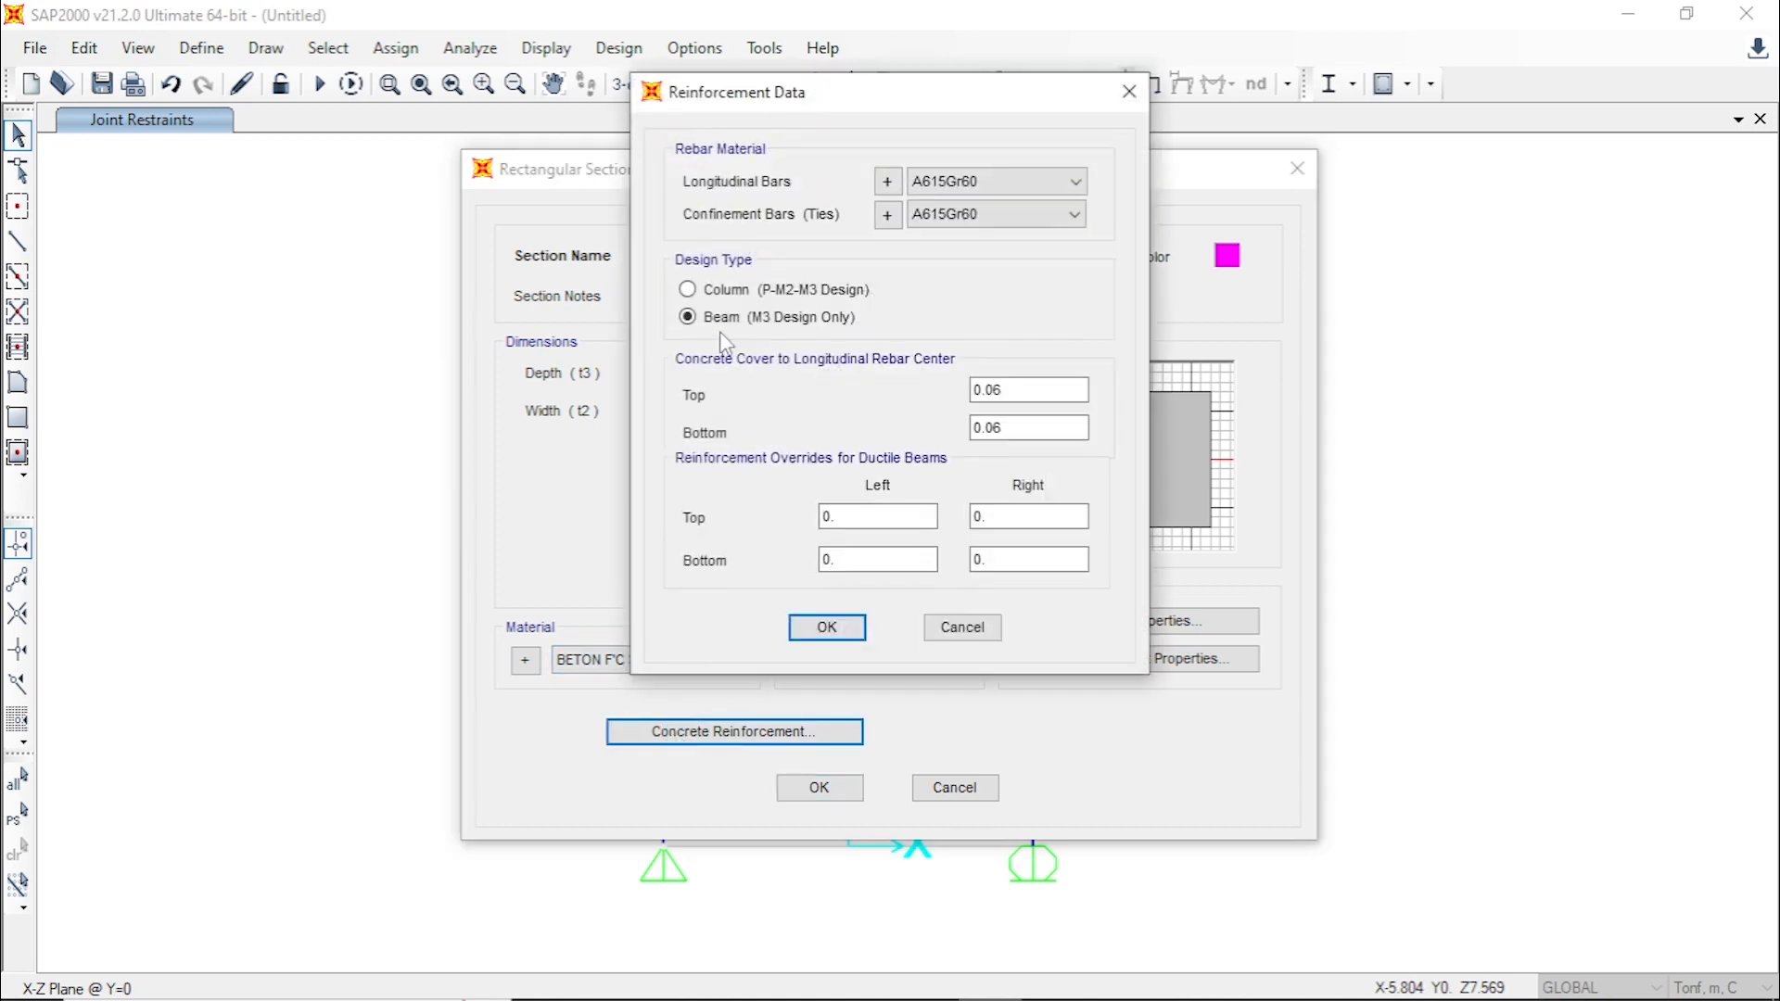
pyautogui.click(688, 290)
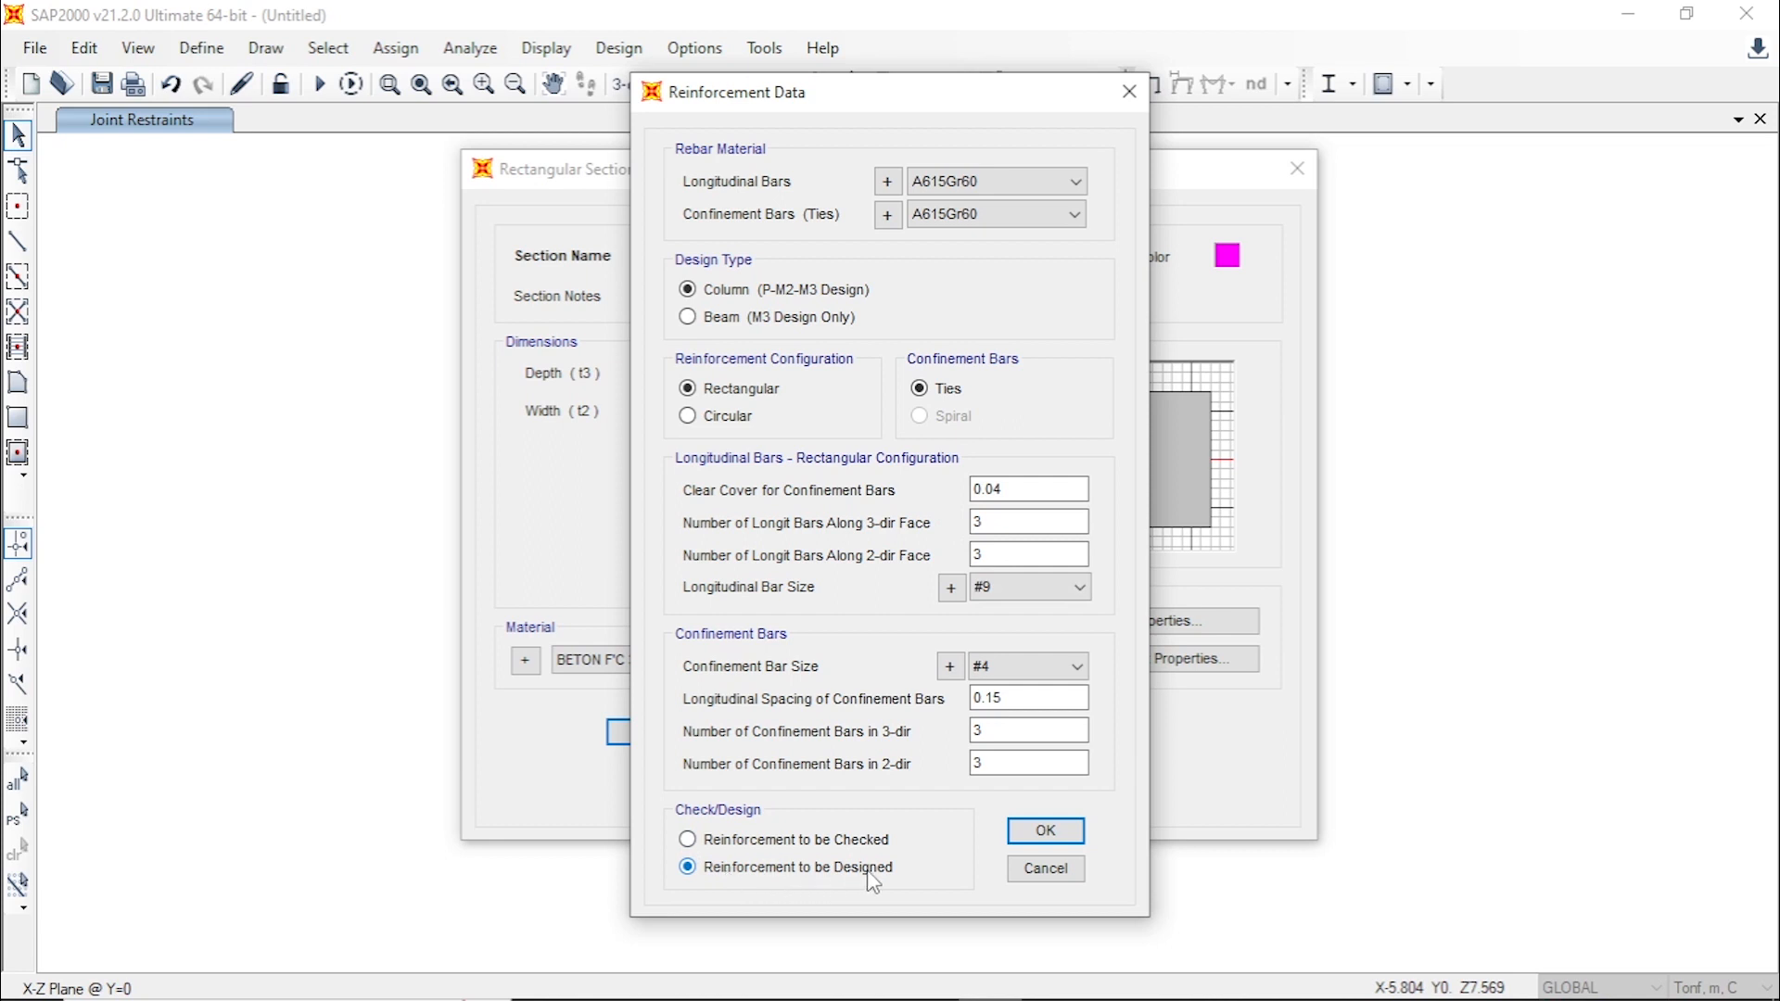
pyautogui.click(1078, 835)
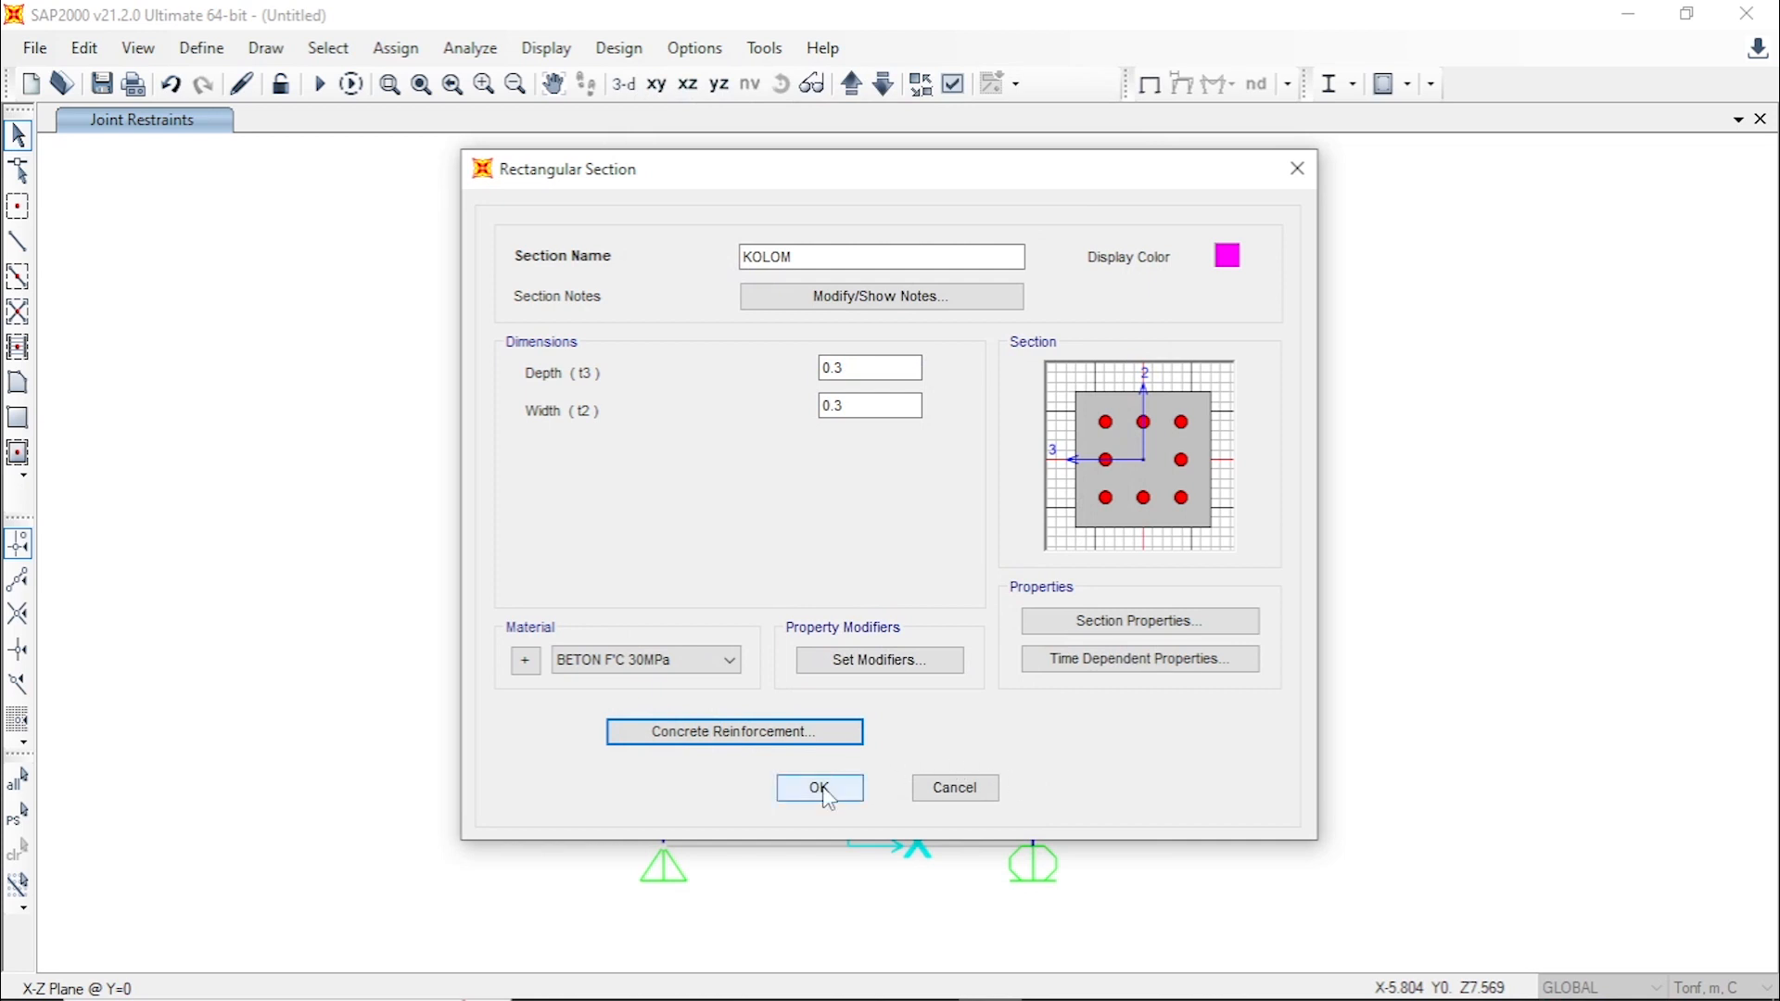
pyautogui.click(820, 789)
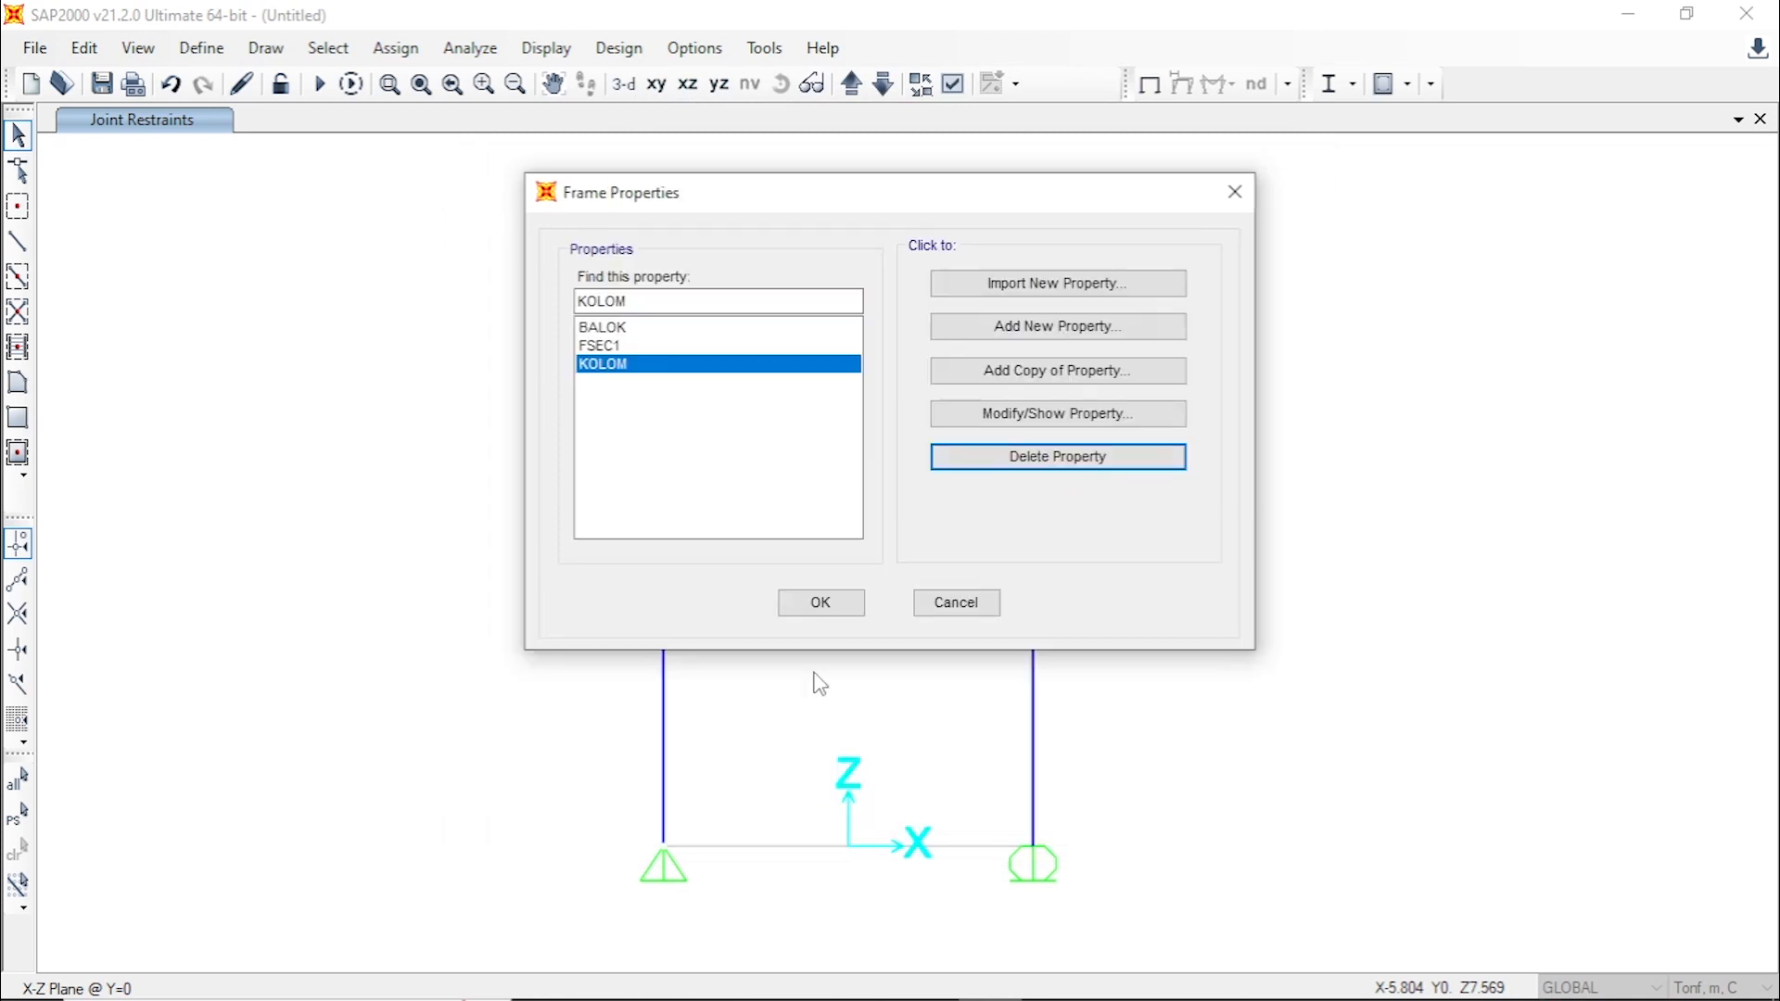
pyautogui.click(611, 331)
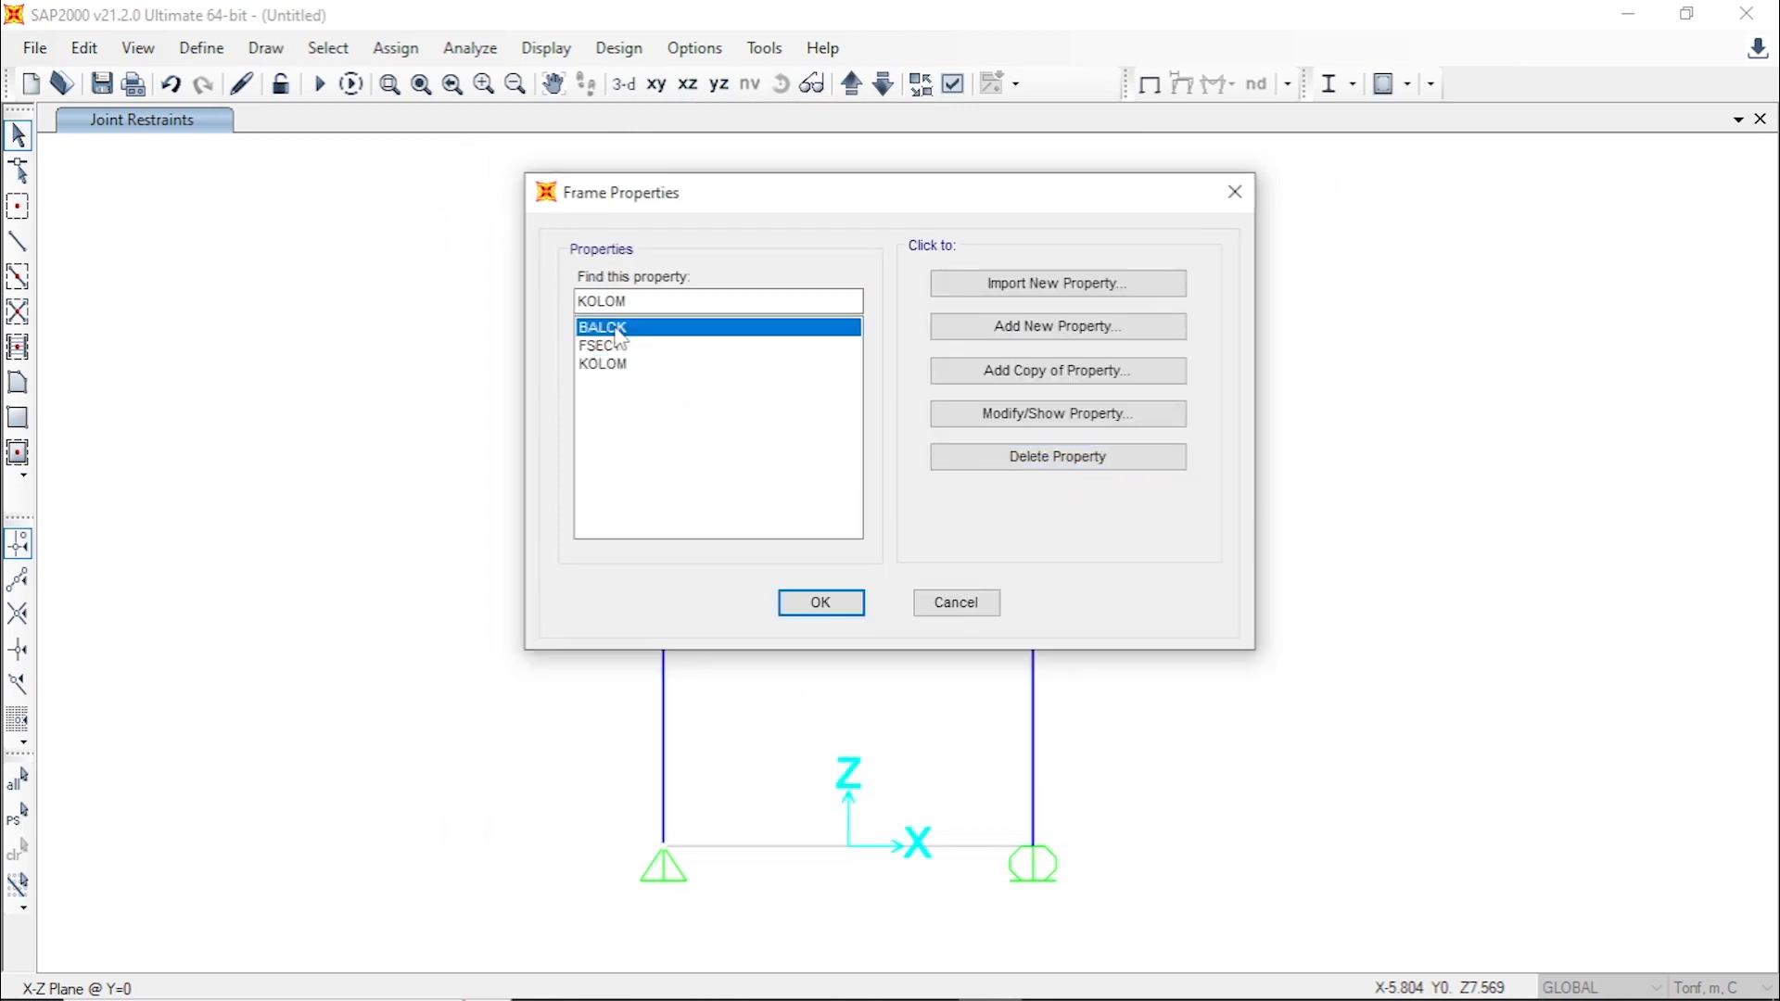
pyautogui.click(622, 367)
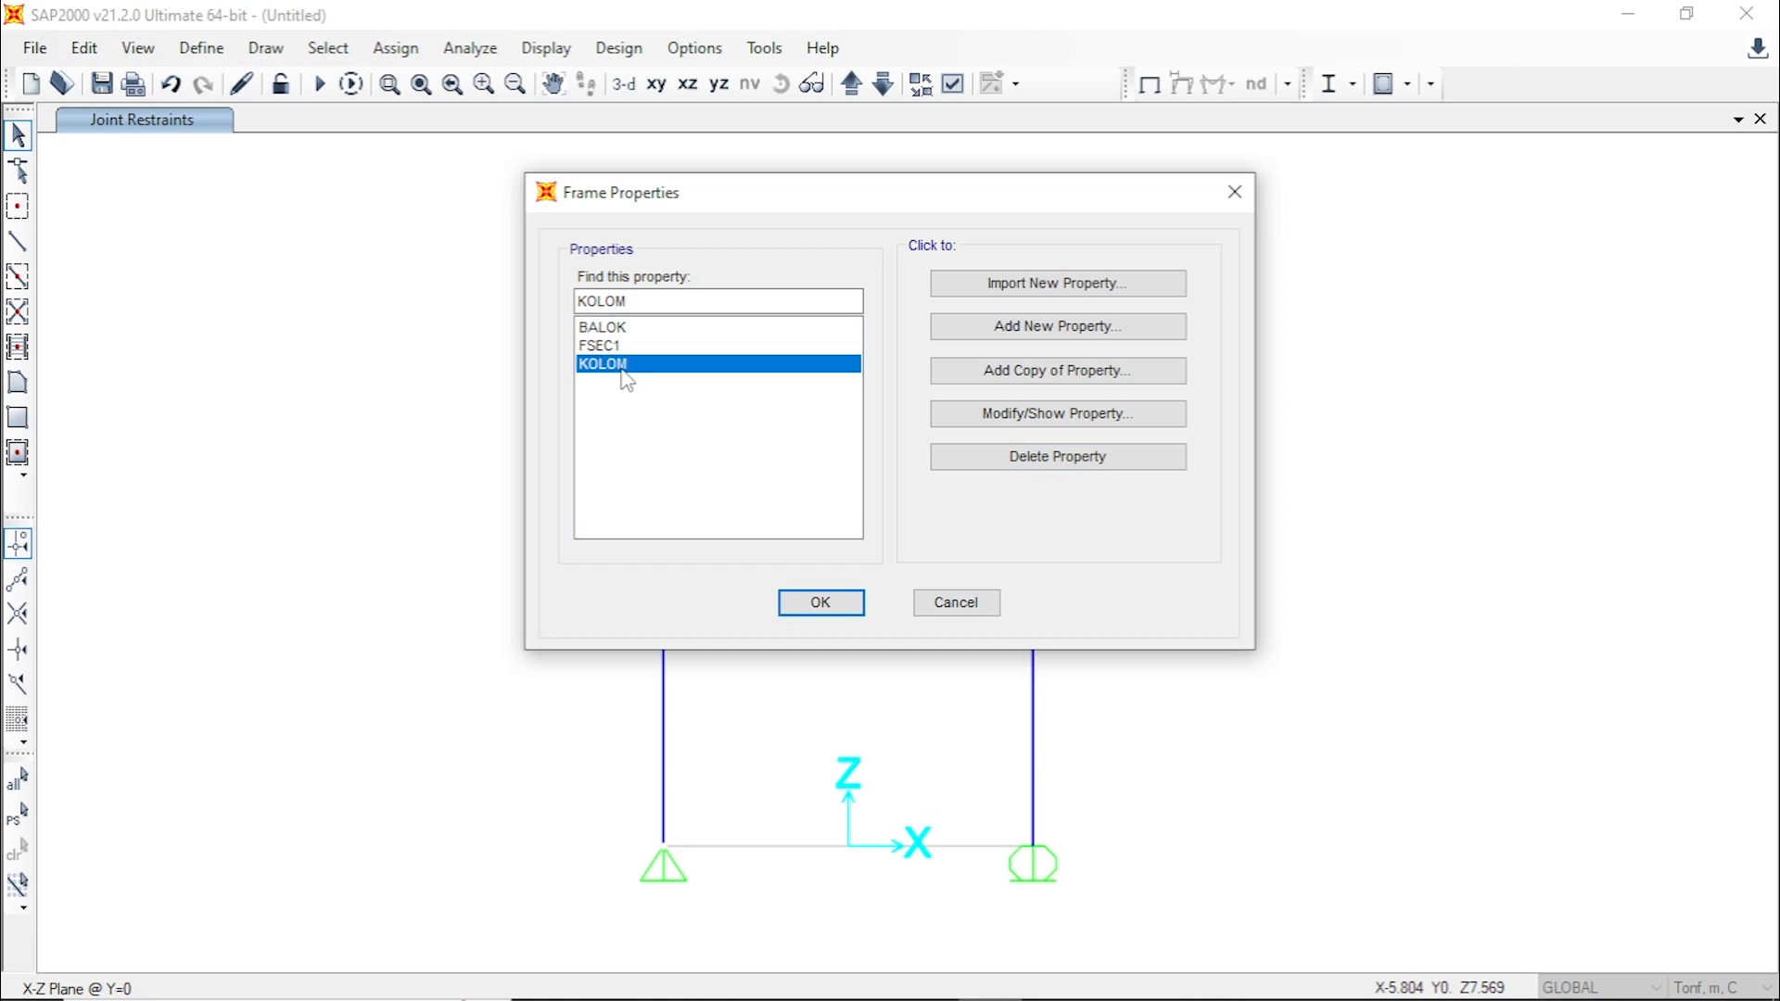
pyautogui.click(822, 604)
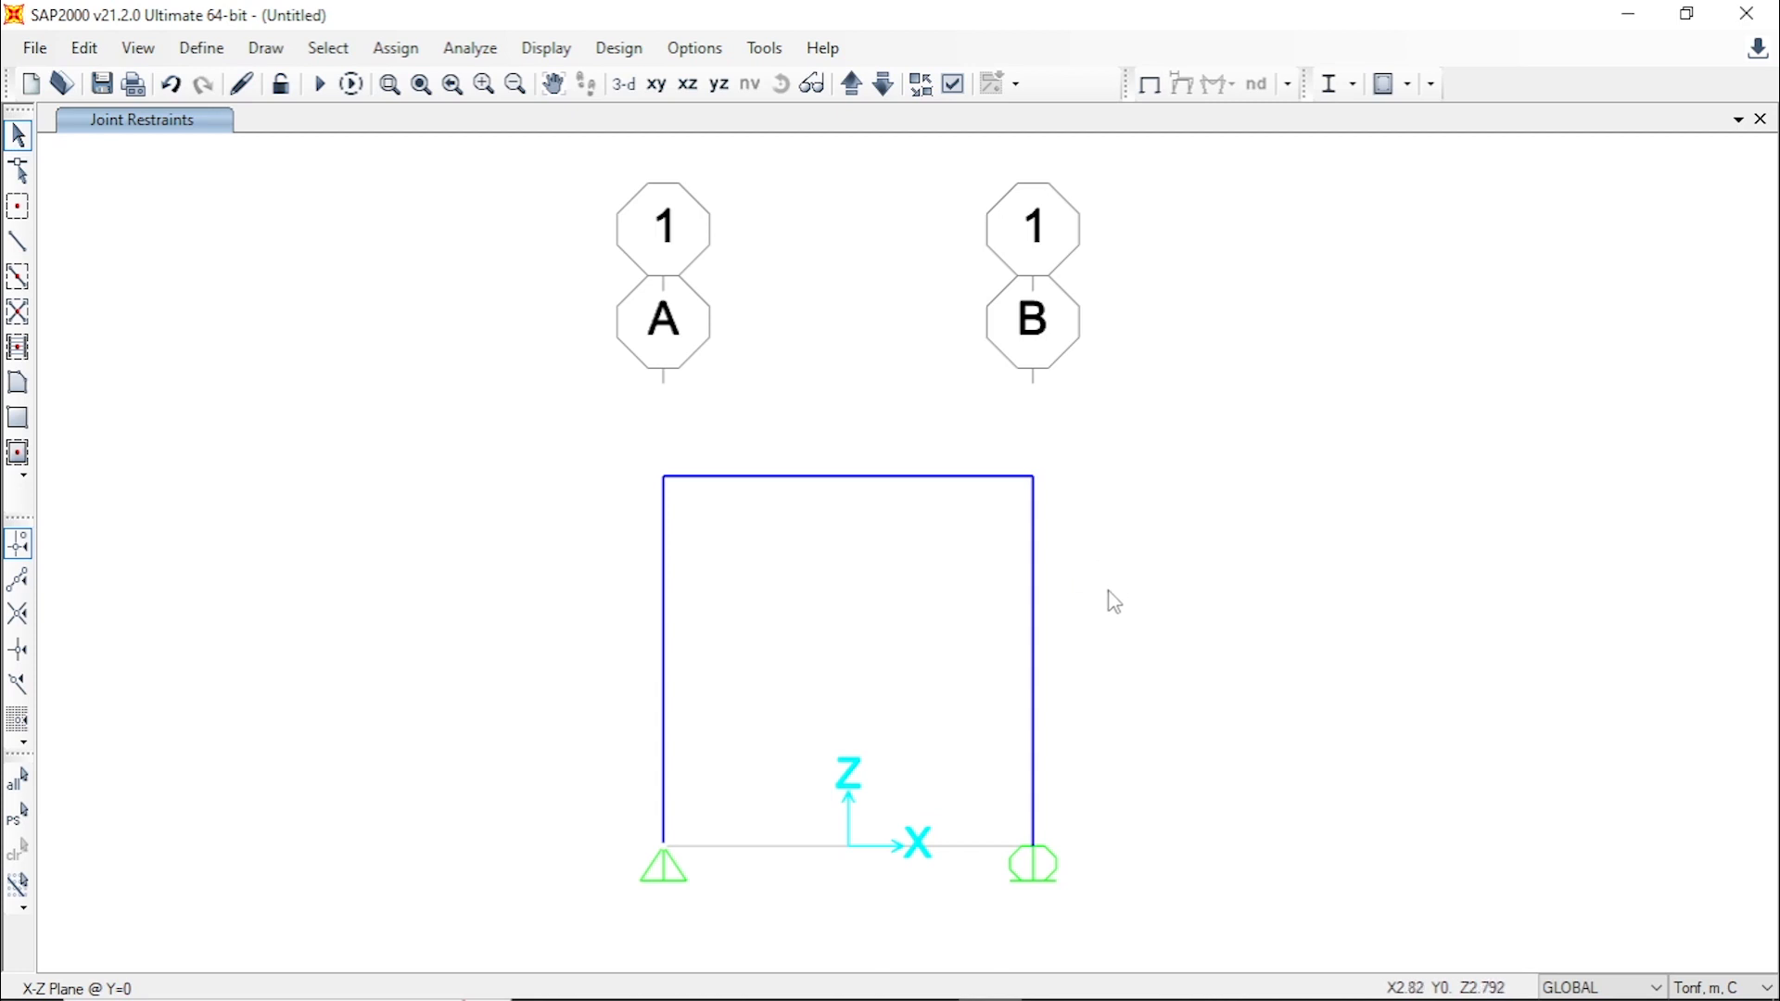
# - Assign the KOLOM frame section to both vertical members of the portal frame
pyautogui.moveTo(1103, 694); pyautogui.dragTo(603, 633)
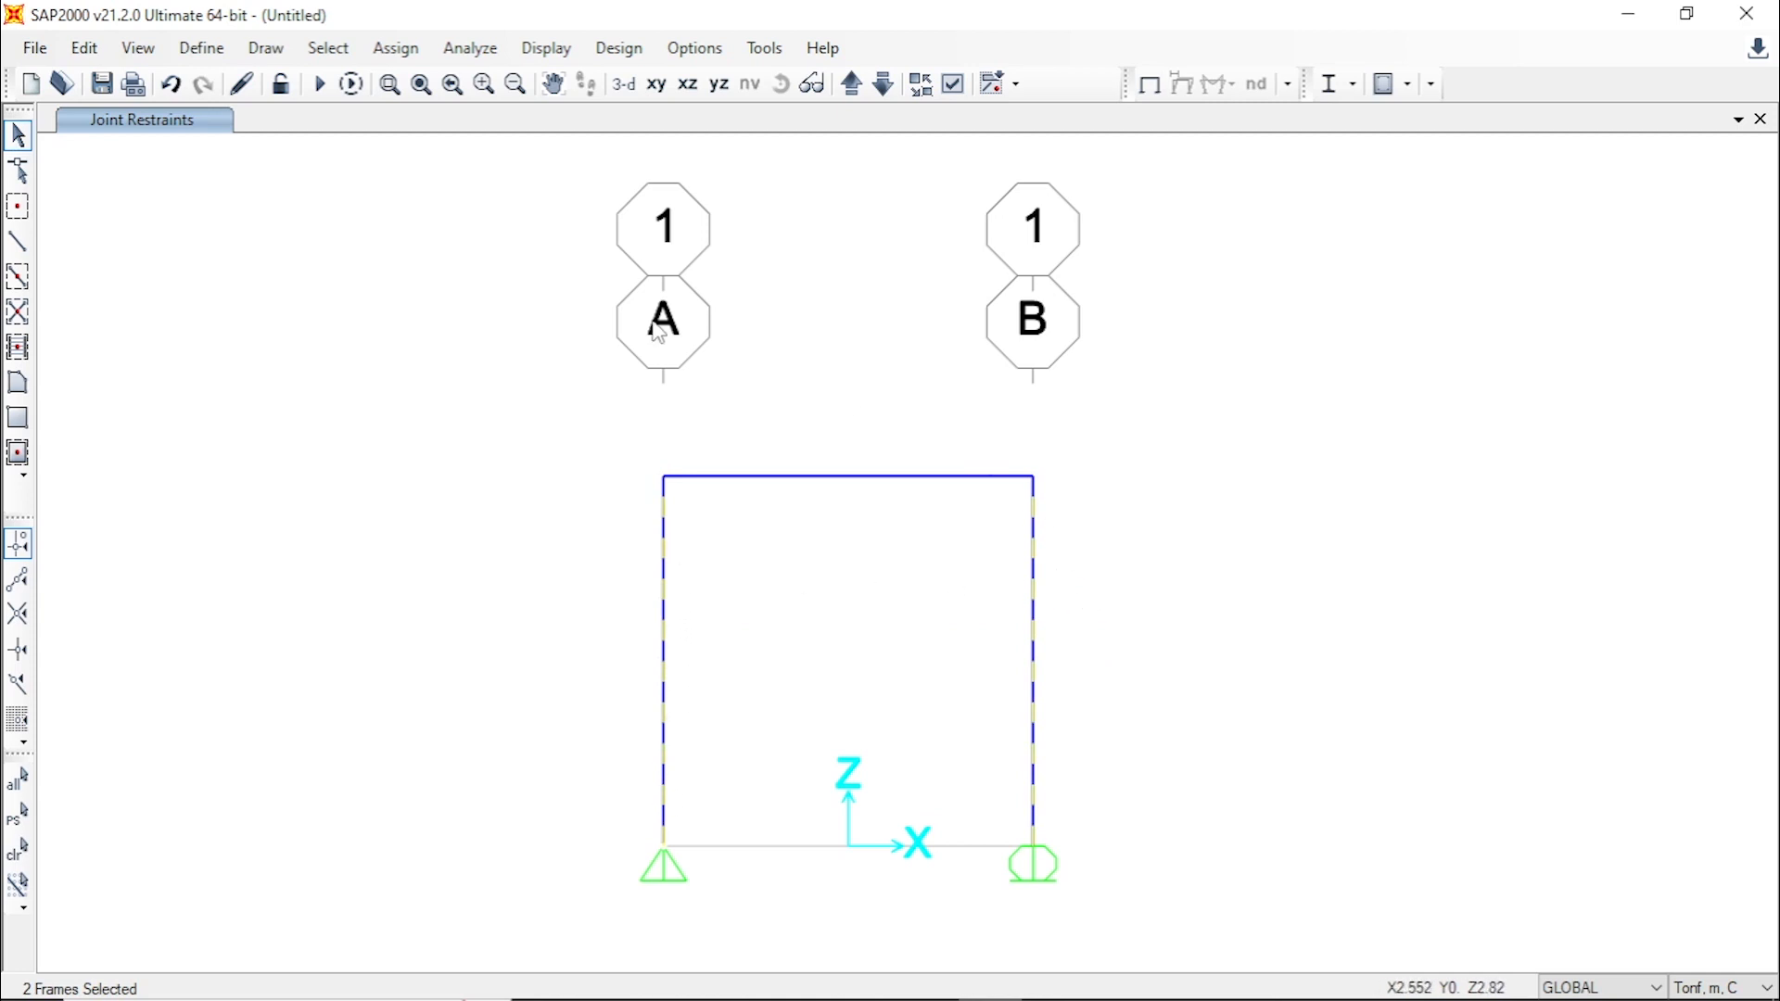
pyautogui.click(390, 54)
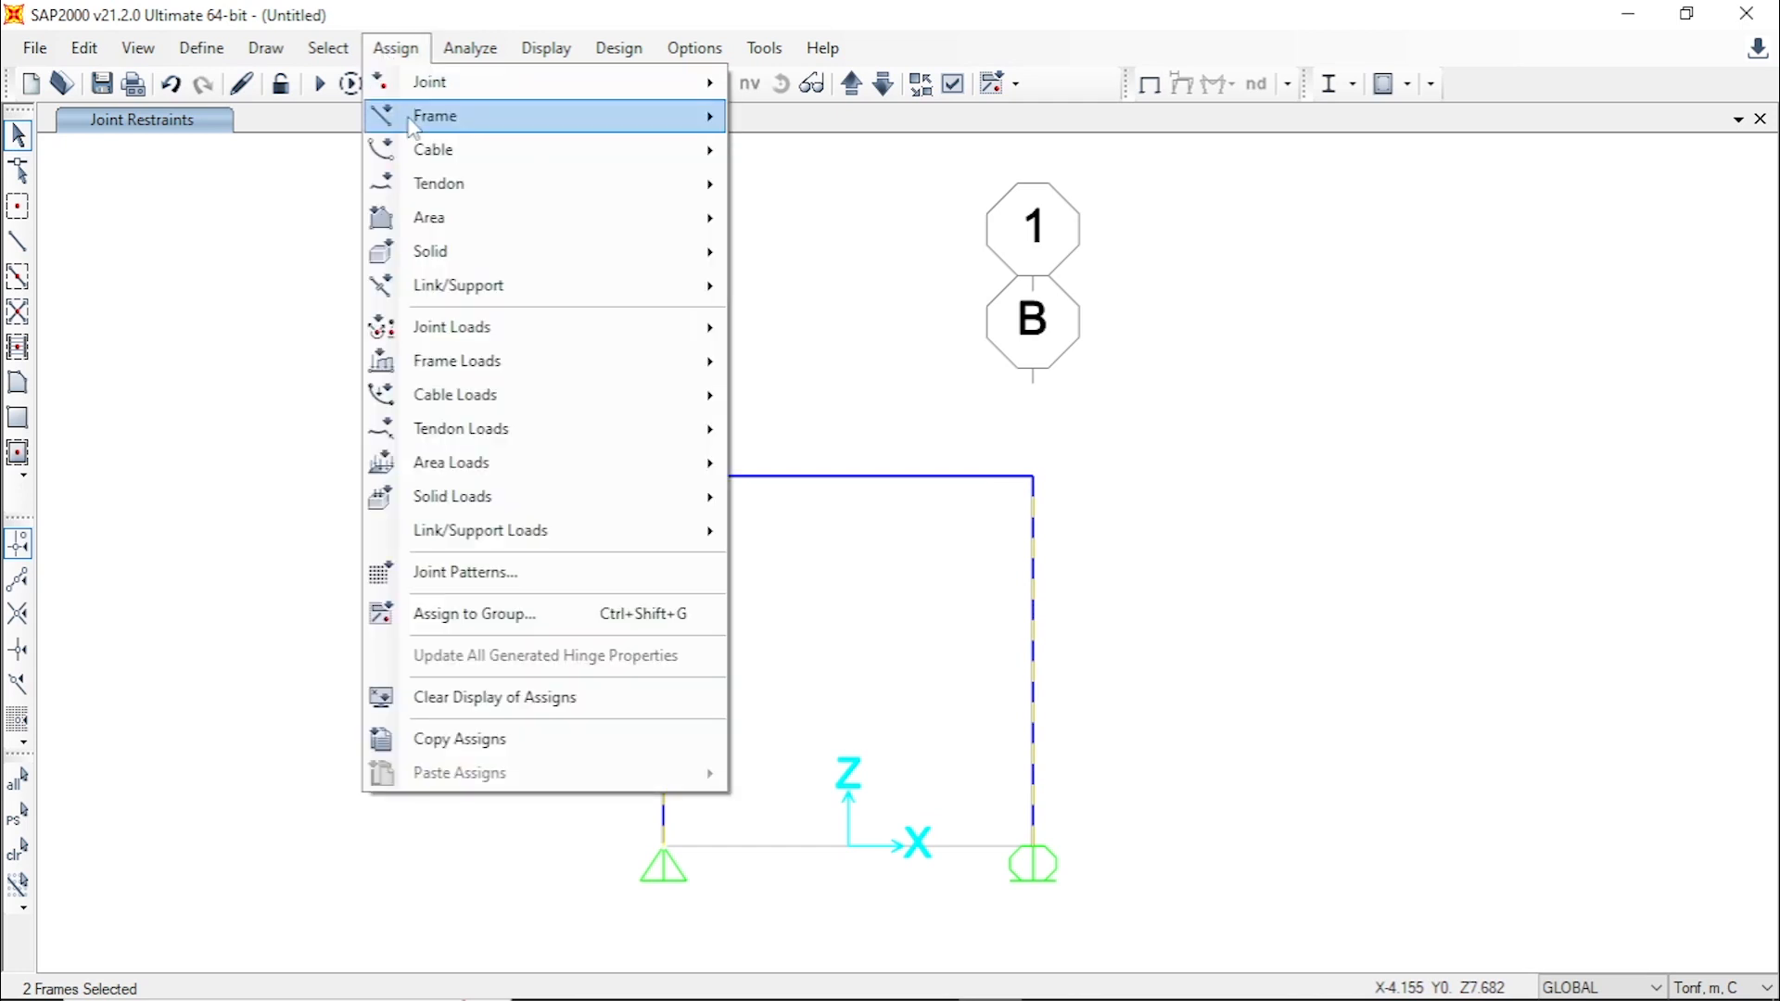
pyautogui.moveTo(535, 130)
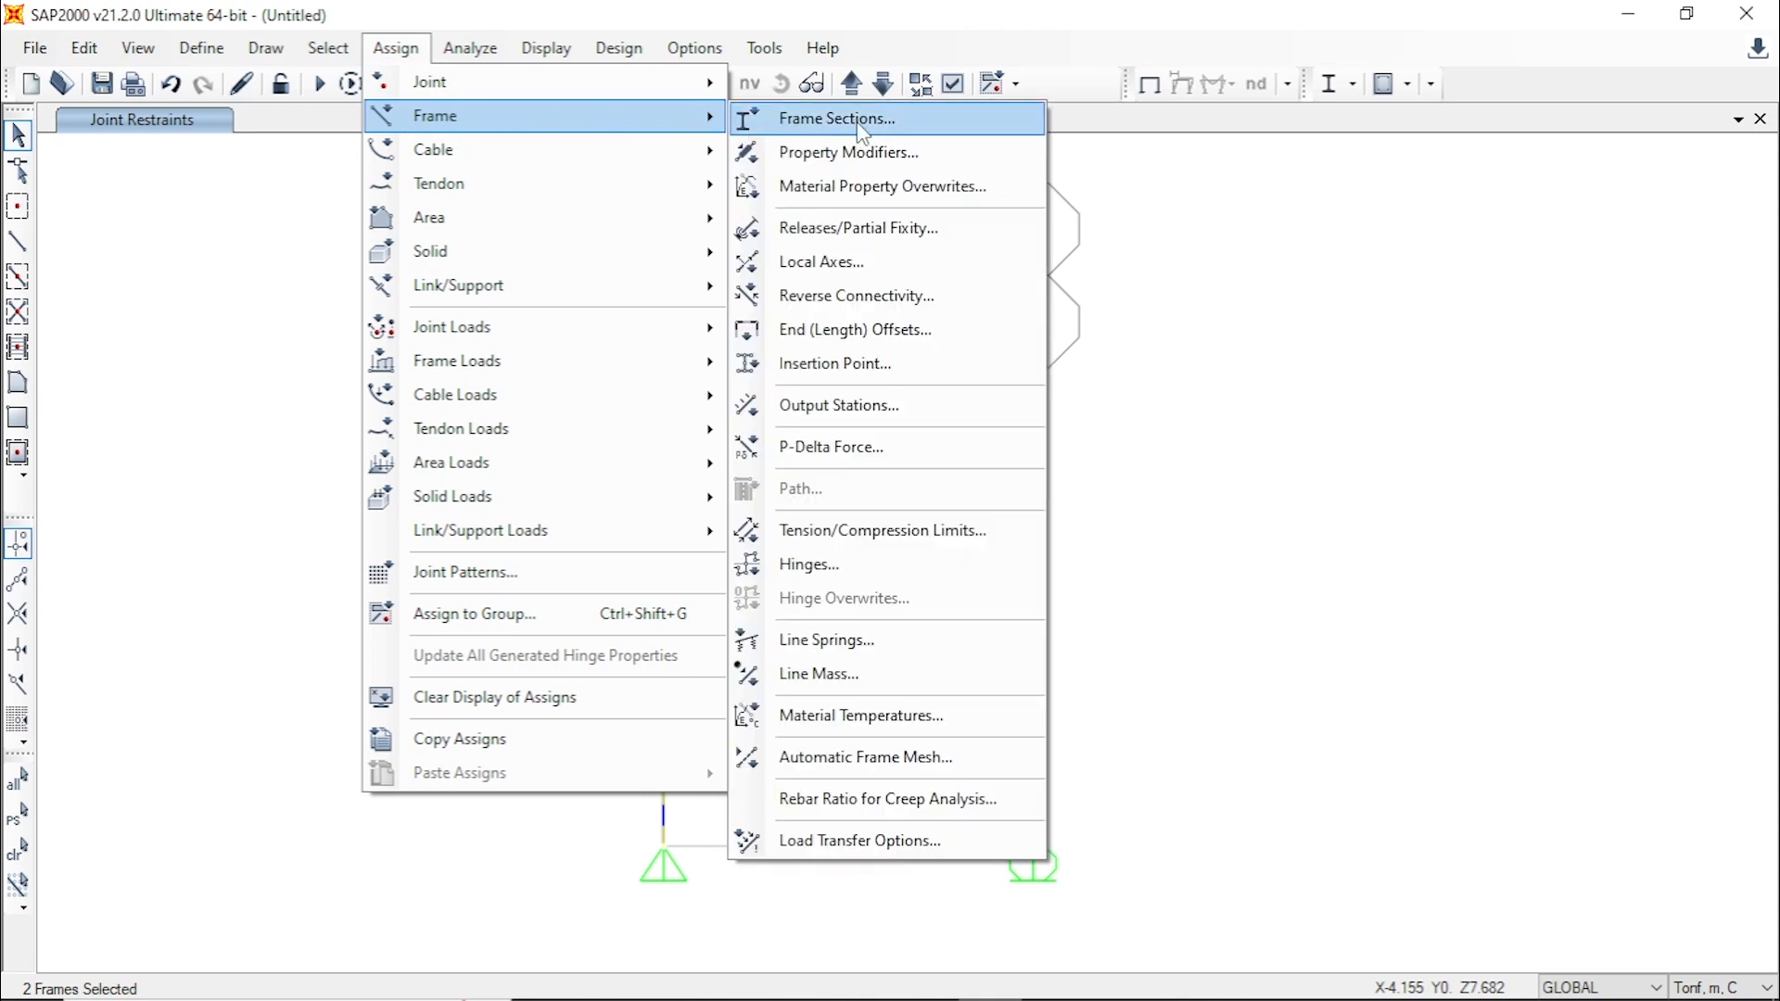
pyautogui.click(955, 134)
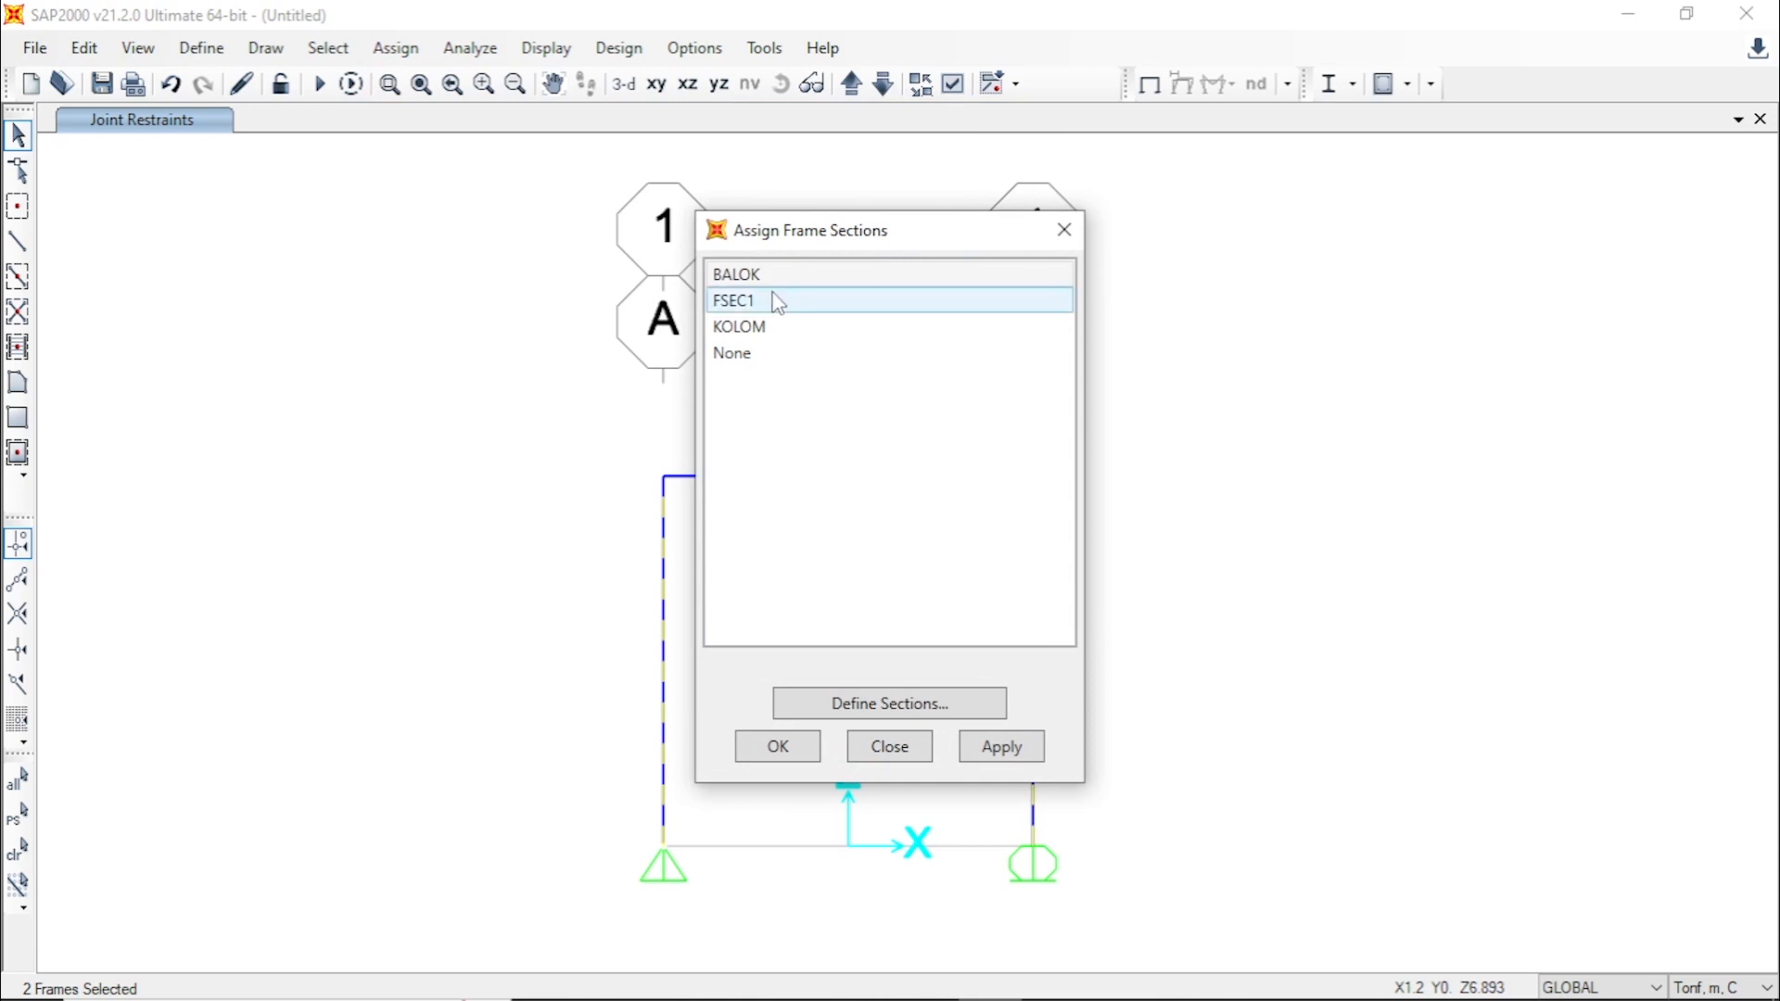
pyautogui.click(762, 335)
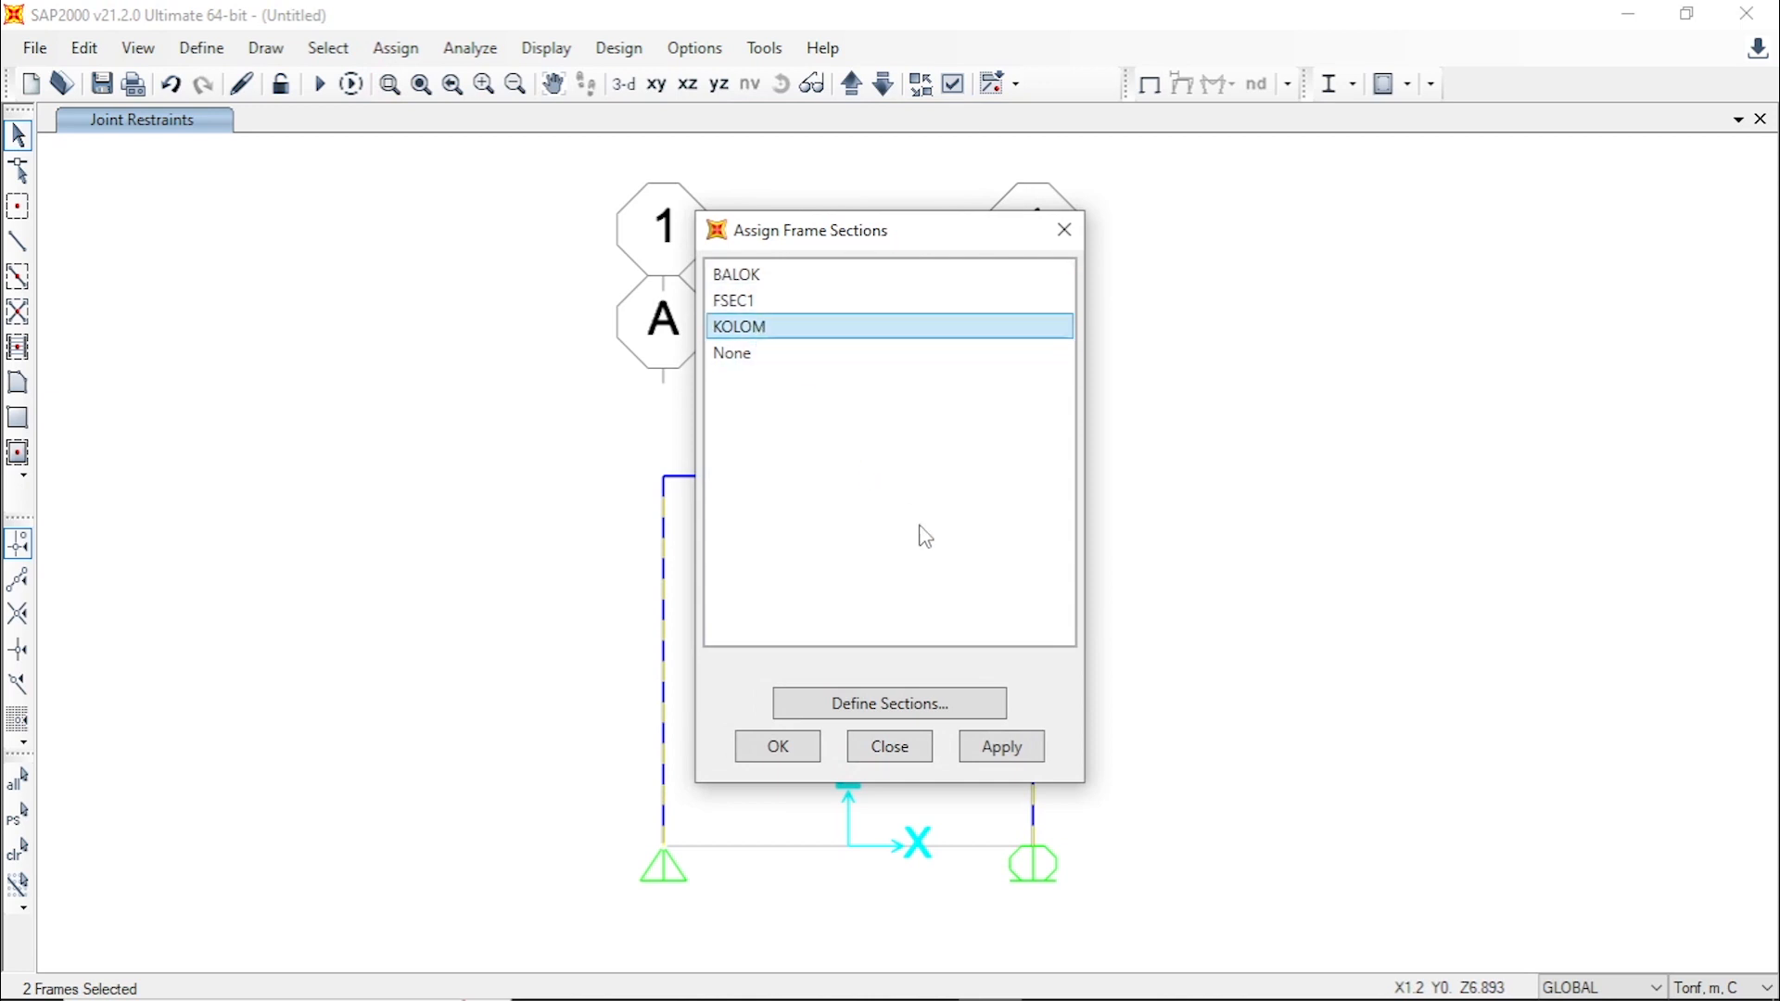
pyautogui.click(1007, 748)
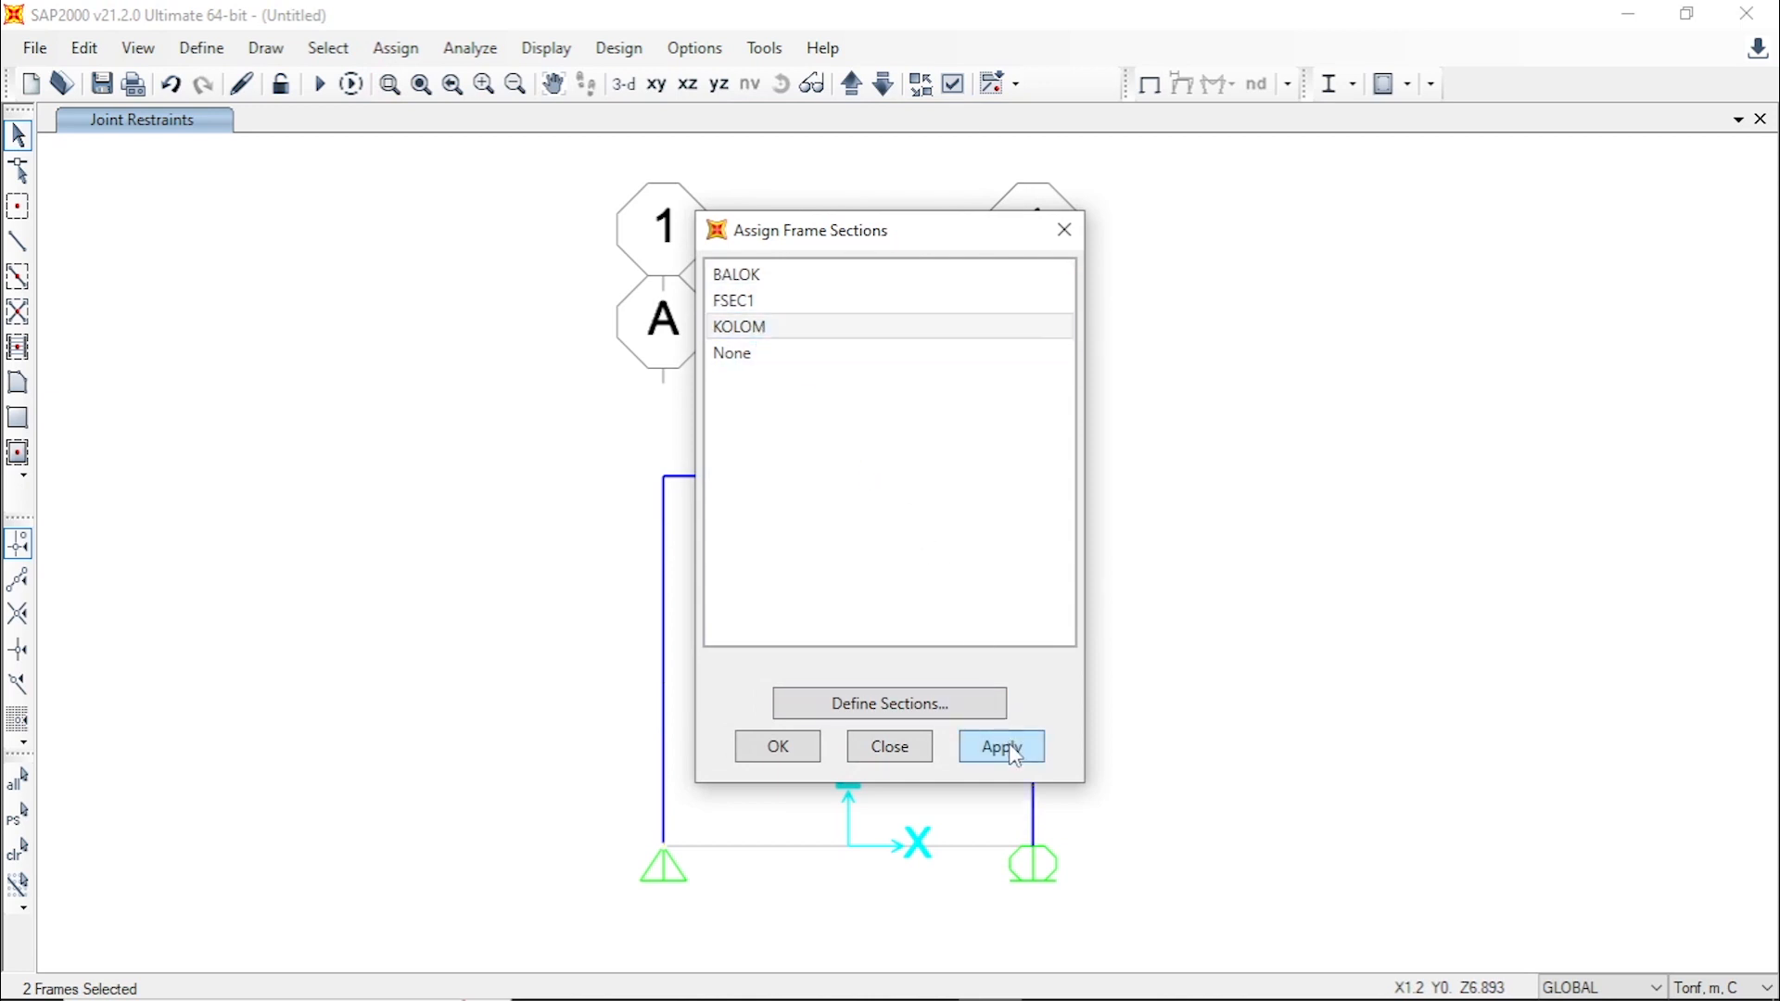
pyautogui.click(799, 753)
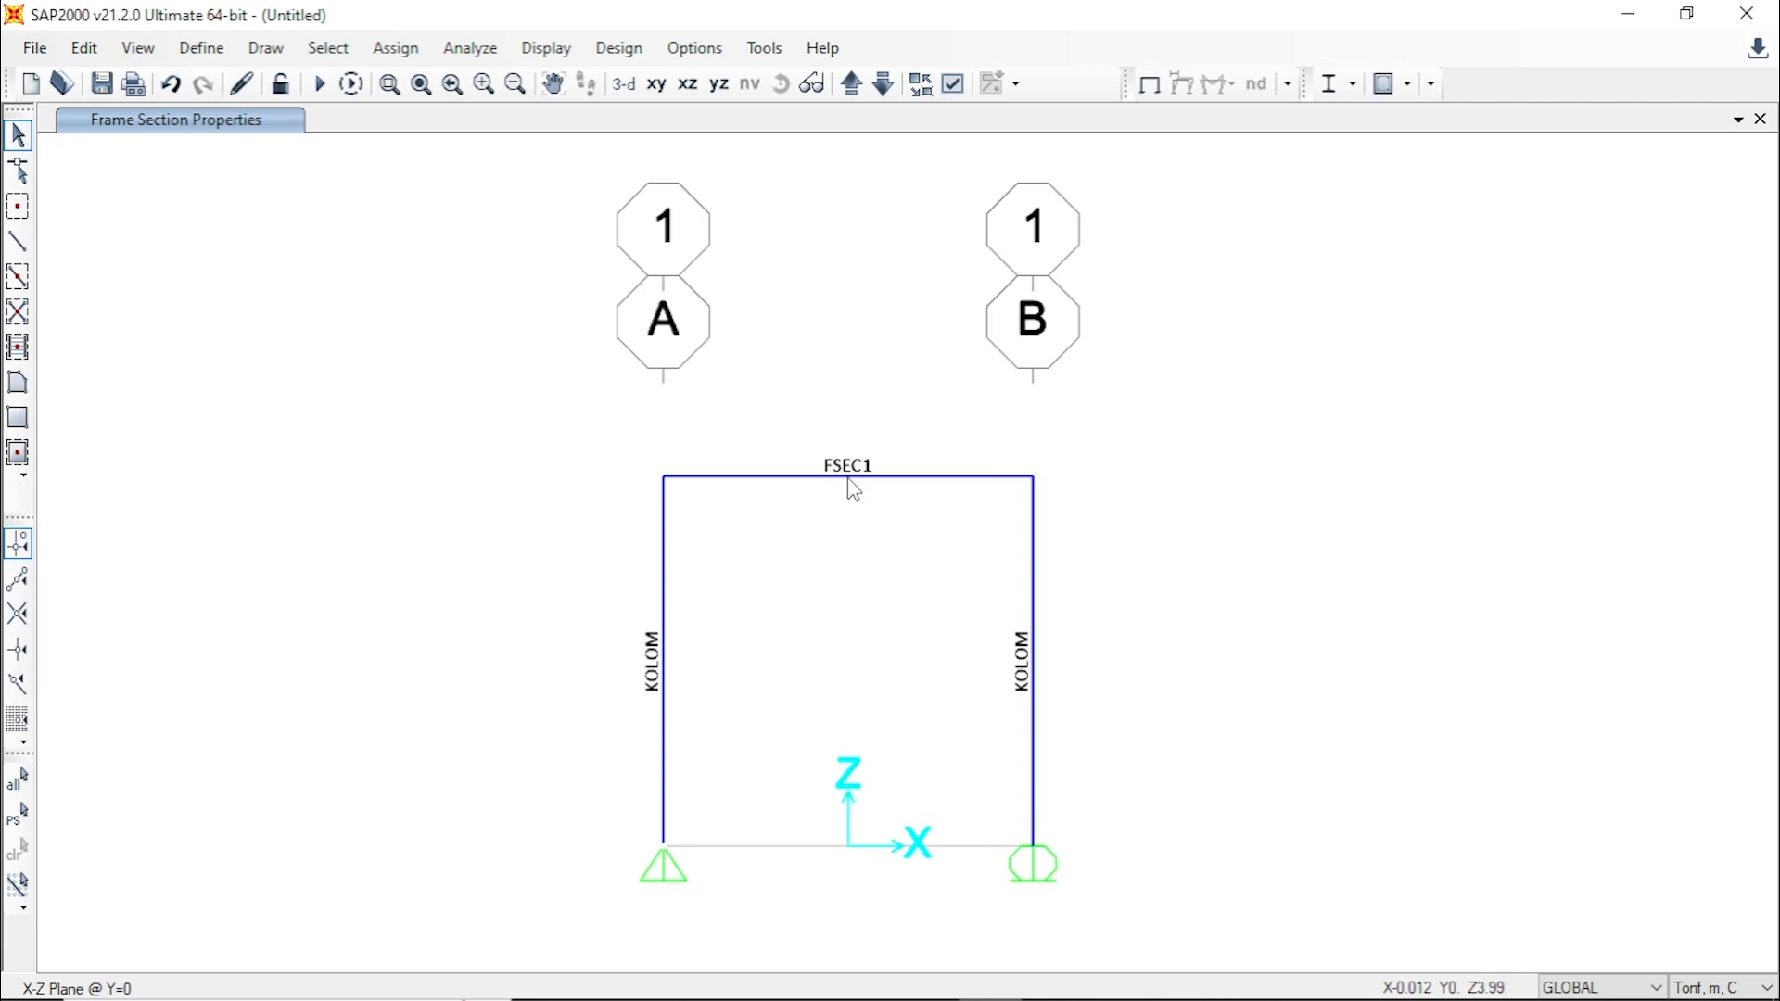
# - Assign the BALOK frame section to the horizontal top member
pyautogui.moveTo(872, 506); pyautogui.dragTo(791, 414)
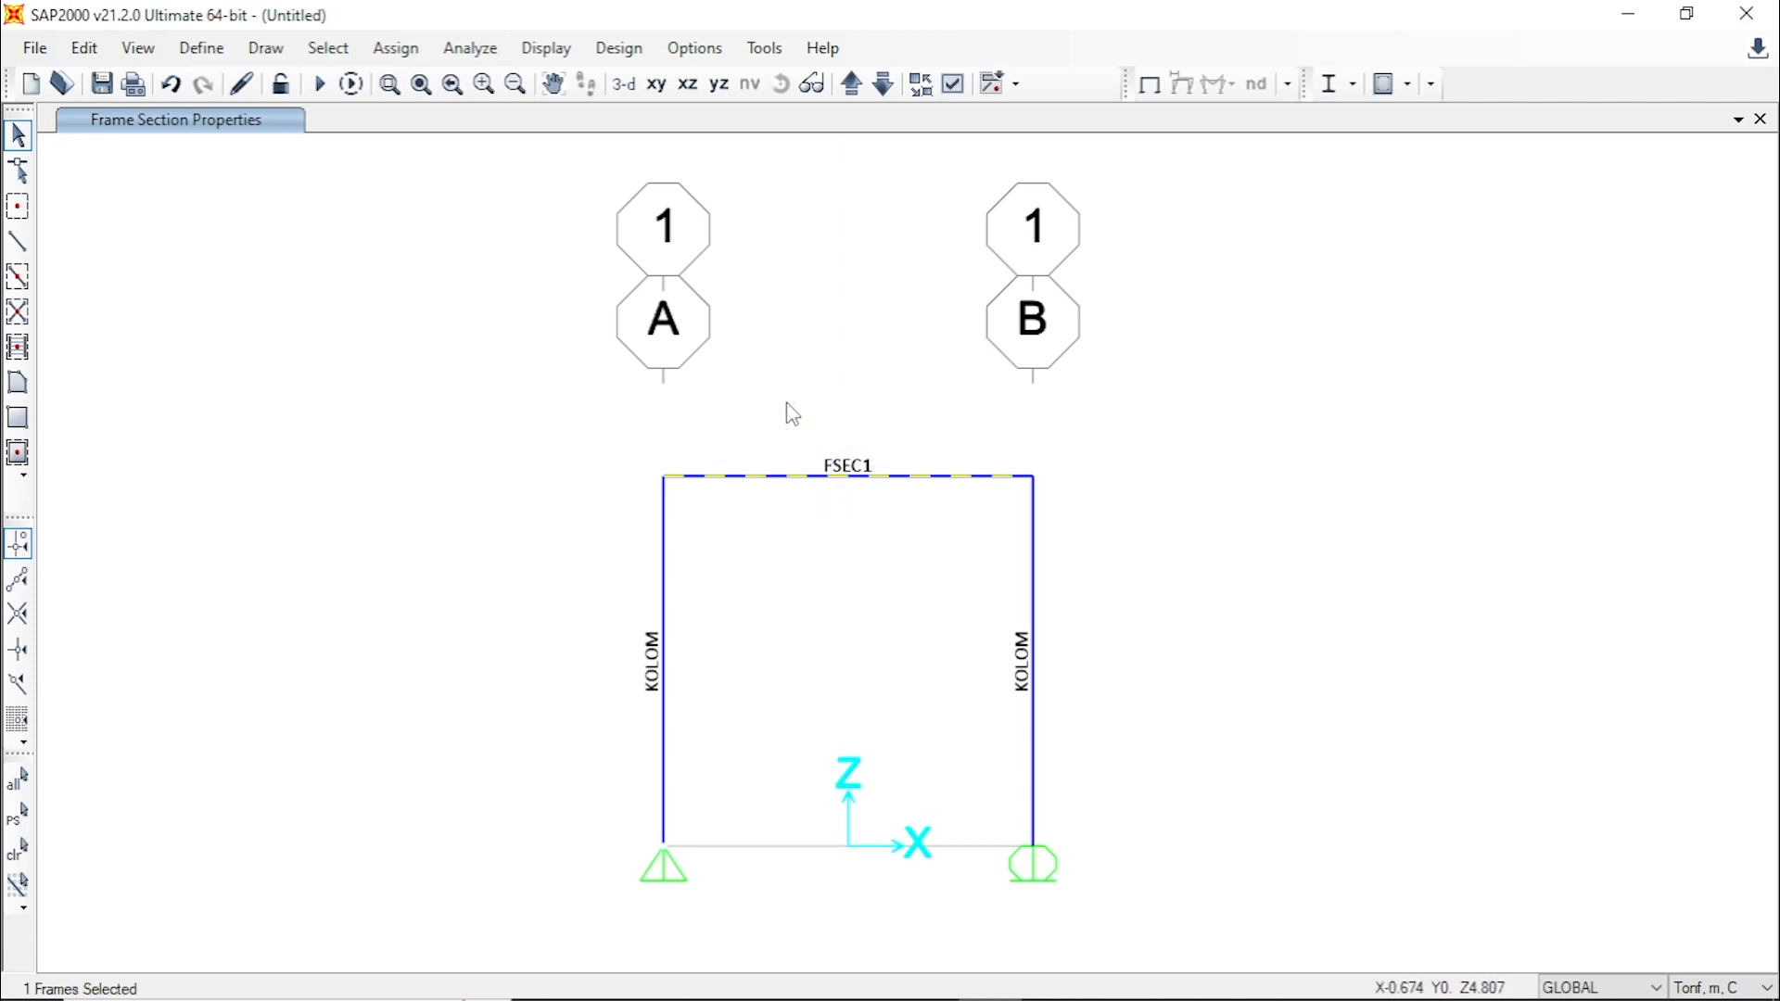
pyautogui.click(401, 56)
pyautogui.moveTo(429, 116)
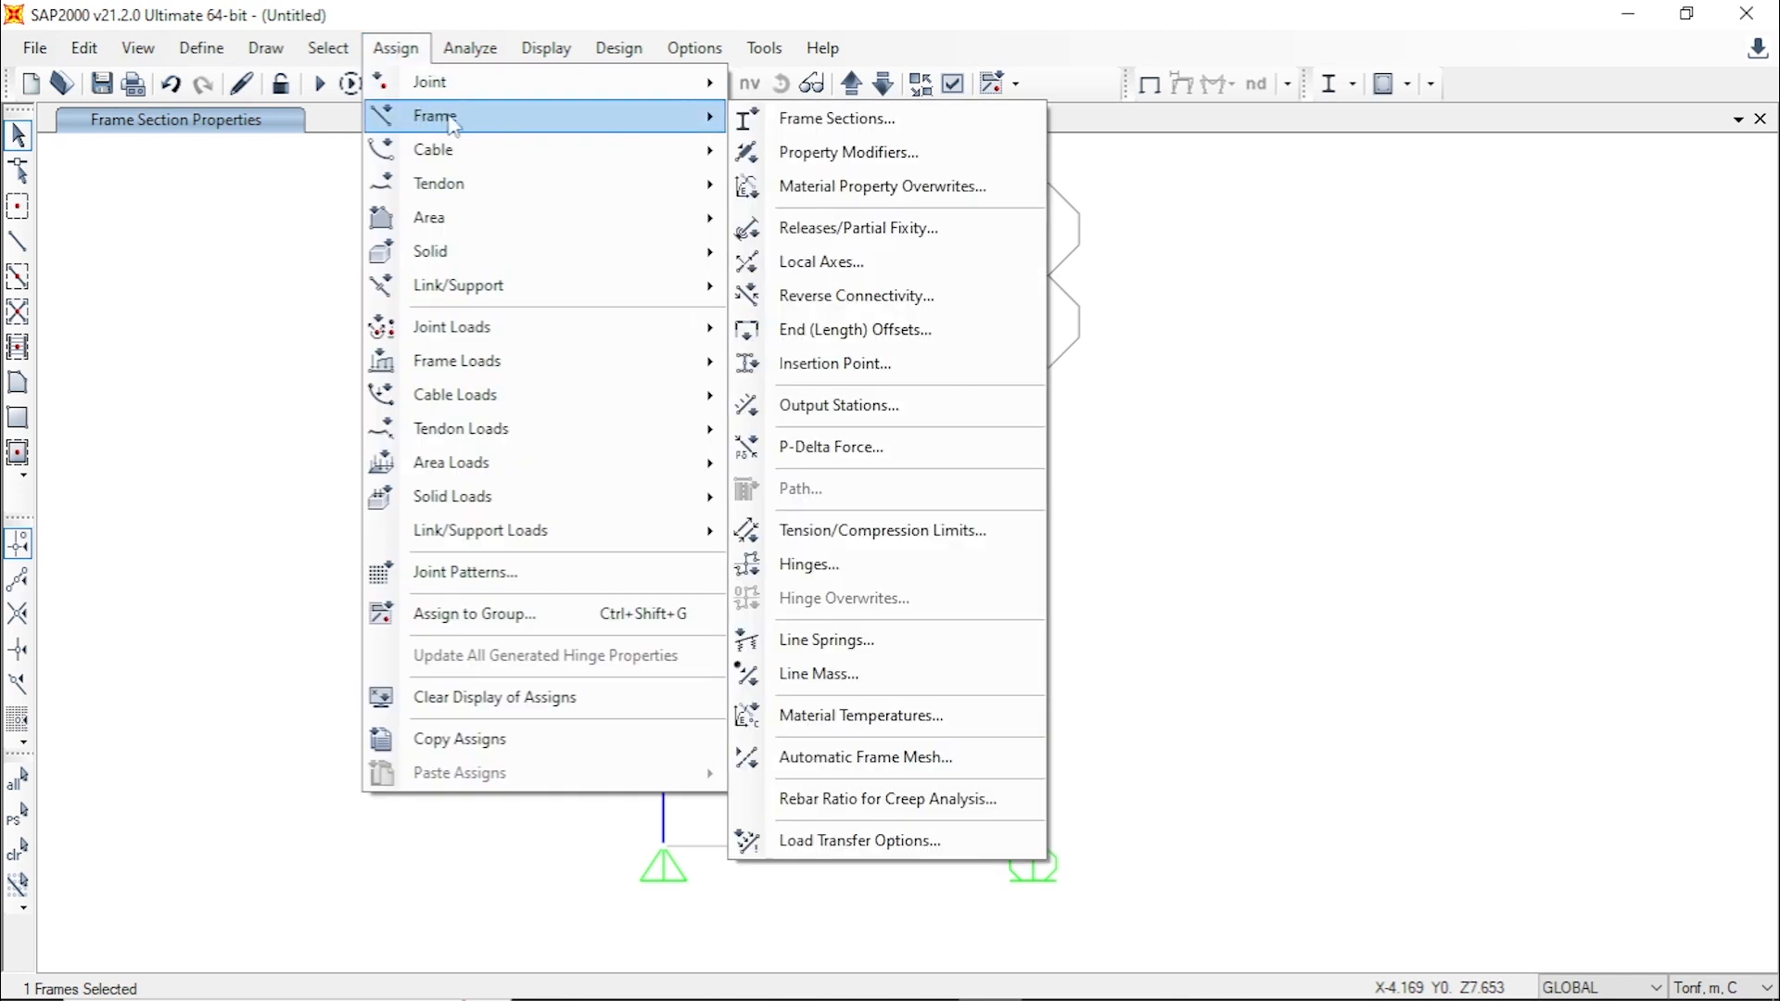
pyautogui.click(839, 119)
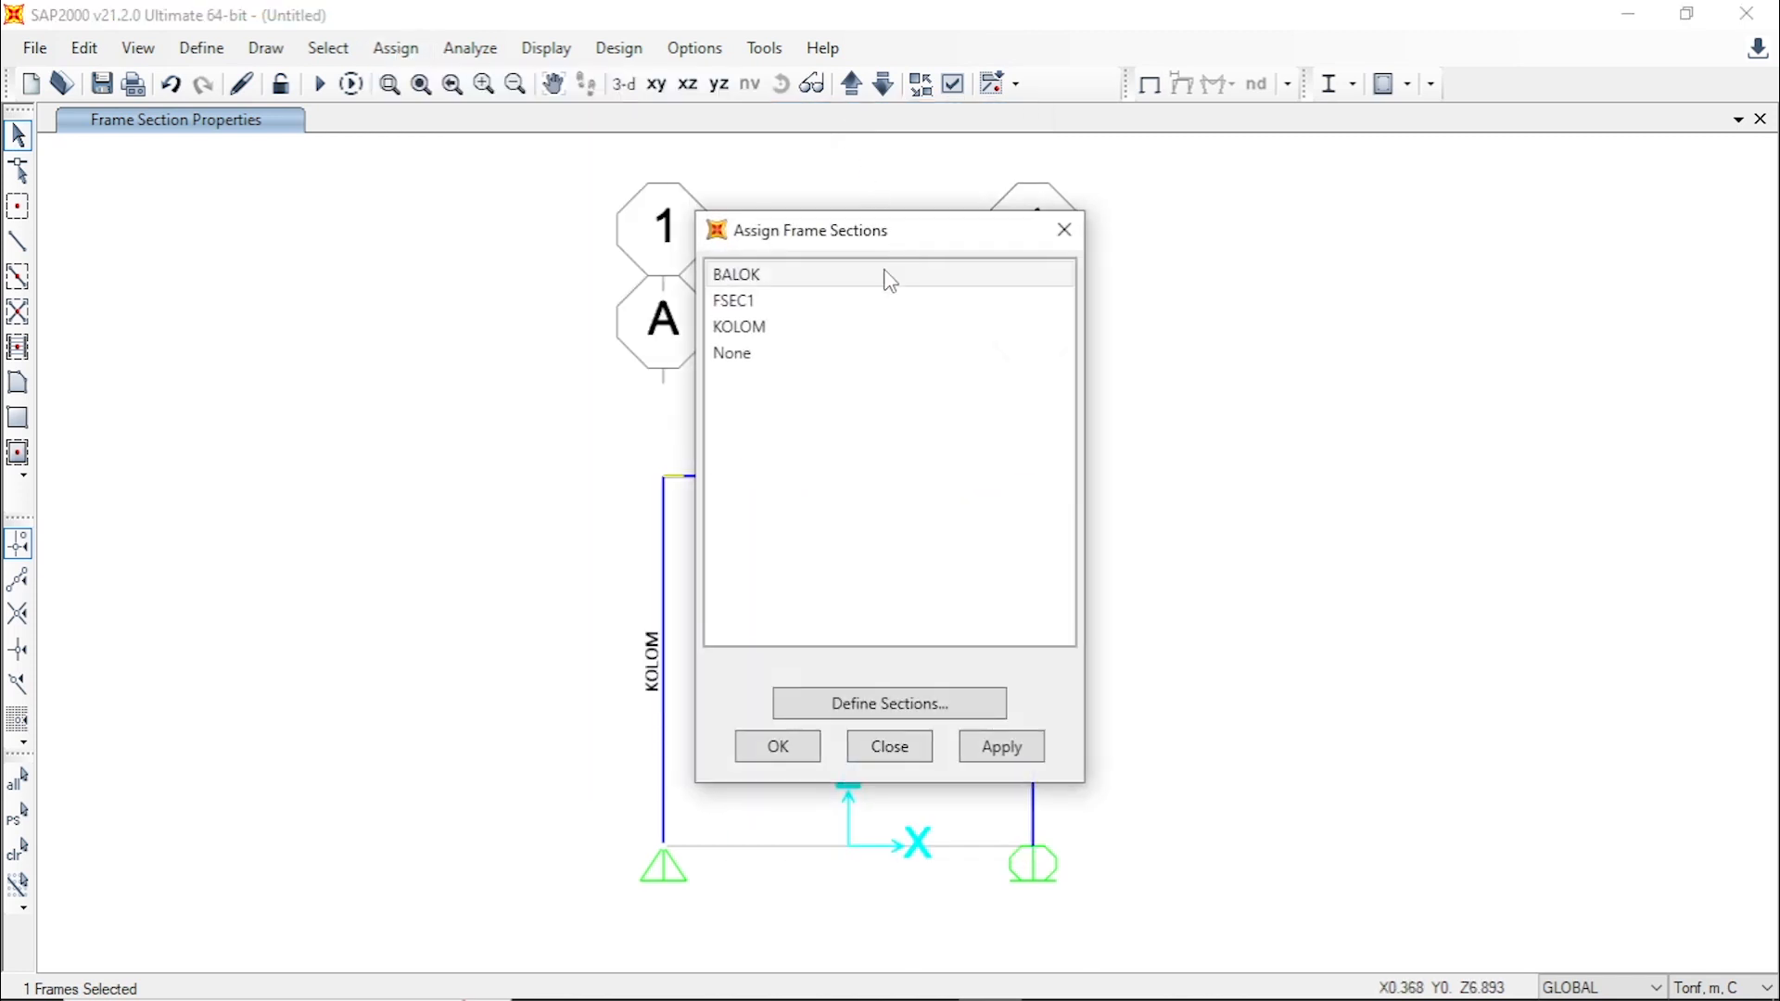
pyautogui.click(807, 281)
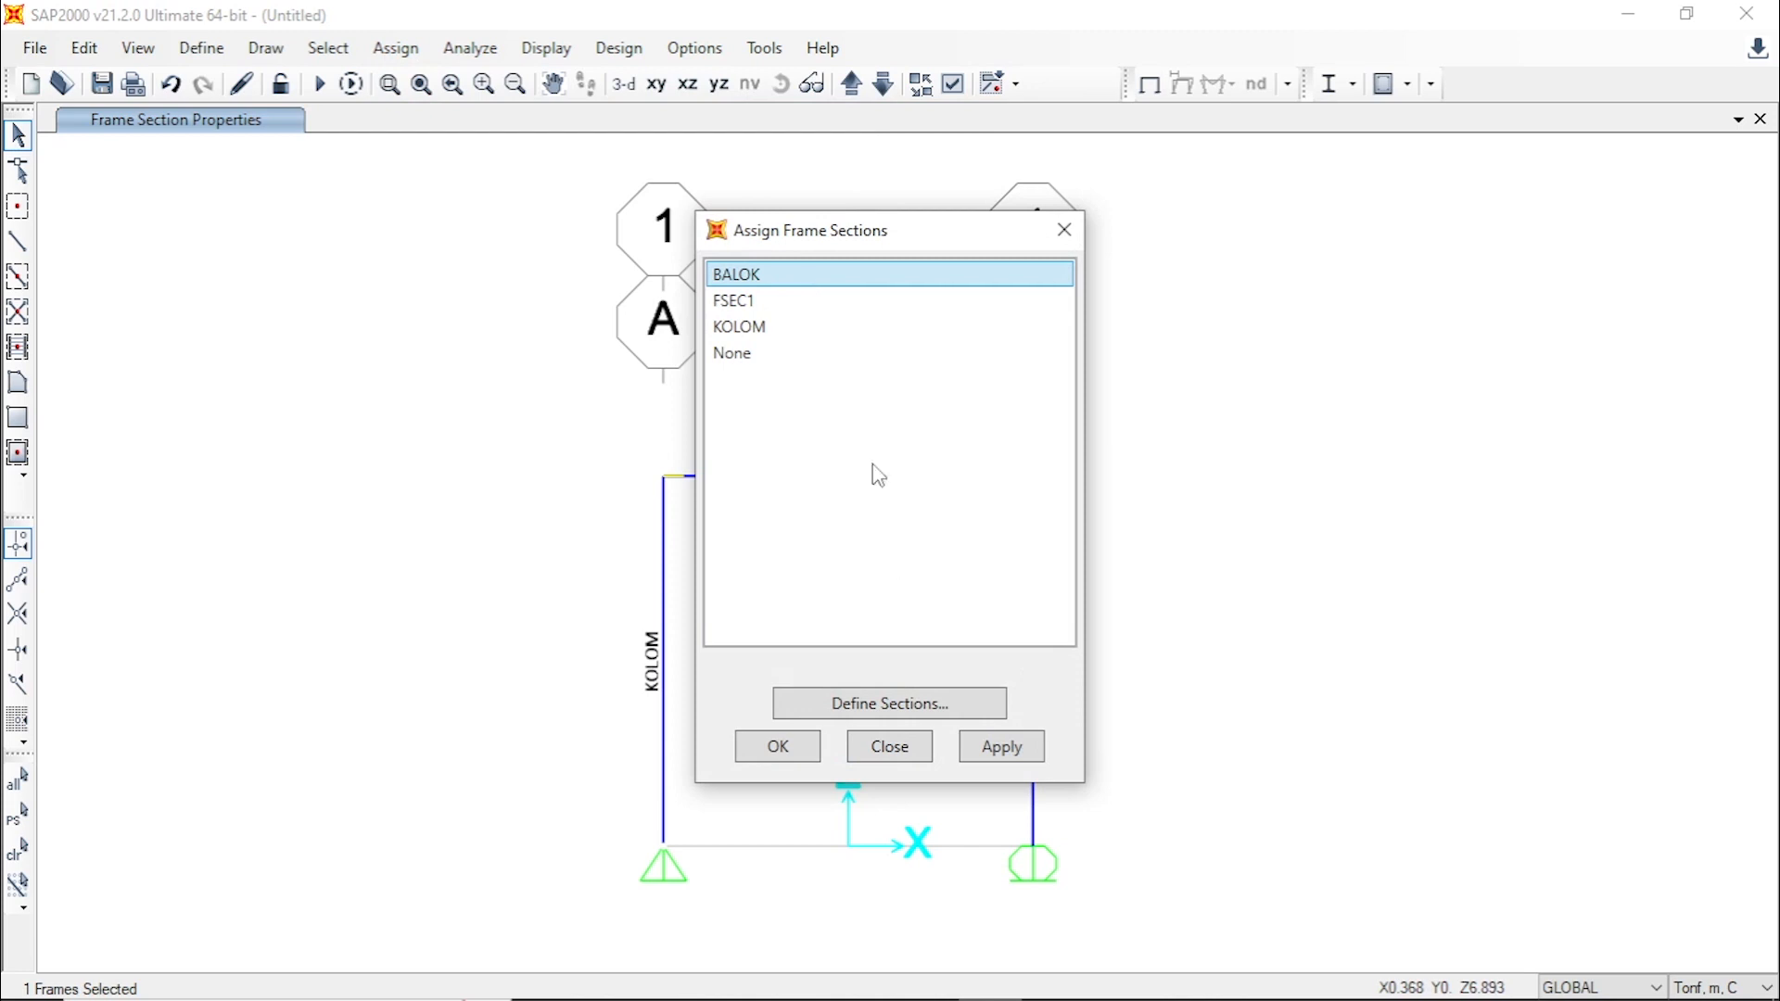
pyautogui.click(1009, 749)
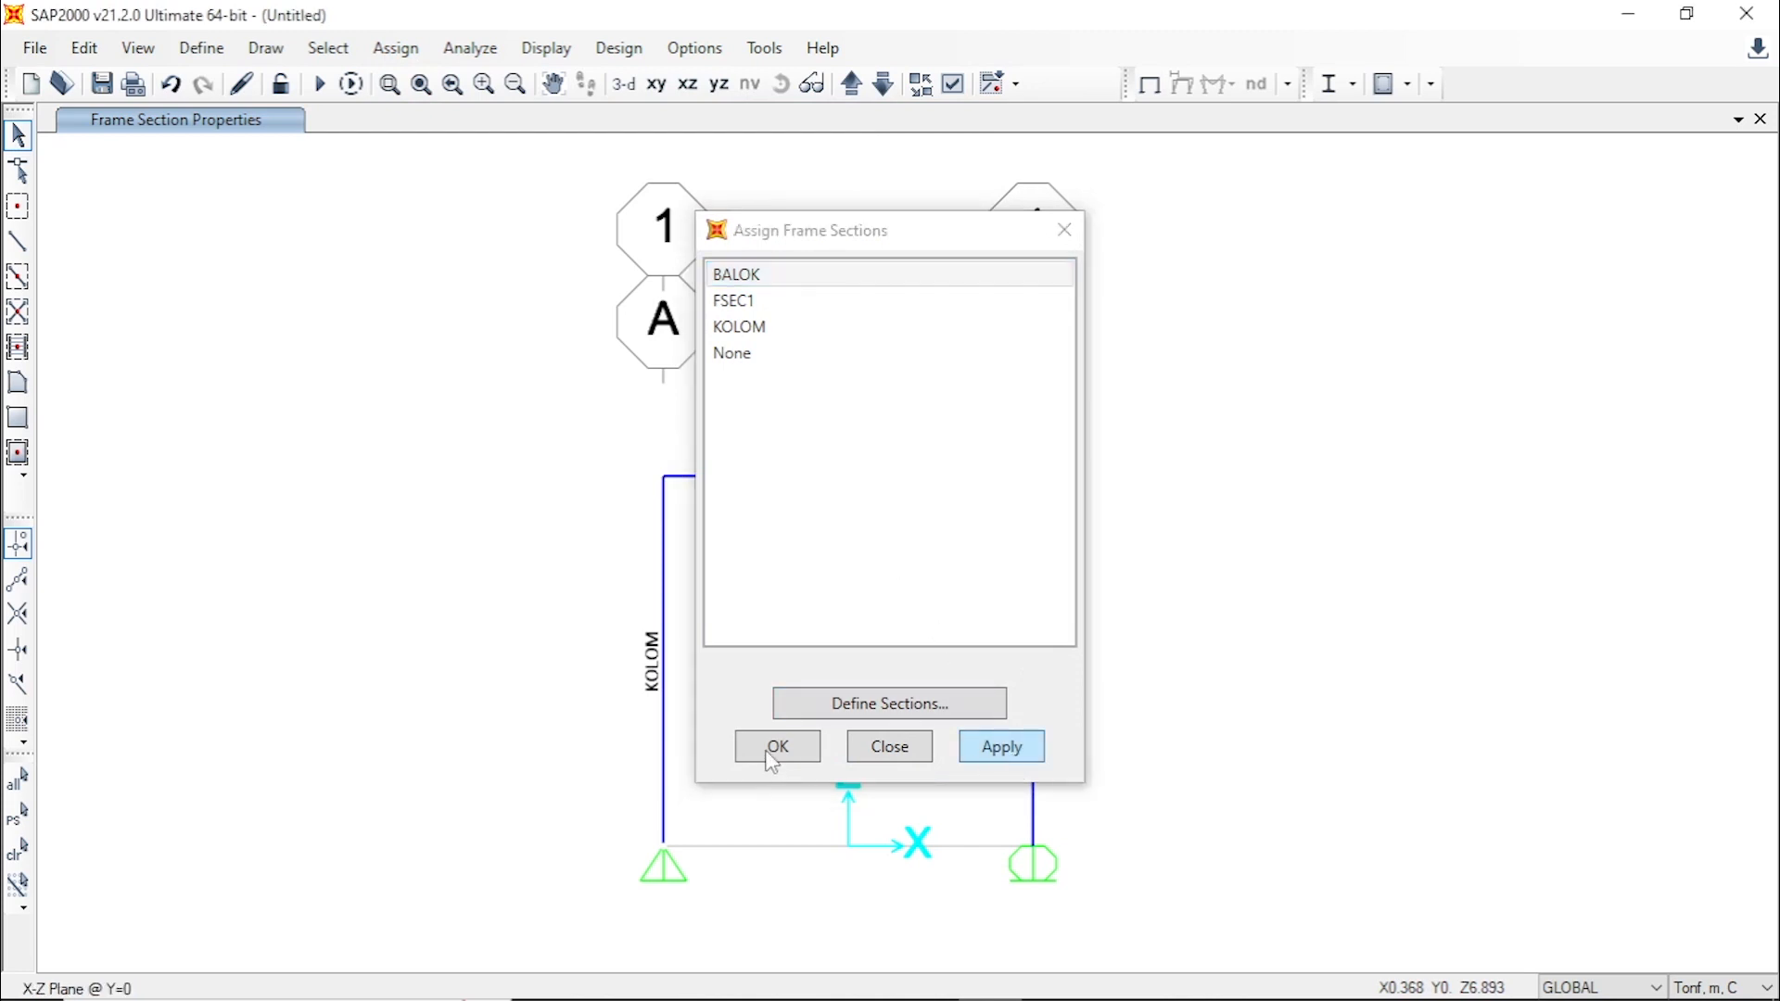
pyautogui.click(770, 753)
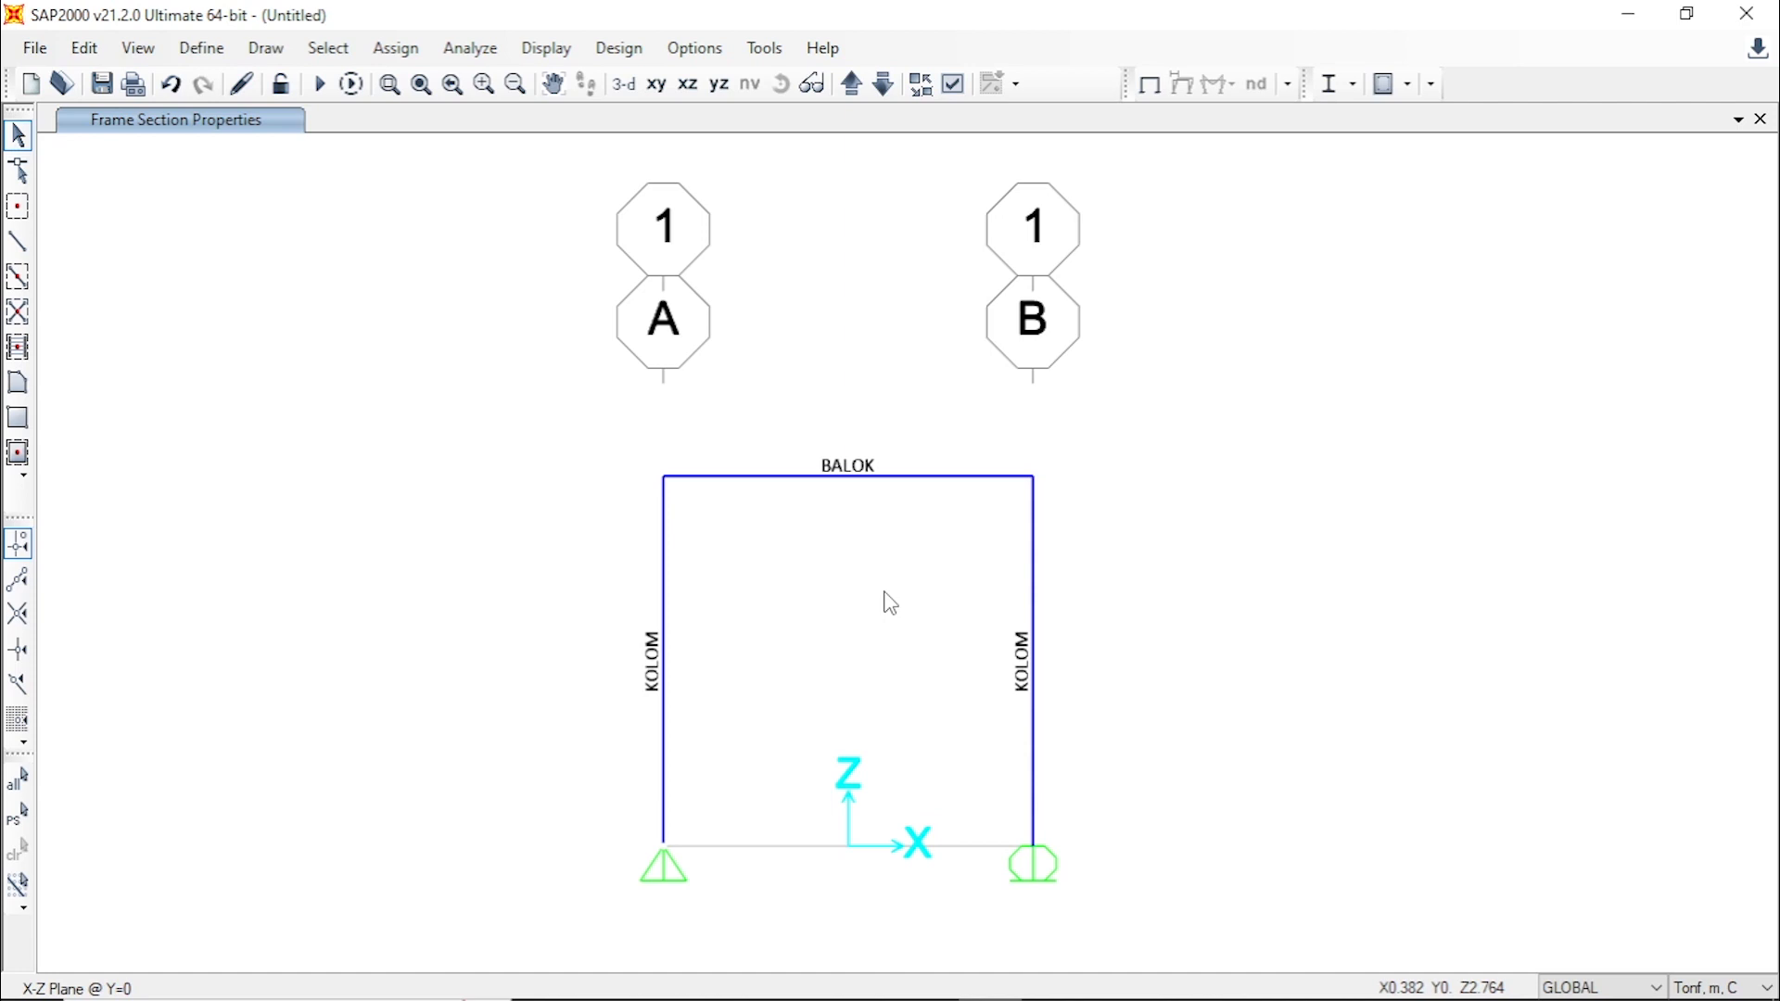
# - Add a load pattern named HIDUP of type Live with self weight multiplier 0 and accept the load patterns
pyautogui.click(201, 47)
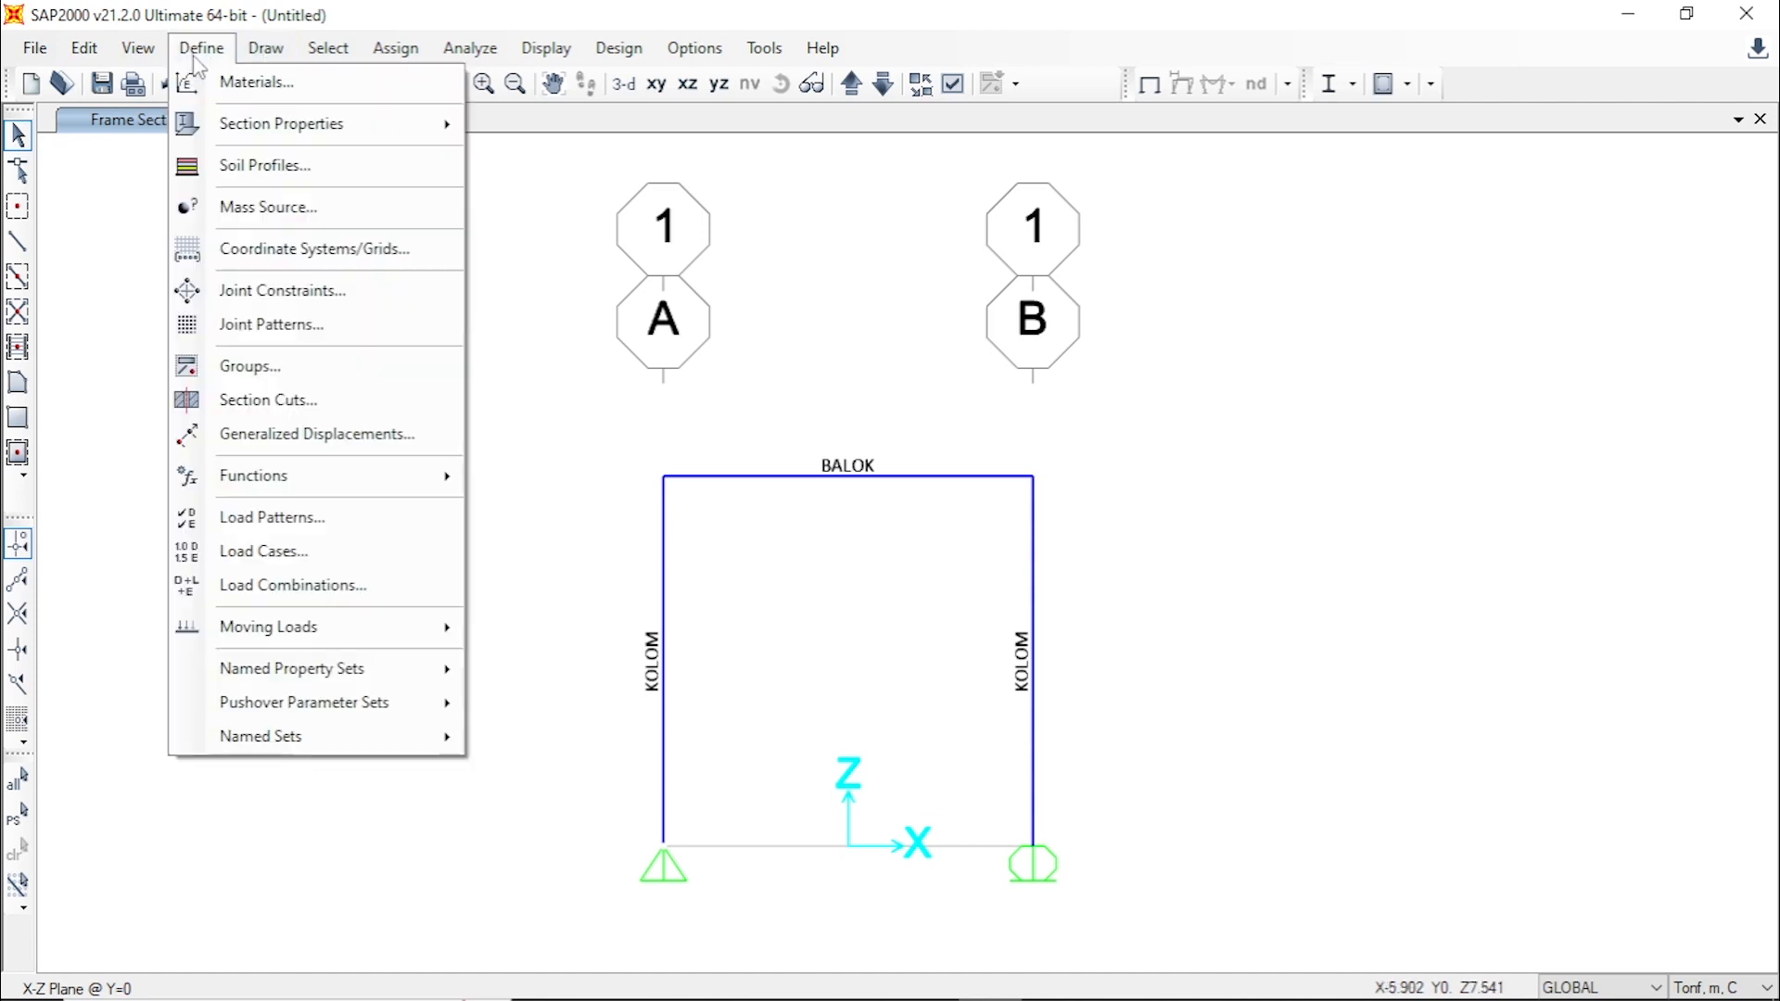
pyautogui.click(387, 536)
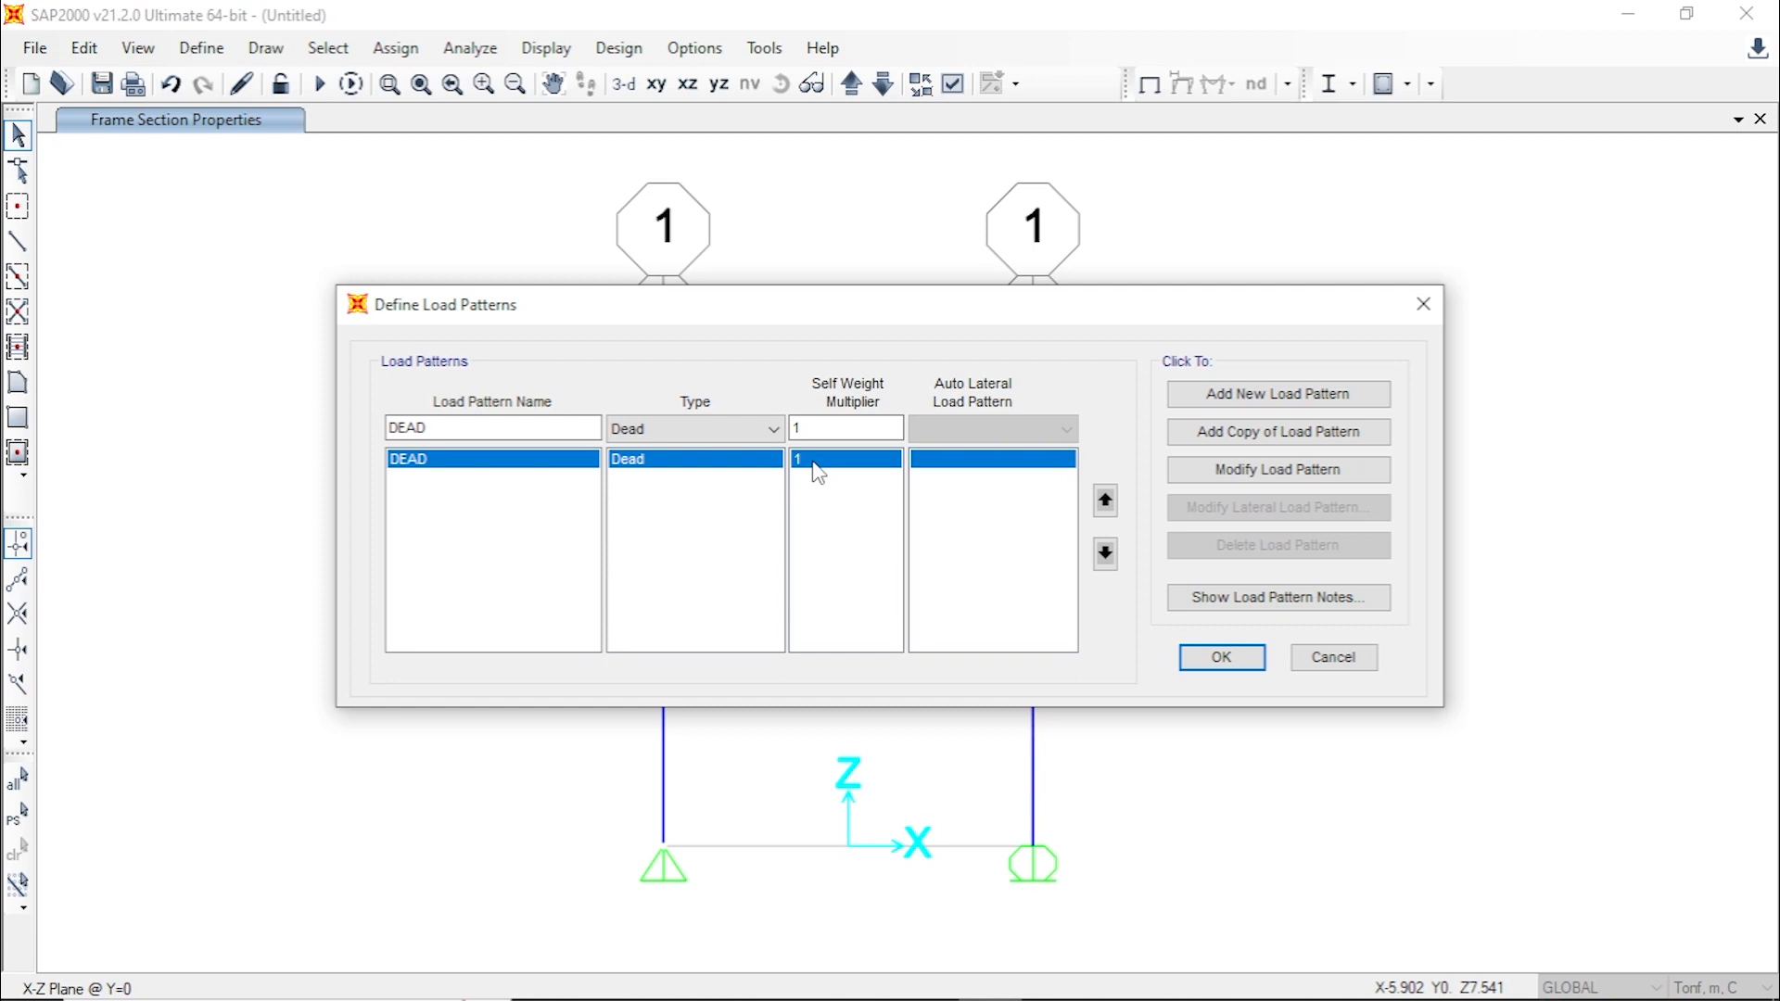
pyautogui.click(432, 427)
pyautogui.moveTo(432, 426); pyautogui.dragTo(365, 448)
pyautogui.write('HIDUP')
pyautogui.click(694, 431)
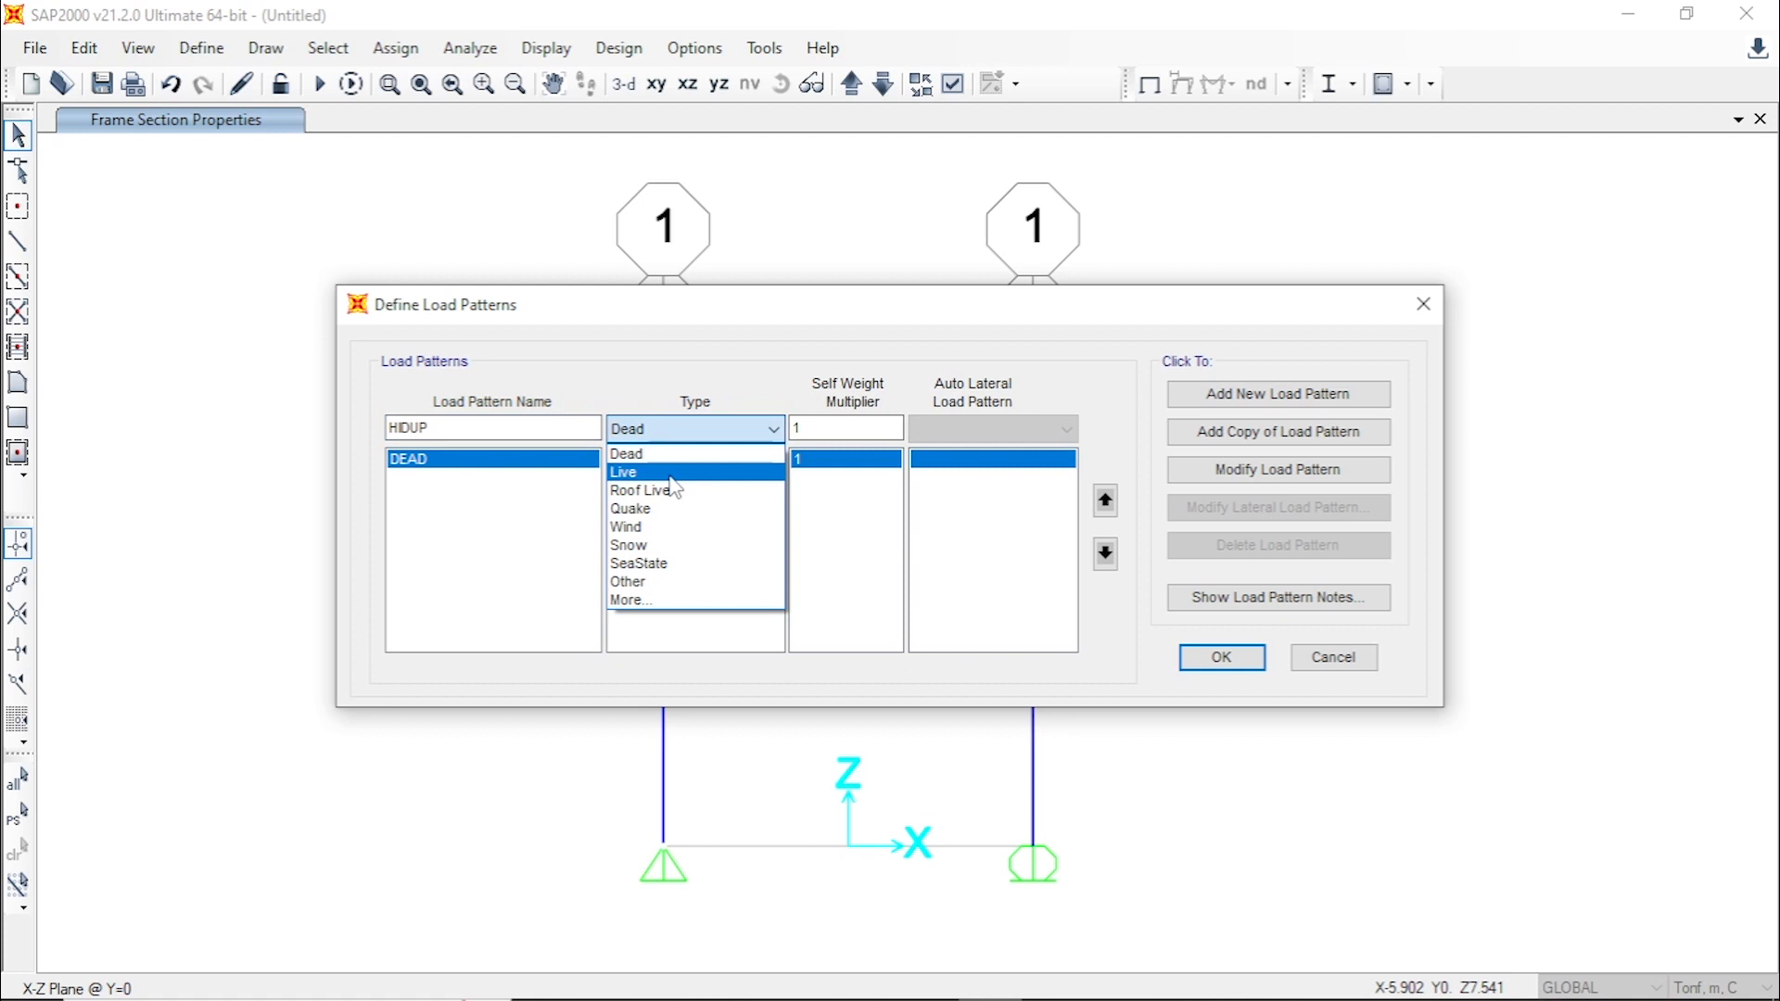
pyautogui.click(671, 475)
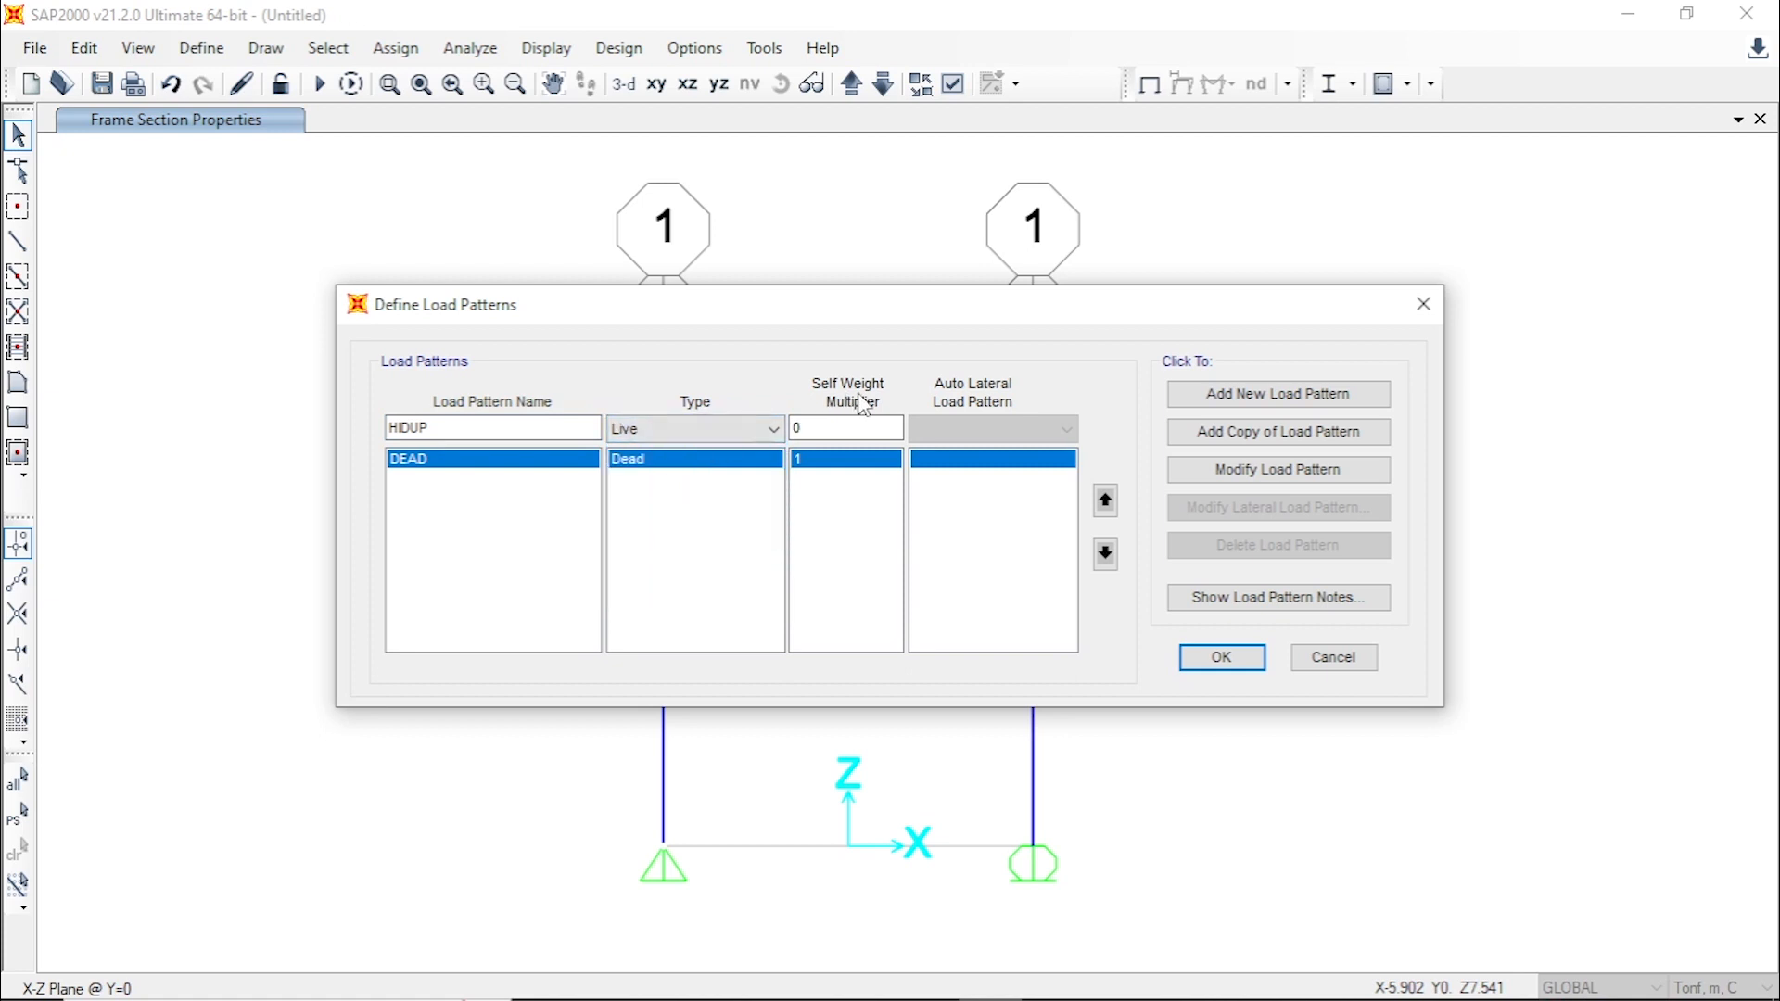
pyautogui.click(807, 432)
pyautogui.click(1326, 399)
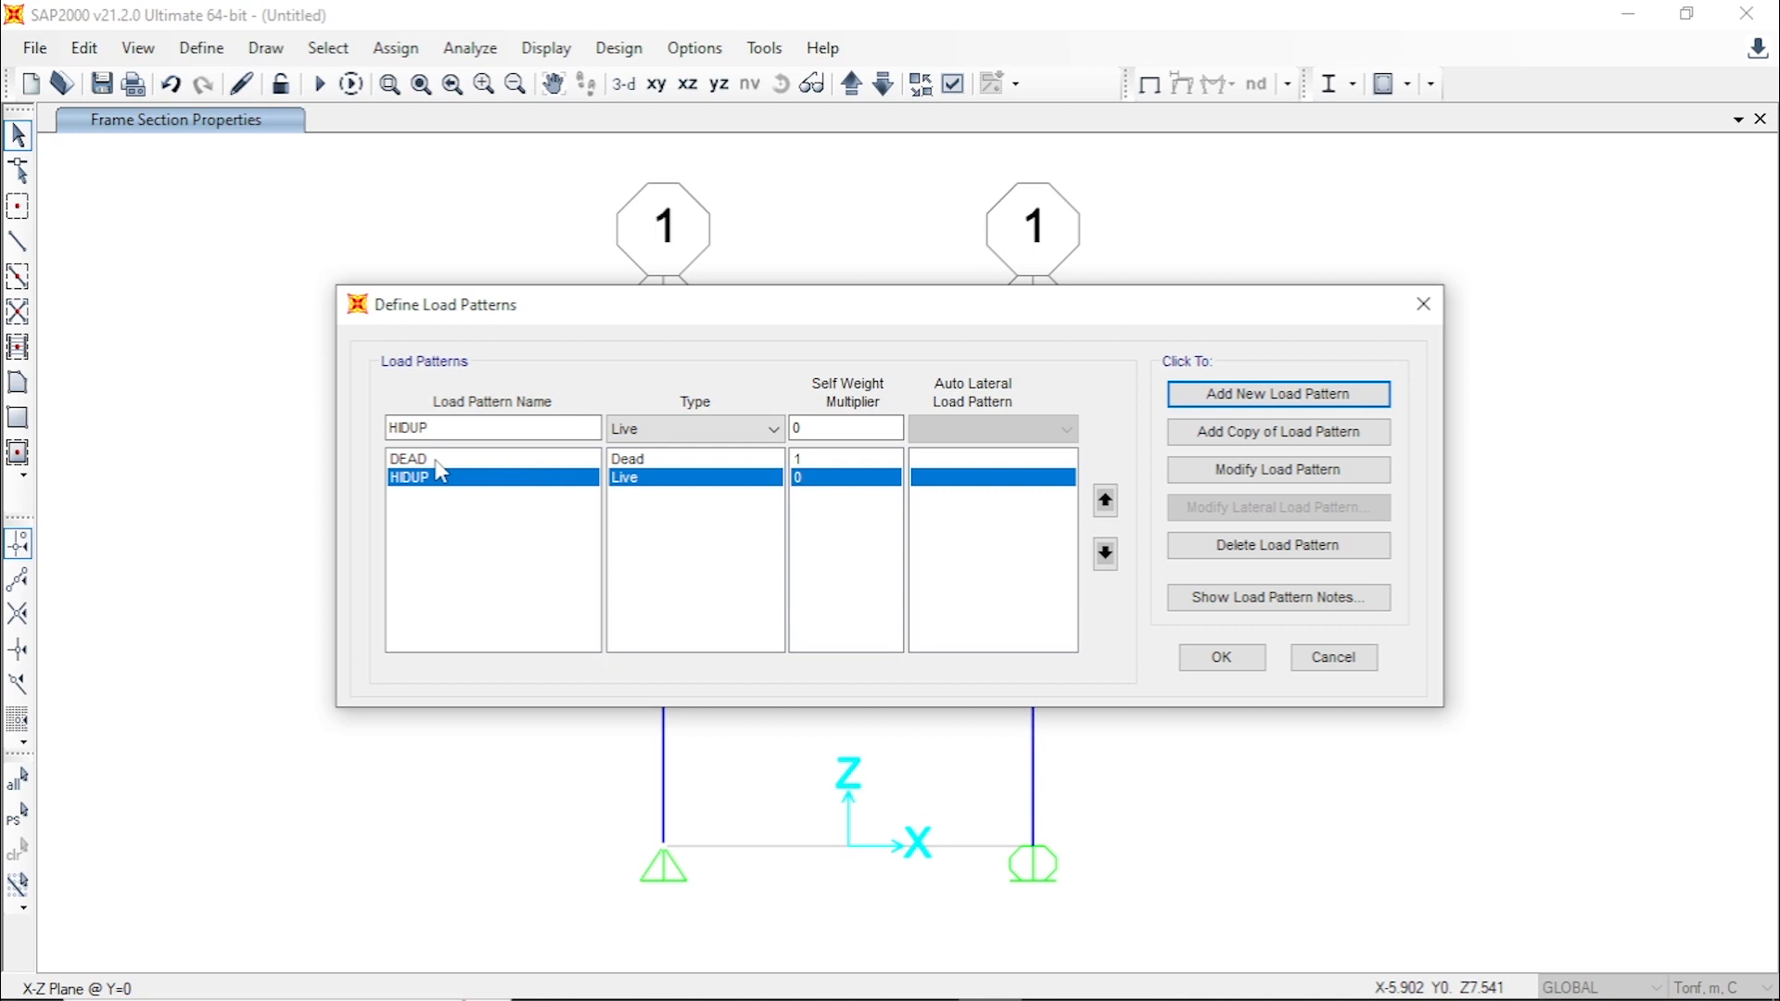
pyautogui.click(1222, 659)
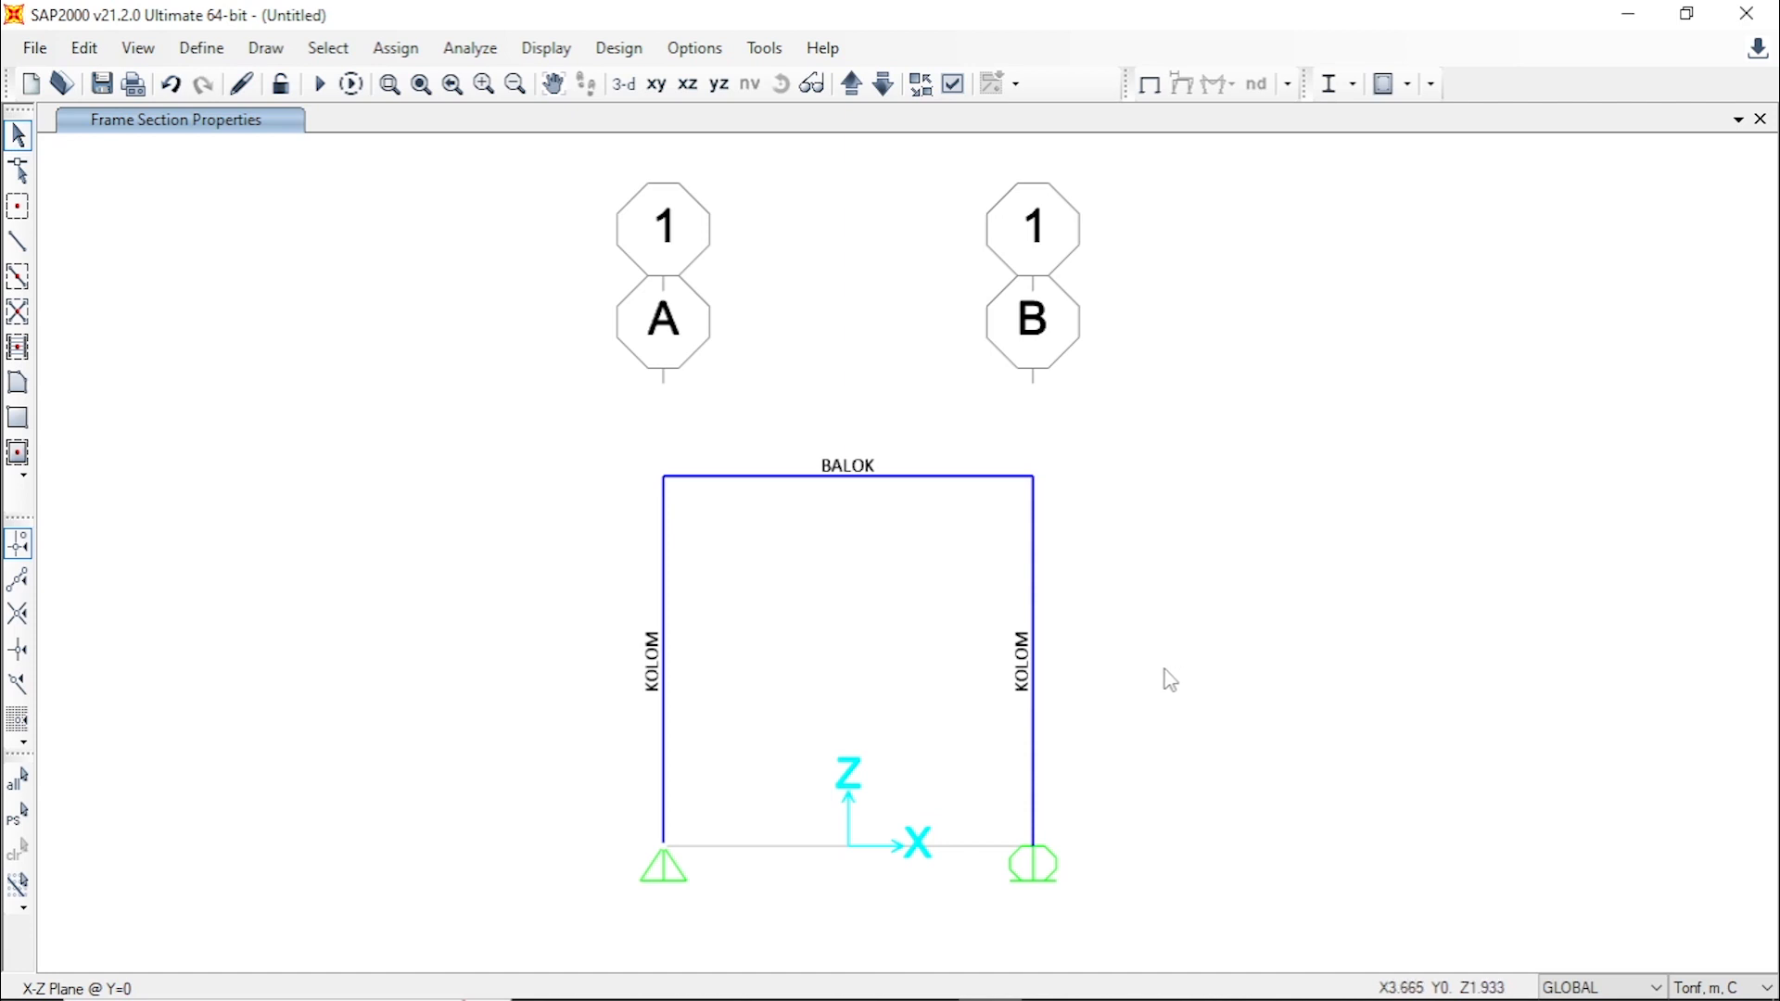
# - Review the defined load cases and their types, including the one for HIDUP
pyautogui.click(201, 47)
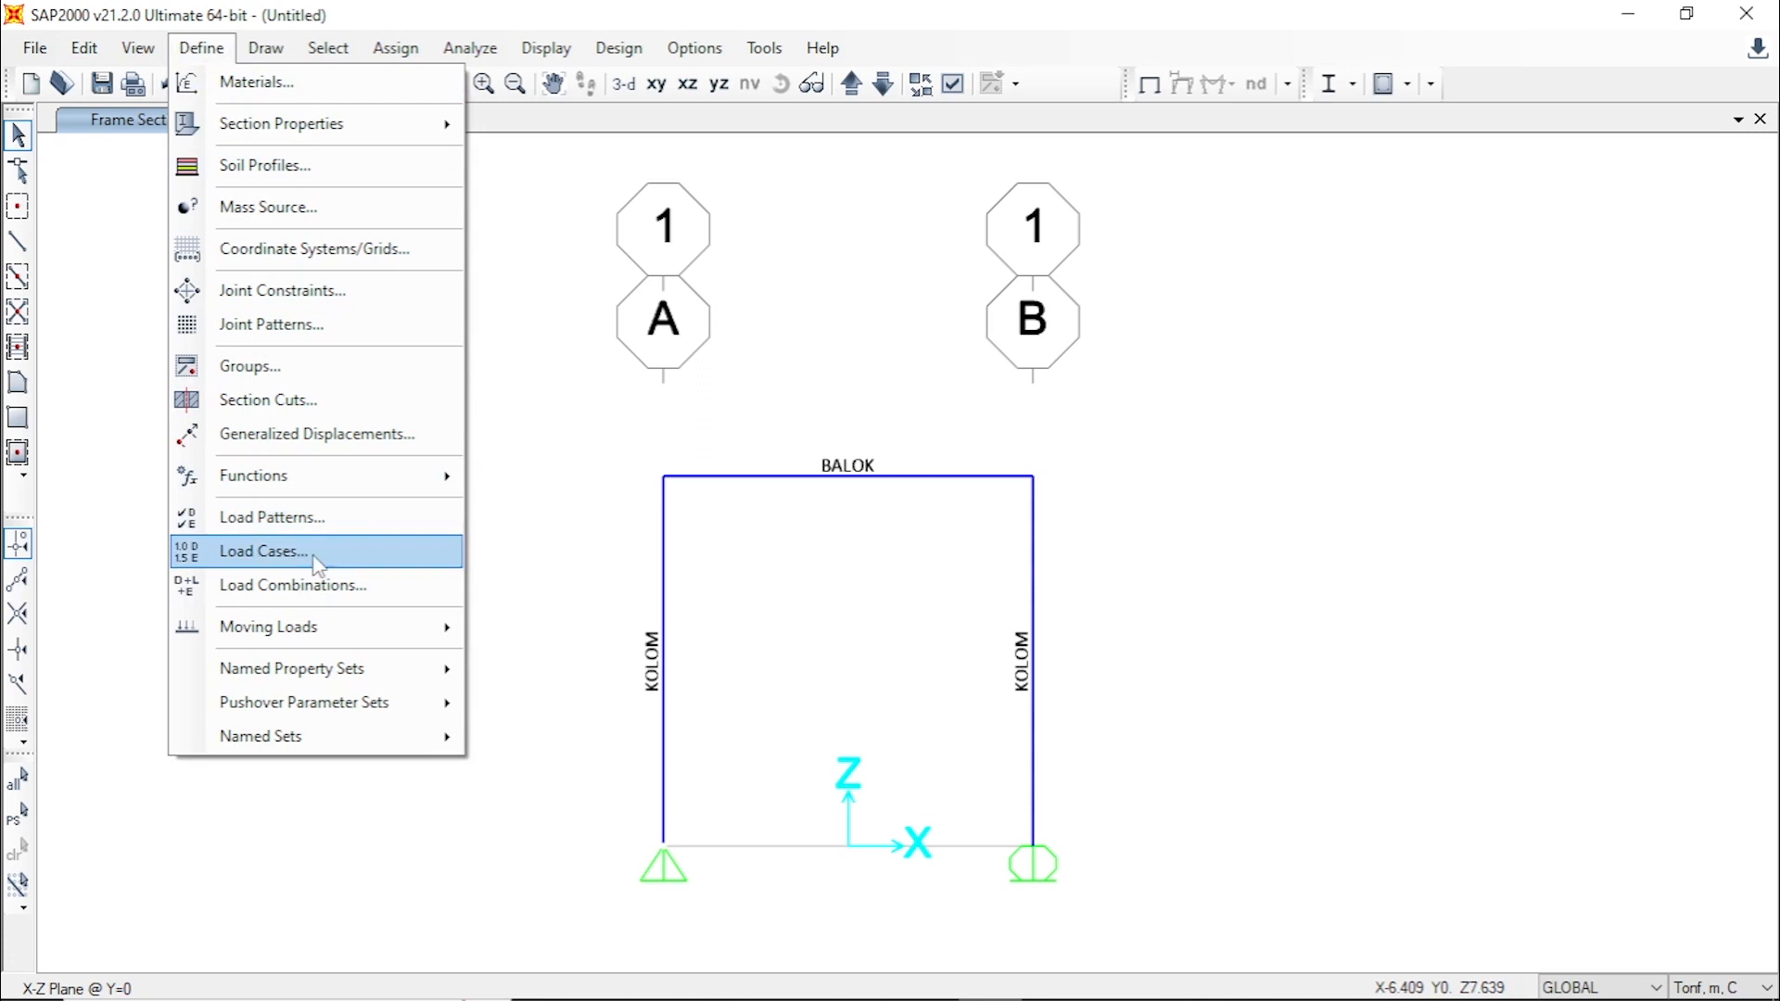
pyautogui.click(370, 555)
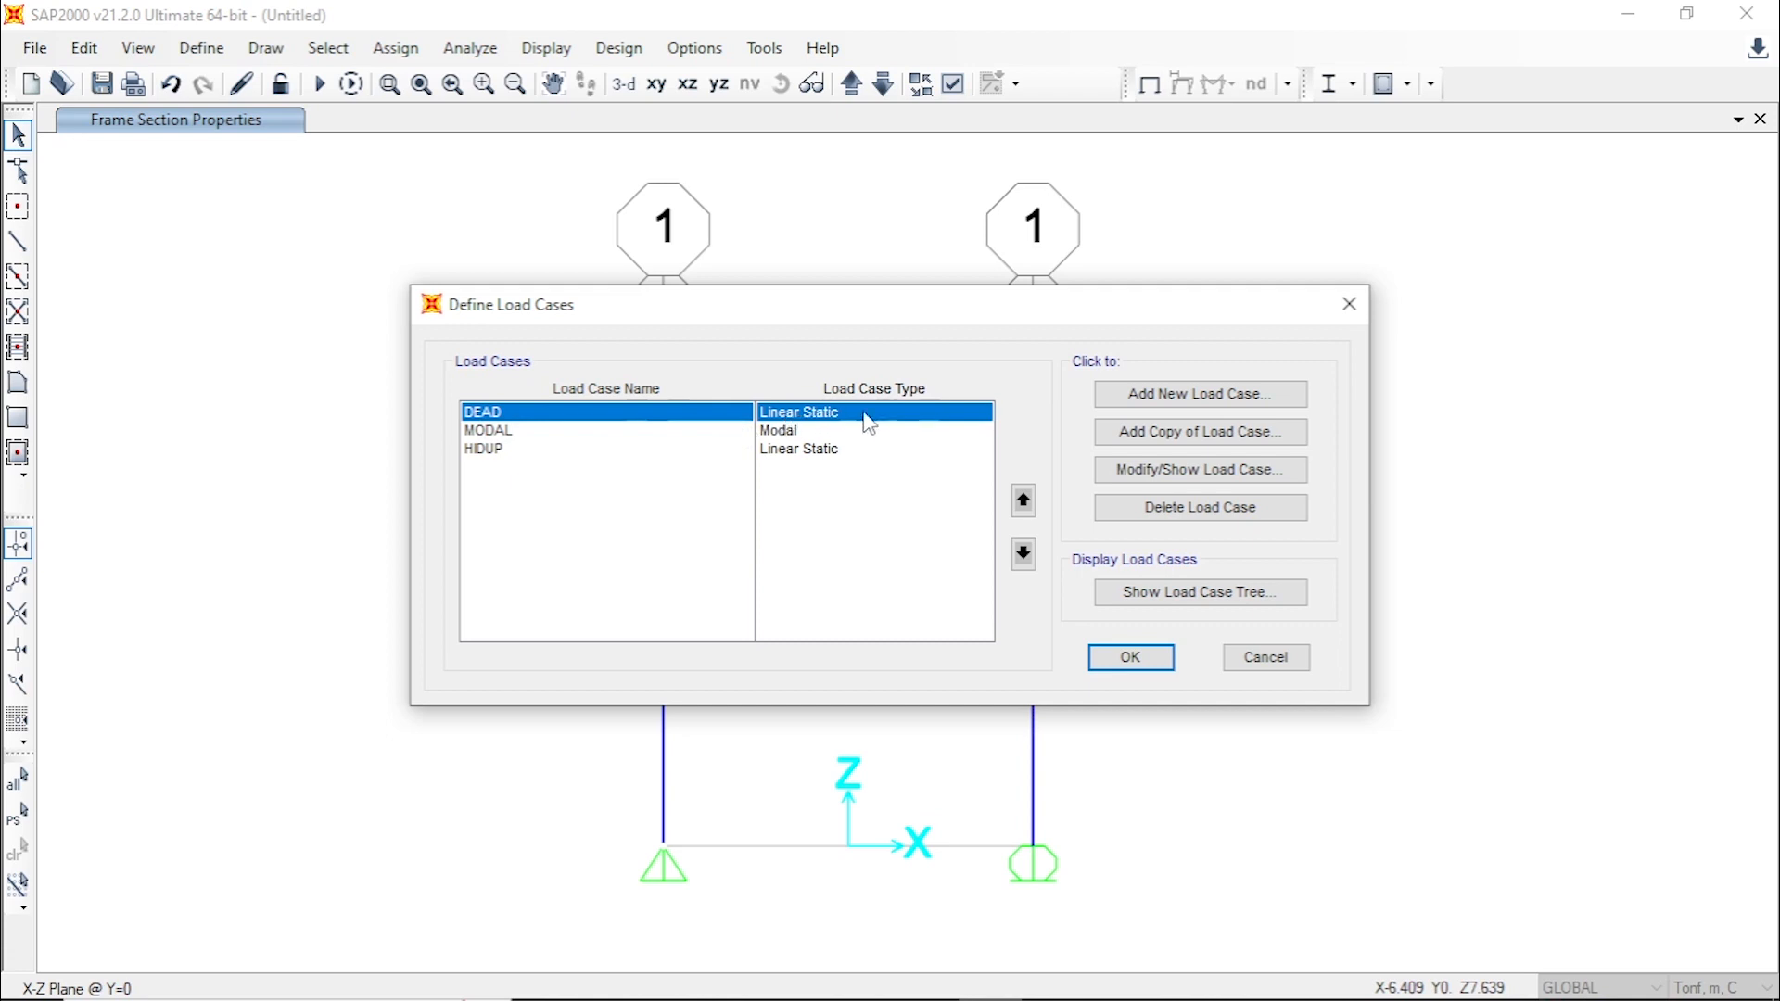
pyautogui.click(476, 450)
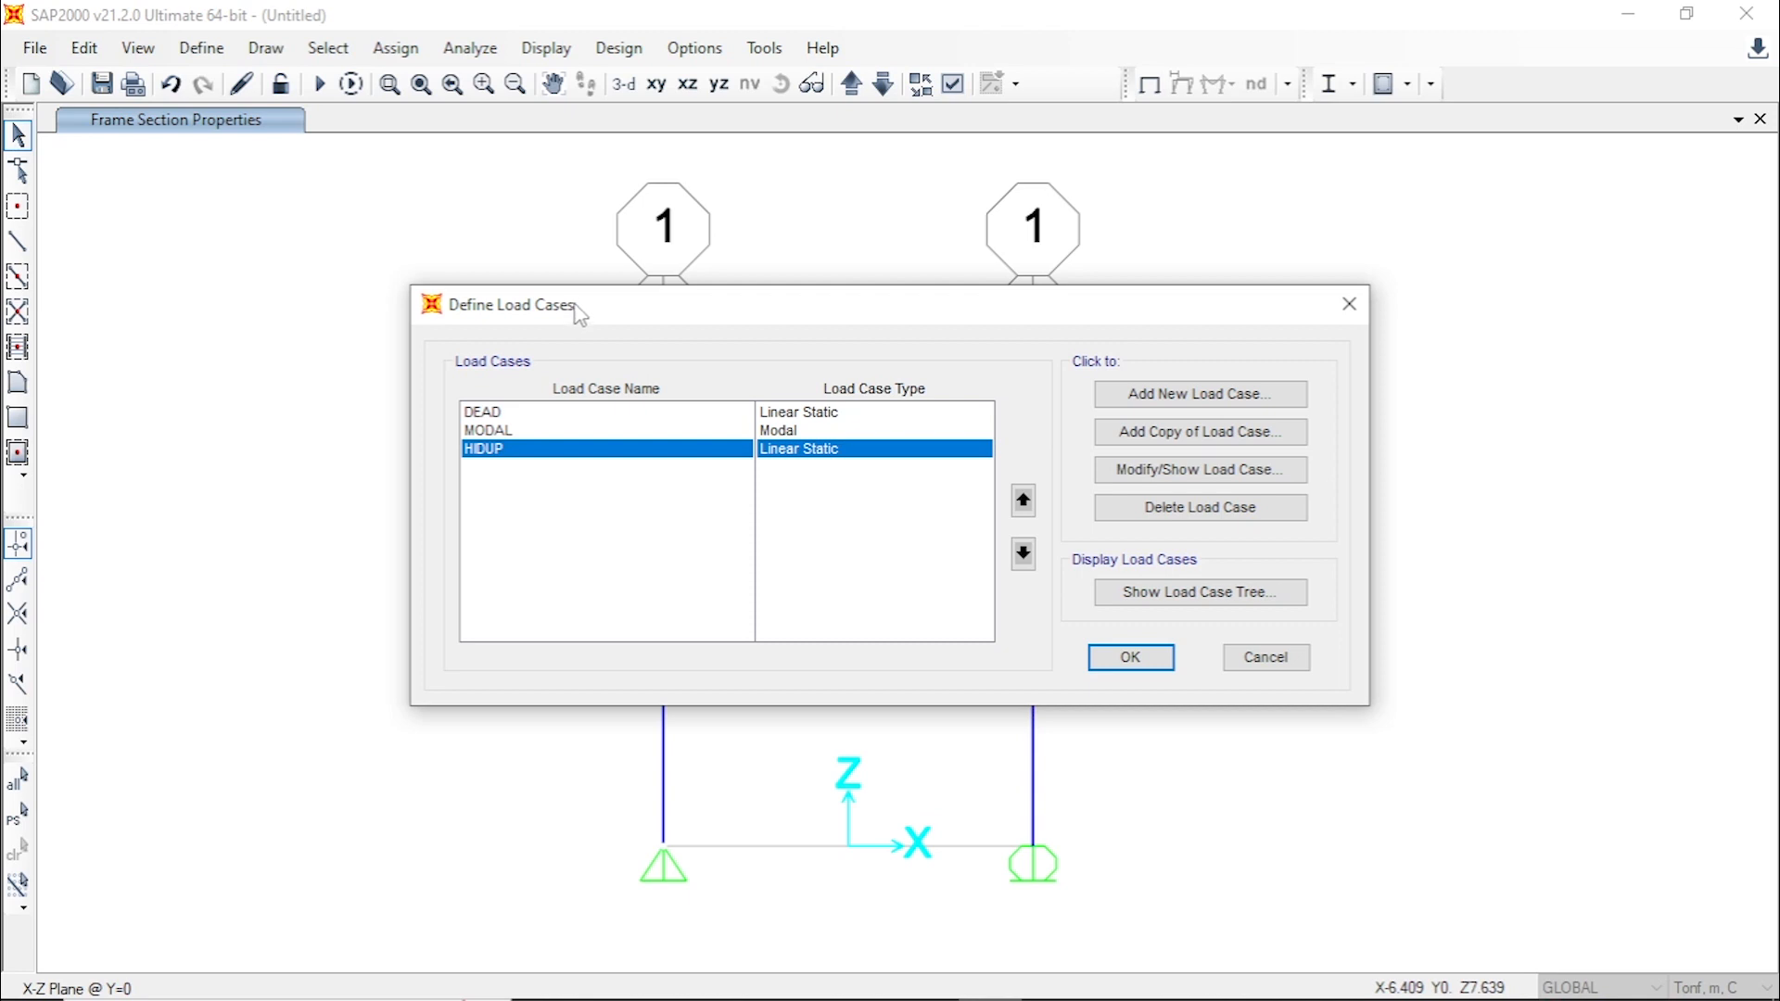
pyautogui.click(1142, 664)
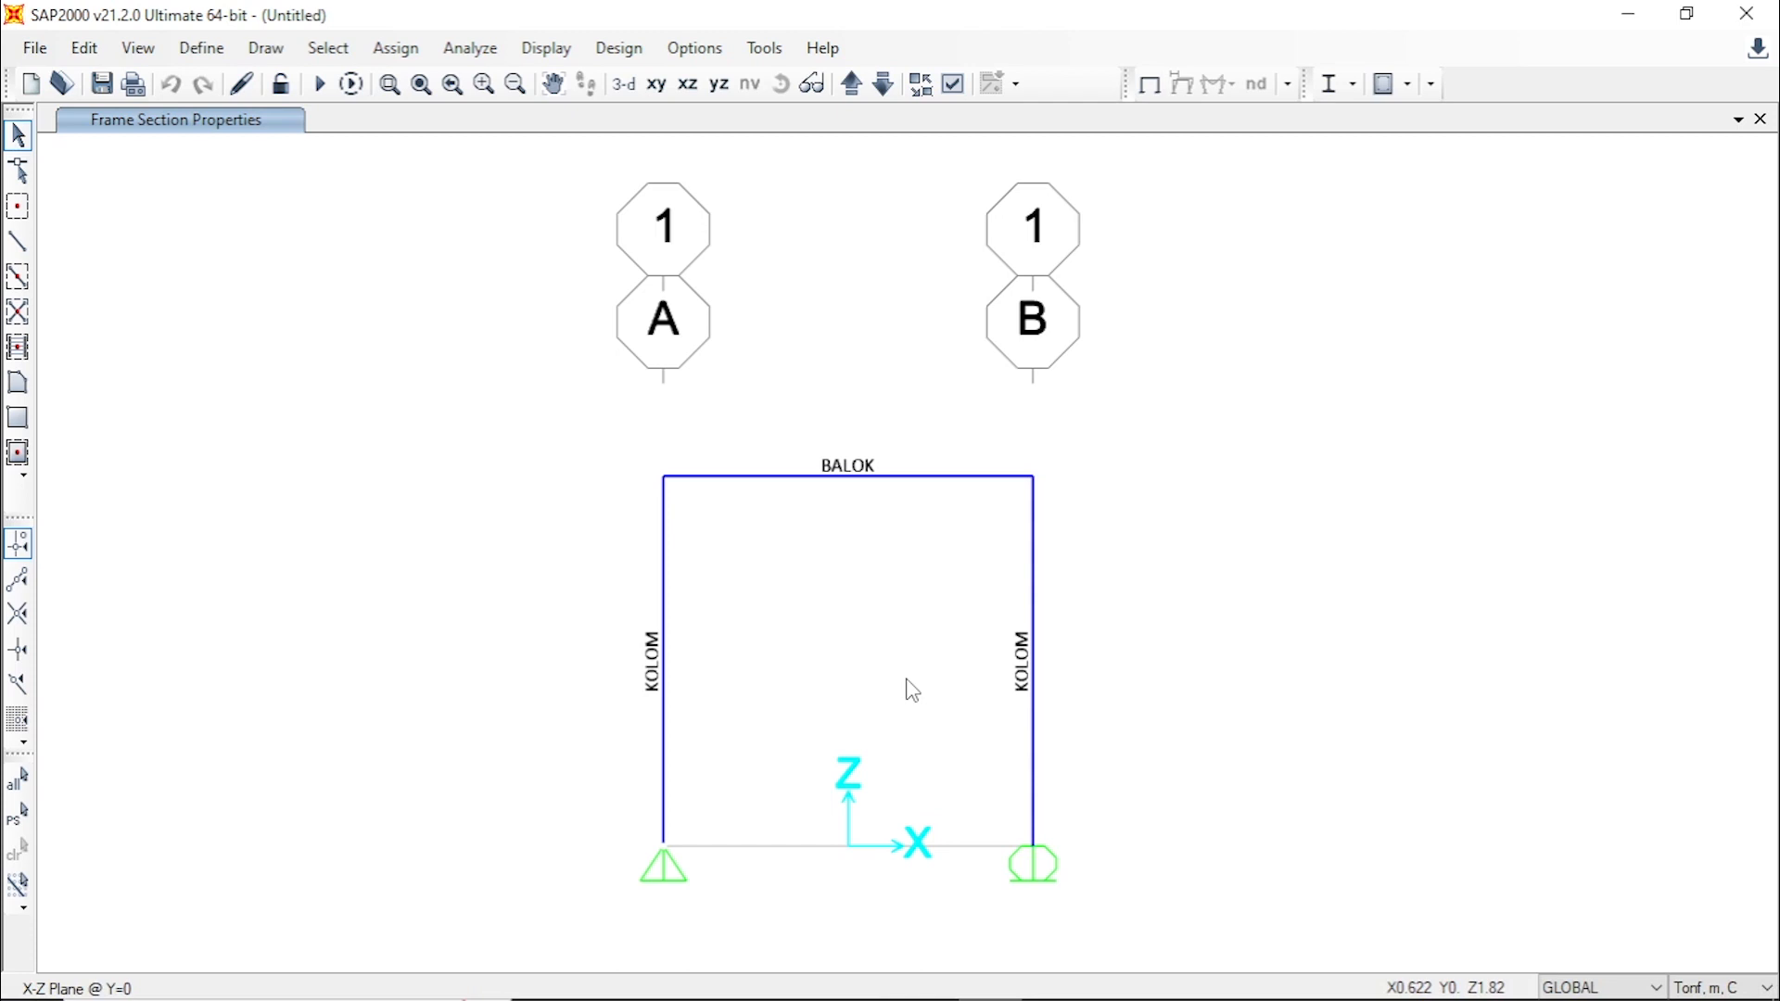
# - Create the Linear Add load combination COMB1 and add the DEAD case with scale factor 1.2
pyautogui.click(192, 54)
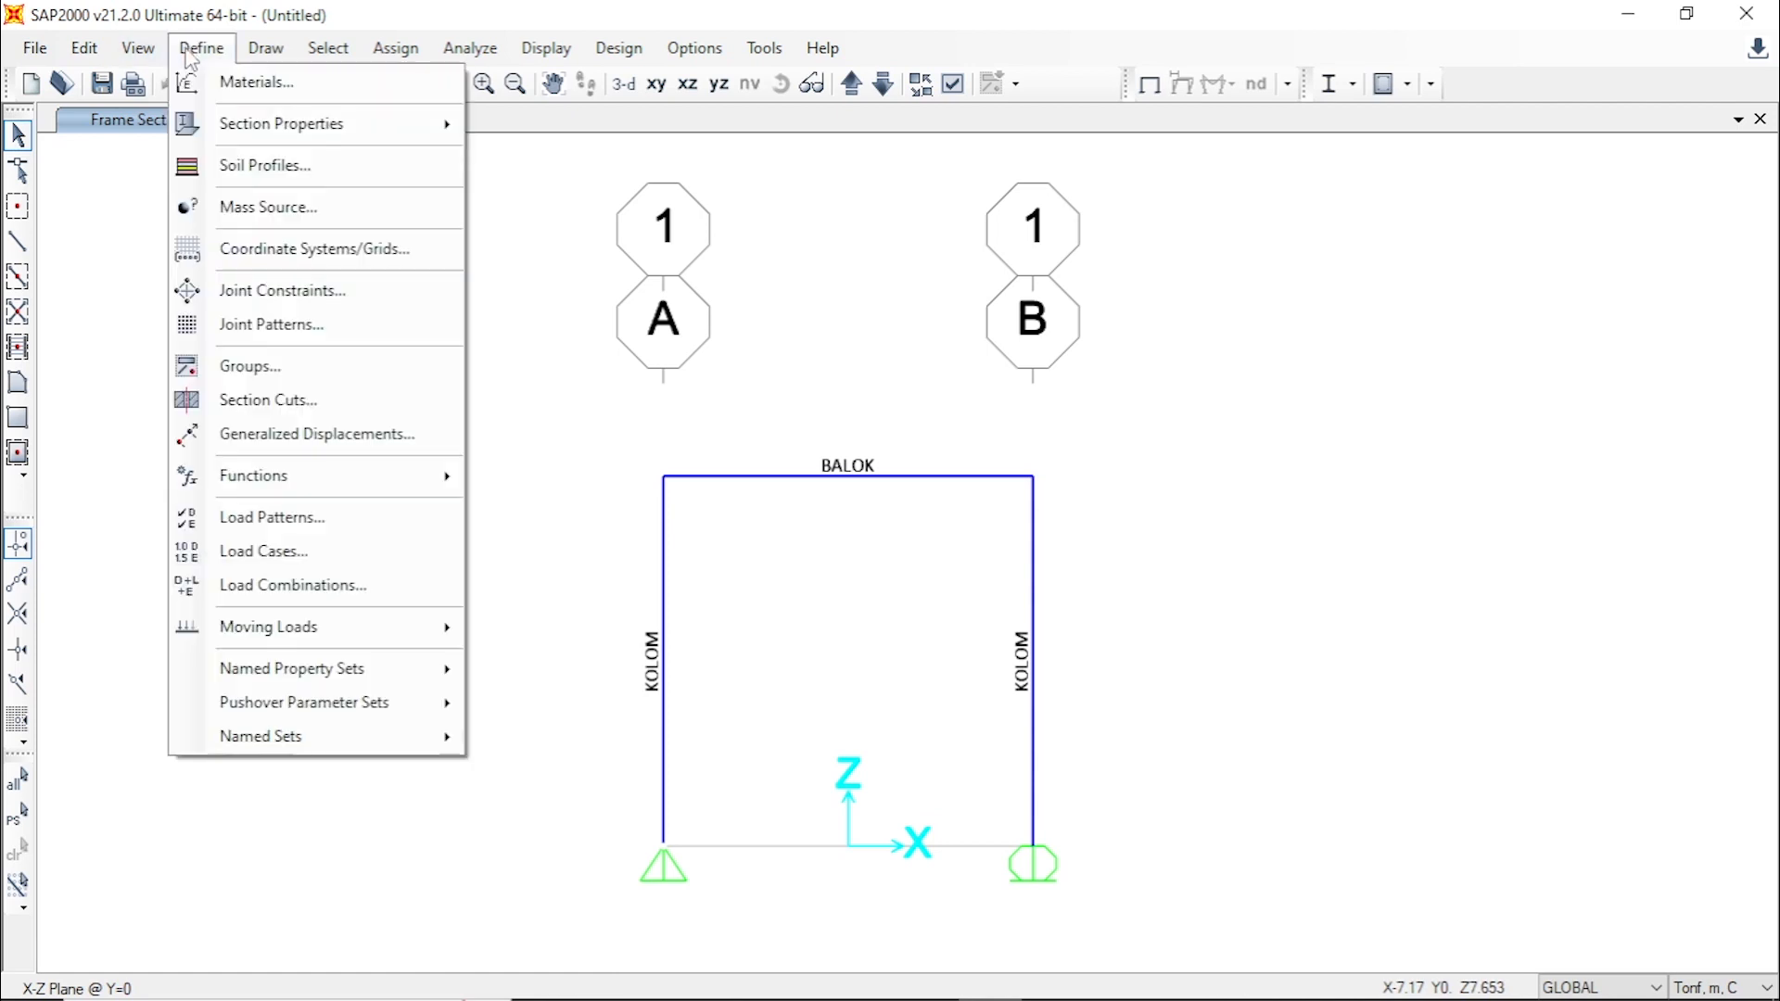
pyautogui.click(386, 592)
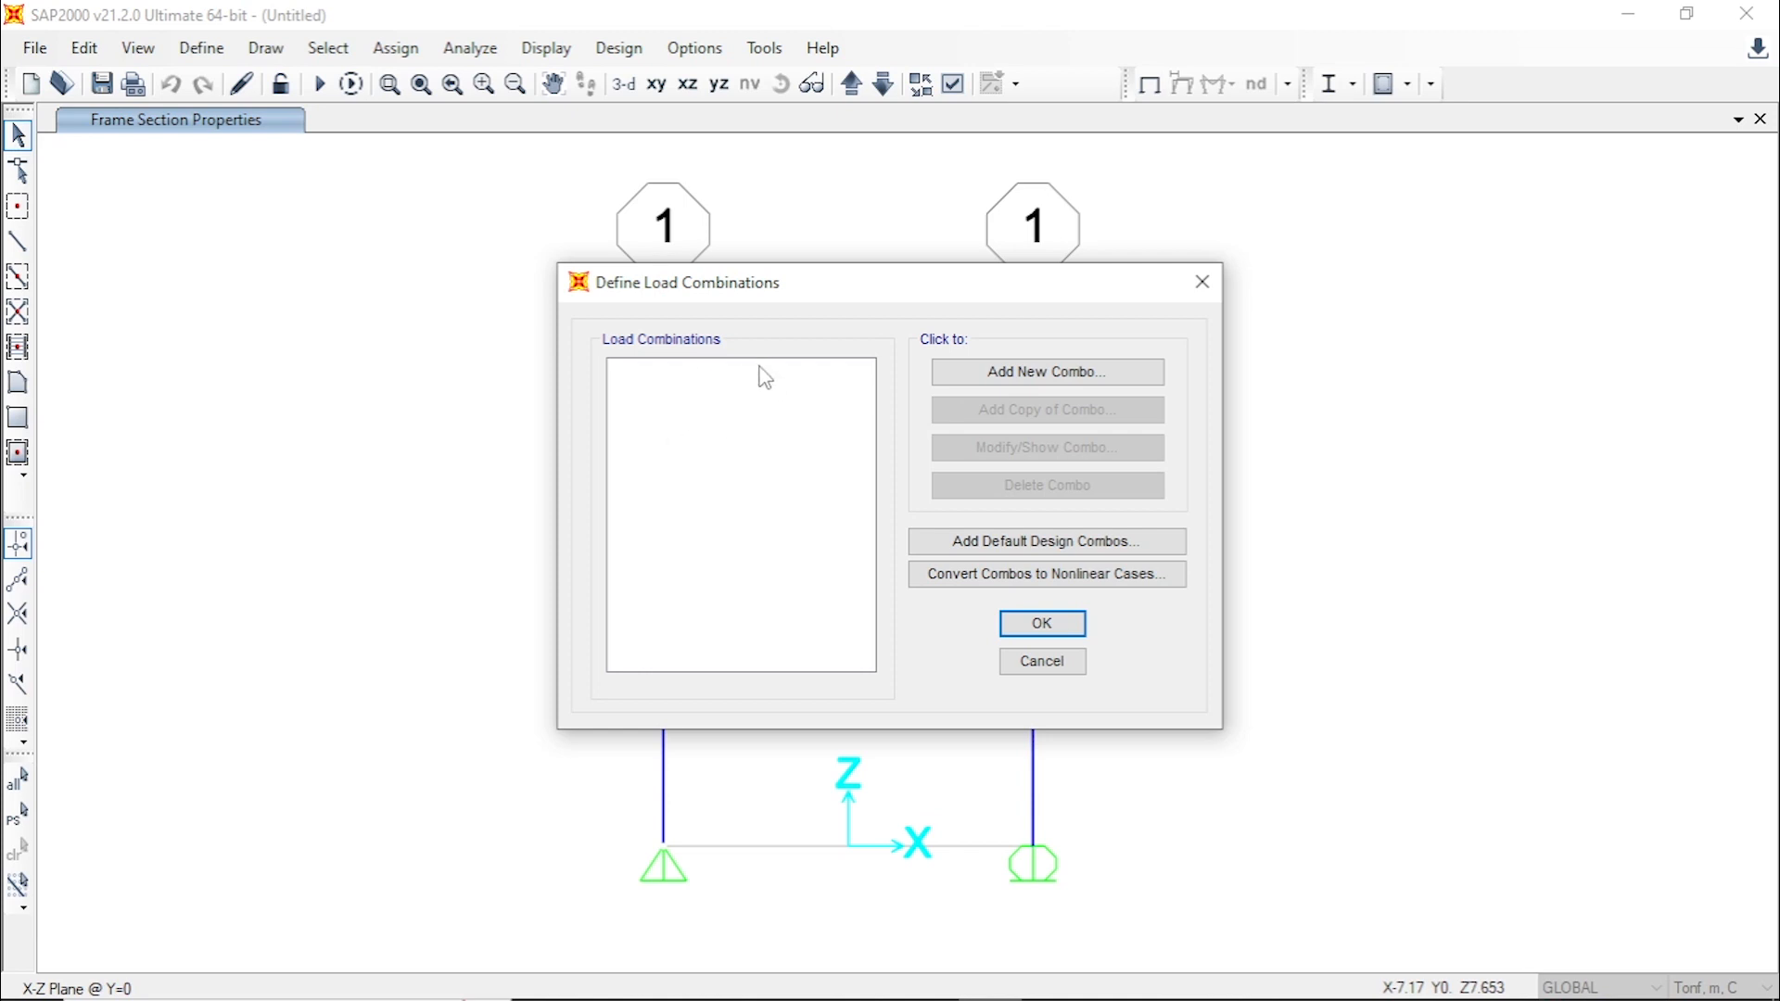
pyautogui.click(1025, 370)
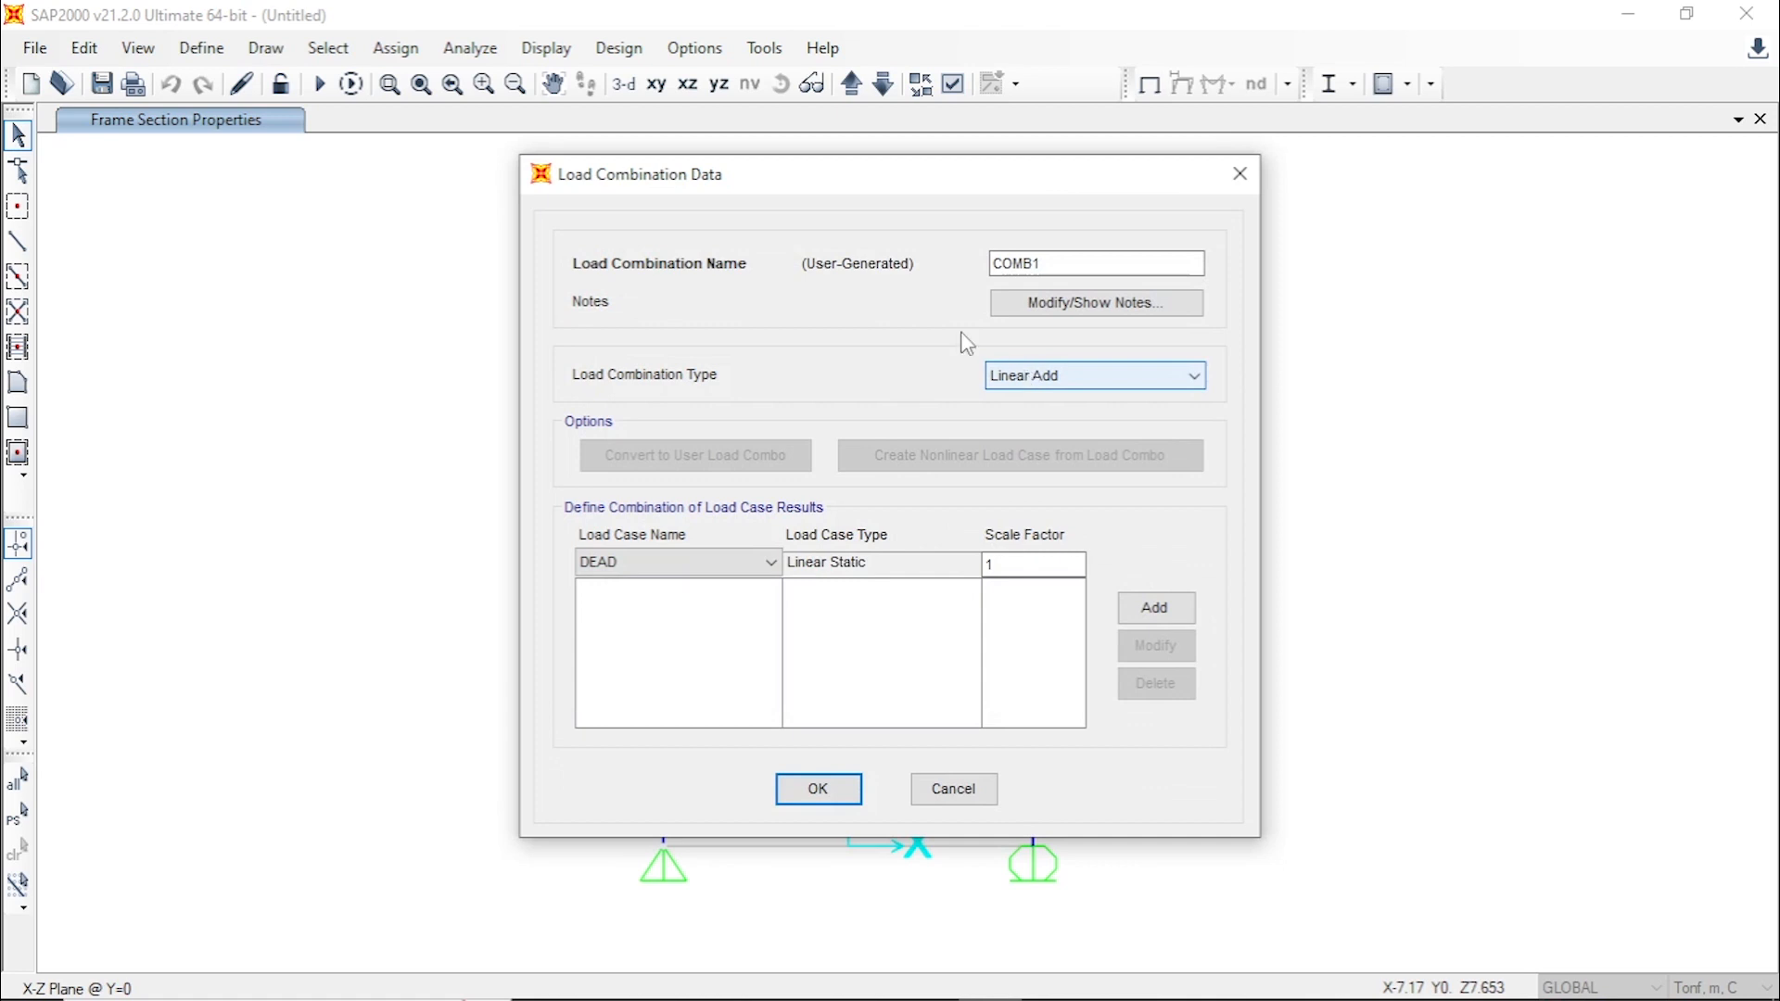
pyautogui.click(1039, 270)
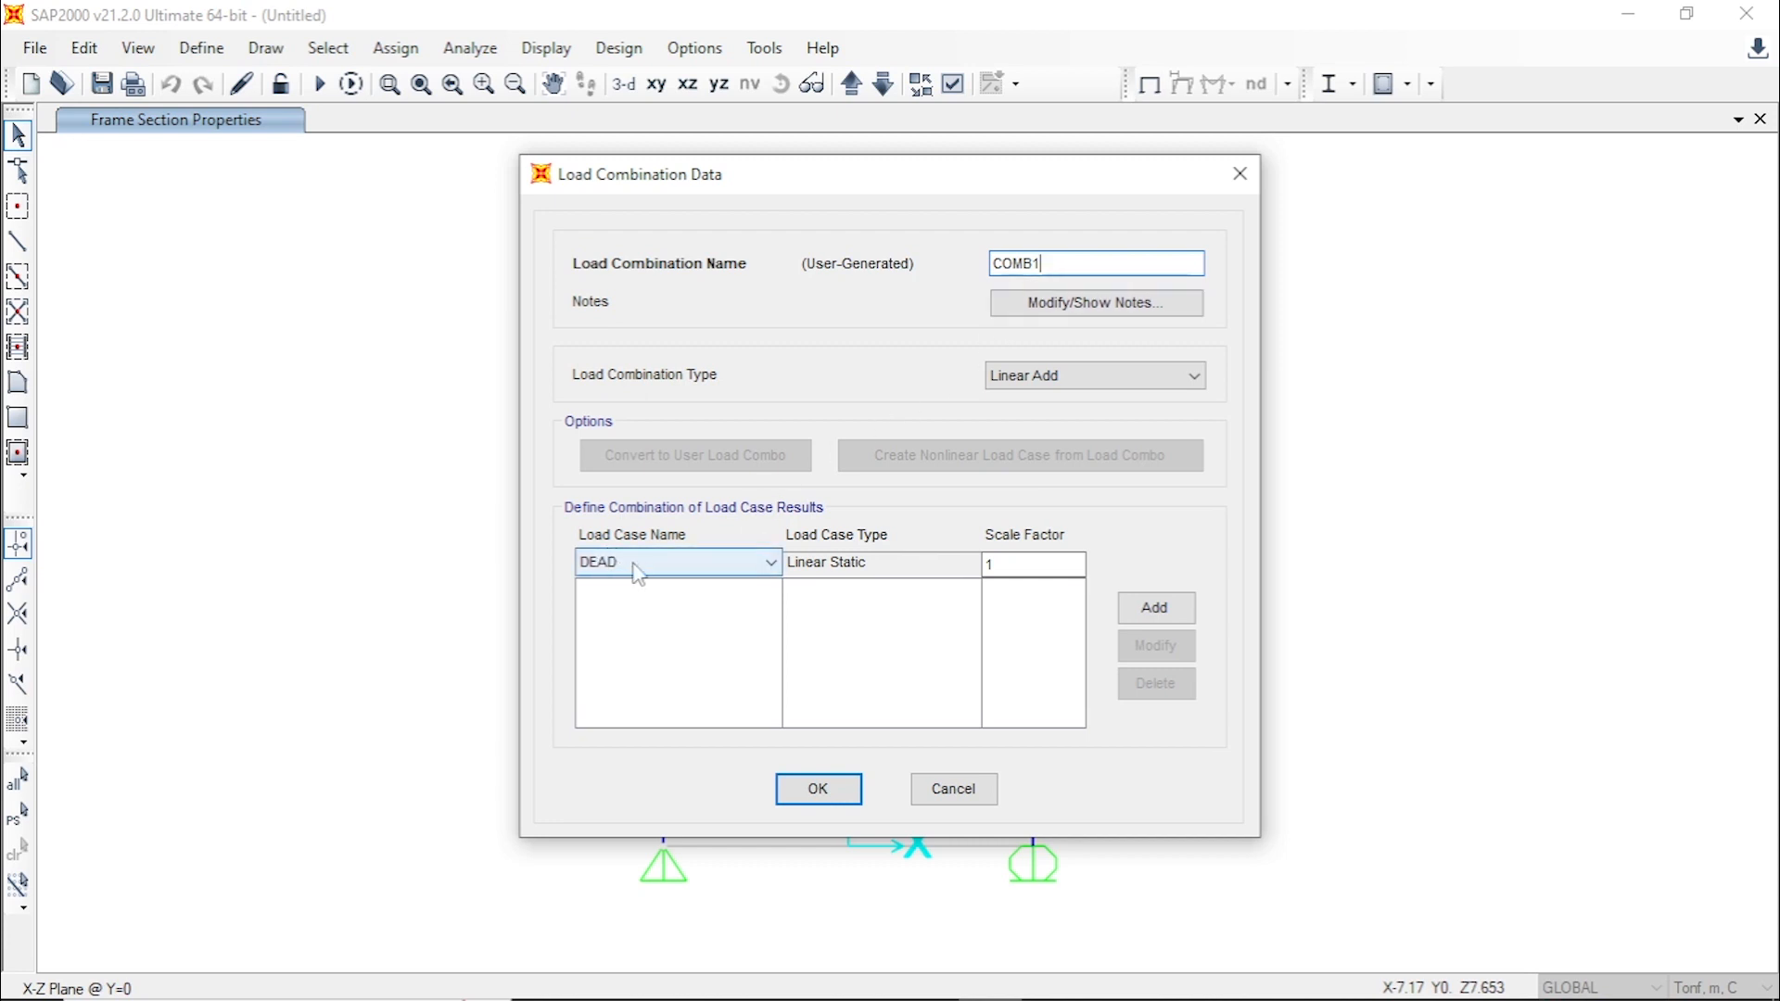
pyautogui.click(1011, 566)
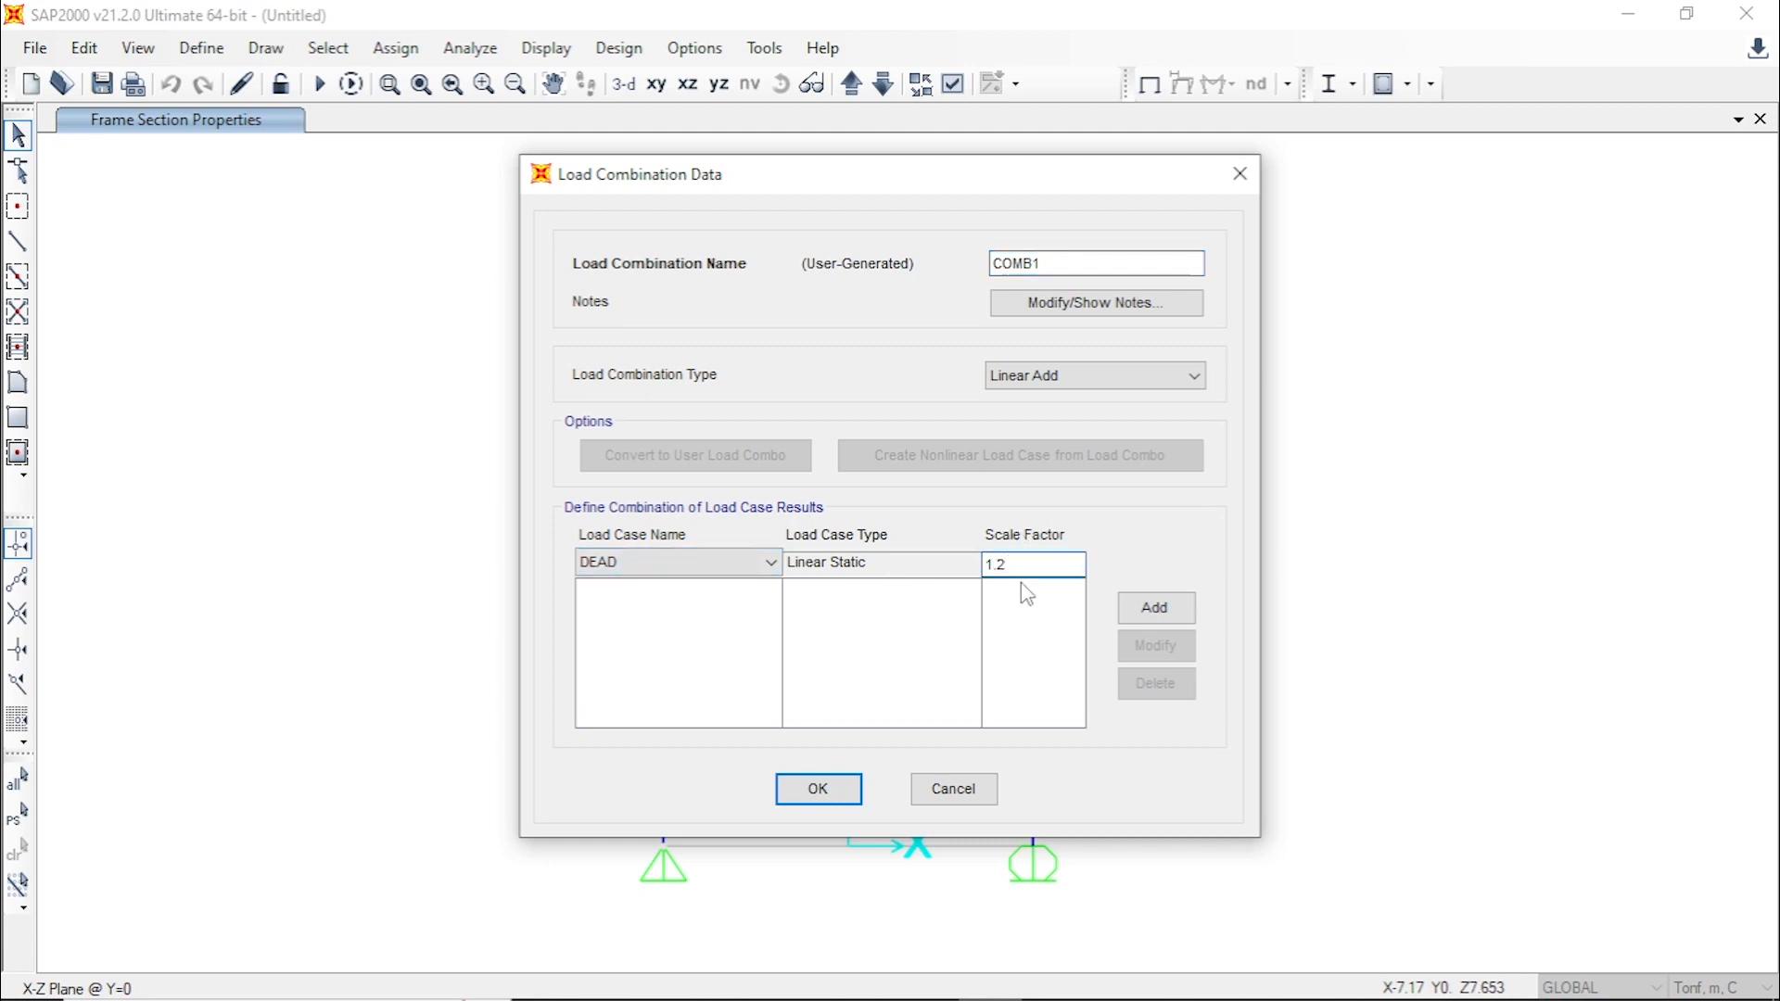
pyautogui.click(1149, 609)
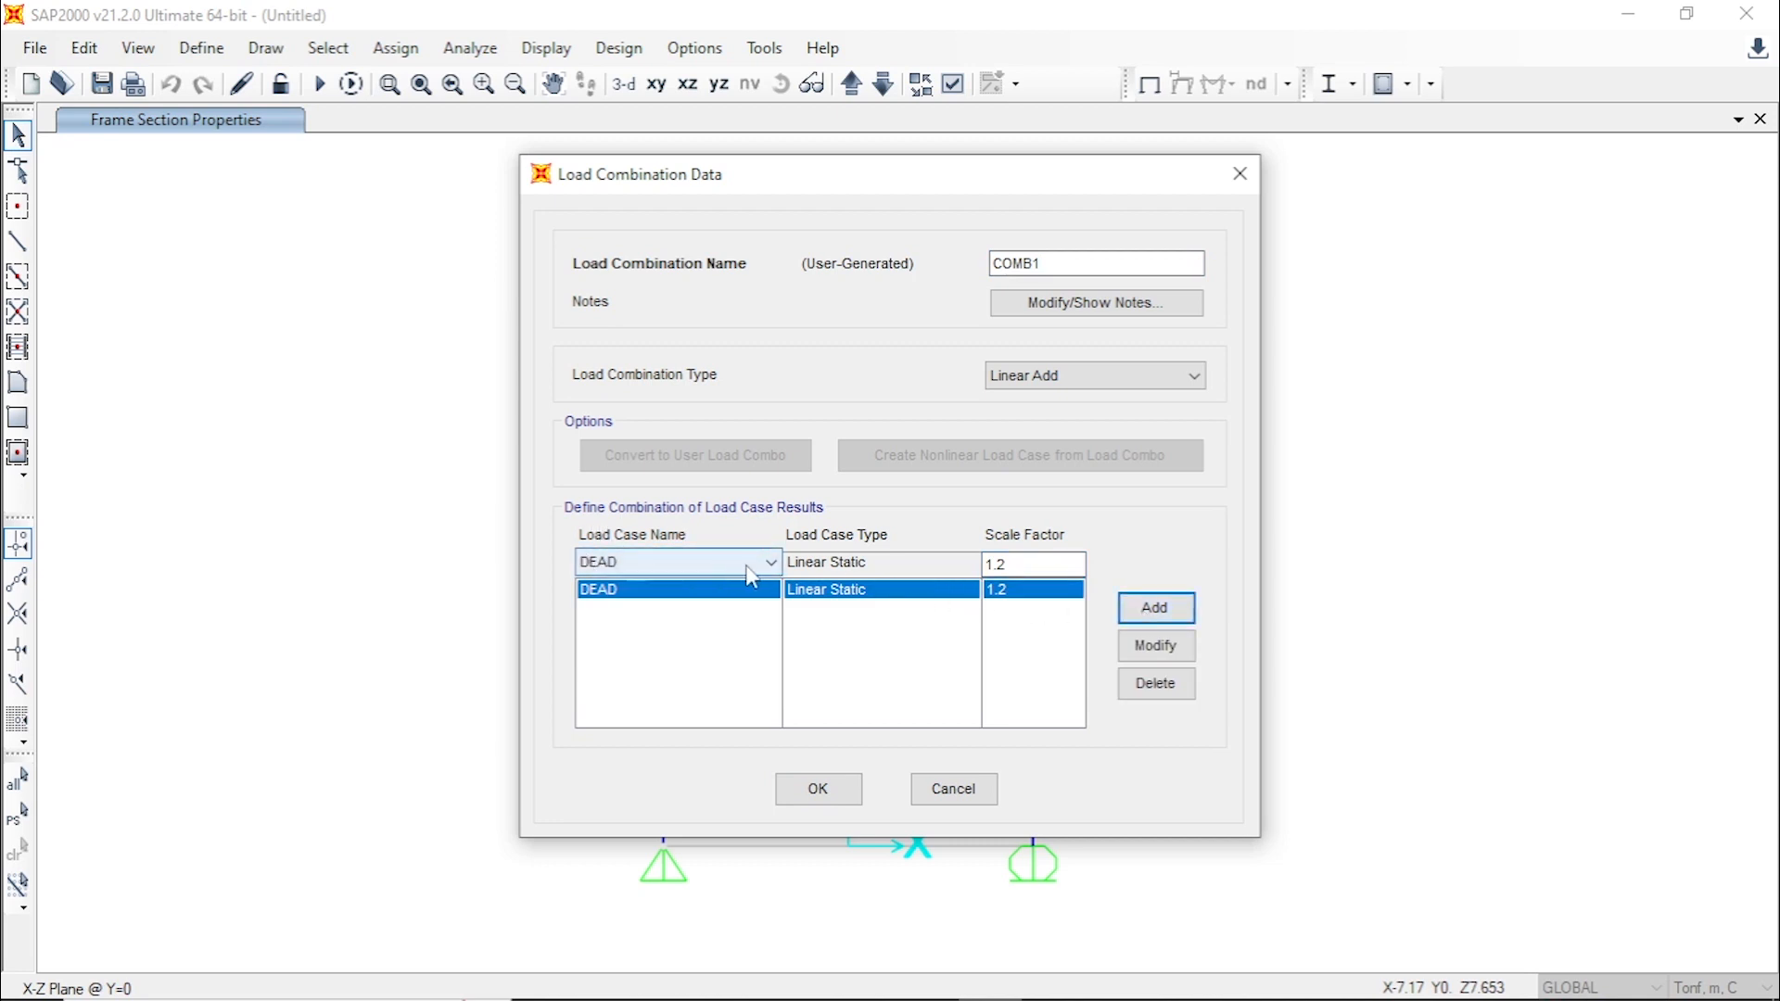
# - Add the HIDUP case to COMB1 with scale factor 1.6 and accept the load combination definitions
pyautogui.click(772, 564)
pyautogui.click(636, 610)
pyautogui.click(1020, 566)
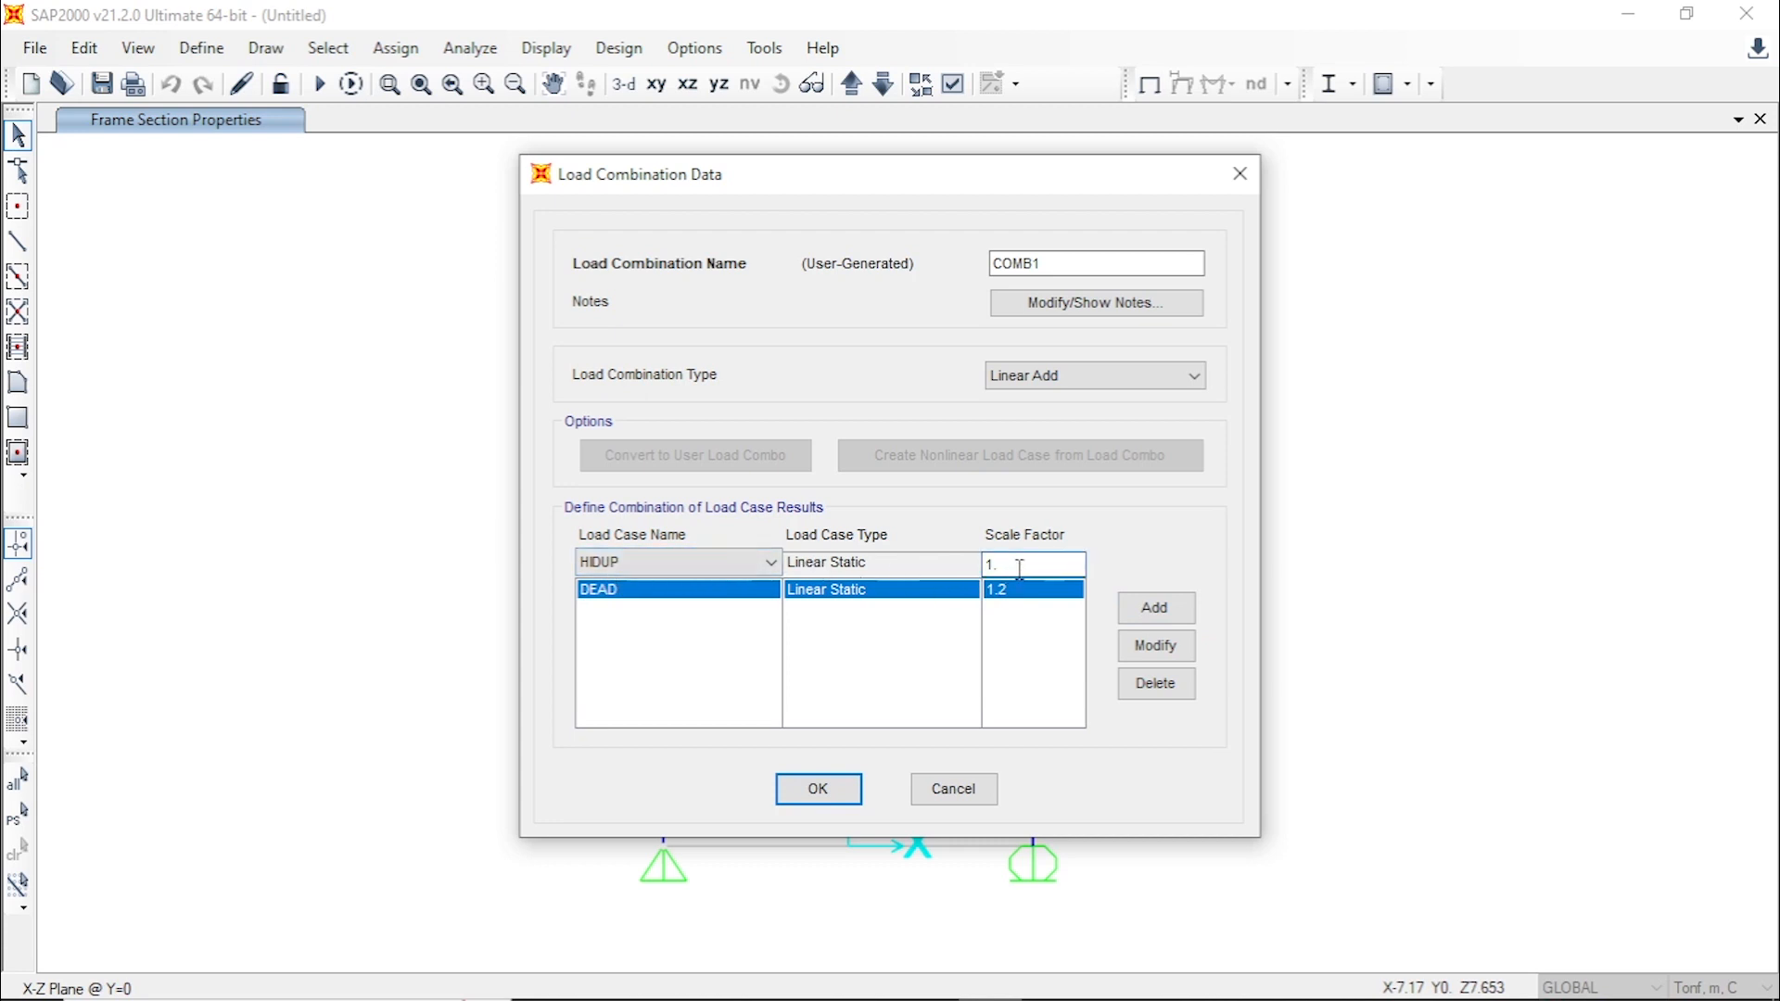
pyautogui.write('6')
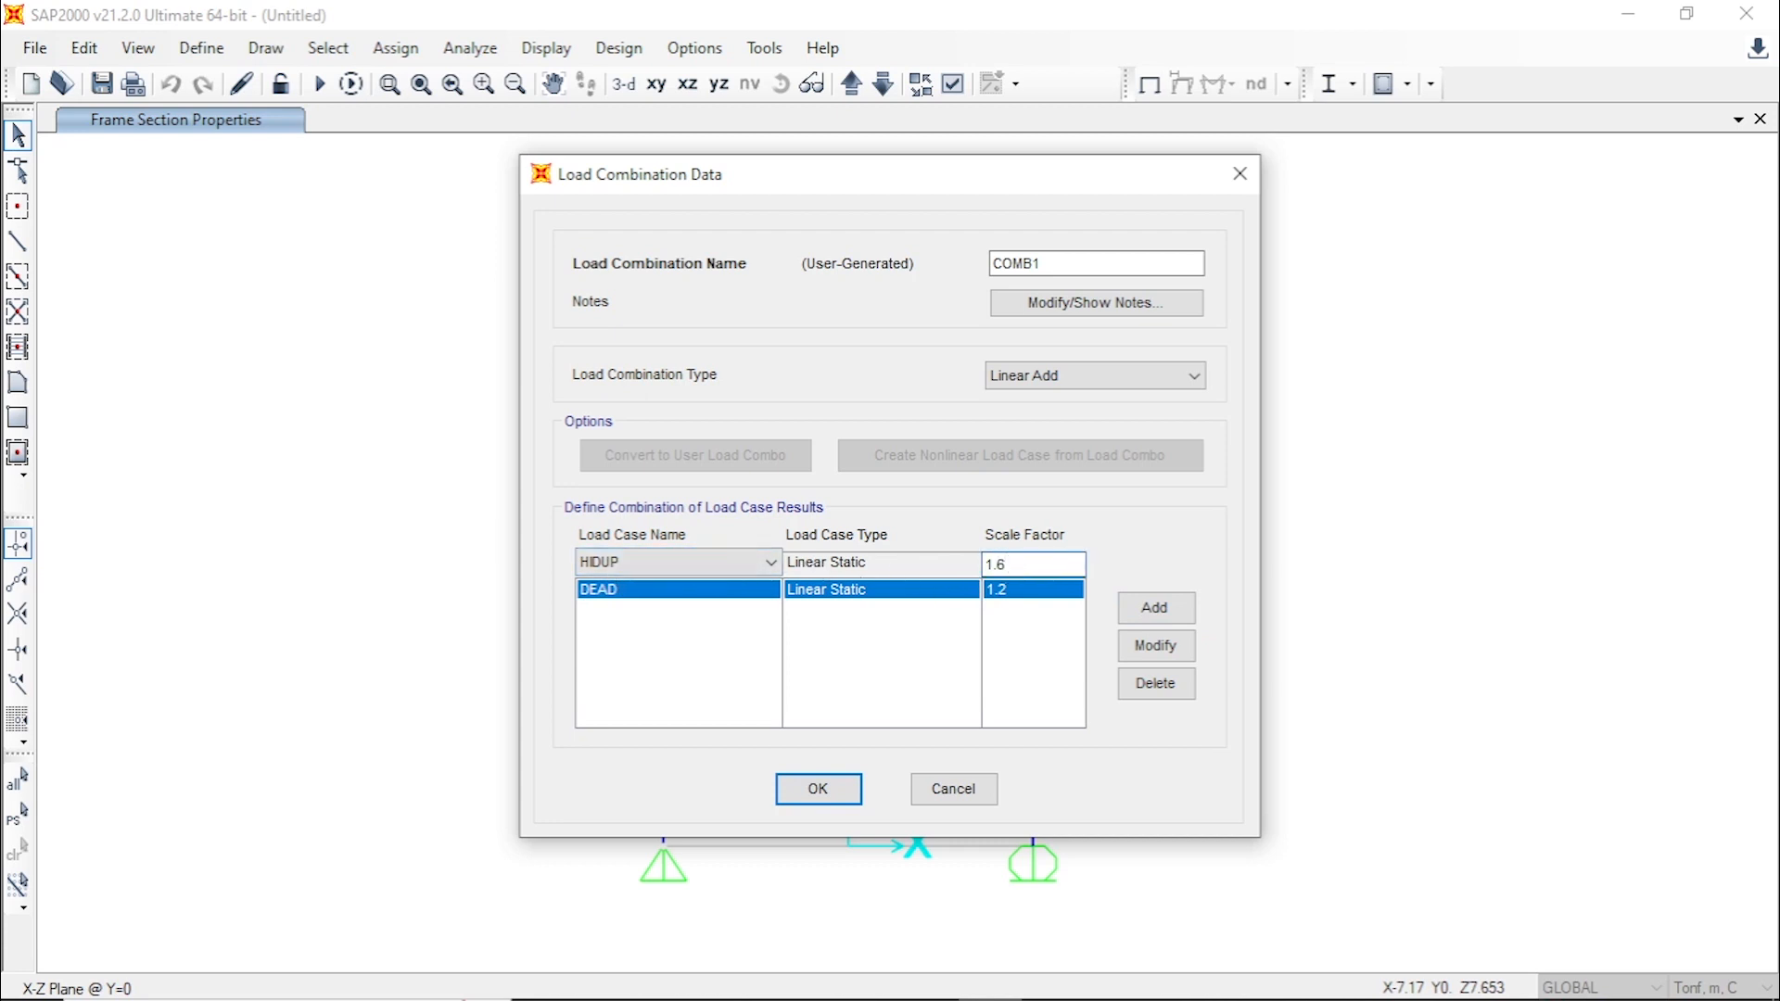
pyautogui.click(1156, 610)
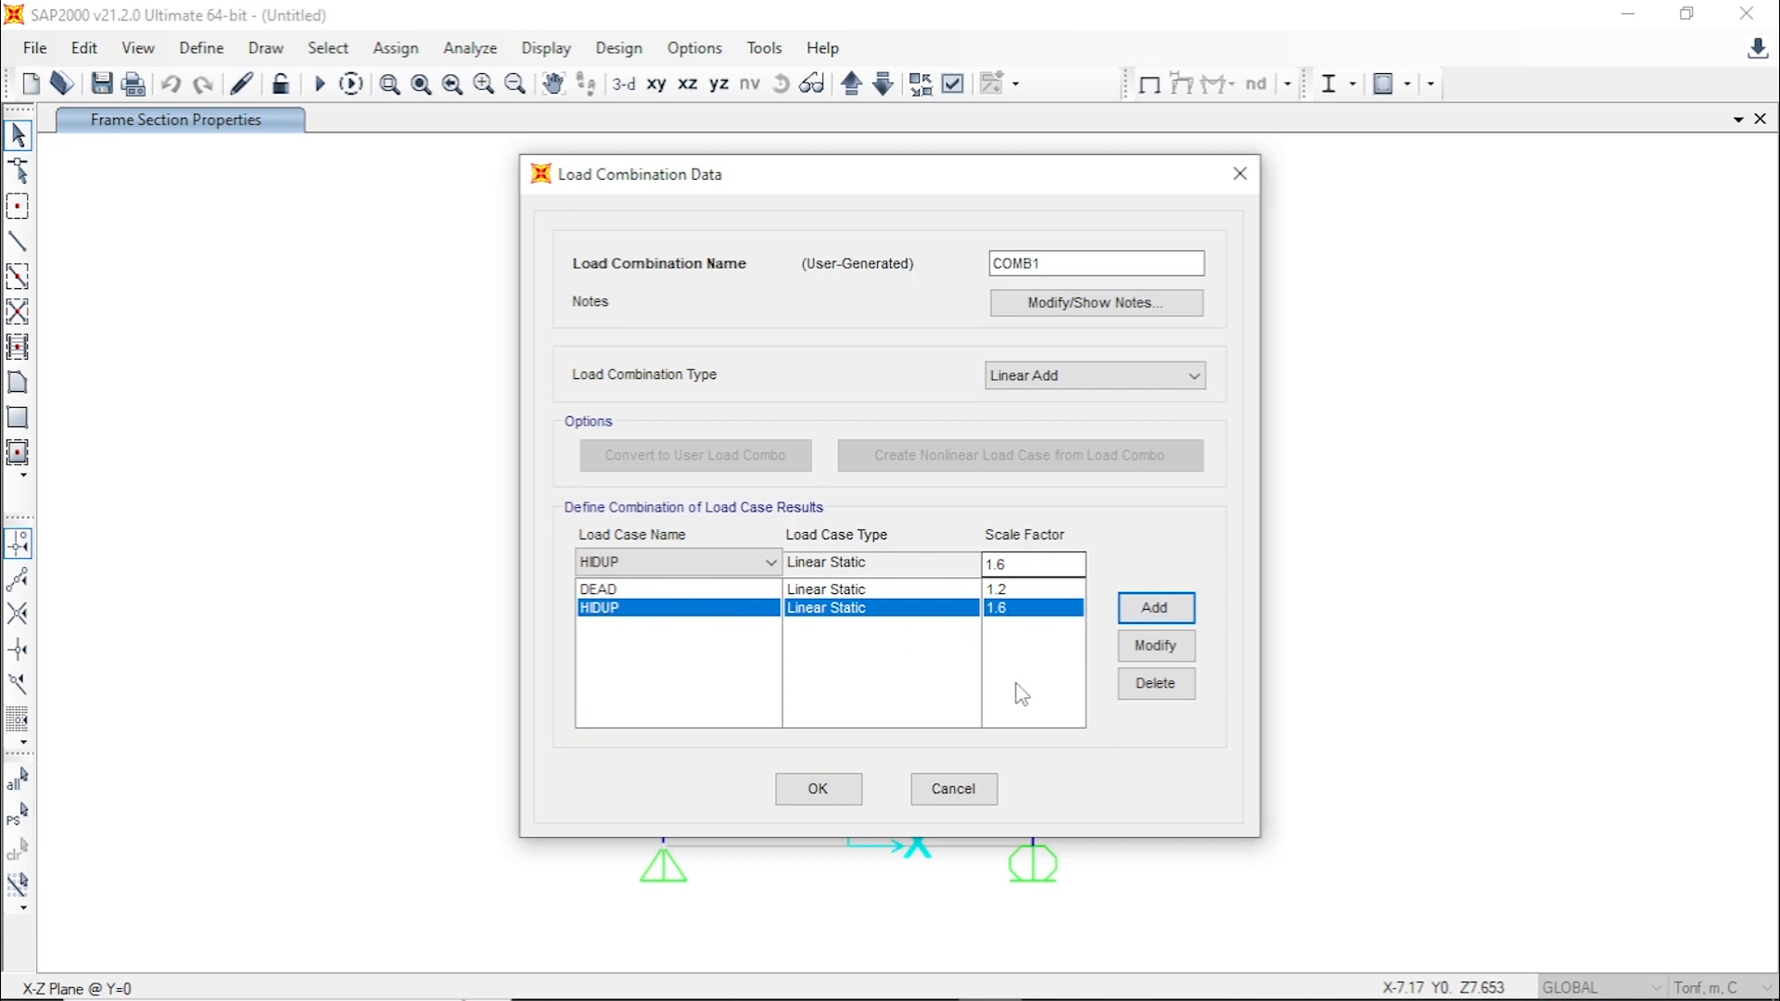
pyautogui.click(818, 791)
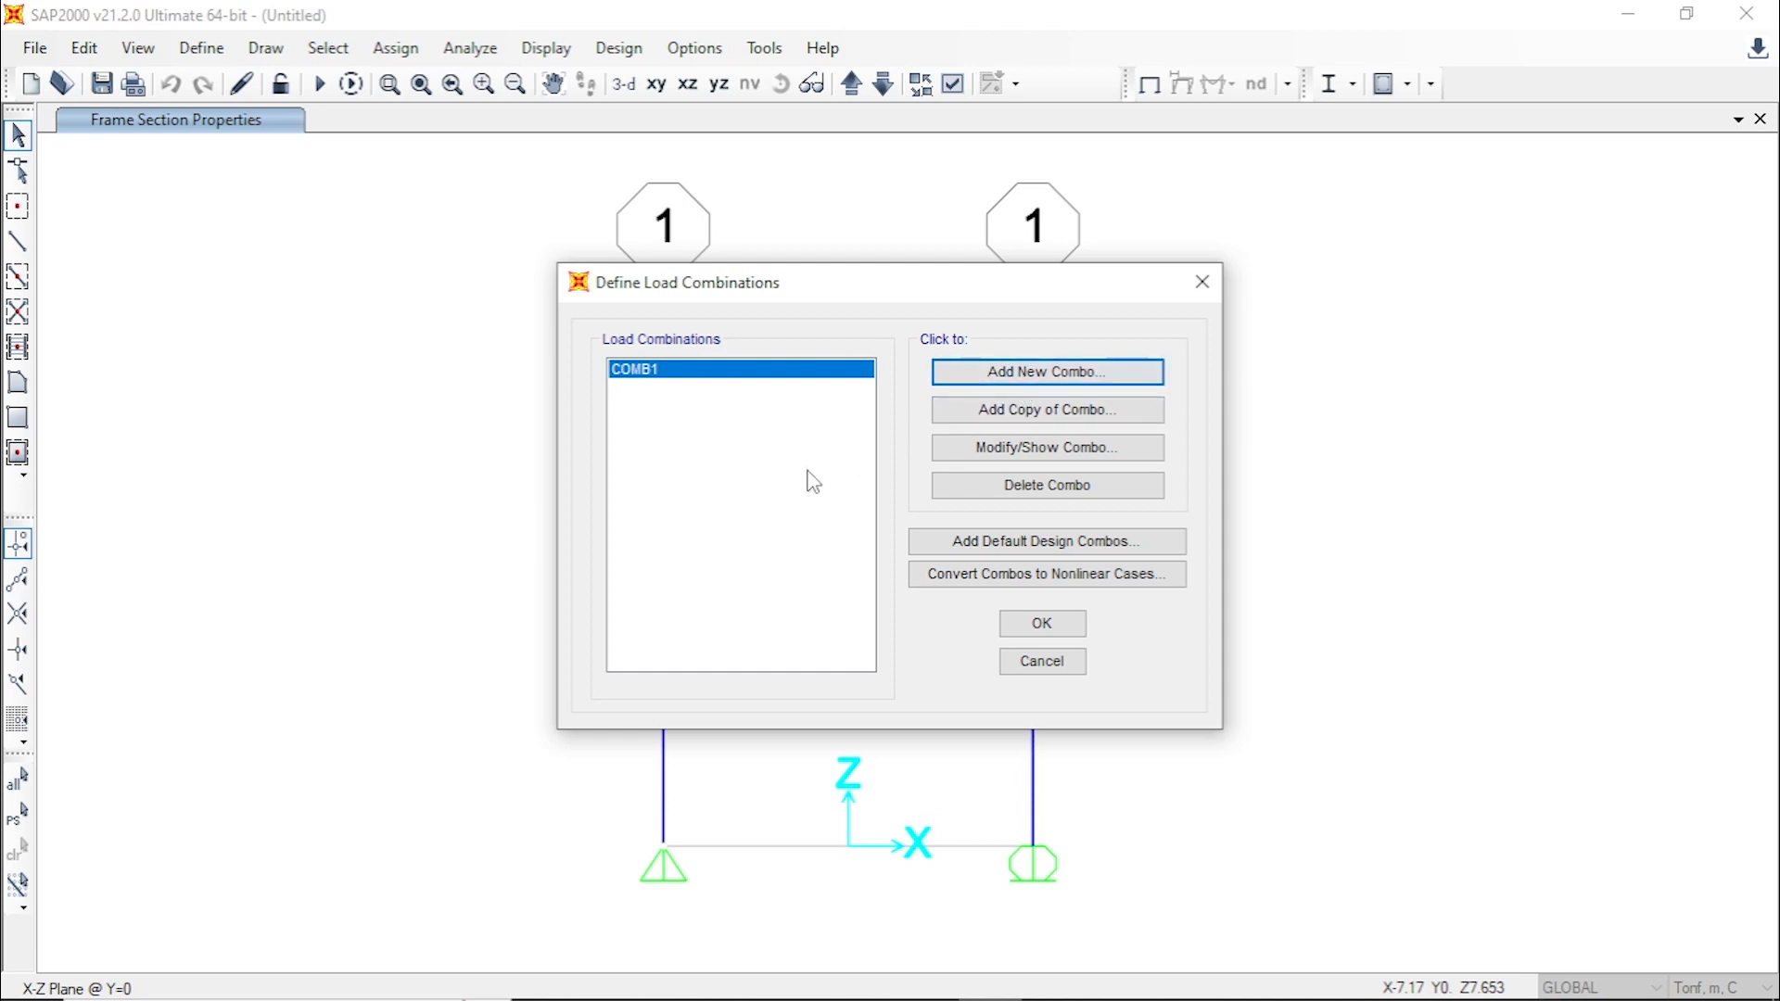
pyautogui.click(1035, 625)
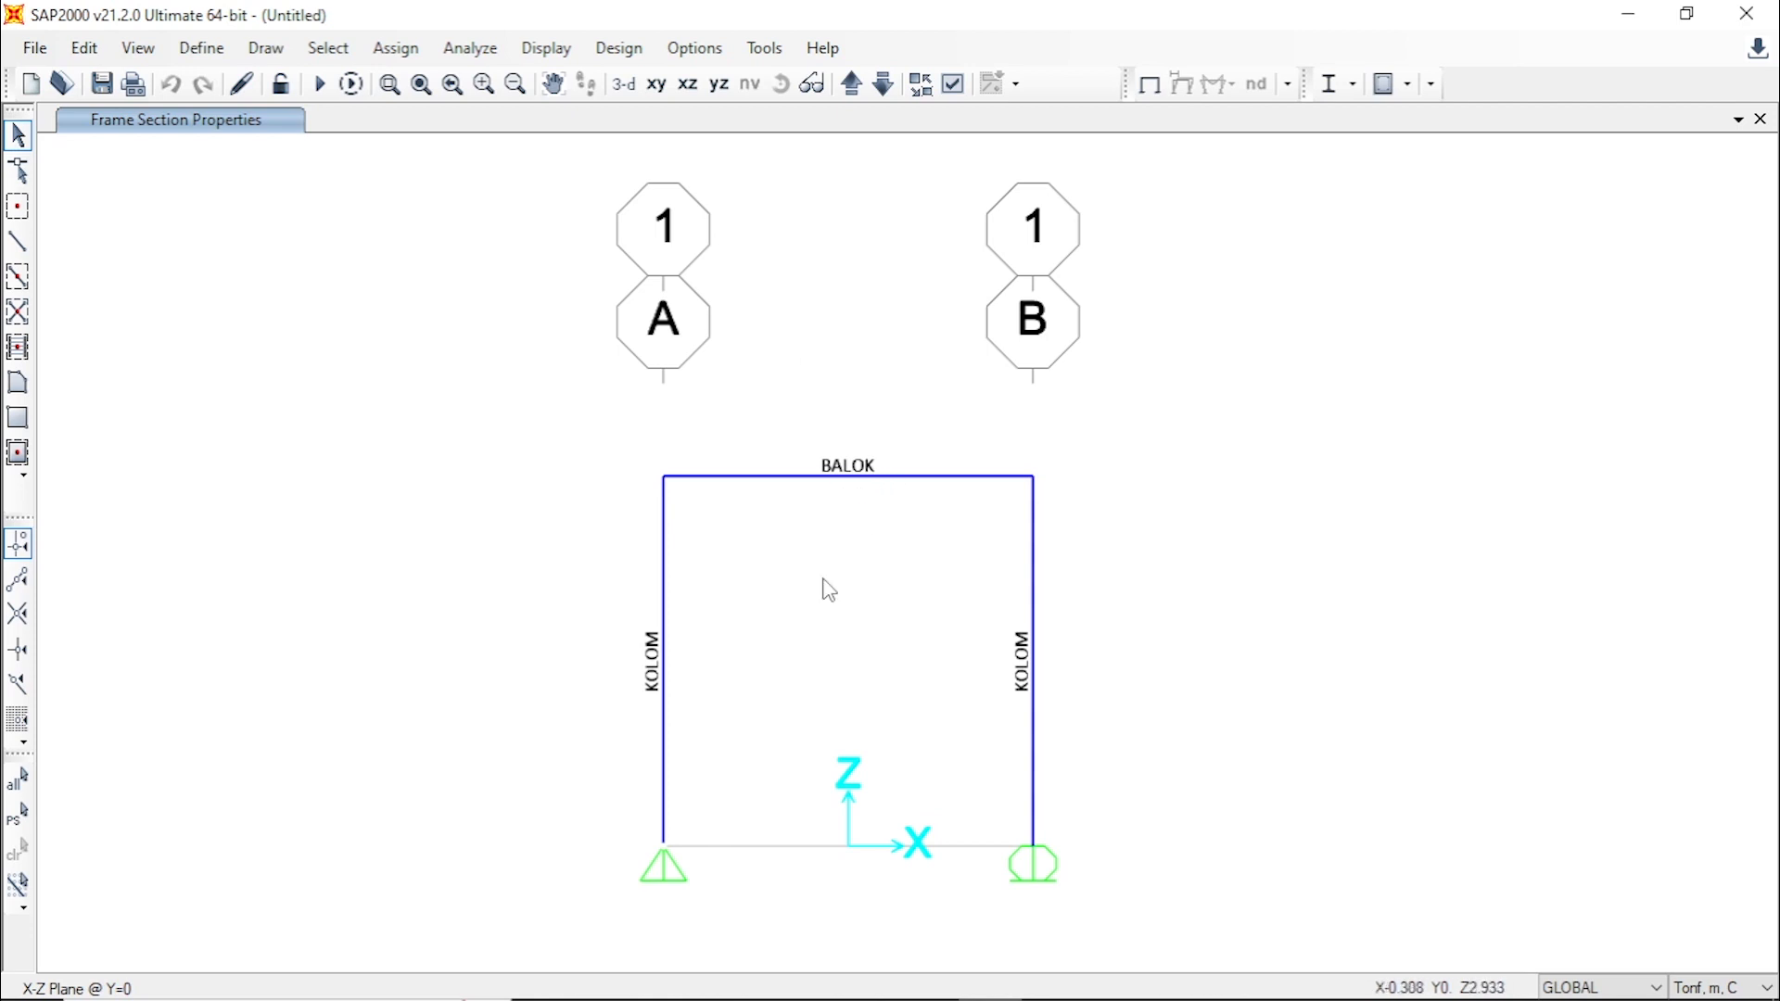
# - Inspect the loads assigned to the BALOK beam and to the KOLOM column on grid A
pyautogui.click(790, 478)
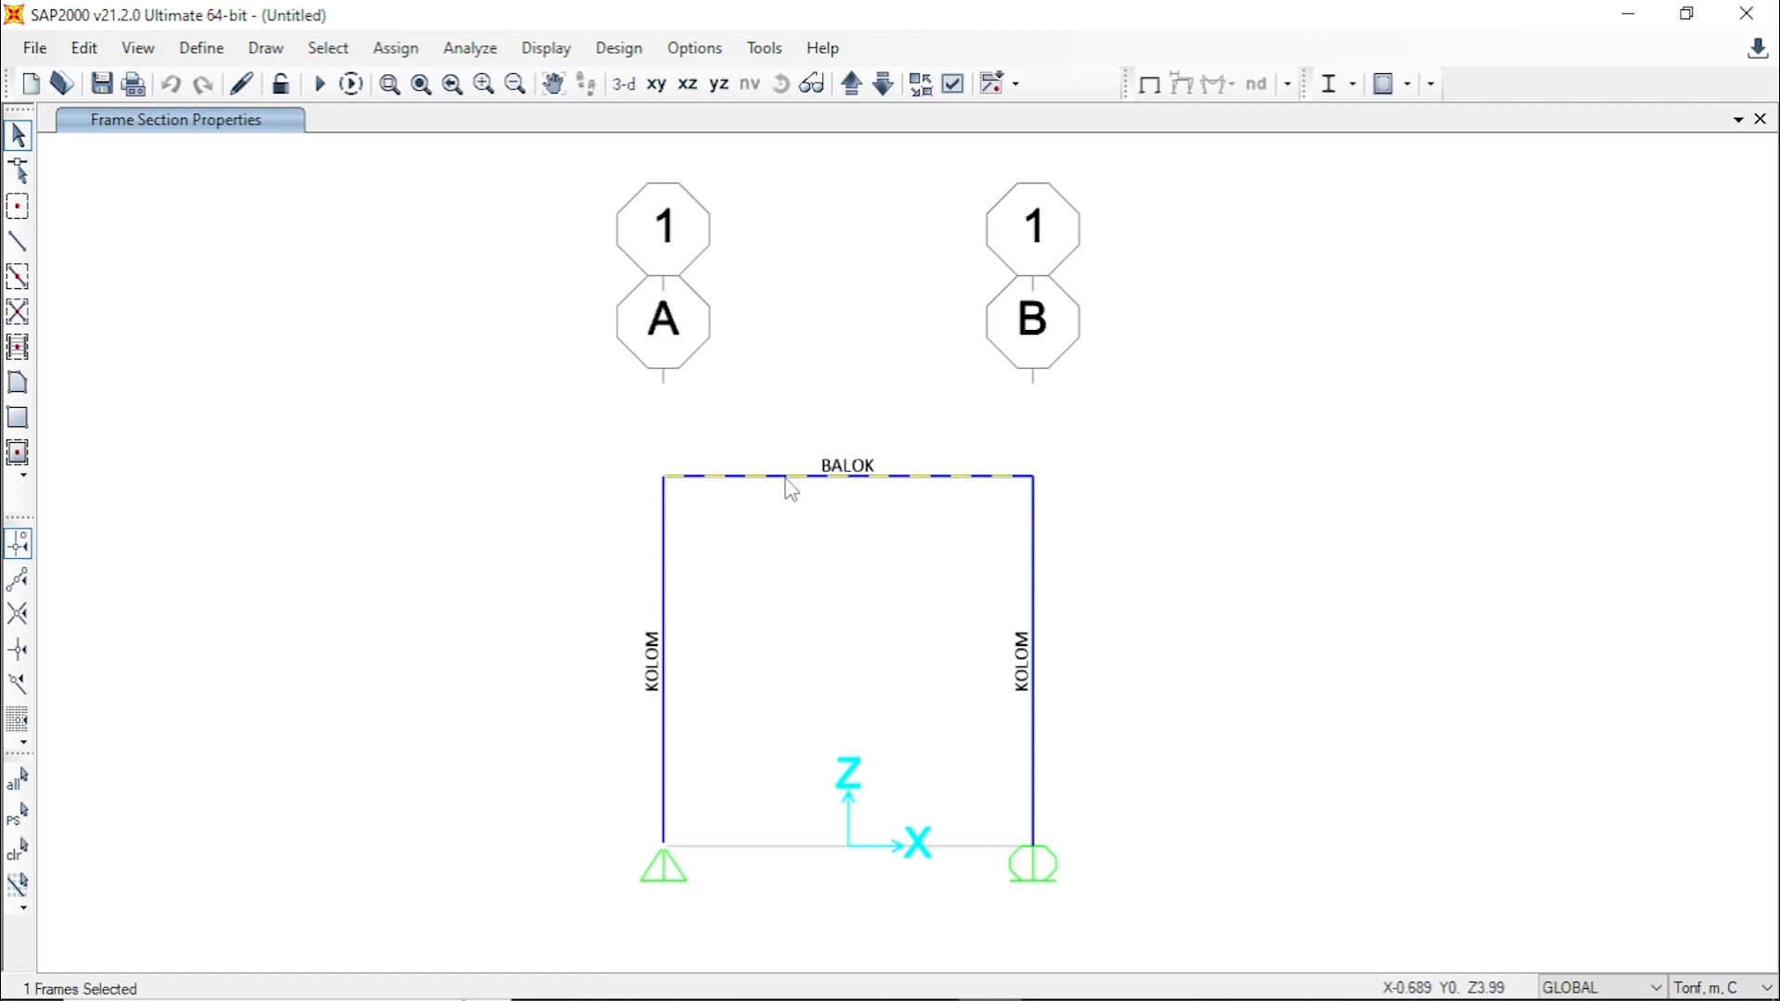
pyautogui.rightClick(787, 482)
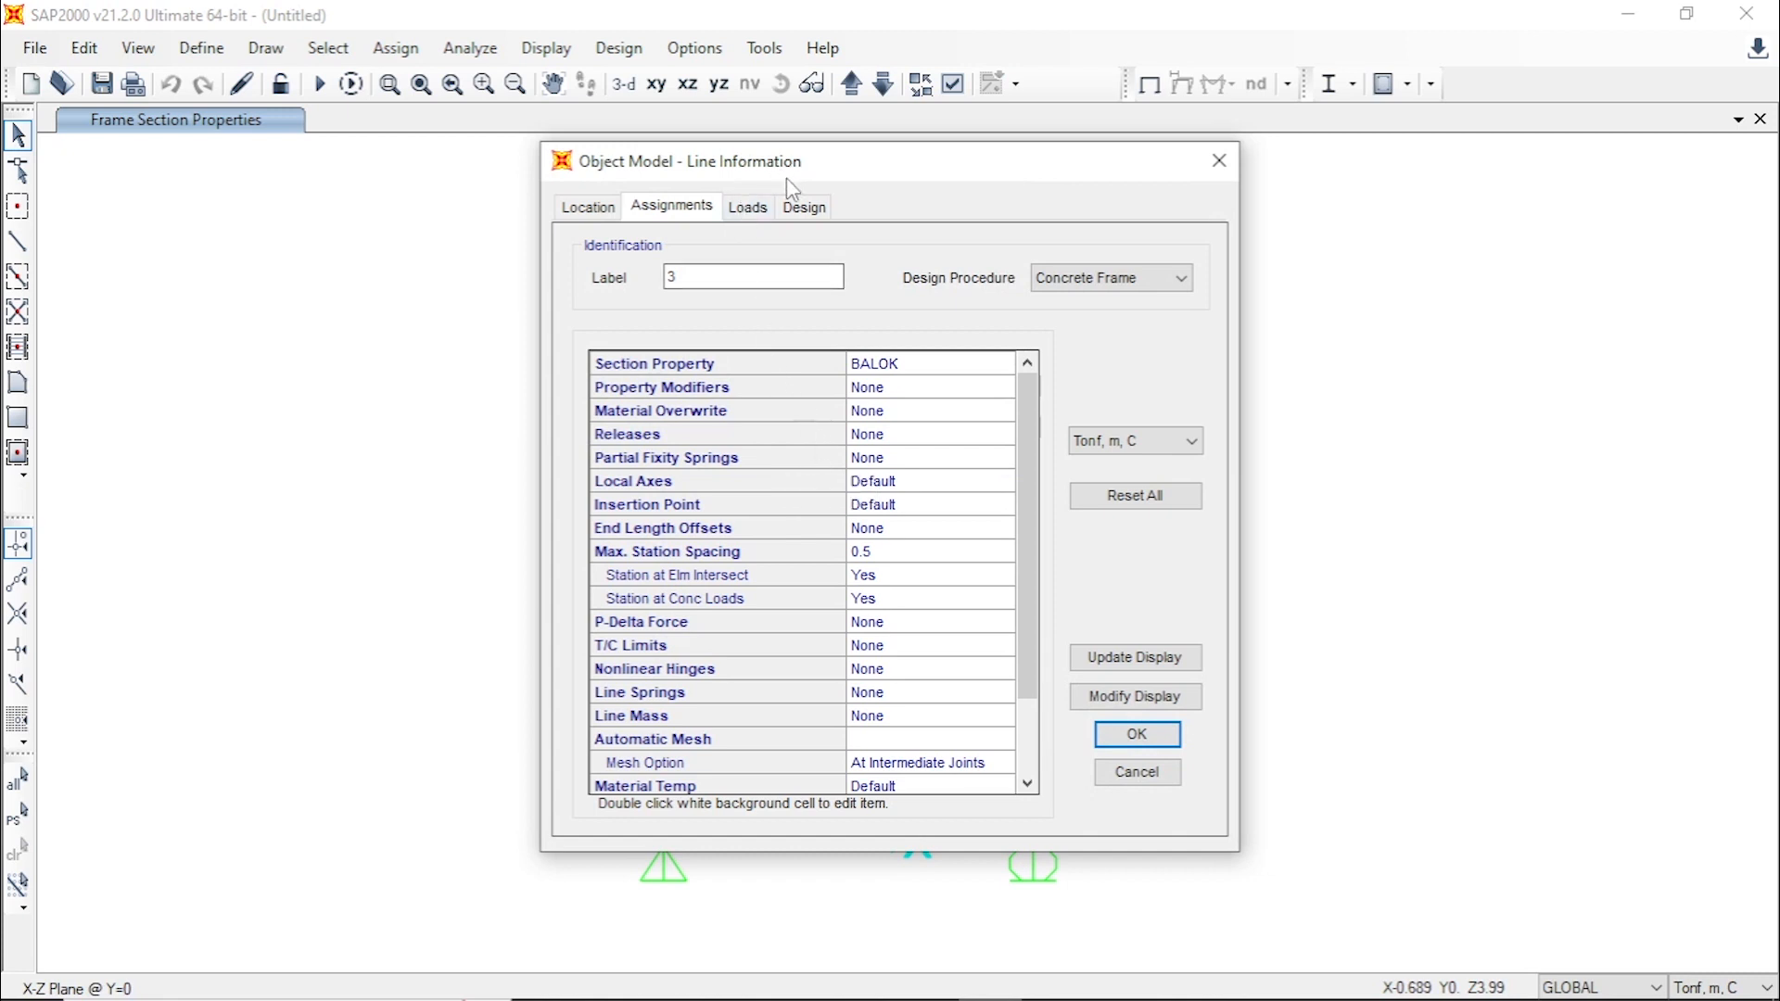
pyautogui.click(747, 207)
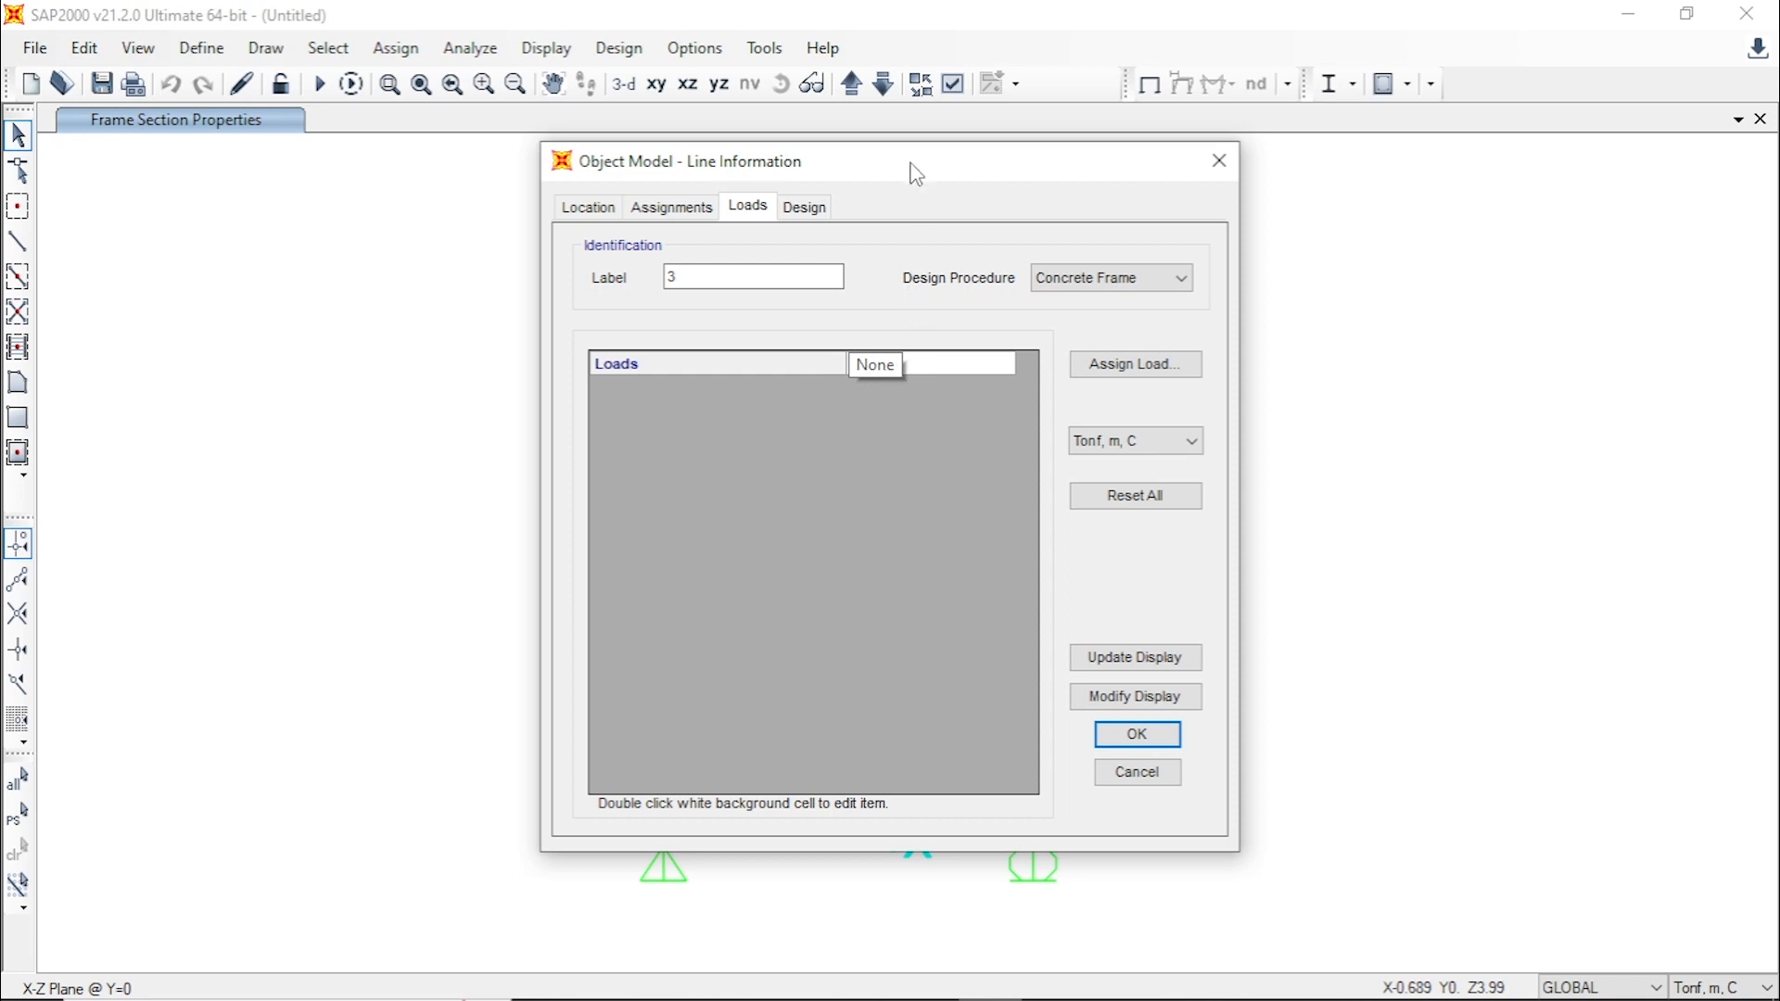
pyautogui.click(1219, 162)
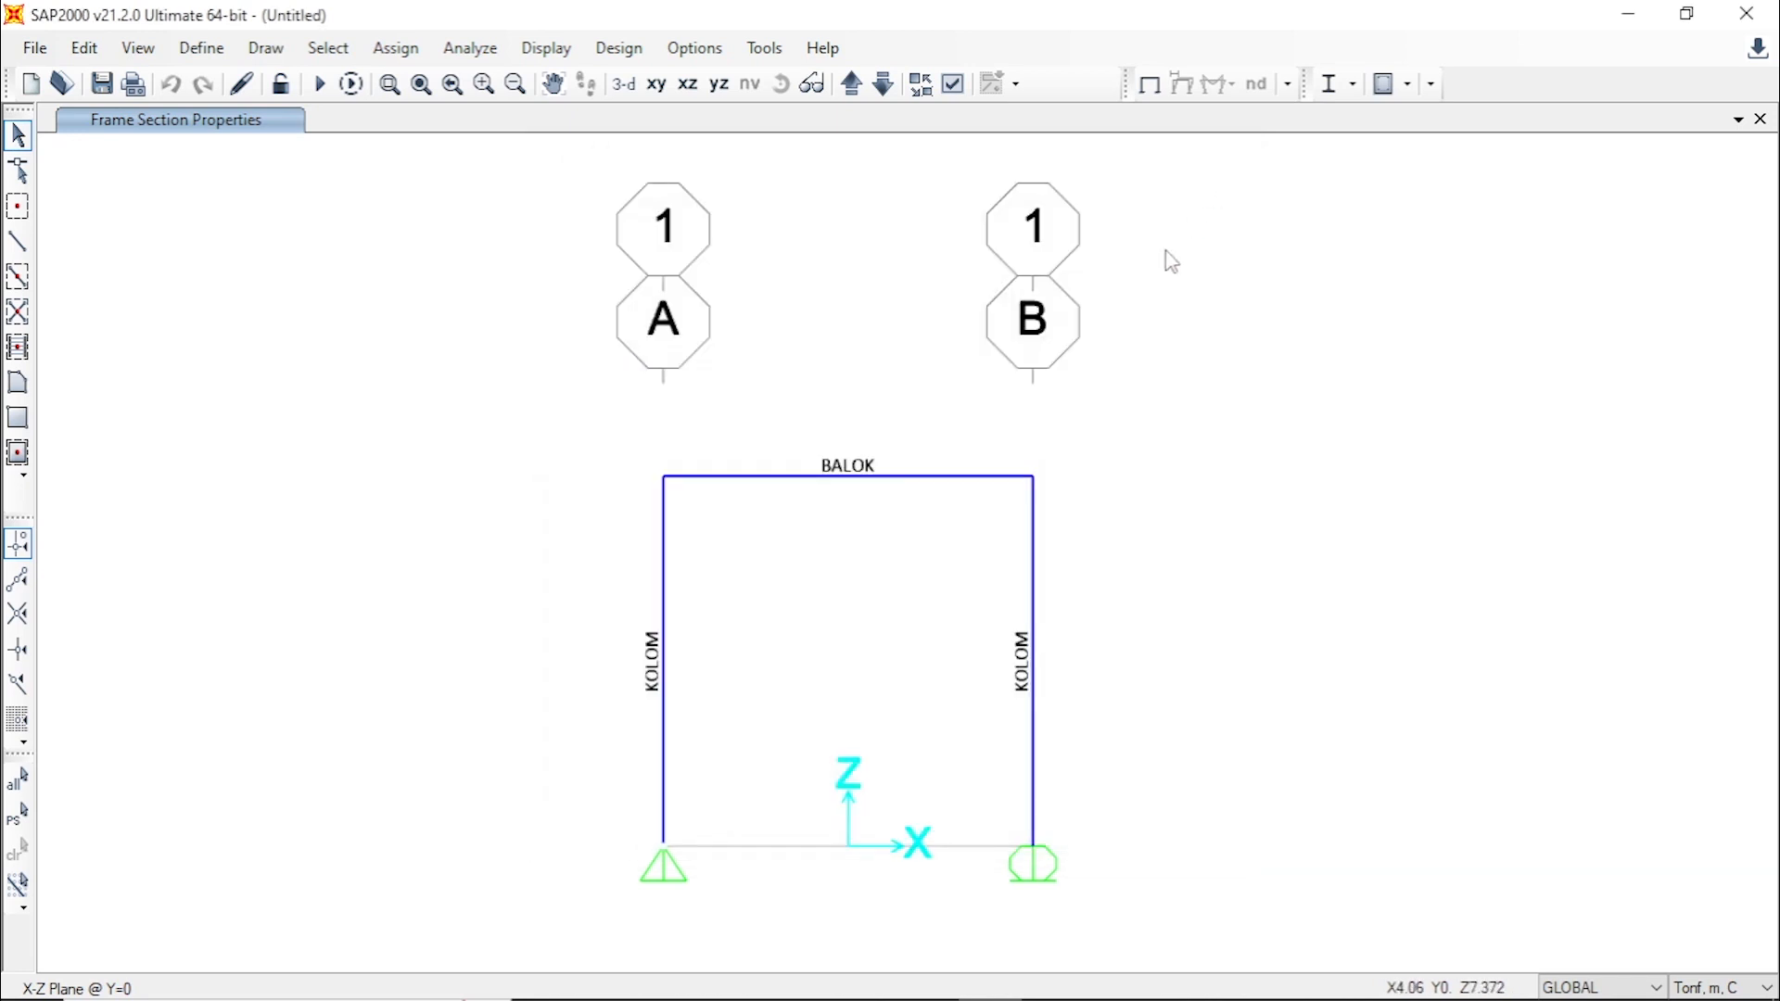
pyautogui.click(665, 580)
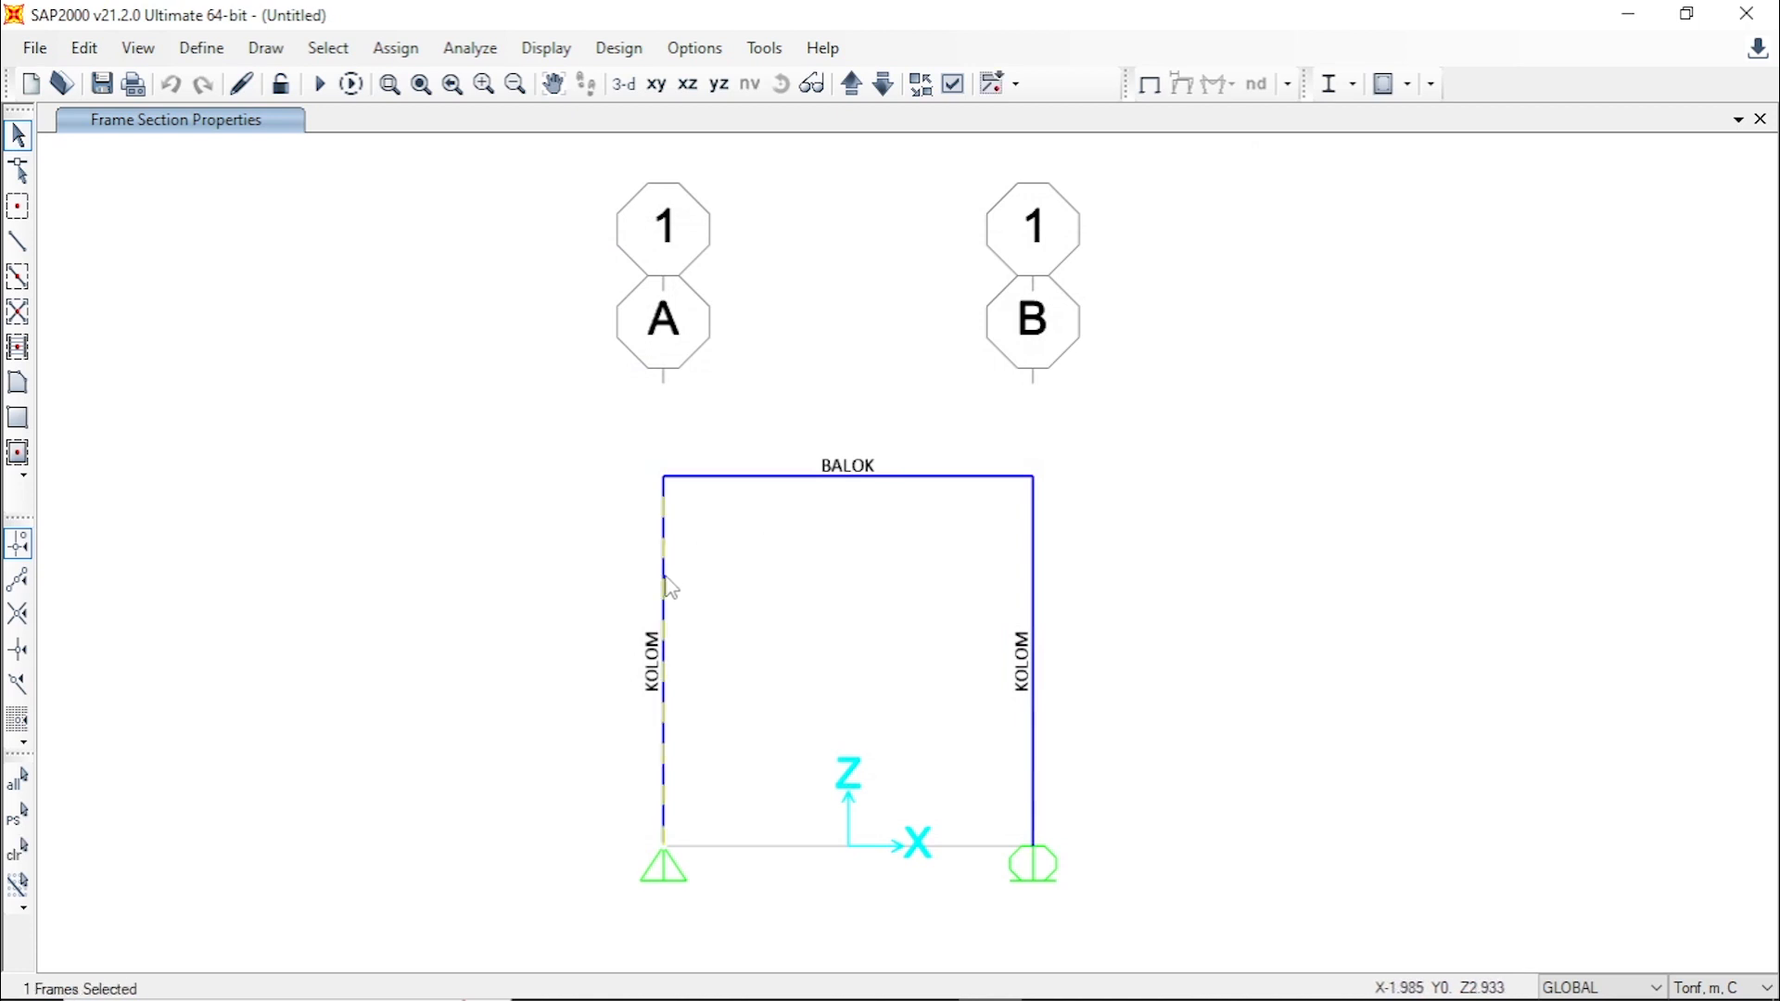
pyautogui.rightClick(671, 588)
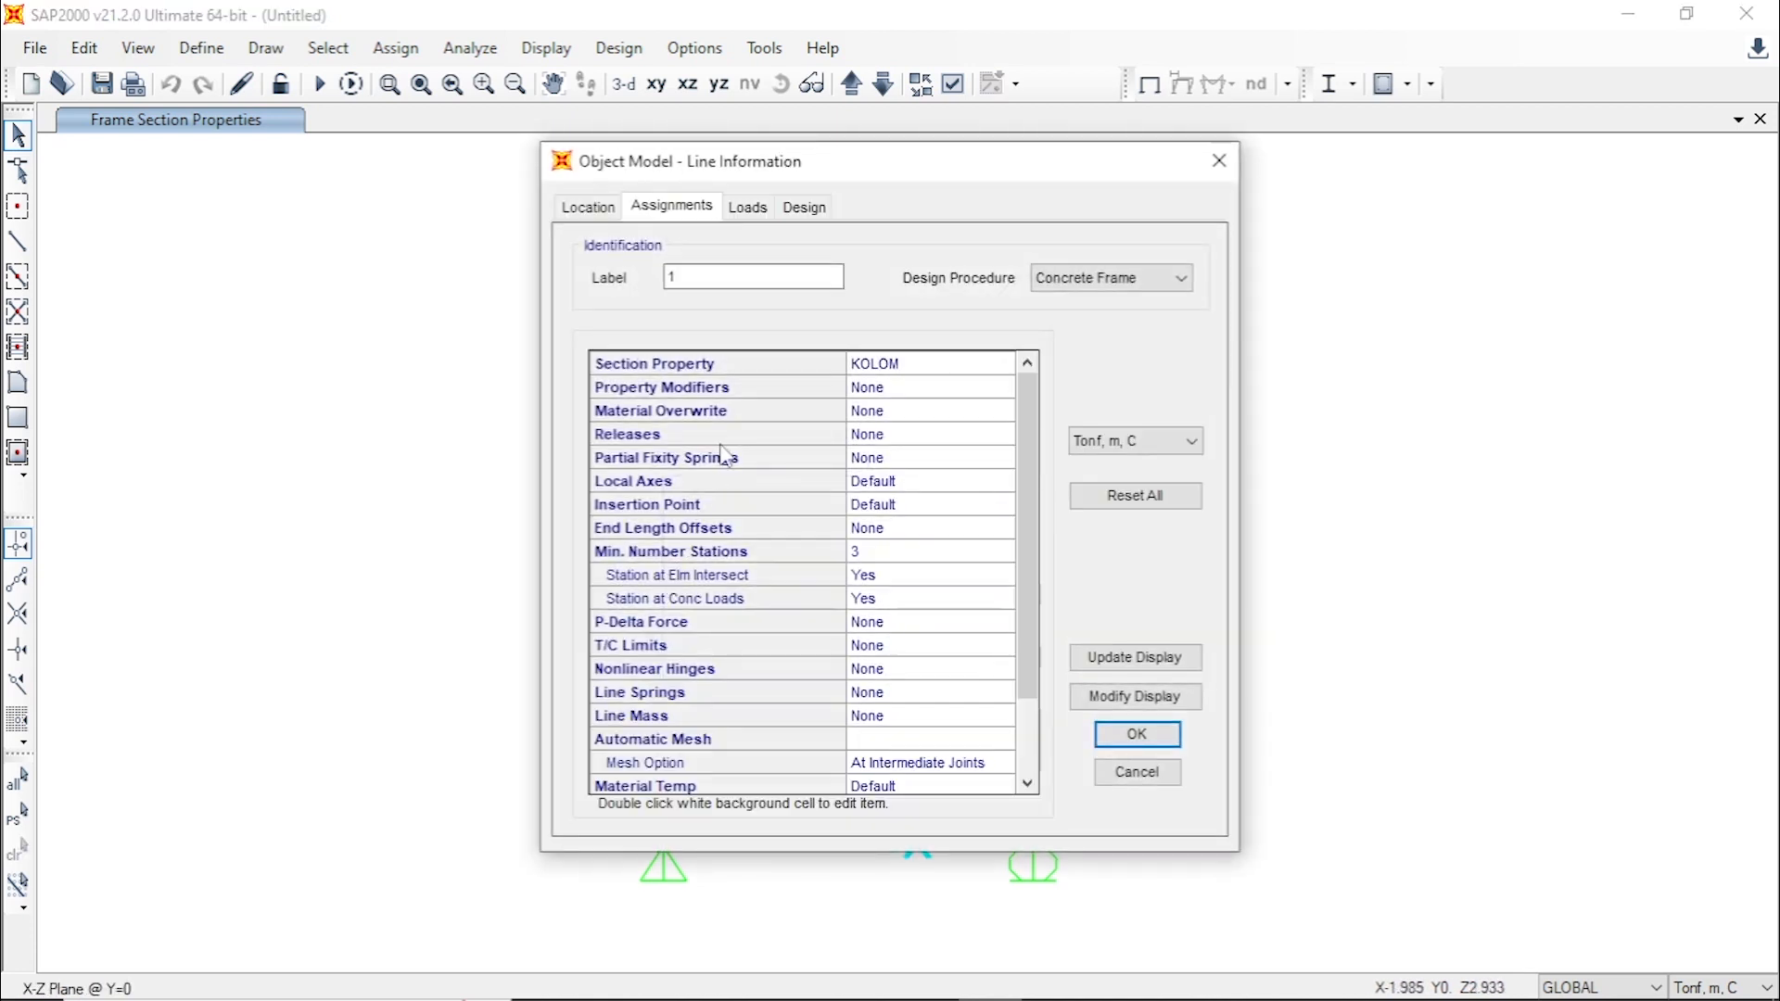
pyautogui.click(748, 209)
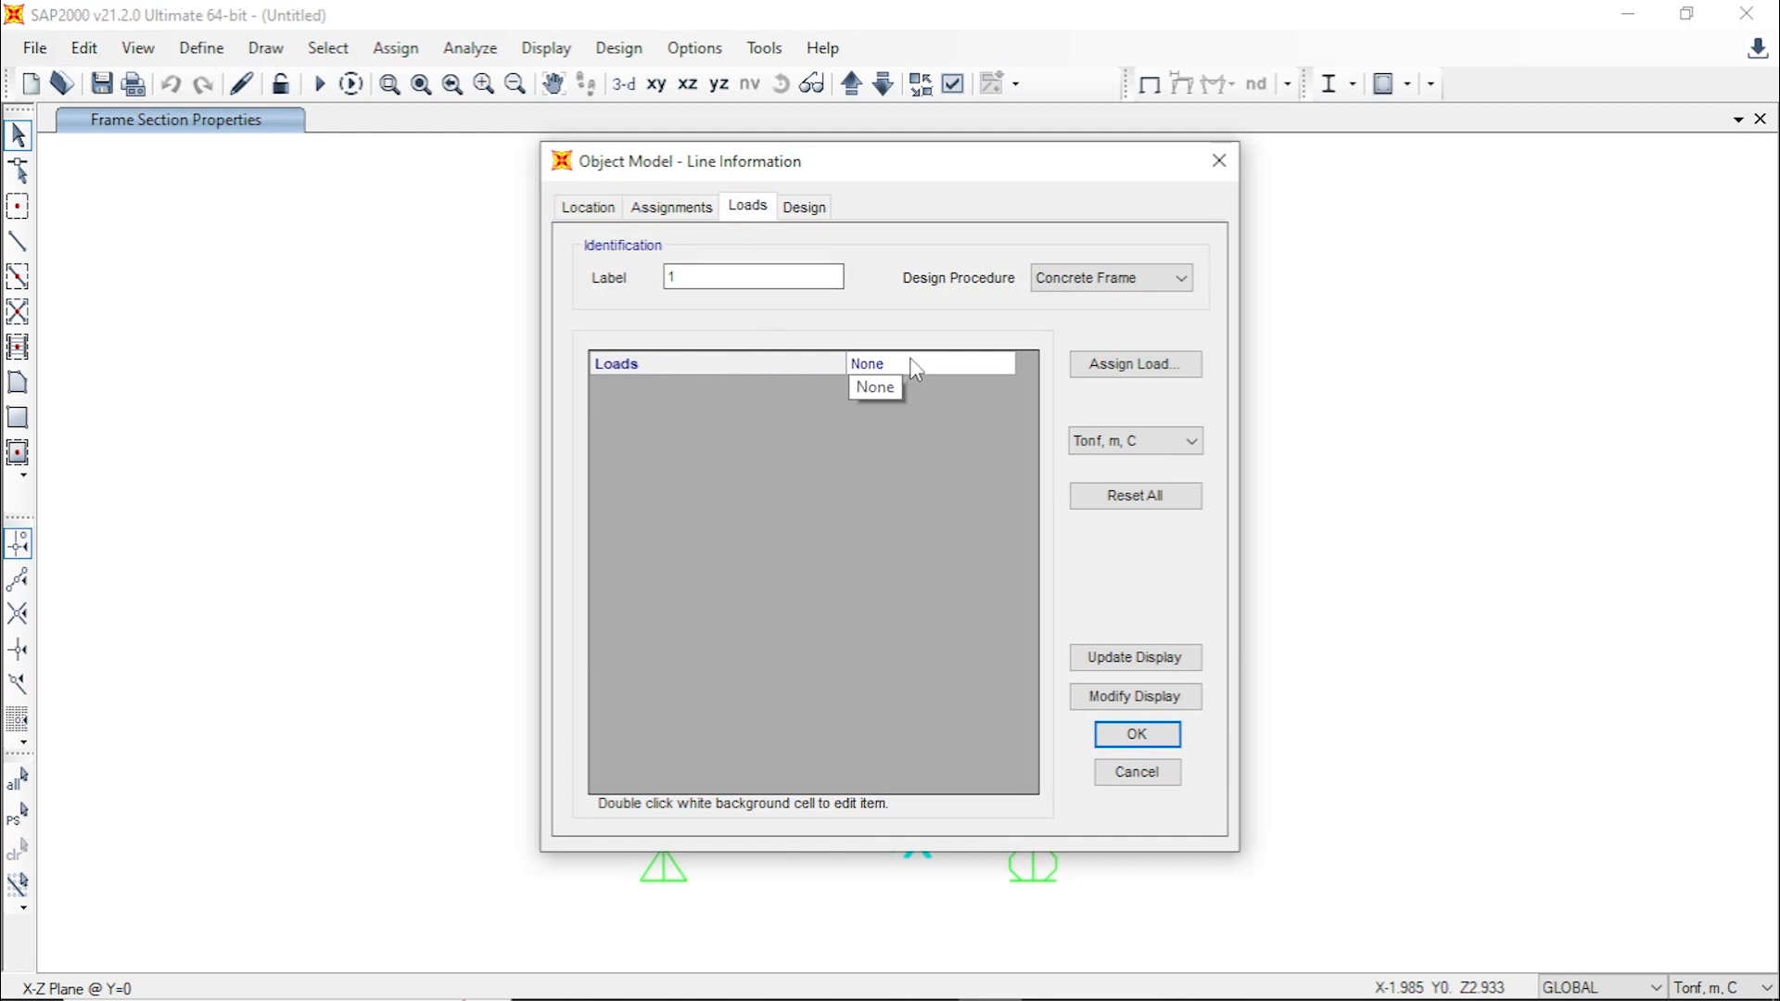
pyautogui.click(1220, 163)
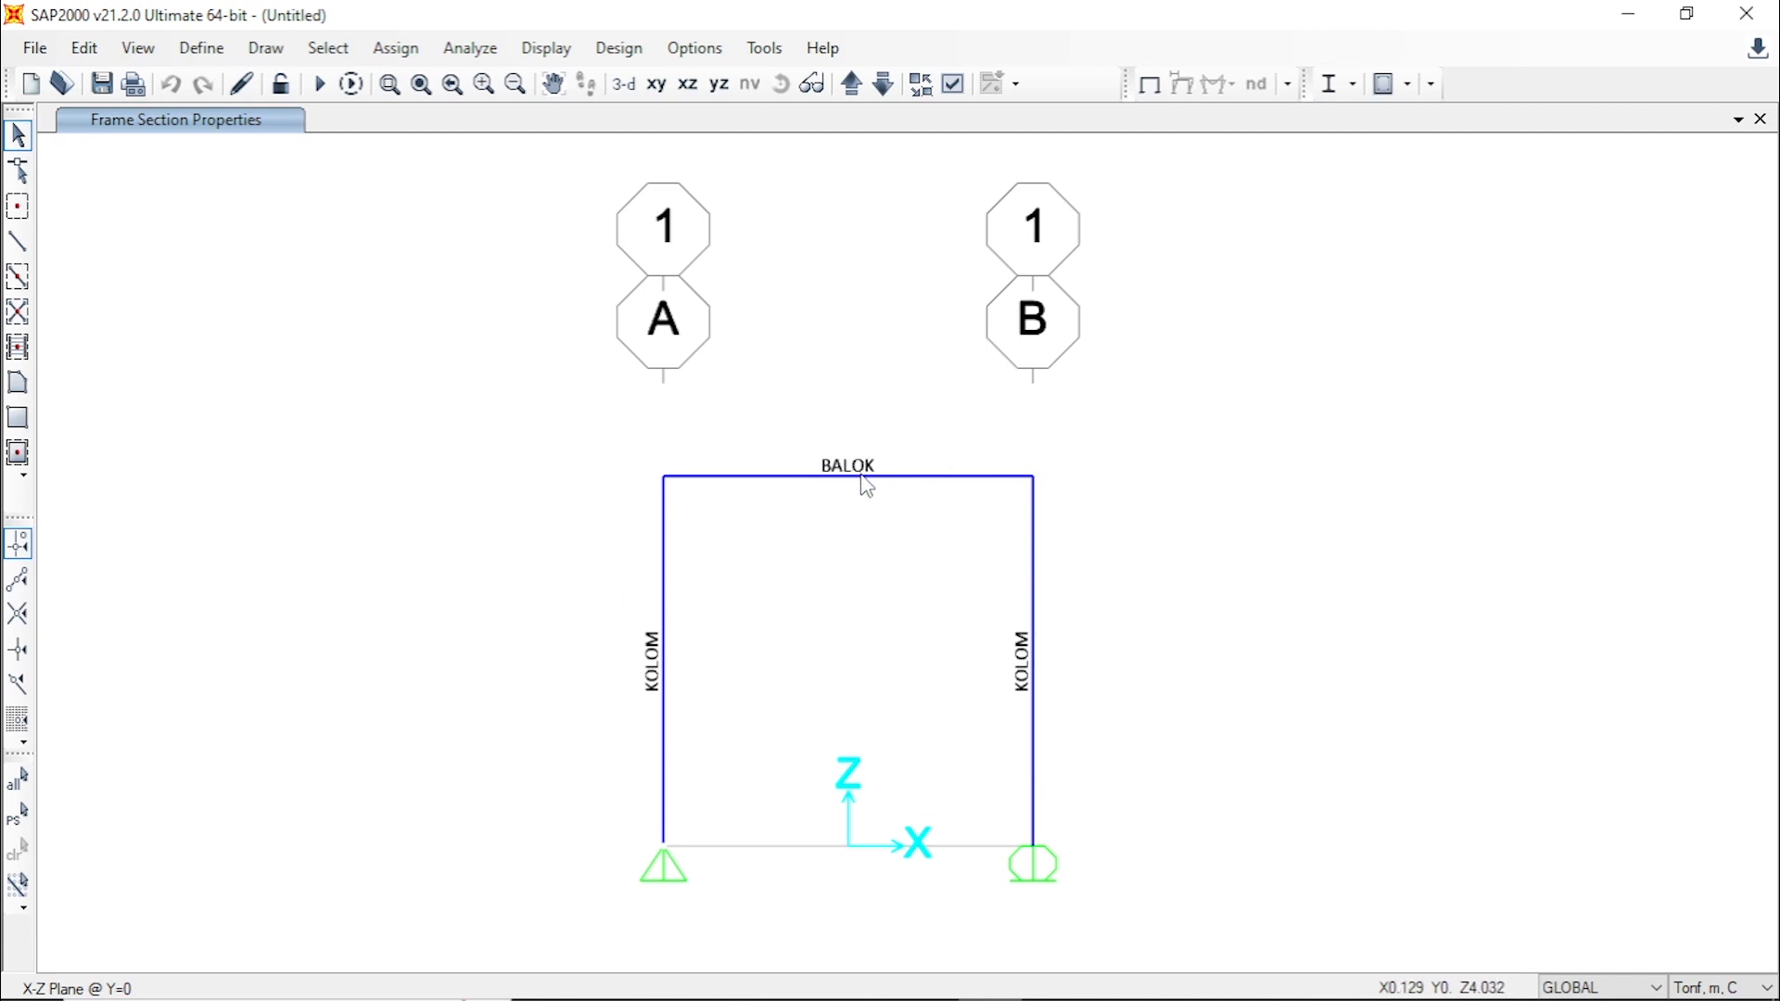
# - Switch to the PORTAL 2D workbook in Excel, check the point load's size and position, and return to SAP2000
pyautogui.moveTo(932, 996)
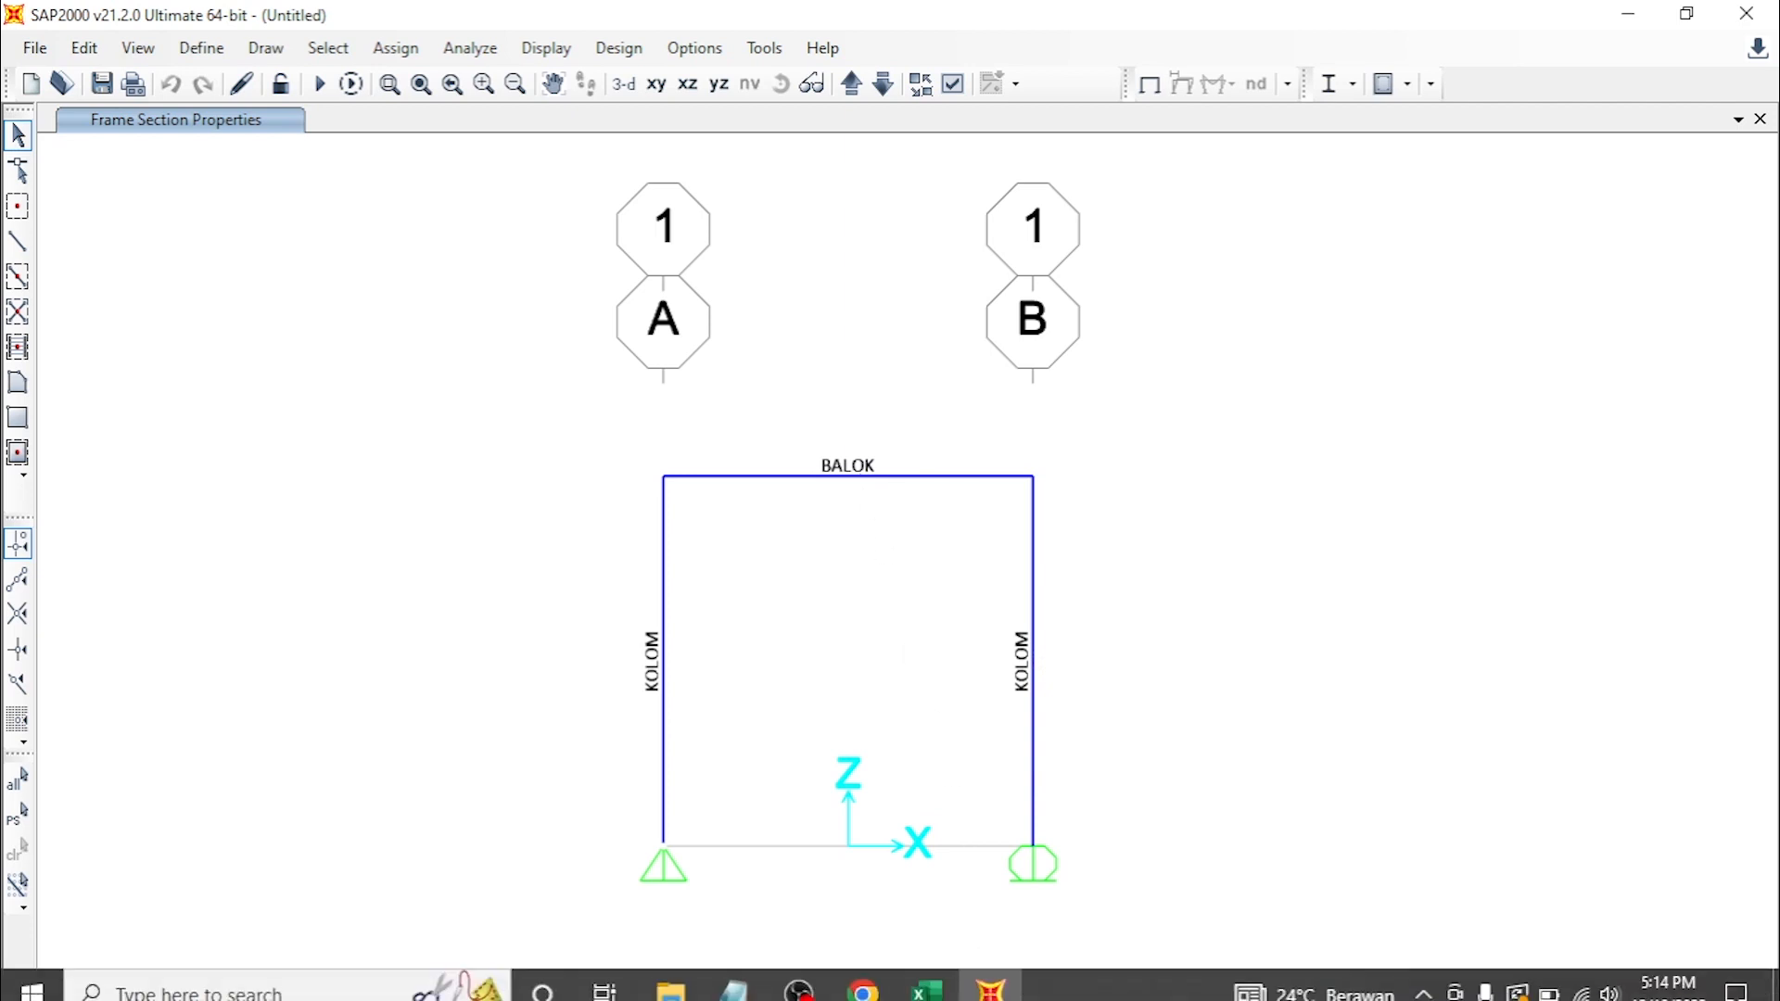
pyautogui.click(931, 992)
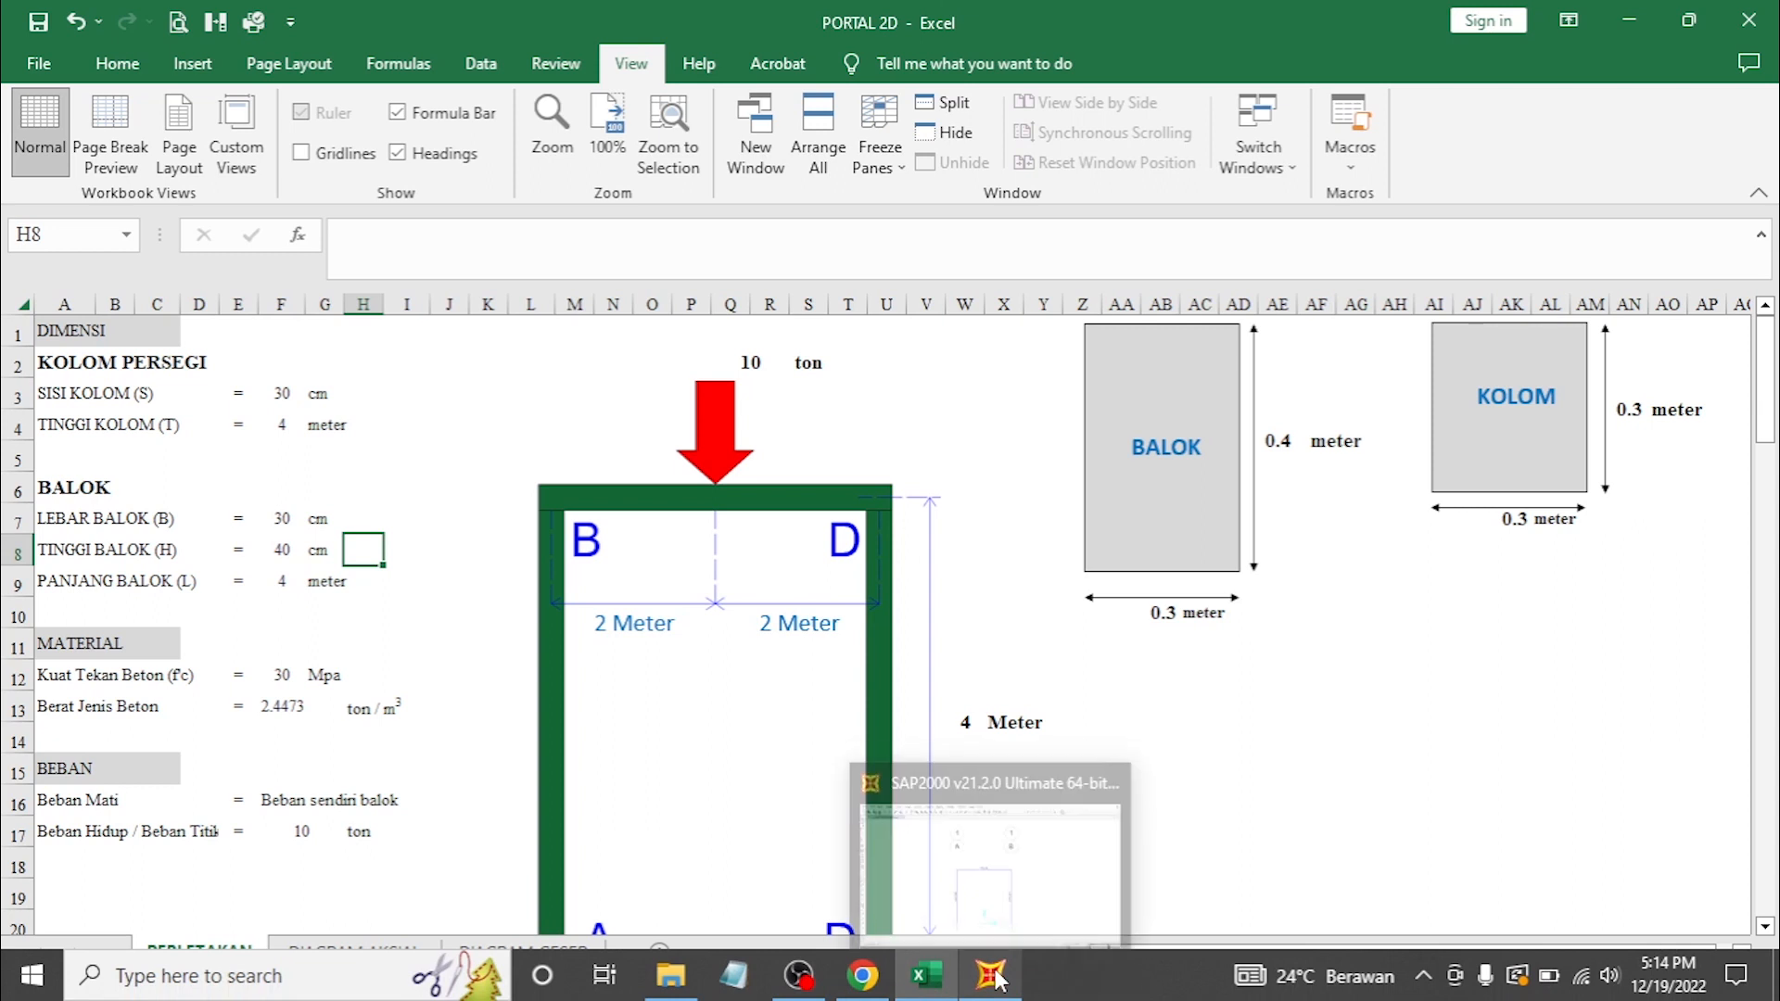
pyautogui.click(994, 978)
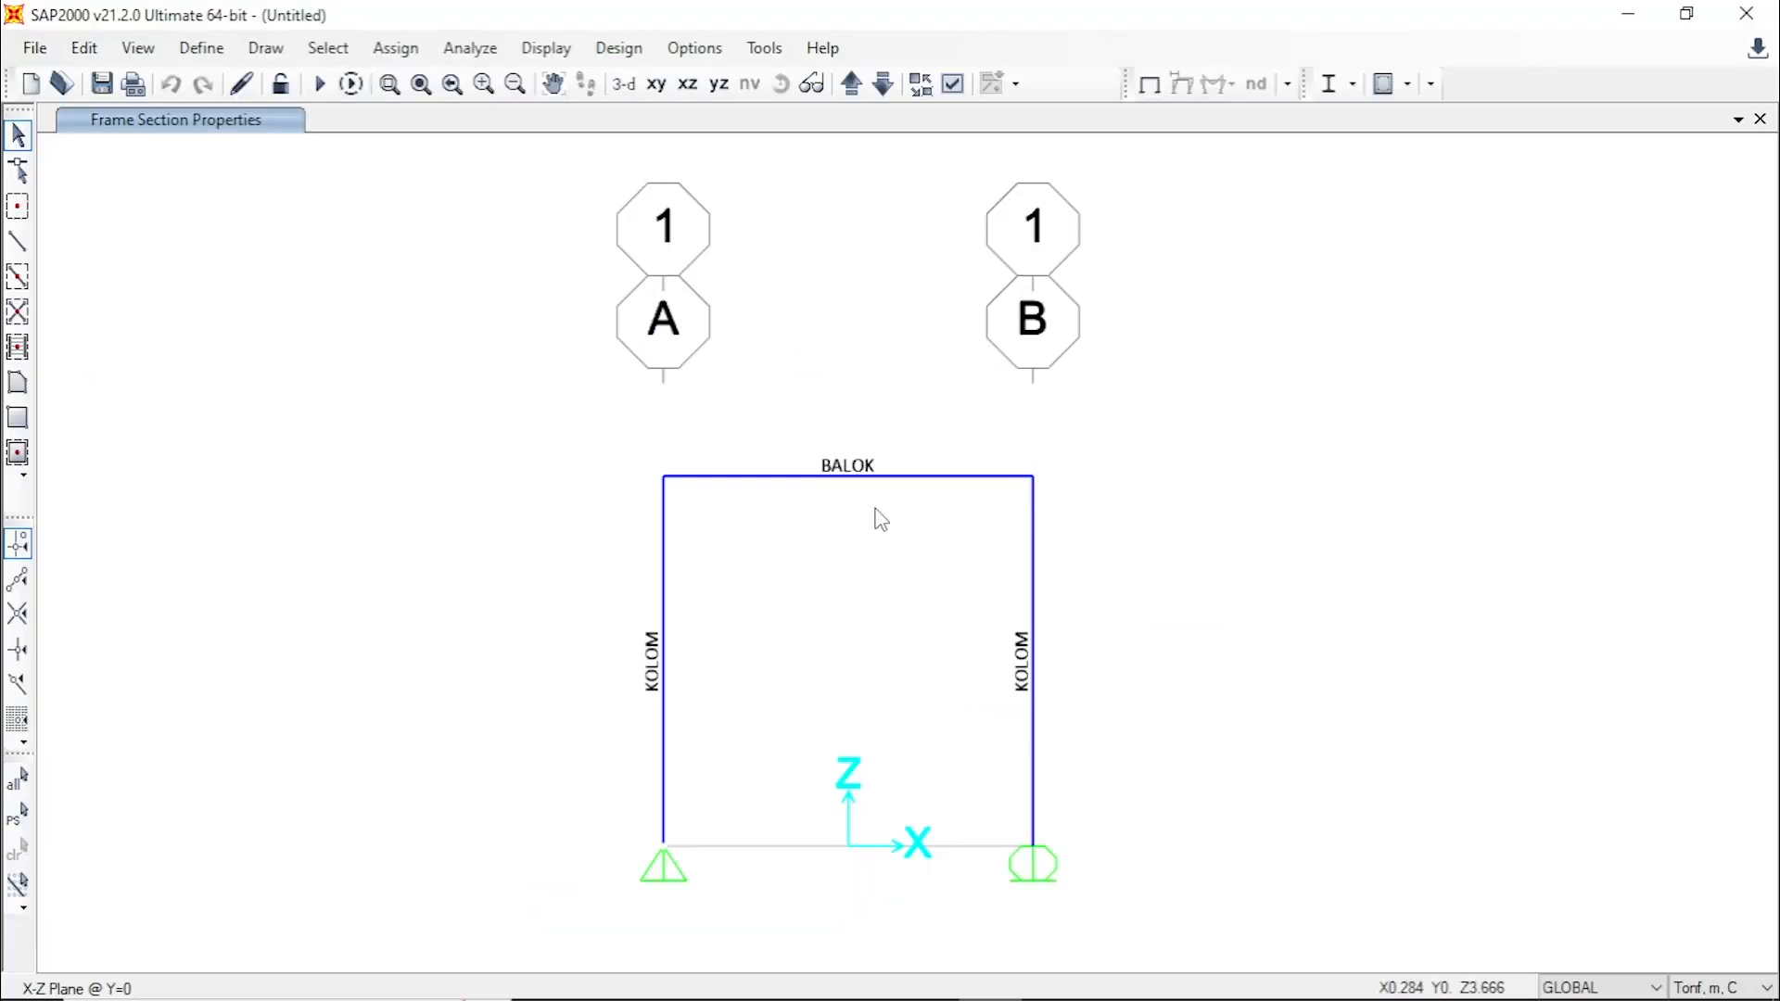
# - Start a frame point load on the BALOK beam, using the HIDUP pattern and absolute distances from End-I
pyautogui.moveTo(875, 505); pyautogui.dragTo(801, 424)
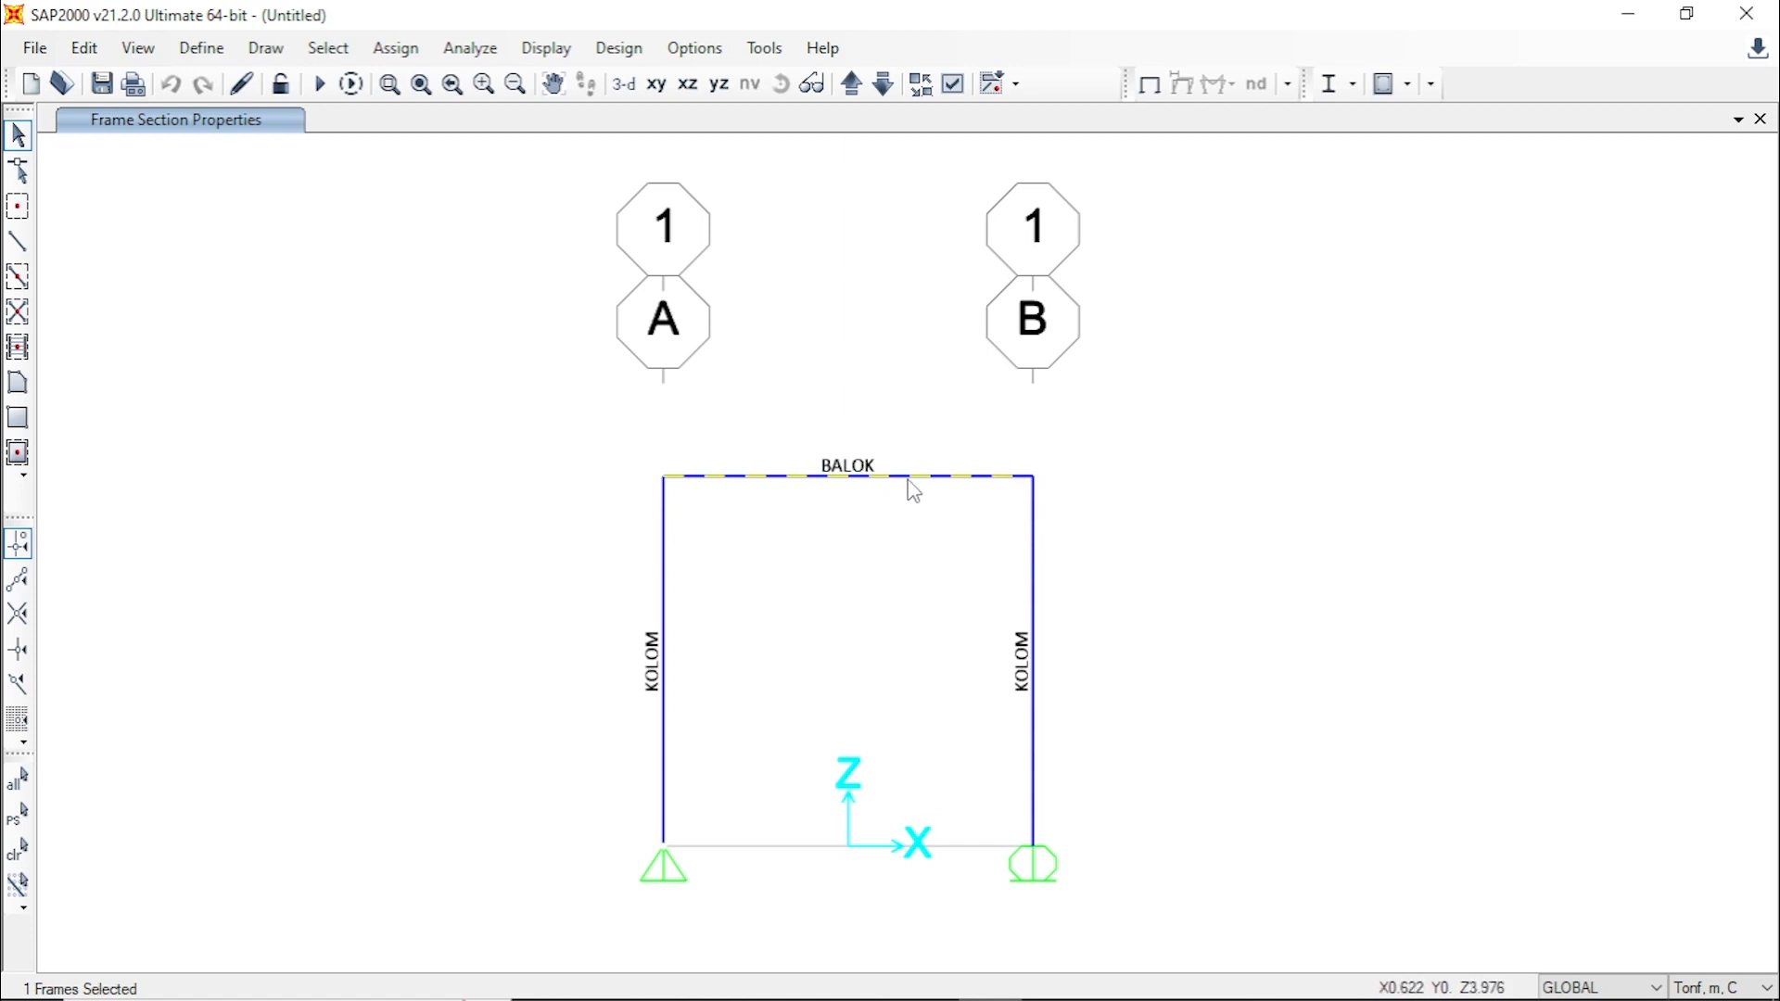
pyautogui.click(378, 52)
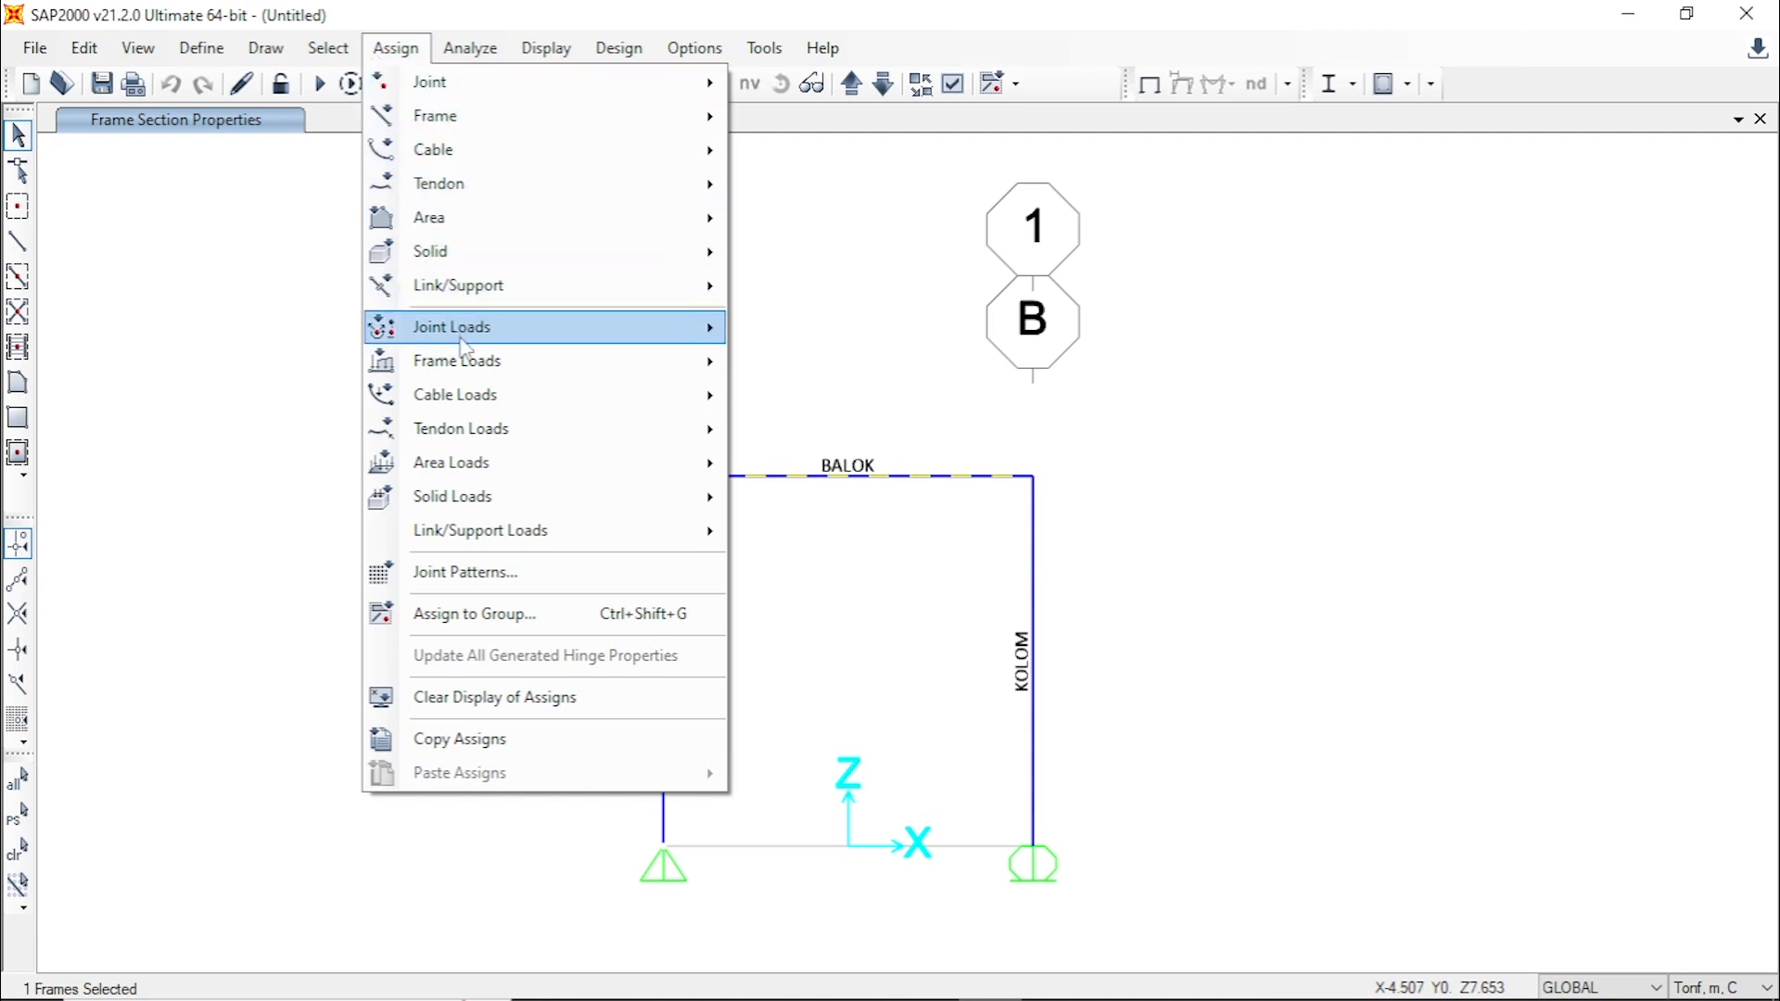
pyautogui.moveTo(463, 369)
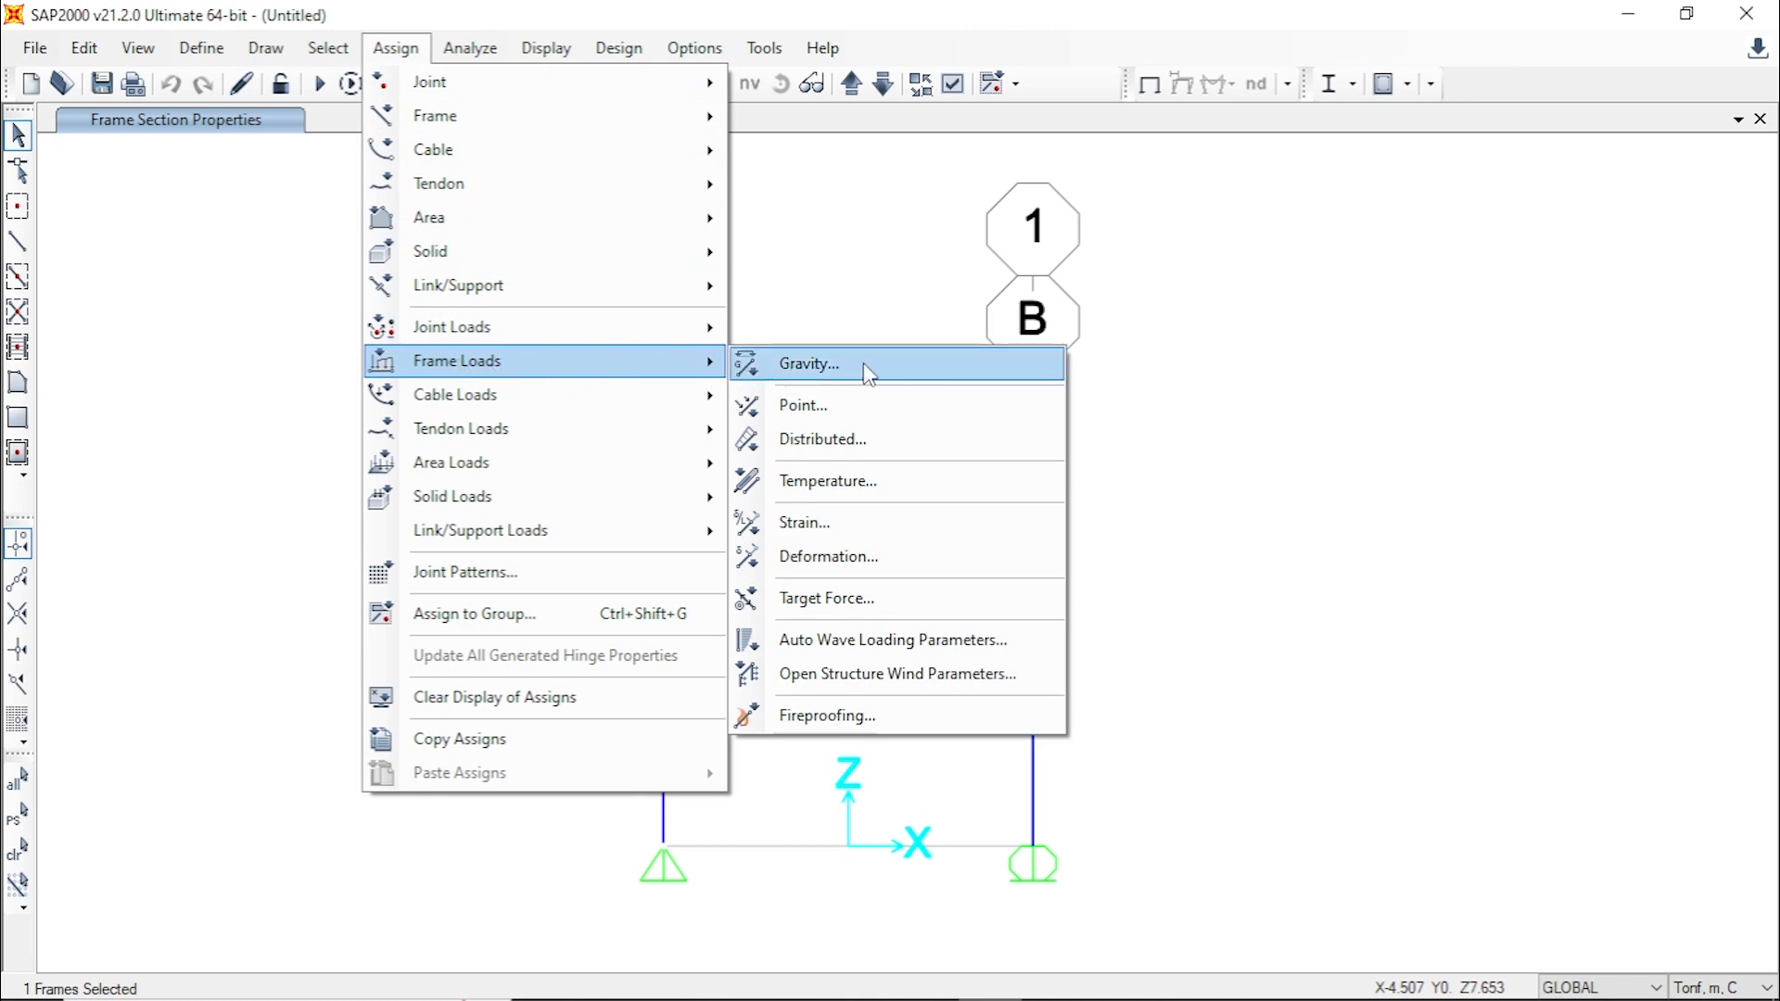
pyautogui.click(911, 417)
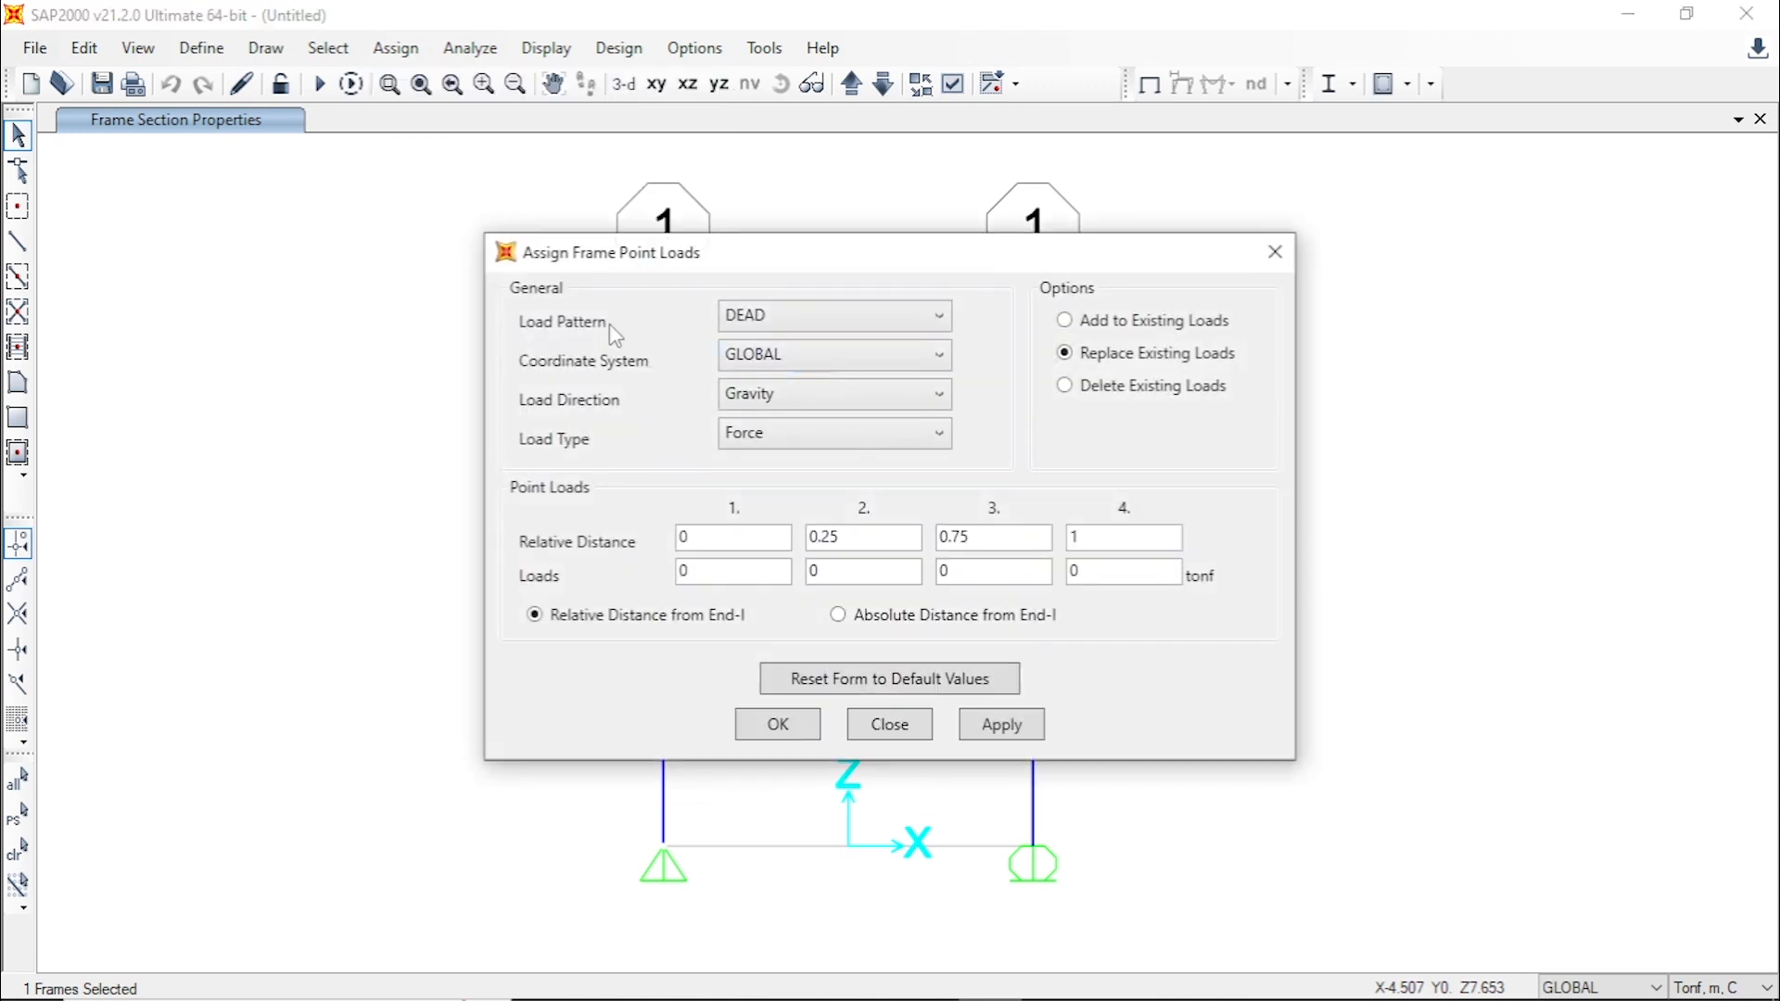
pyautogui.click(942, 318)
pyautogui.click(779, 370)
pyautogui.click(849, 616)
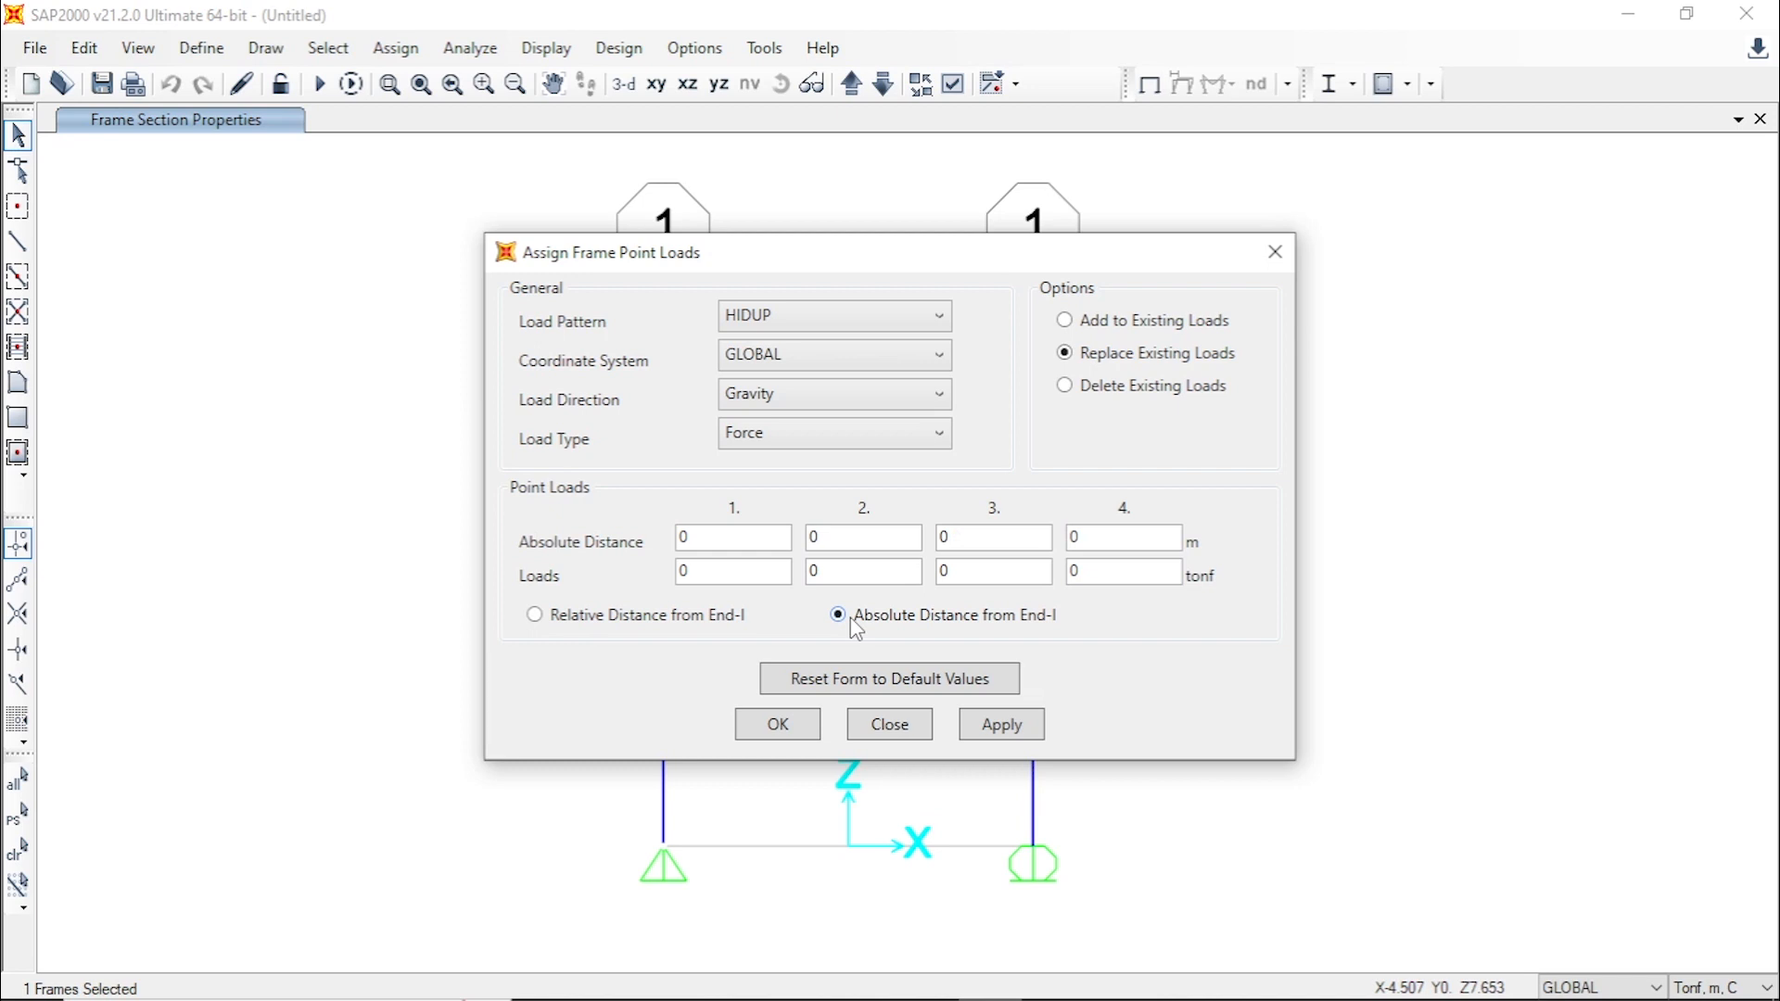
# - Assign the beam a 10 tonf gravity point load at an absolute distance of 2 m
pyautogui.doubleClick(711, 536)
pyautogui.write('2')
pyautogui.doubleClick(722, 569)
pyautogui.write('10')
pyautogui.click(1003, 724)
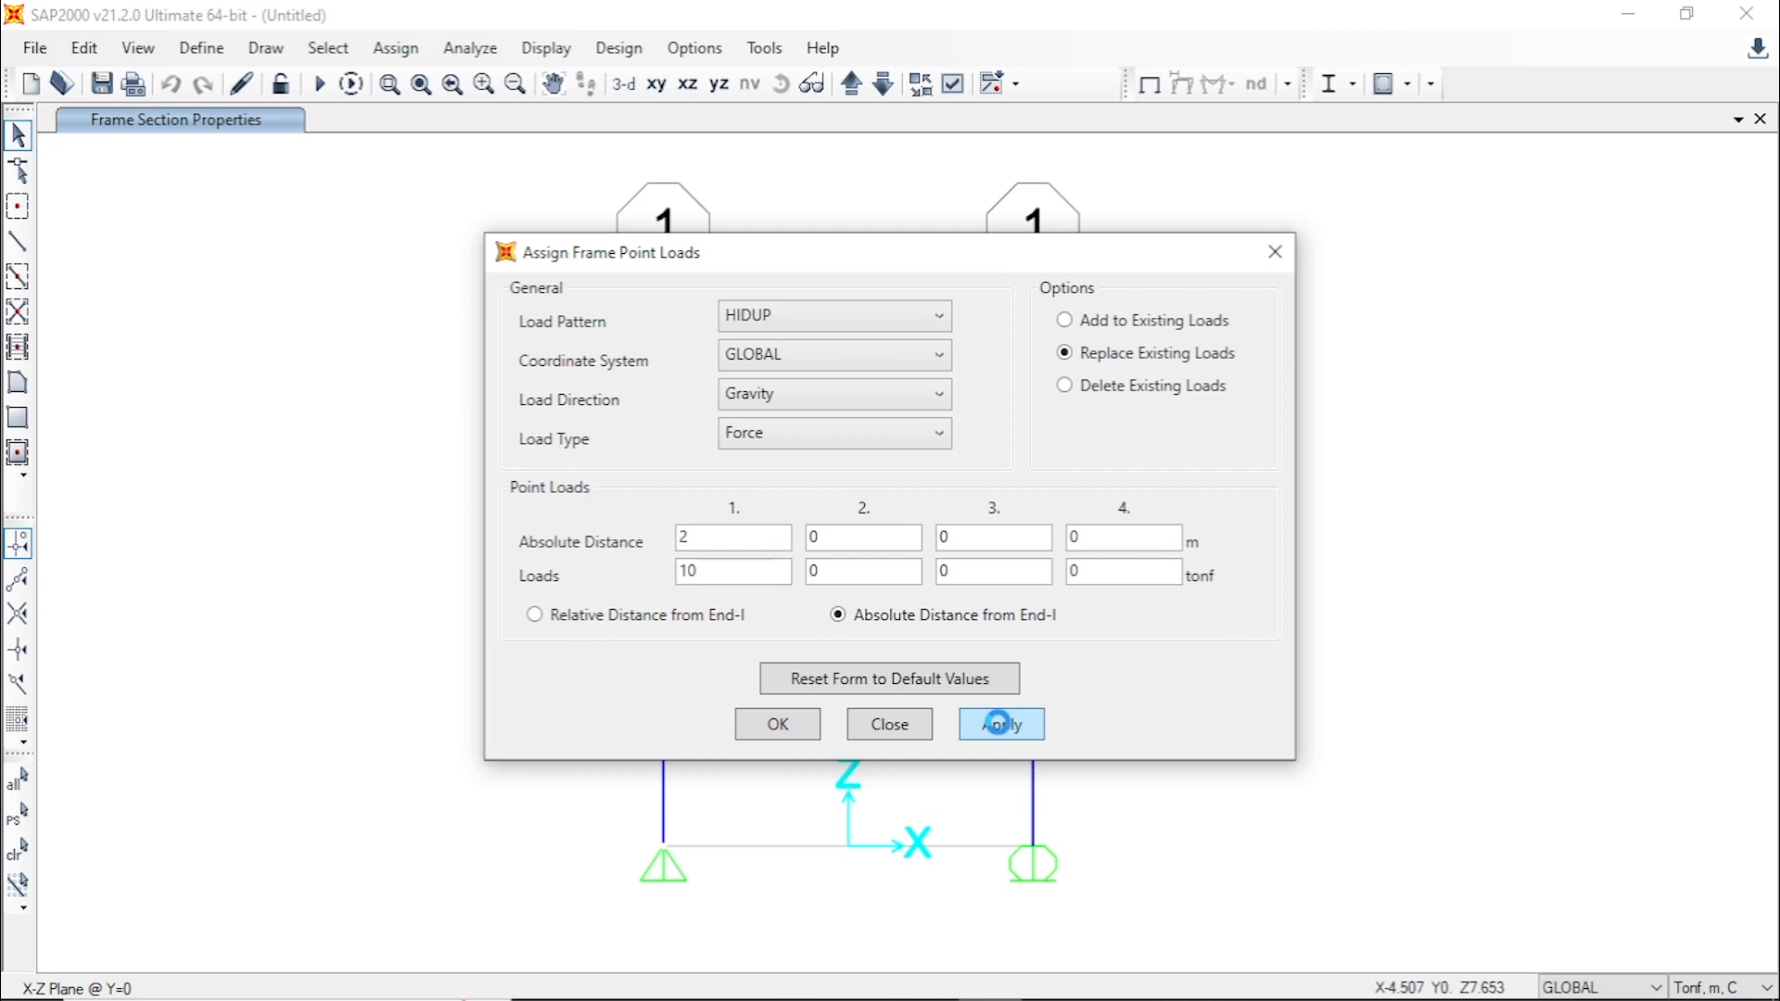
pyautogui.click(797, 722)
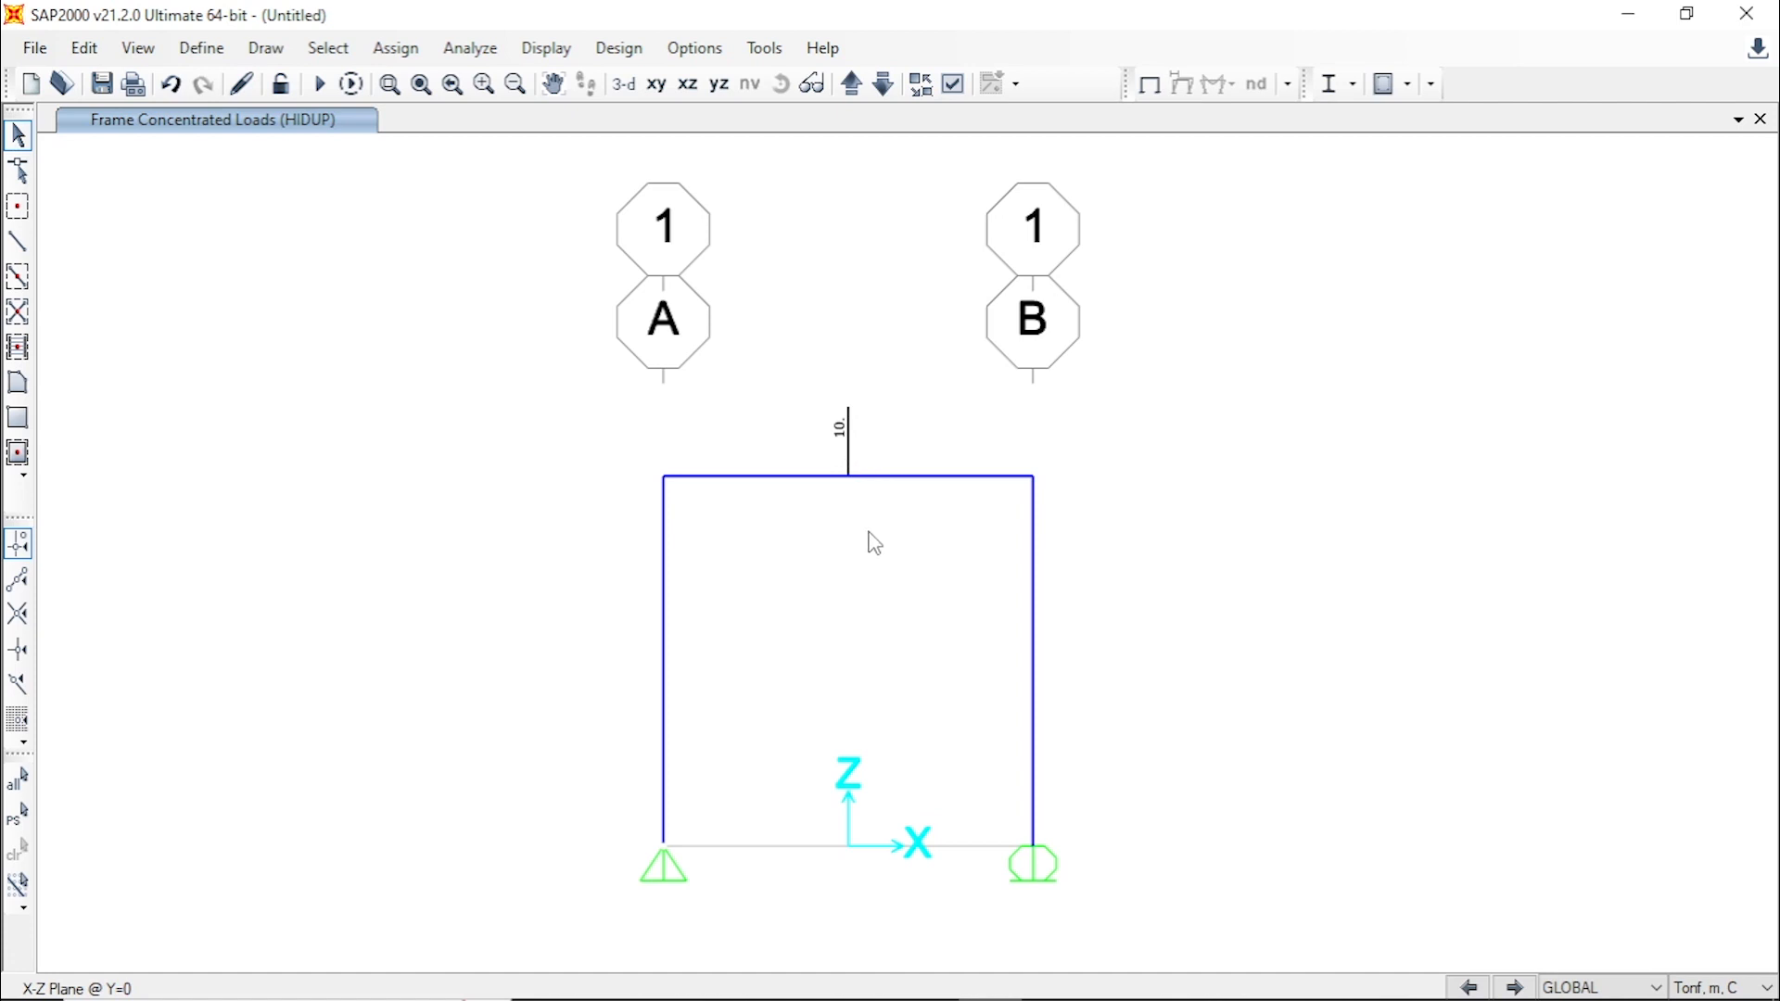
# - Inspect the load pattern, direction and point force assigned to the BALOK beam
pyautogui.click(796, 479)
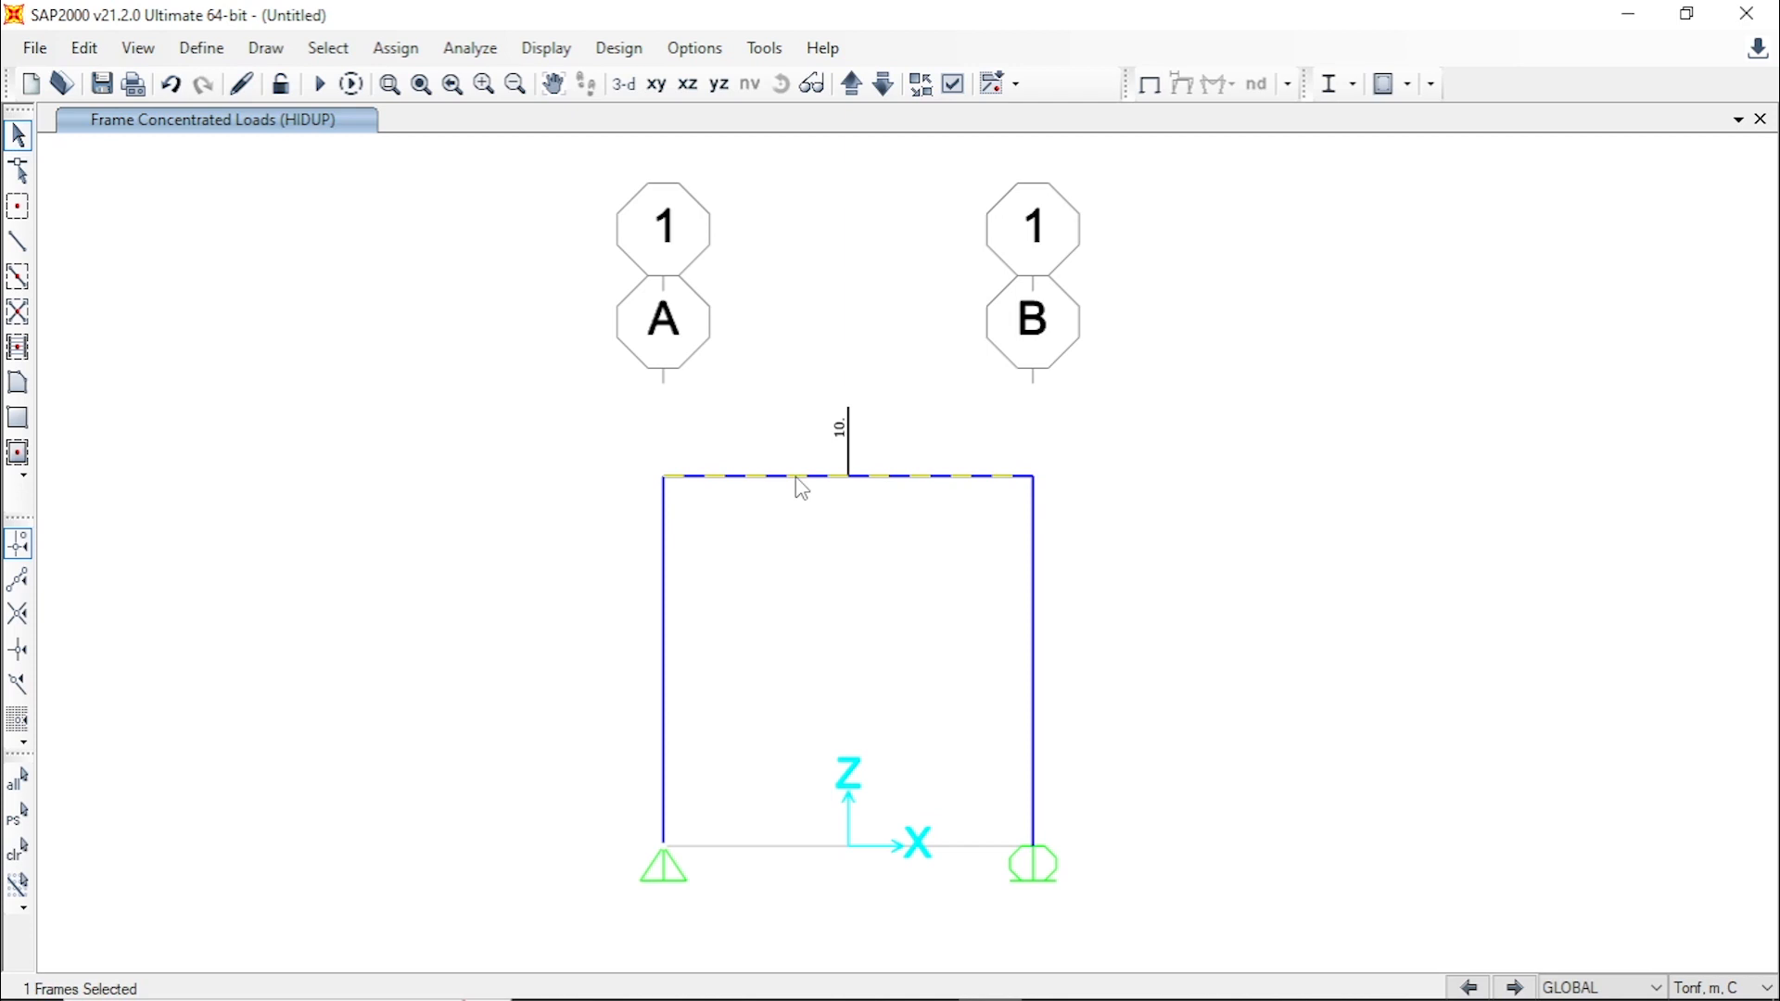
pyautogui.rightClick(801, 480)
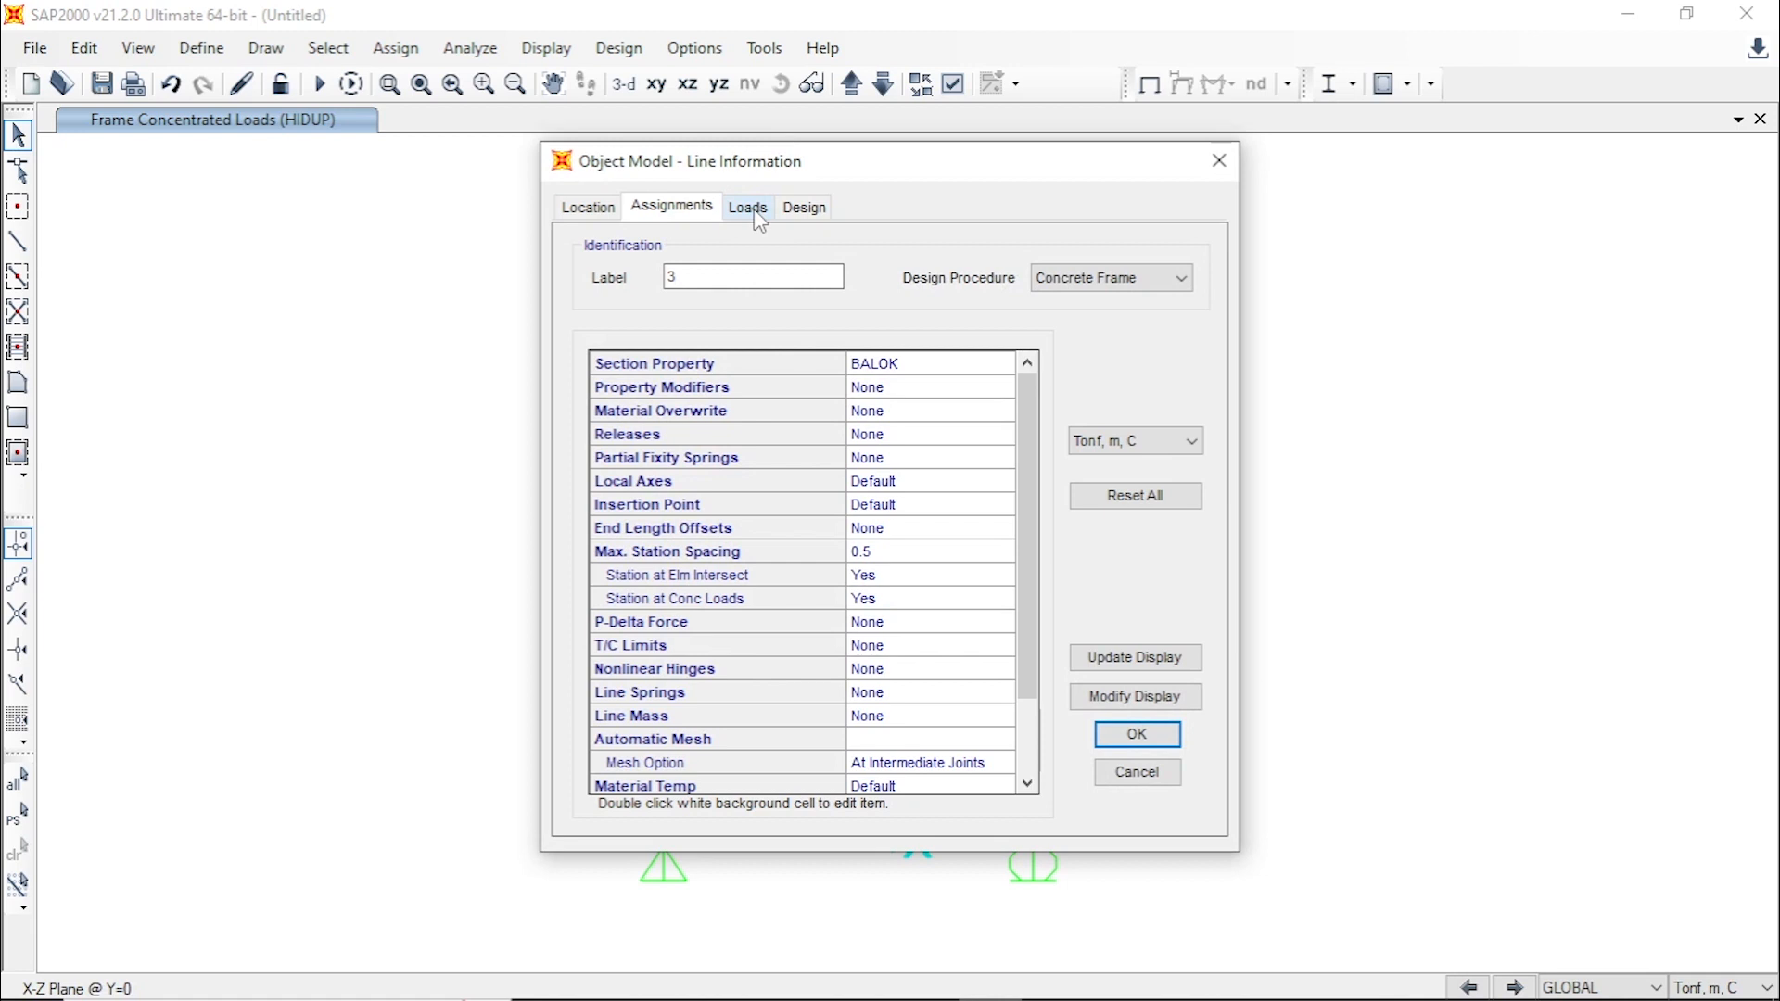
pyautogui.click(751, 208)
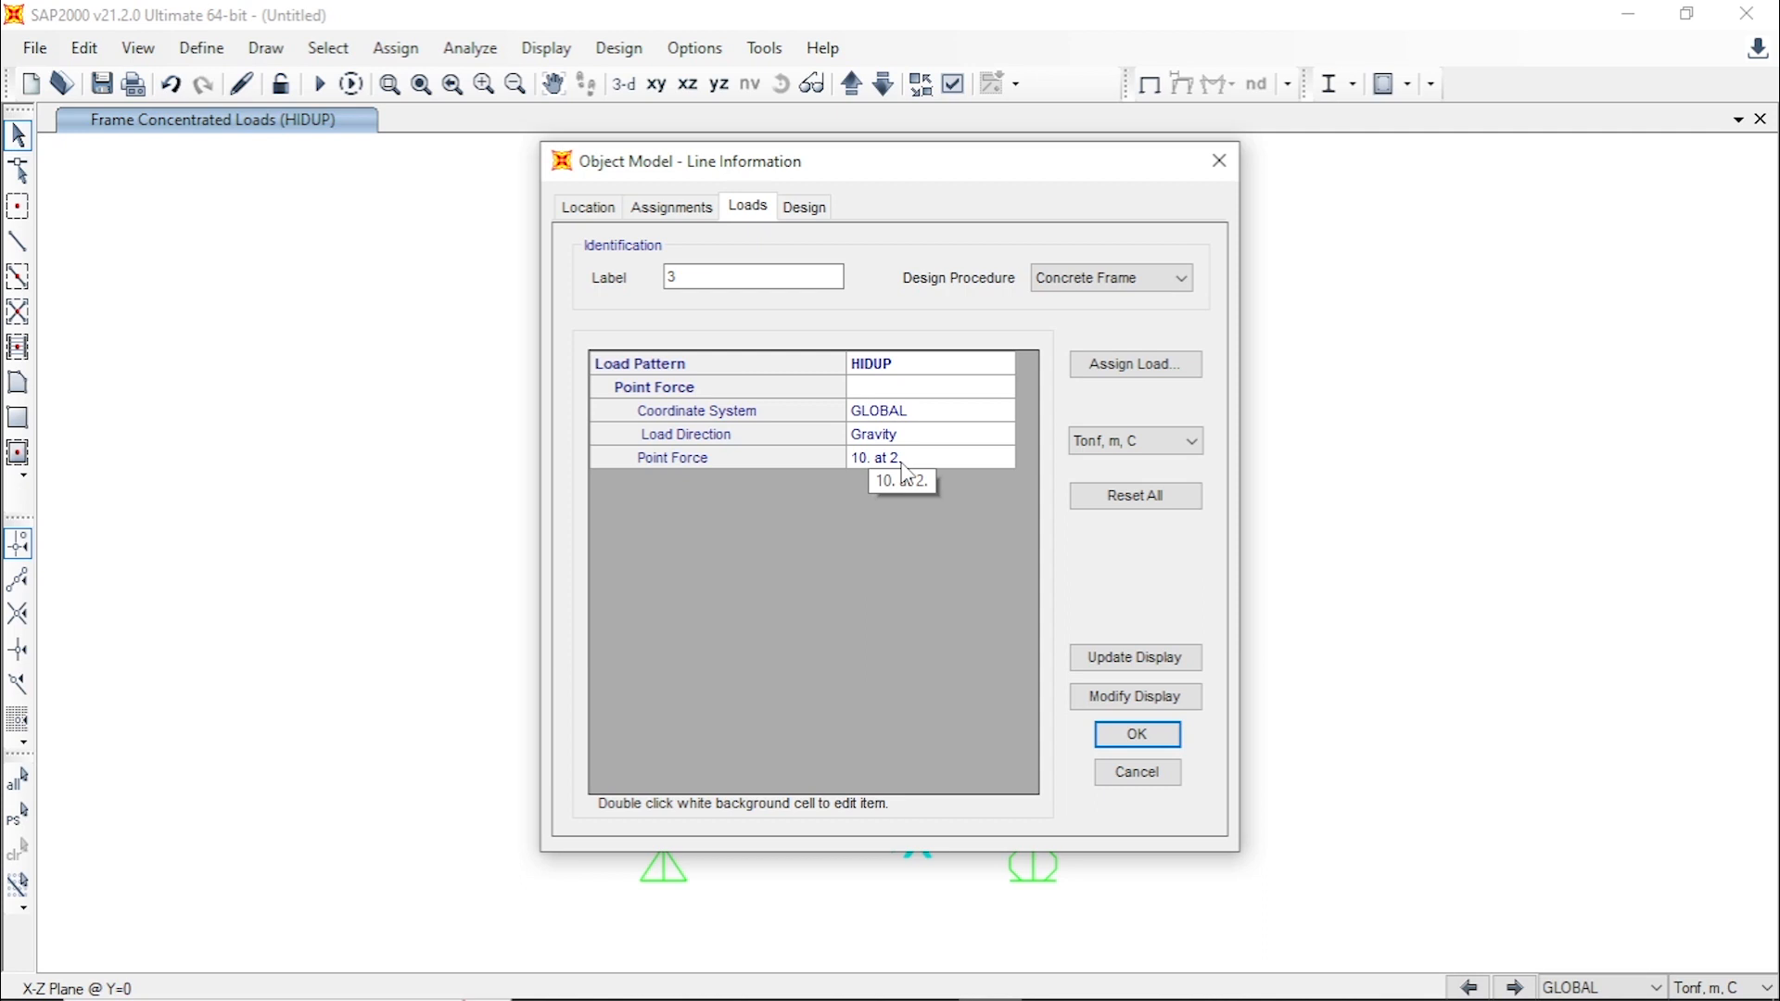
pyautogui.click(1132, 737)
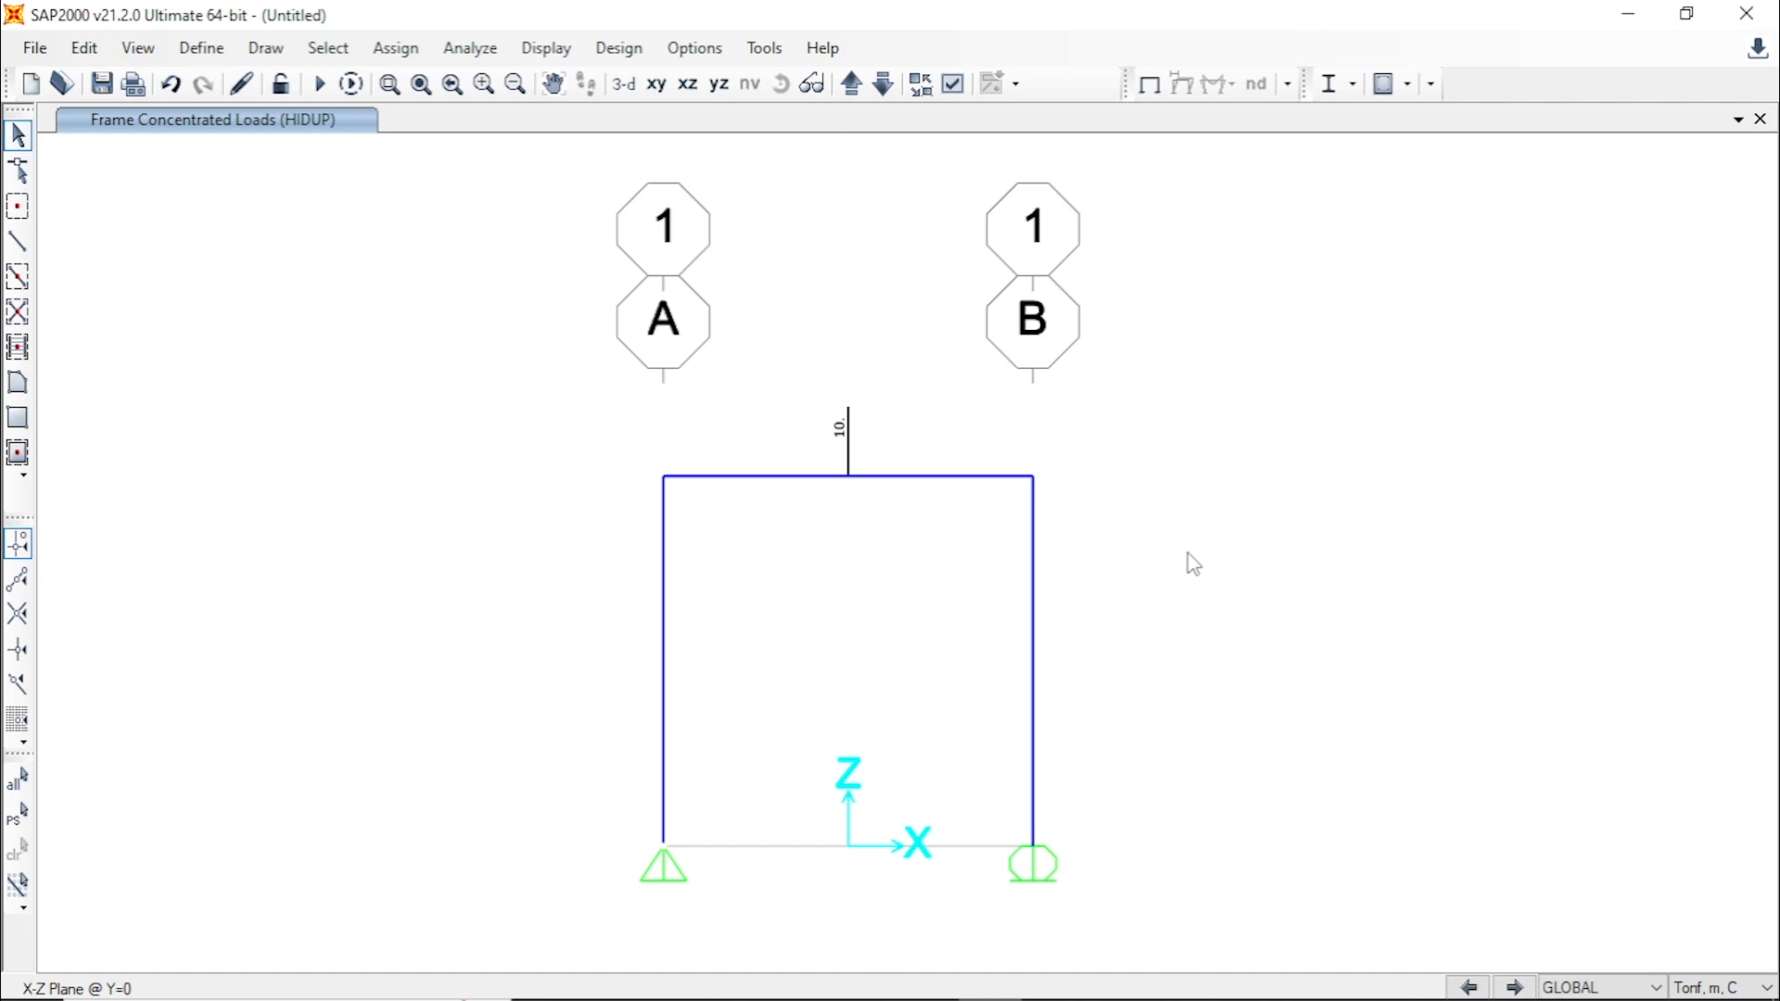
# - Set the analysis options to Plane Frame in the XZ plane
pyautogui.click(468, 50)
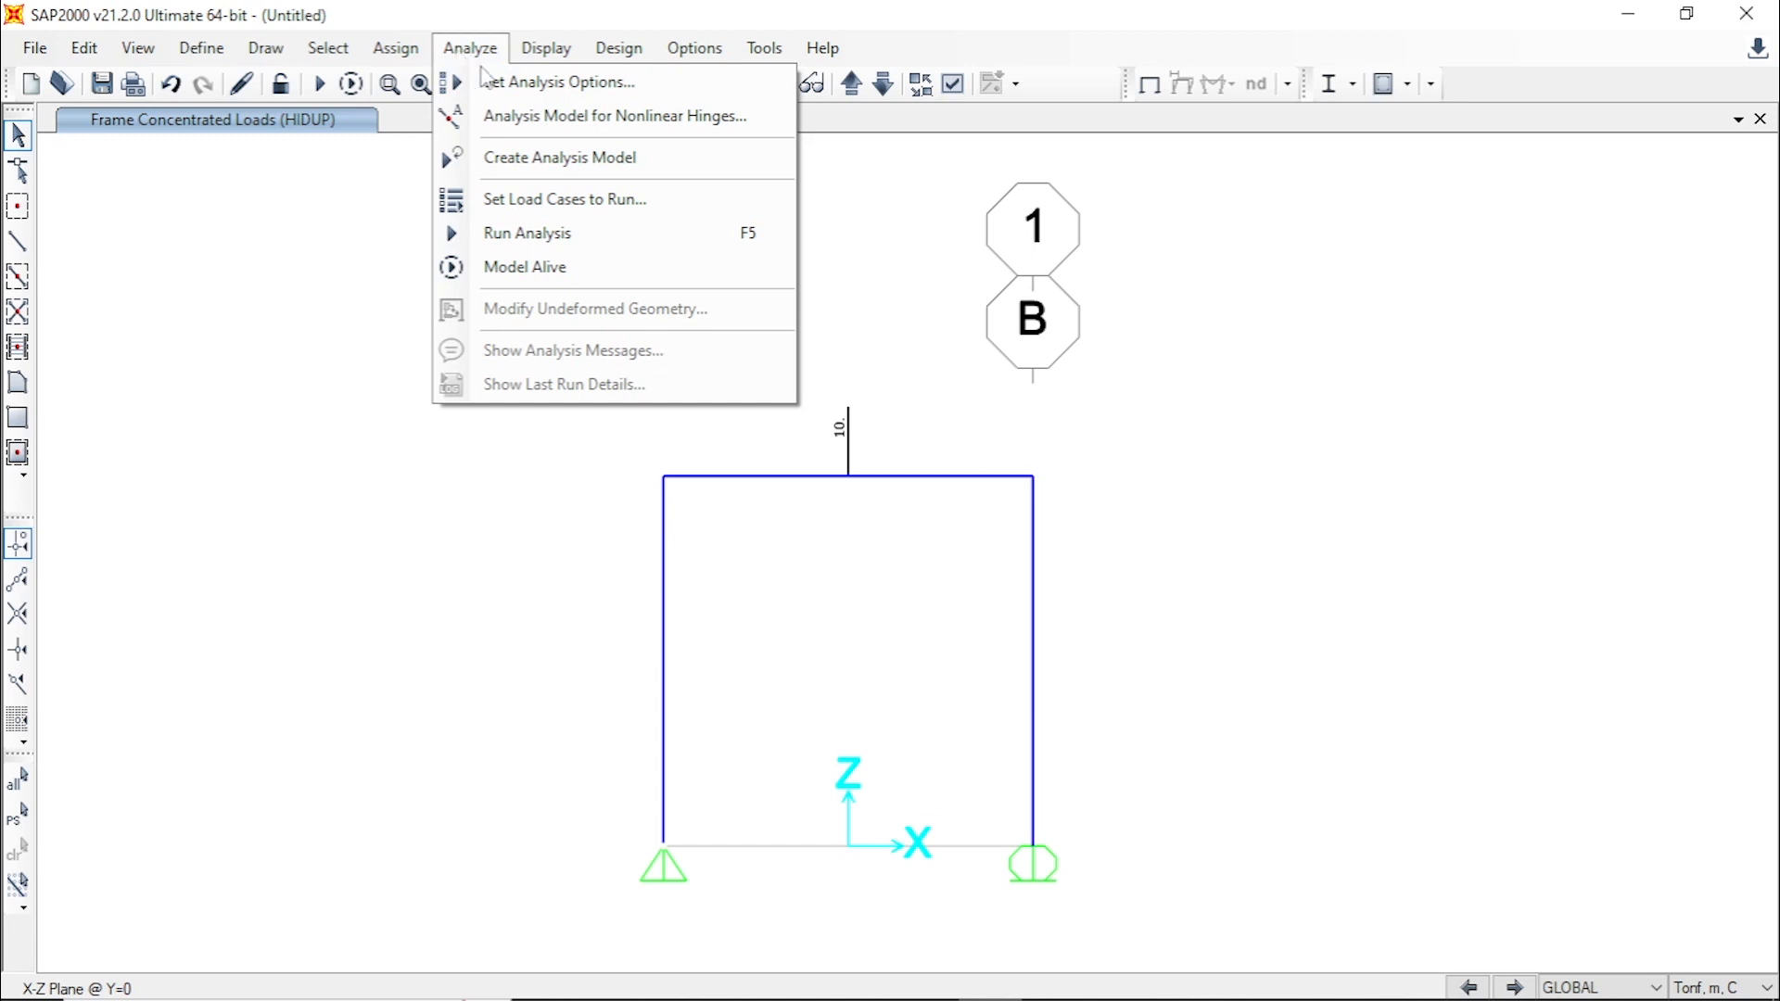
pyautogui.click(675, 83)
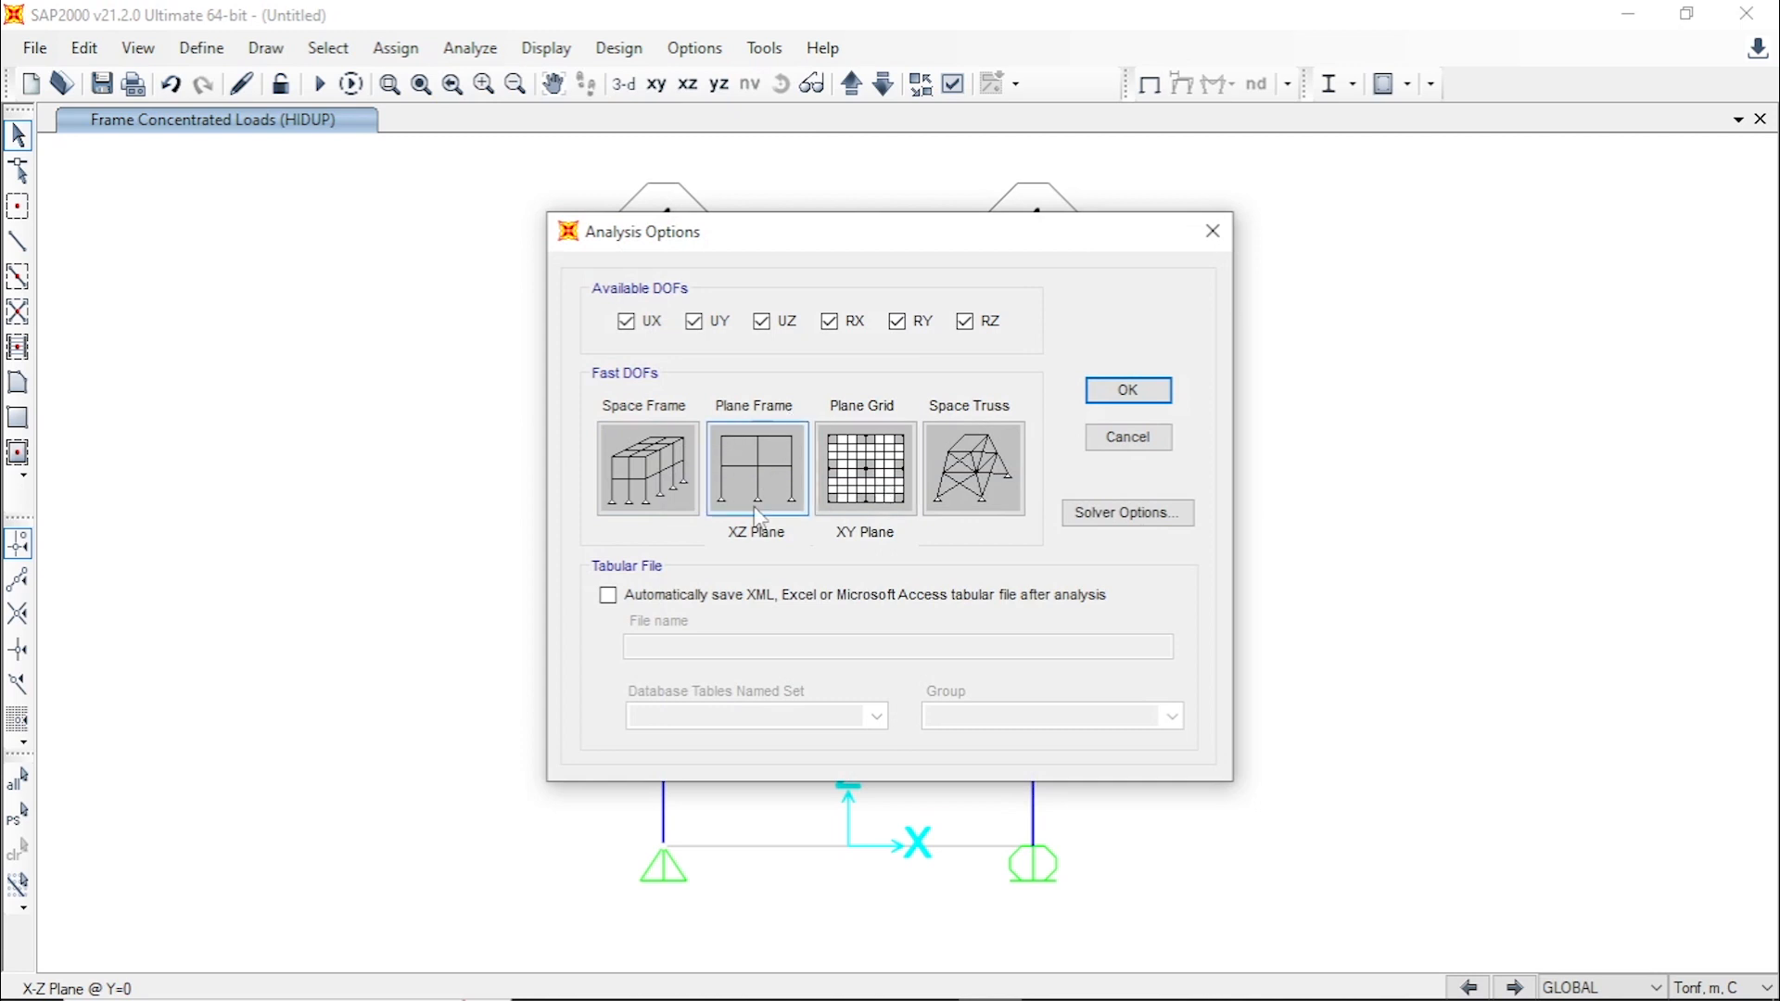
pyautogui.click(760, 475)
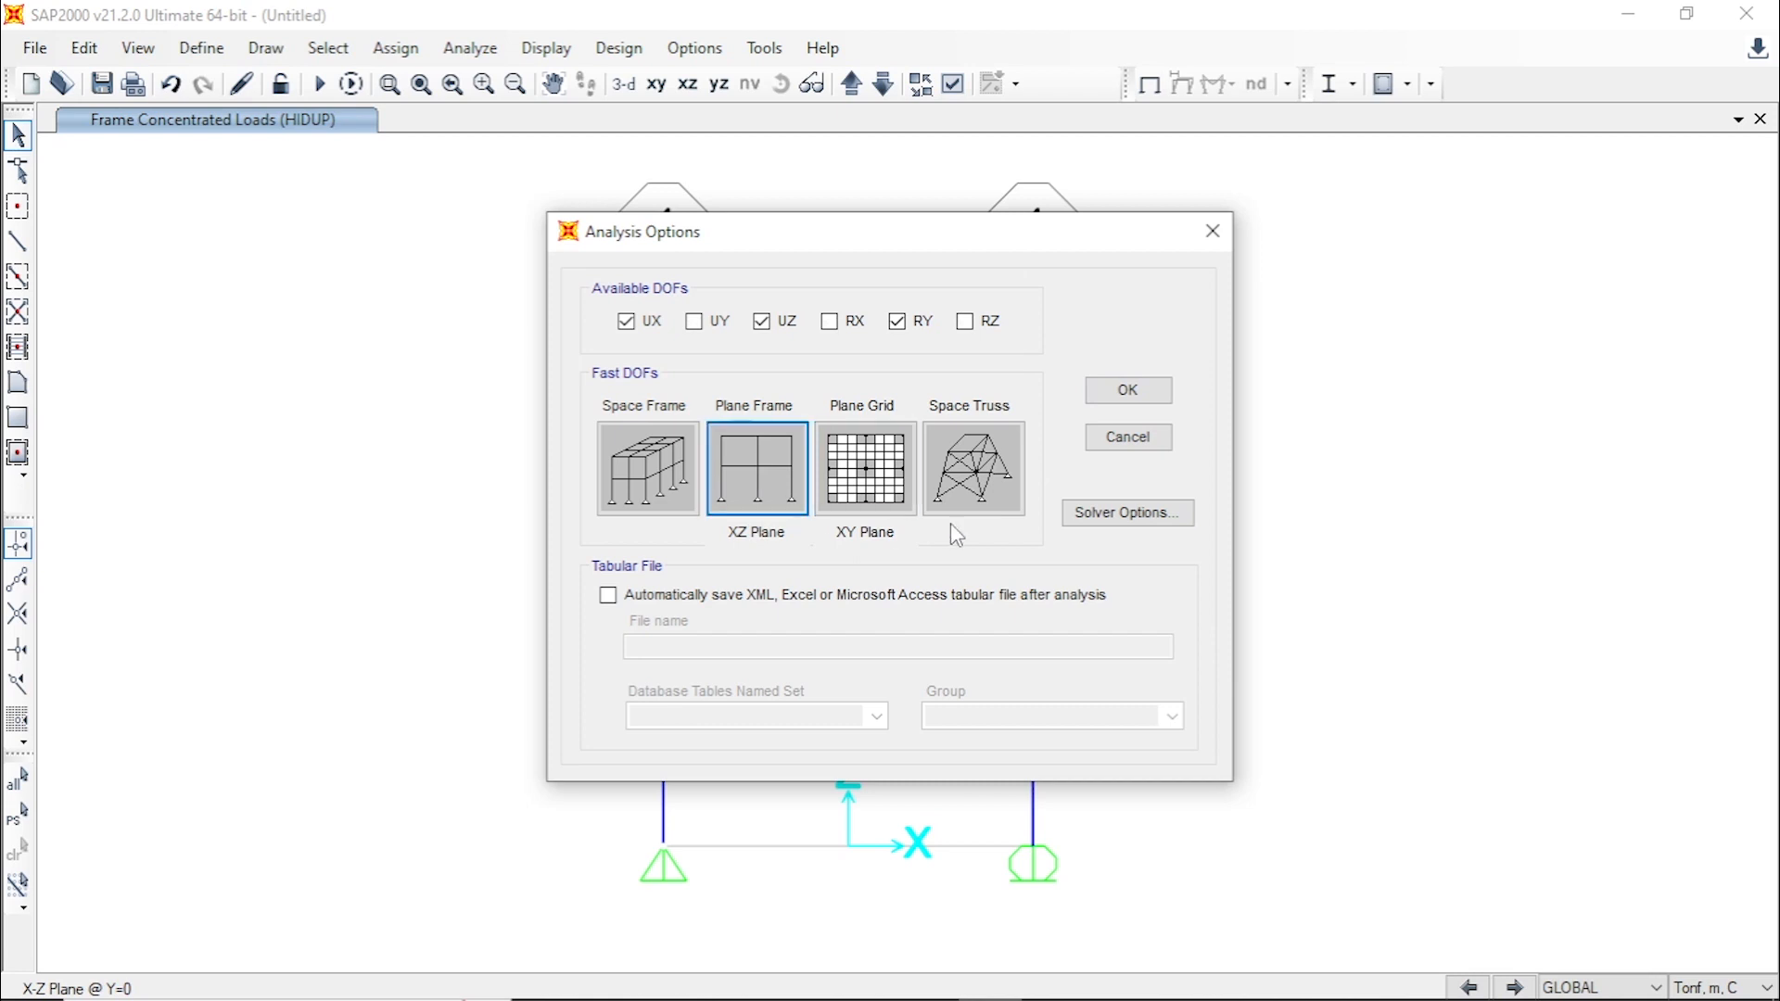
pyautogui.click(1155, 393)
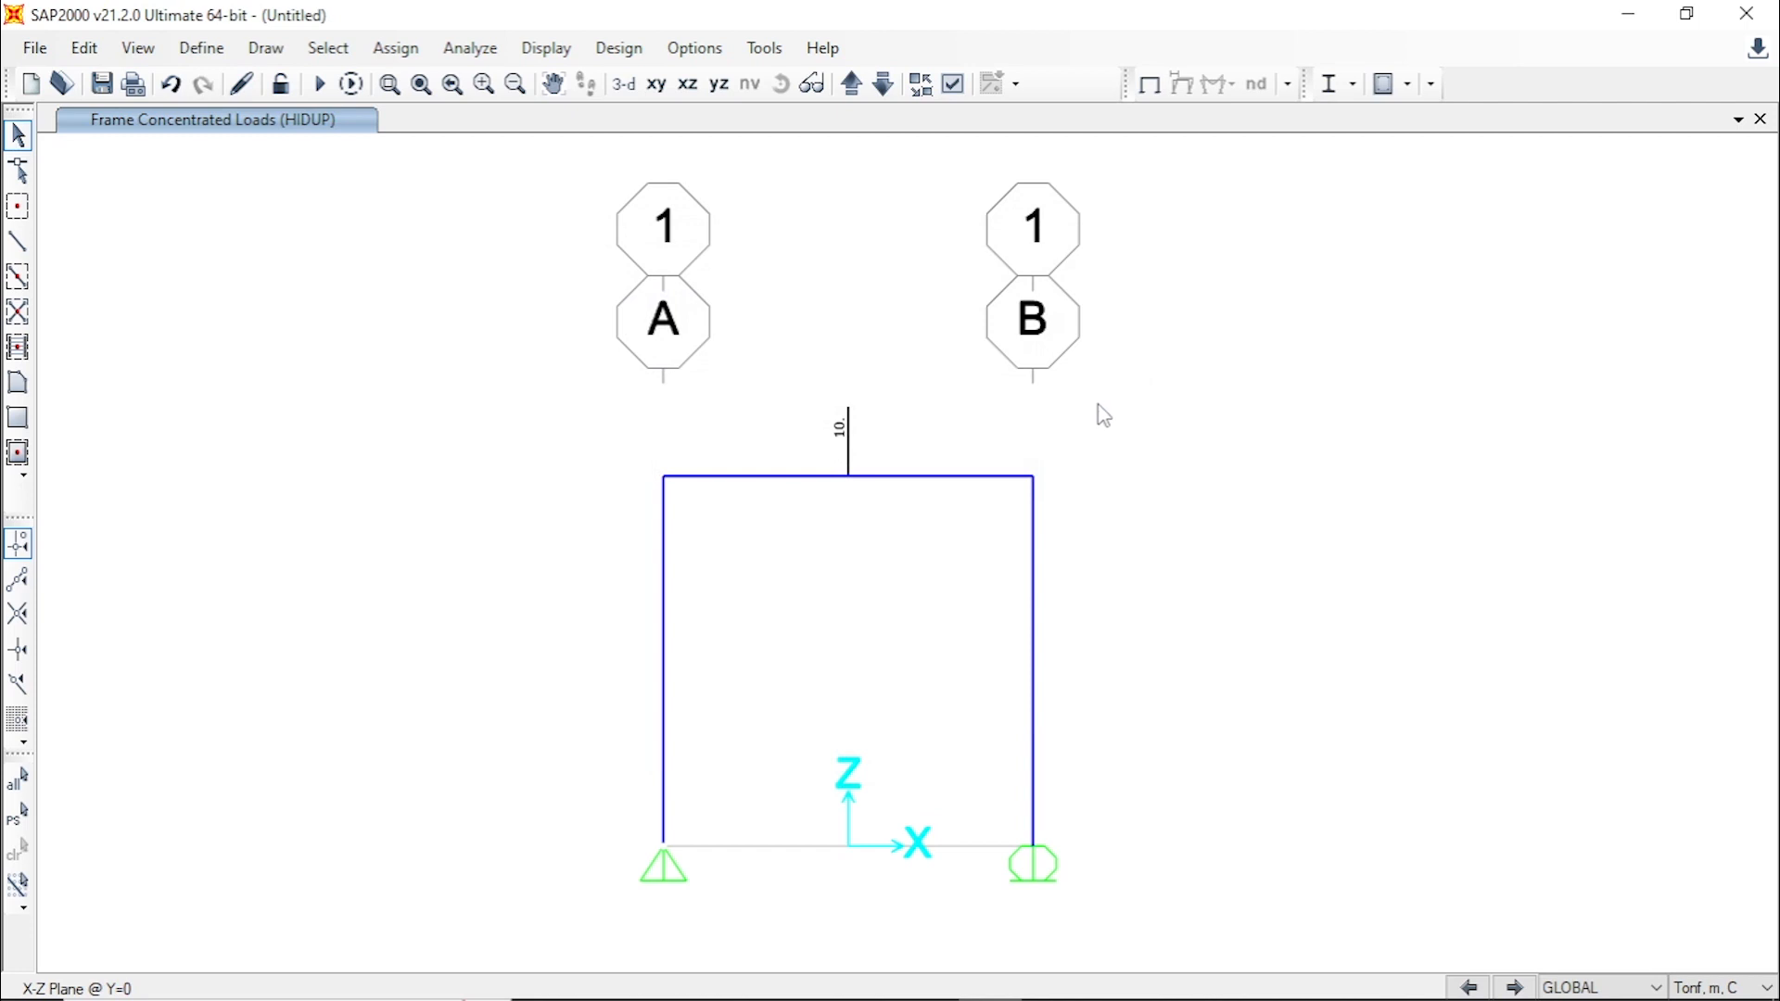
# - Set the MODAL case to Do Not Run and start the analysis of the remaining load cases
pyautogui.click(471, 55)
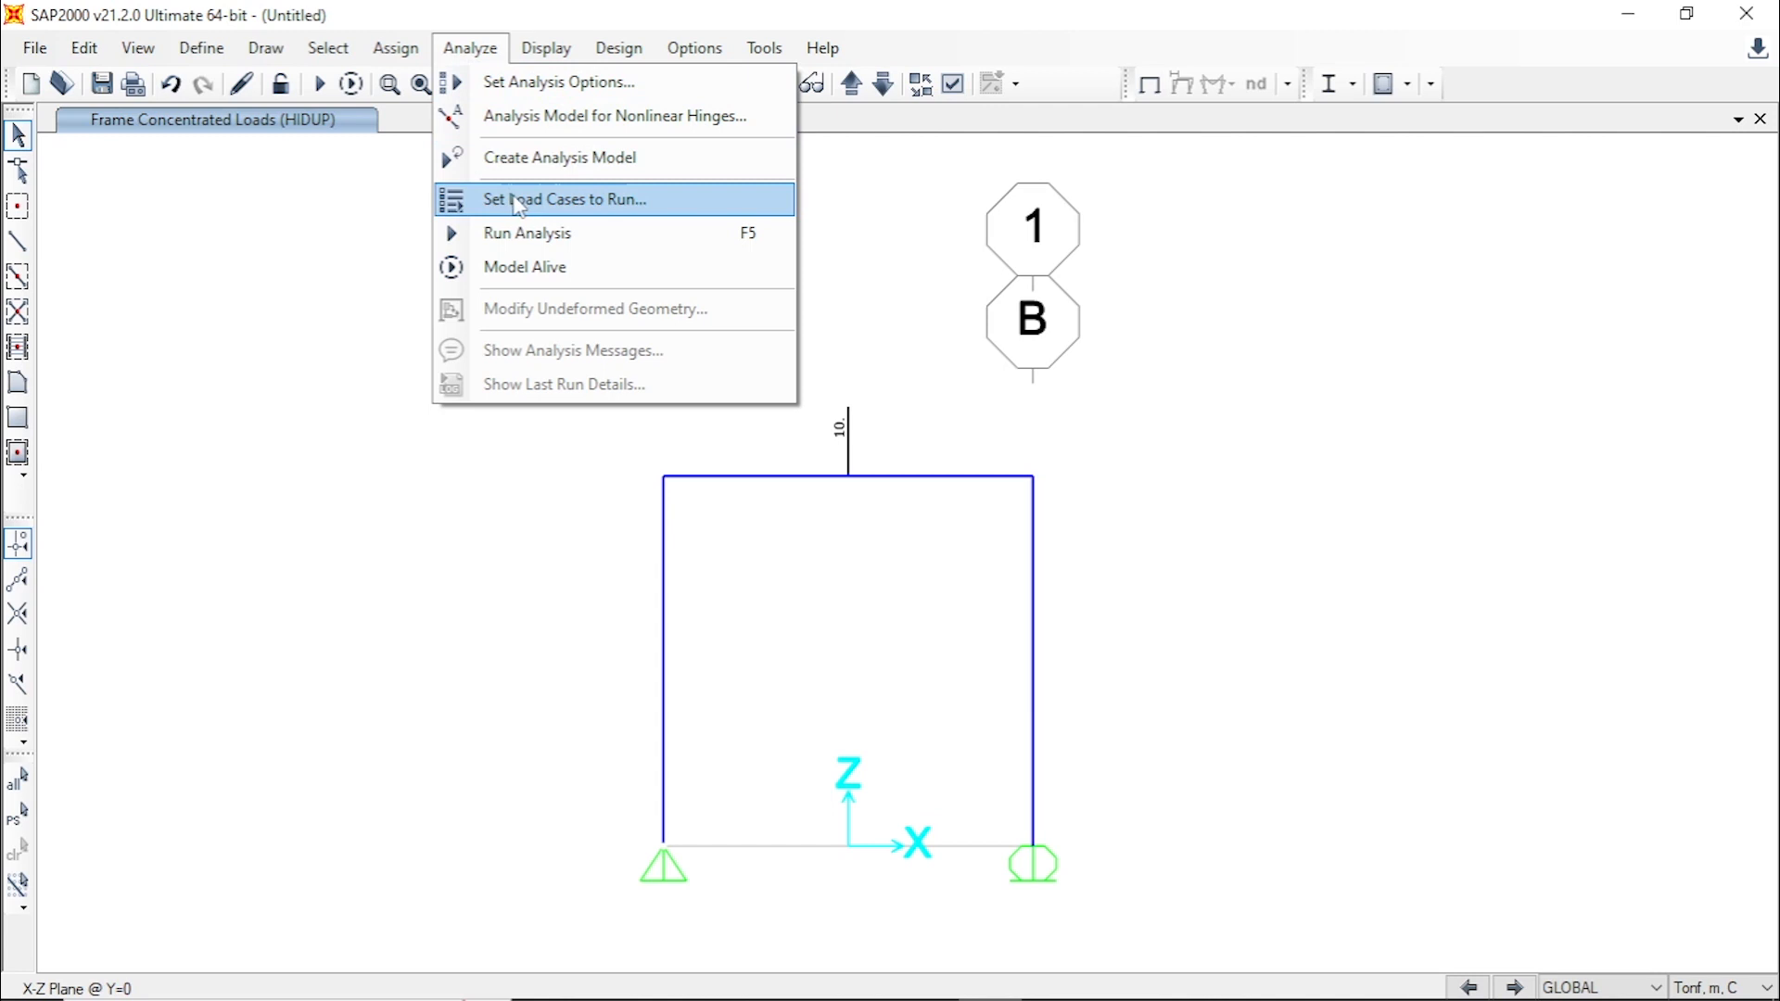
pyautogui.click(648, 213)
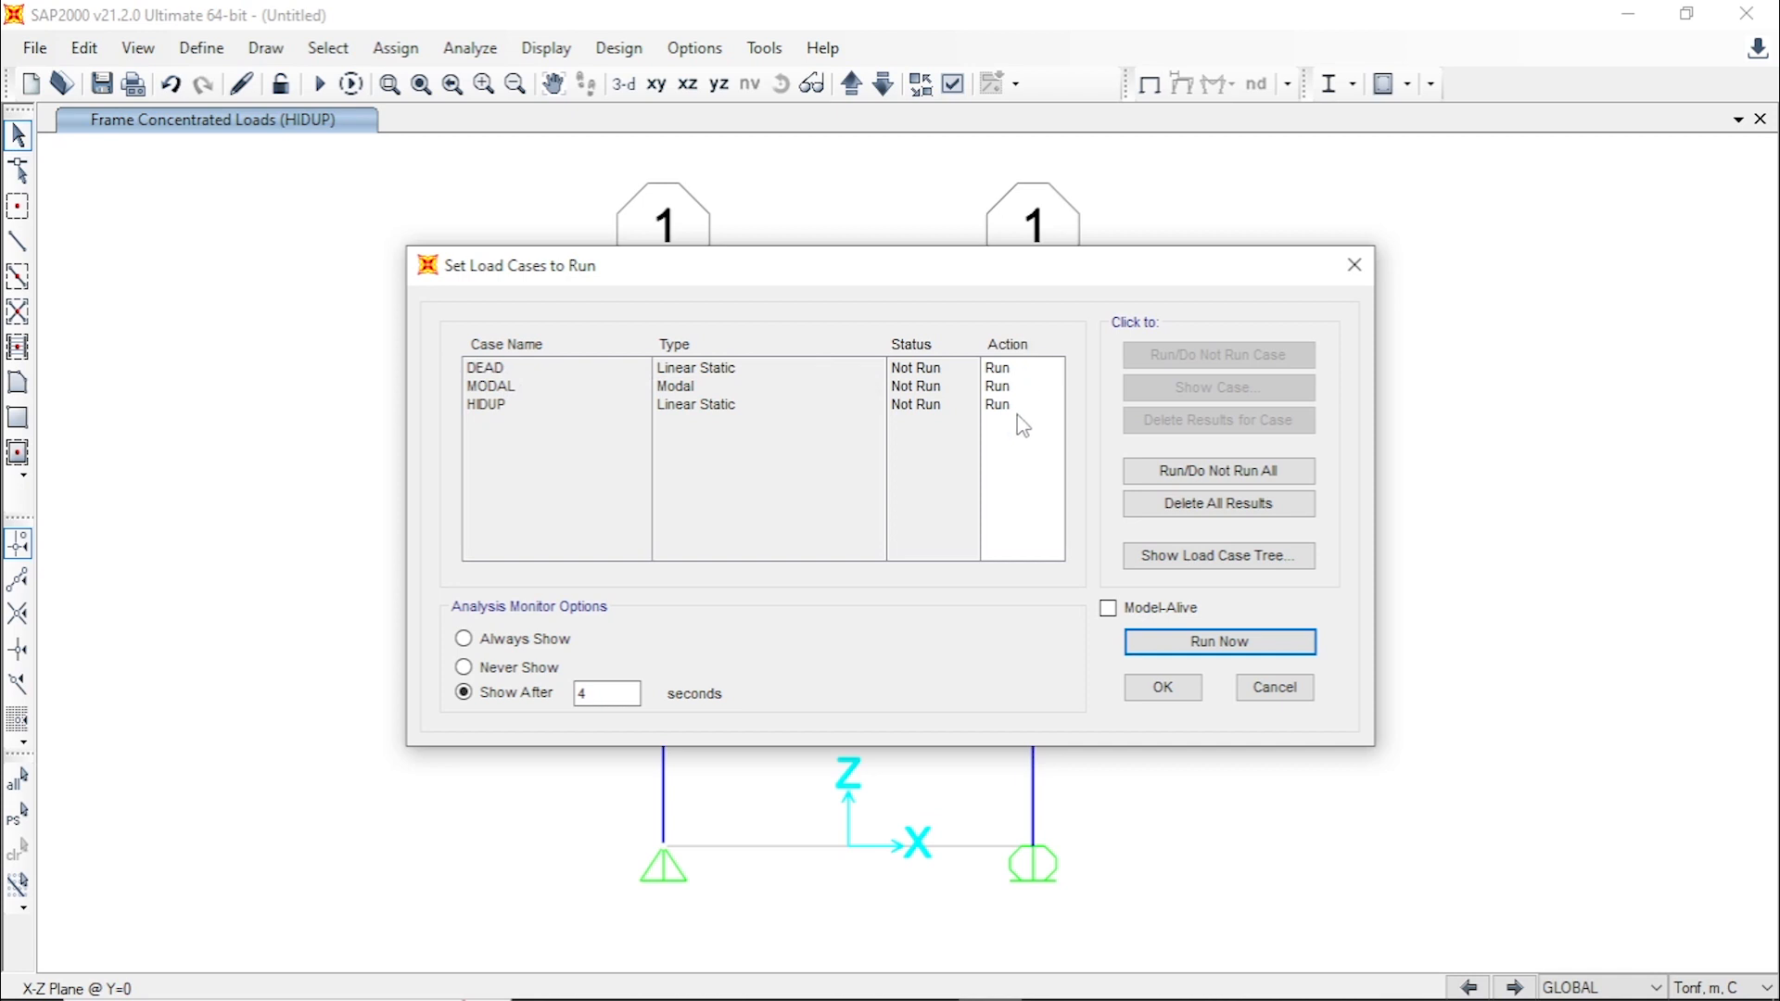
pyautogui.click(498, 390)
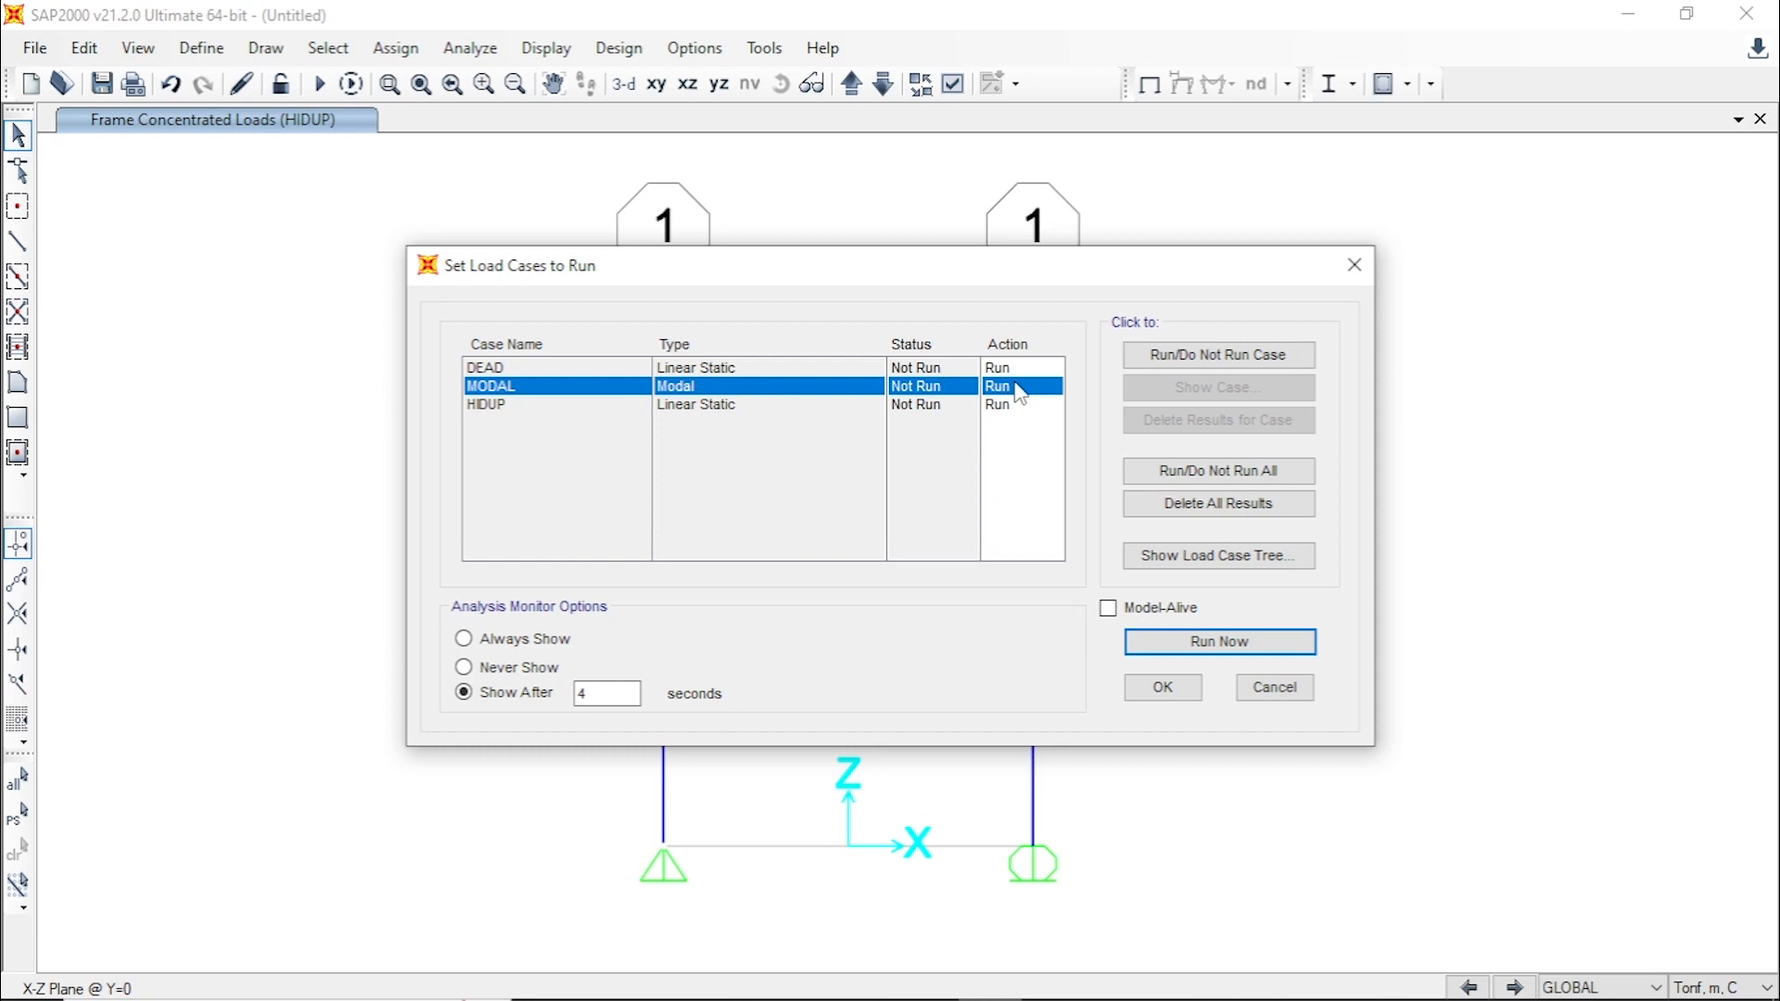
pyautogui.click(1182, 360)
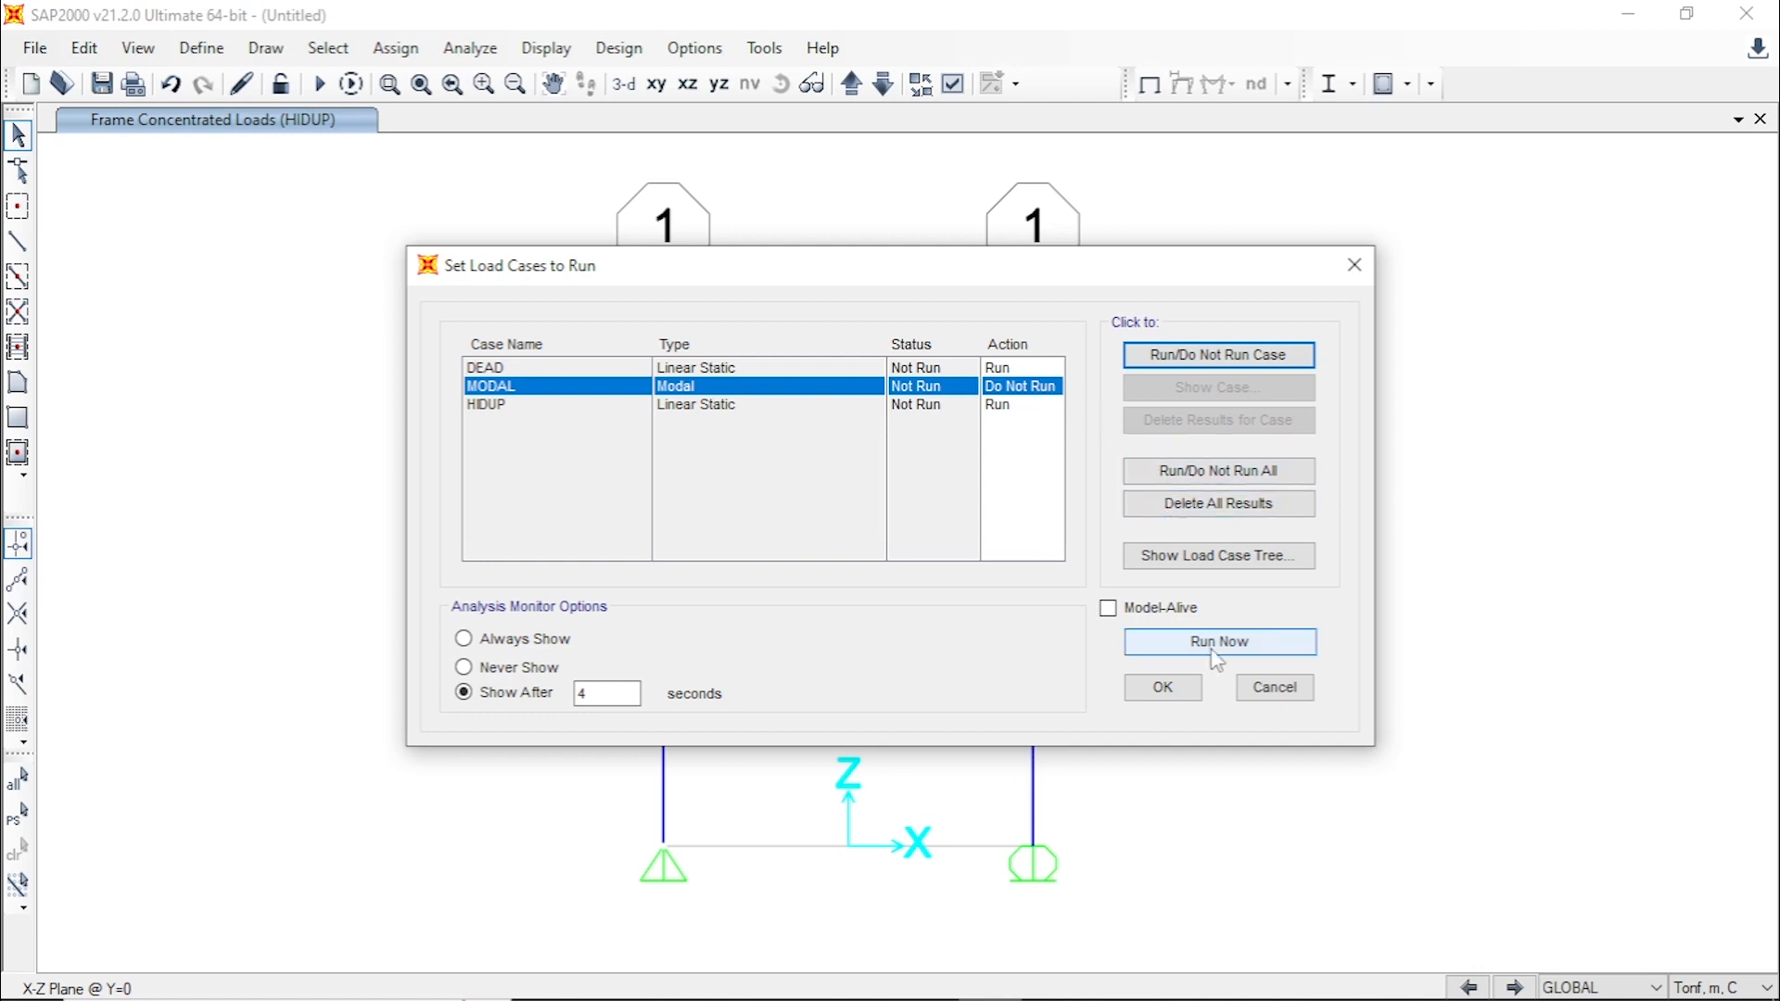
pyautogui.click(1269, 652)
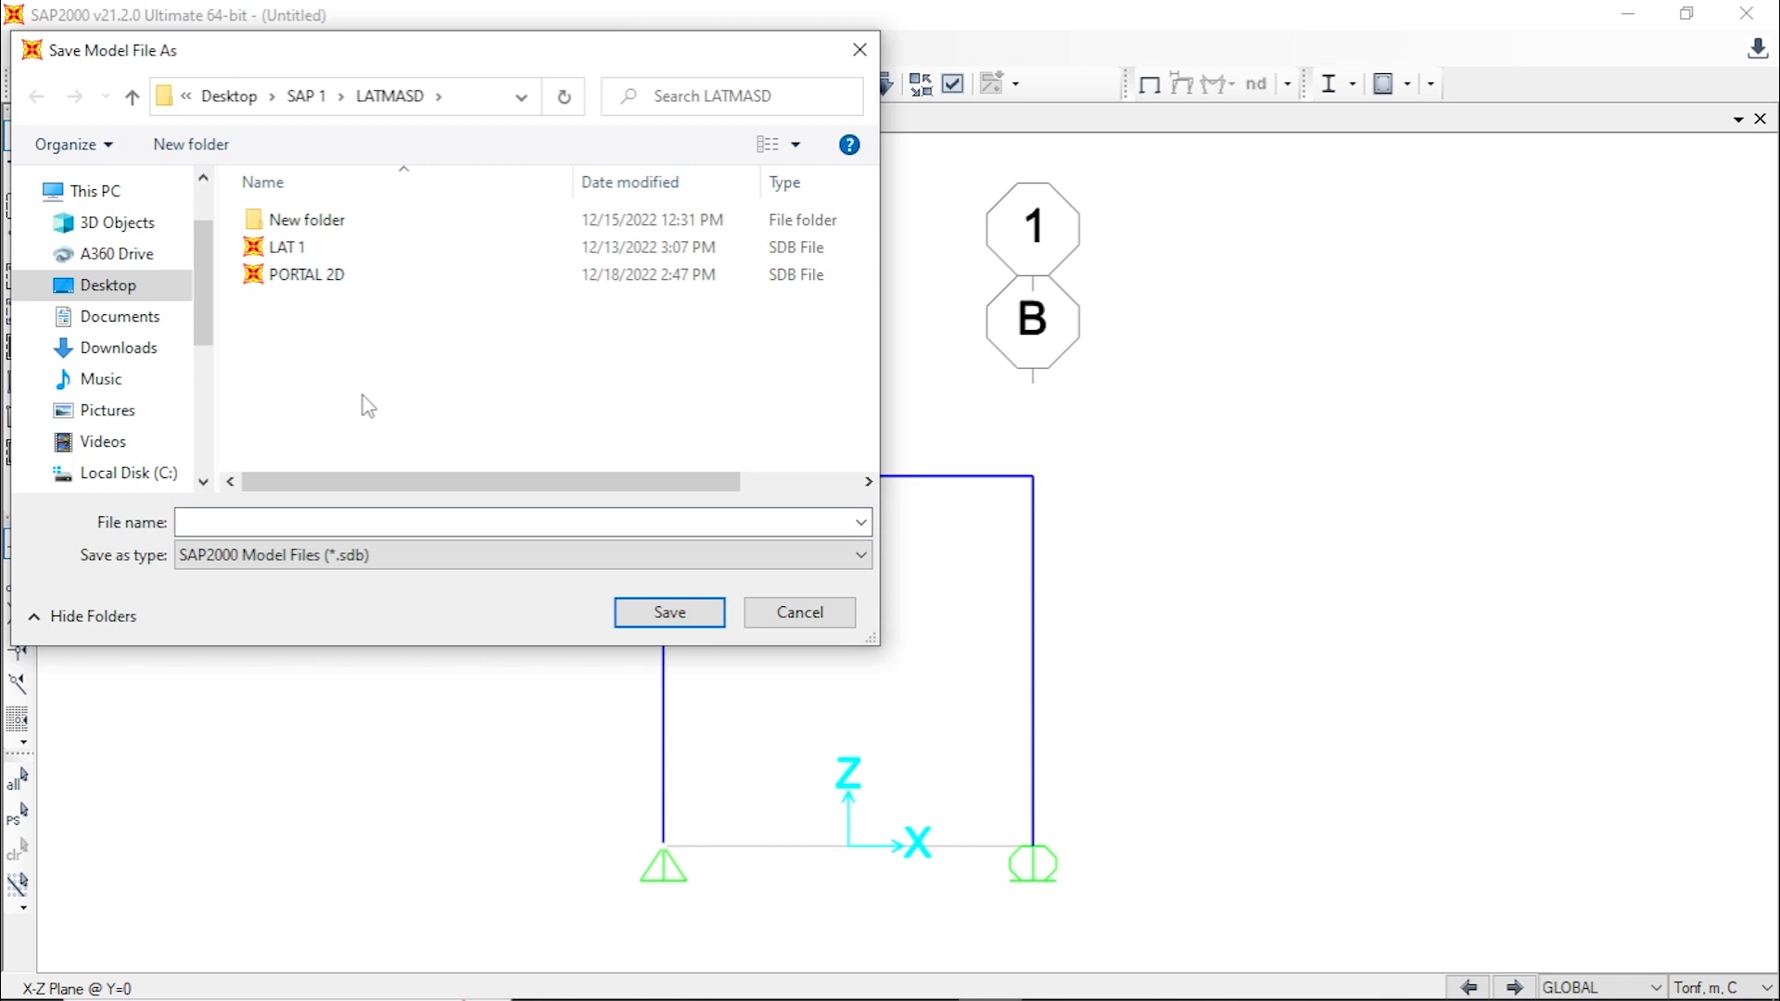
# - Save the model as PORTAL SEDERHANA in the New folder inside LATMASD and let the analysis run
pyautogui.click(231, 520)
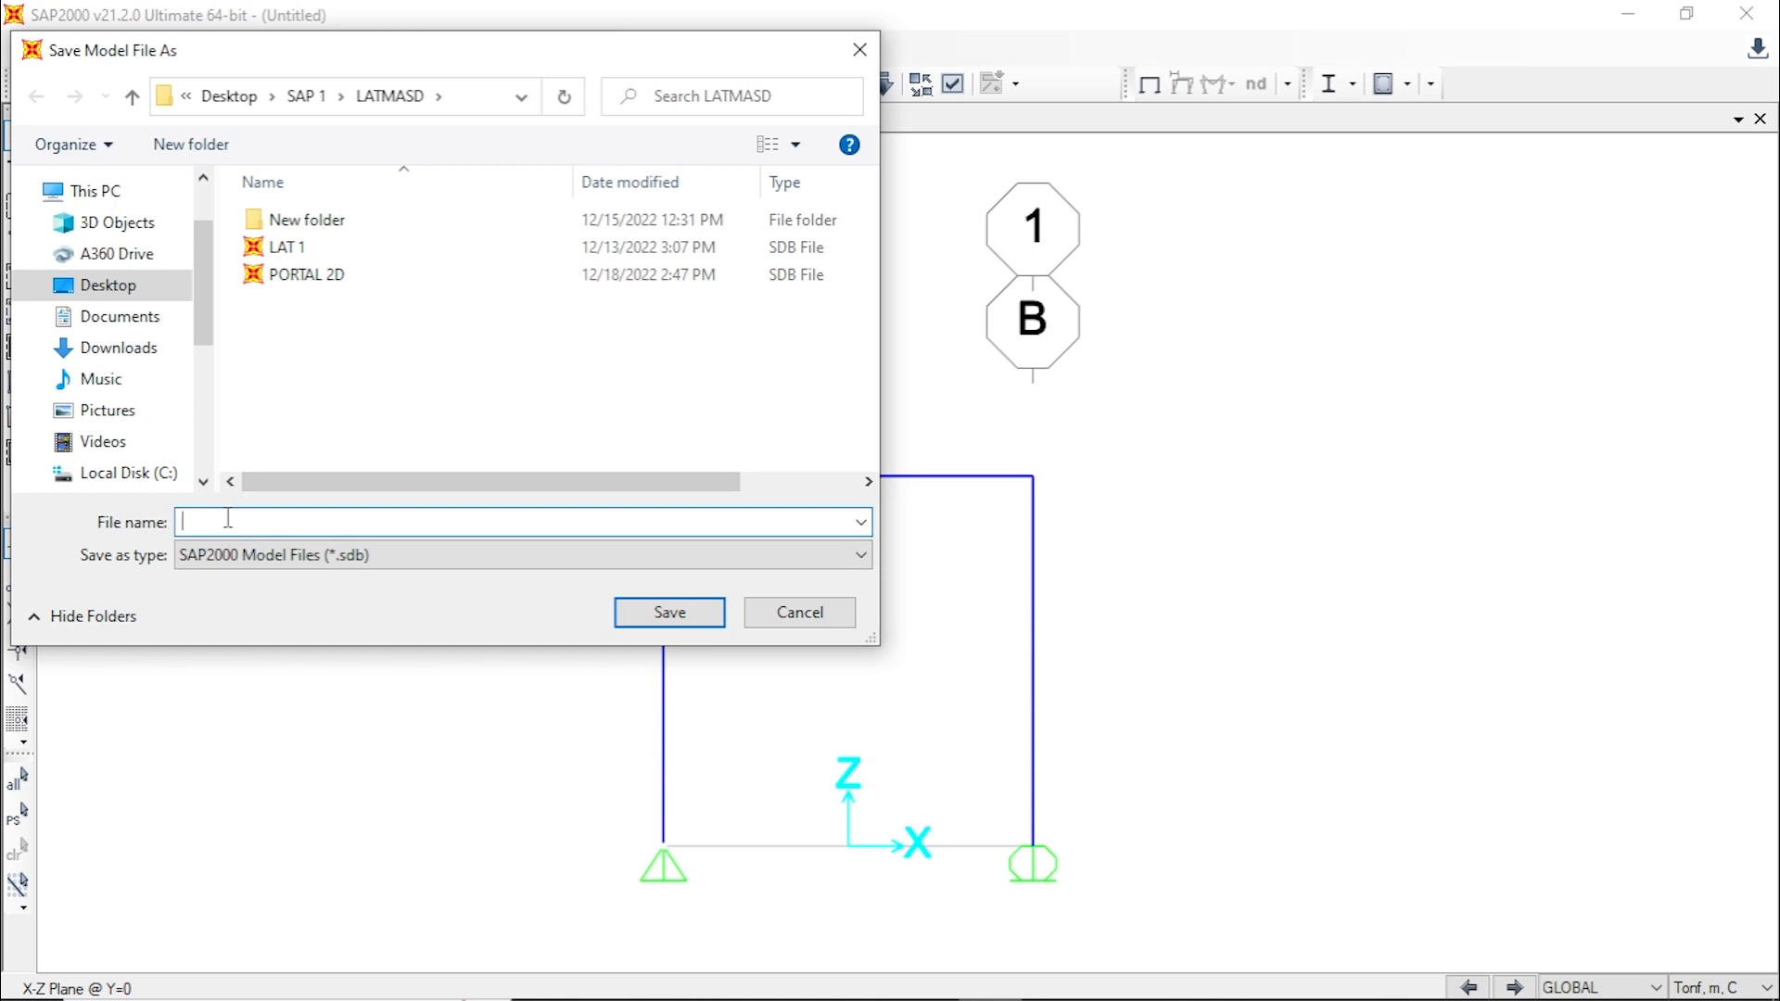
pyautogui.doubleClick(334, 228)
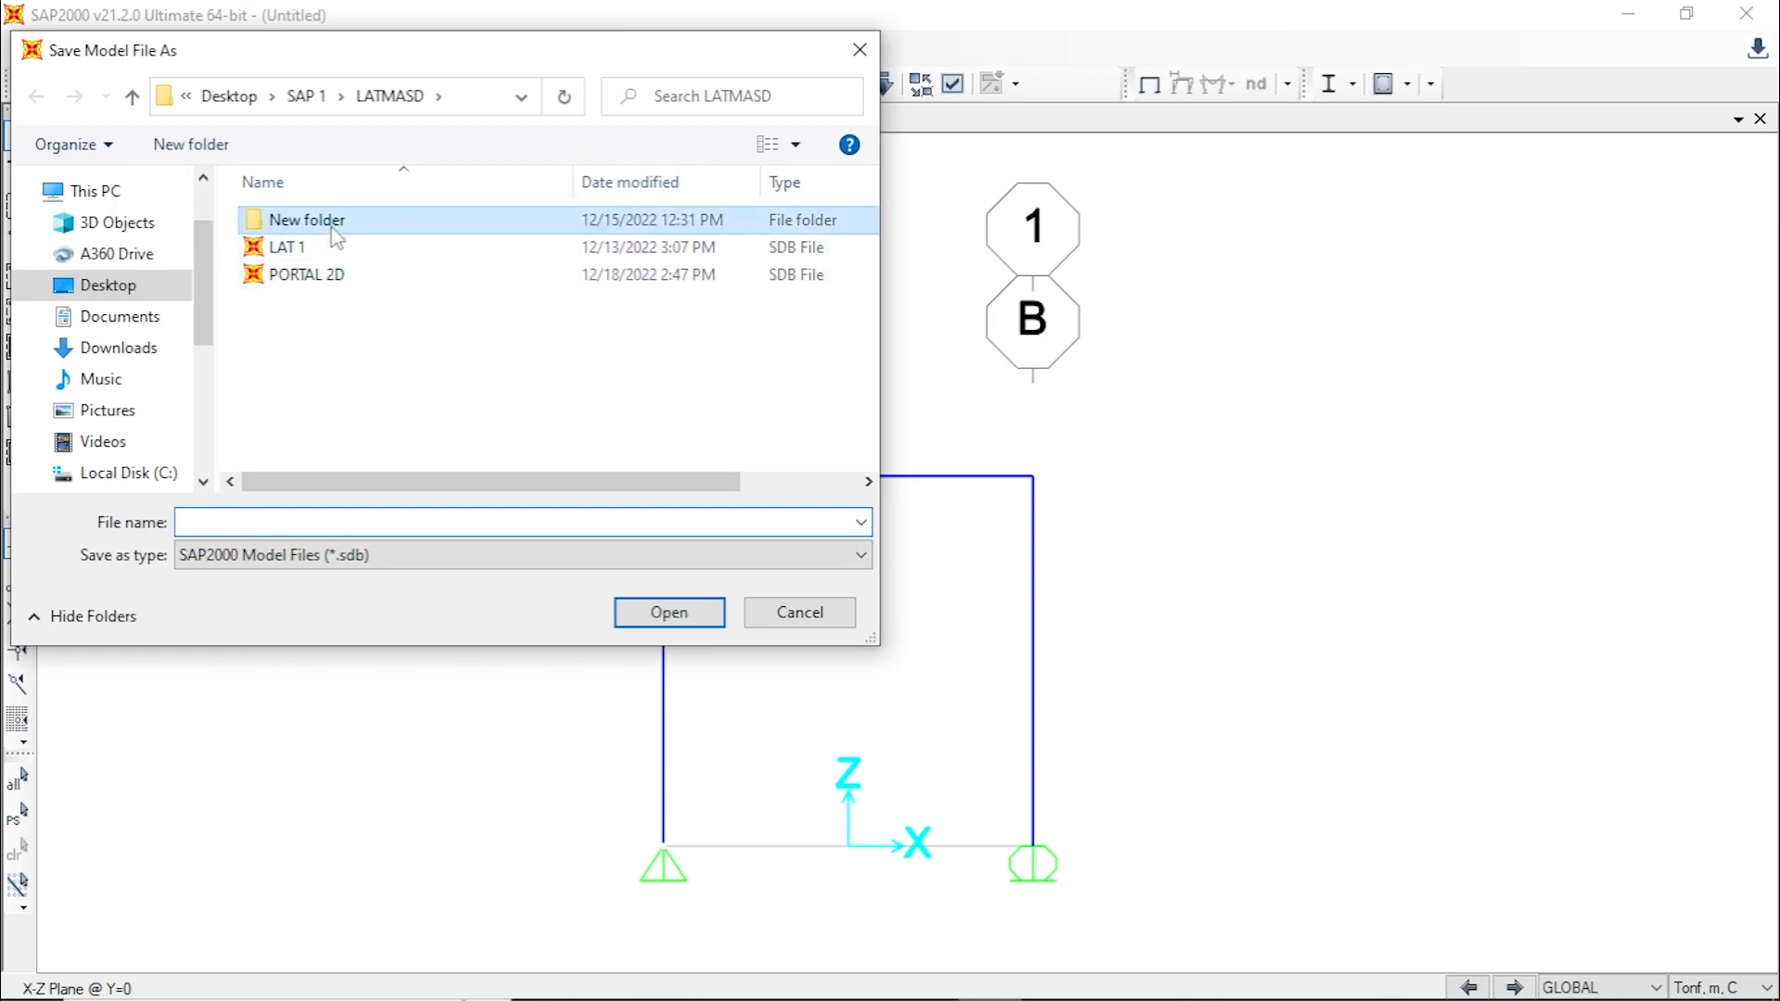
pyautogui.click(247, 521)
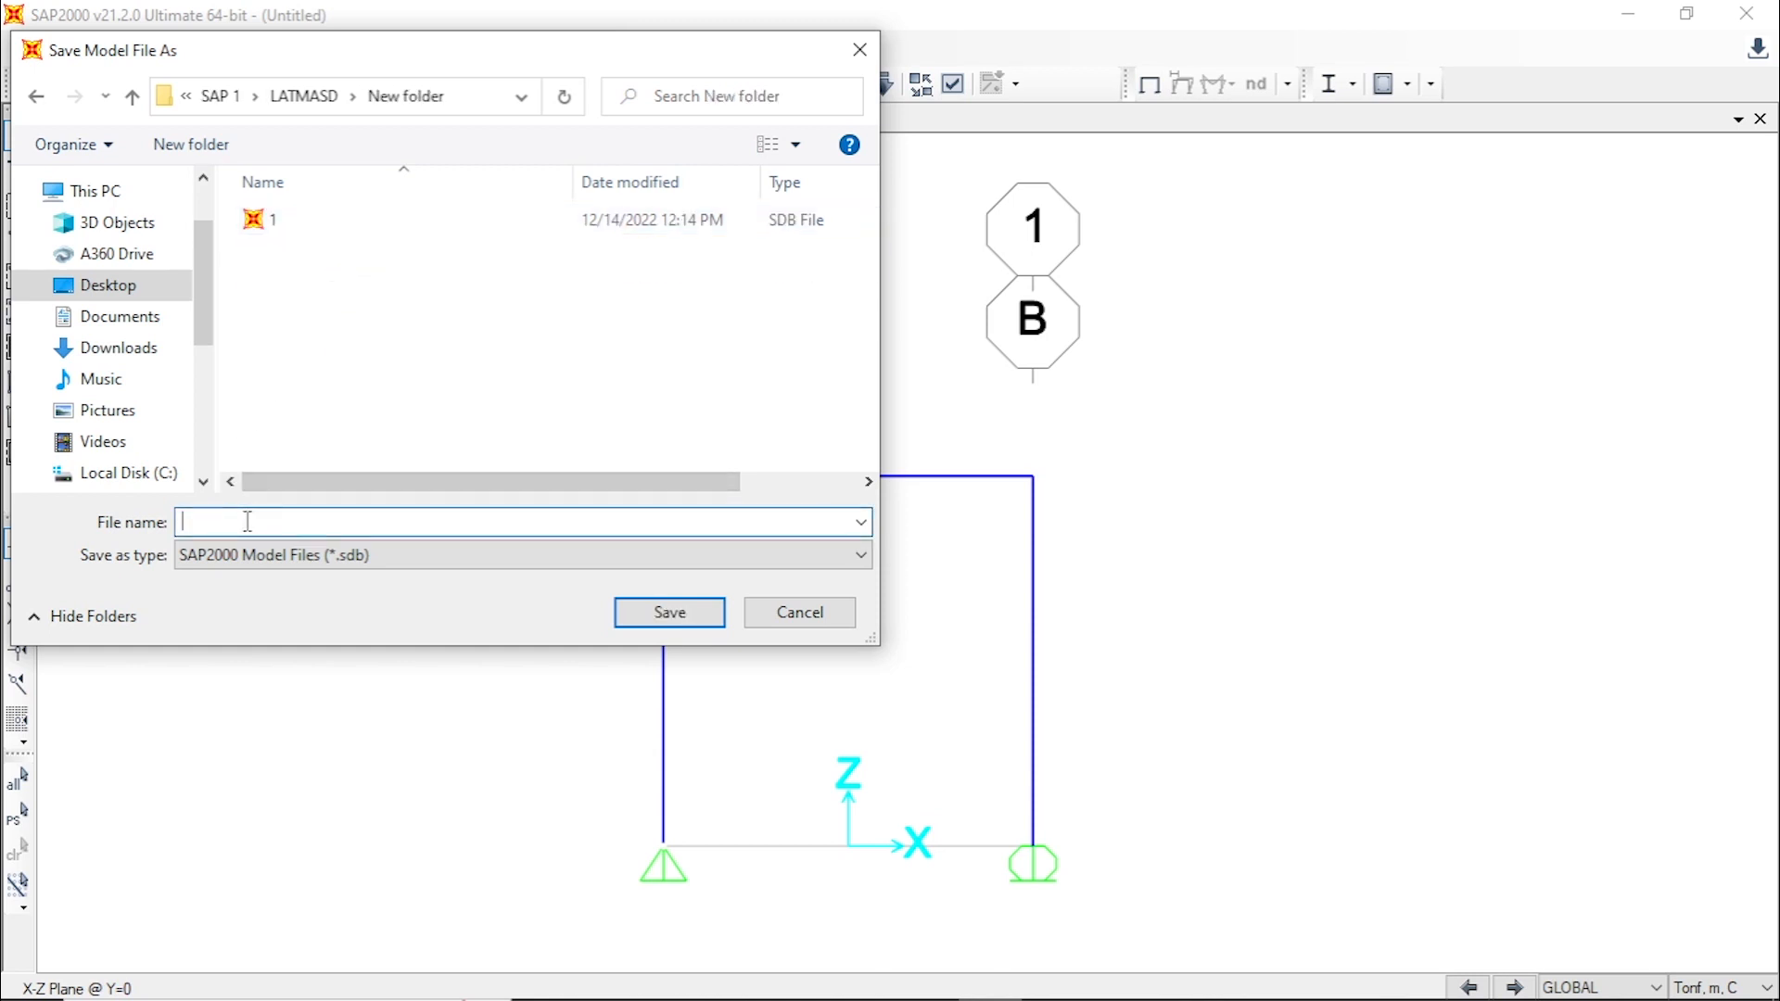
pyautogui.write('PORTAL SEDERHANA')
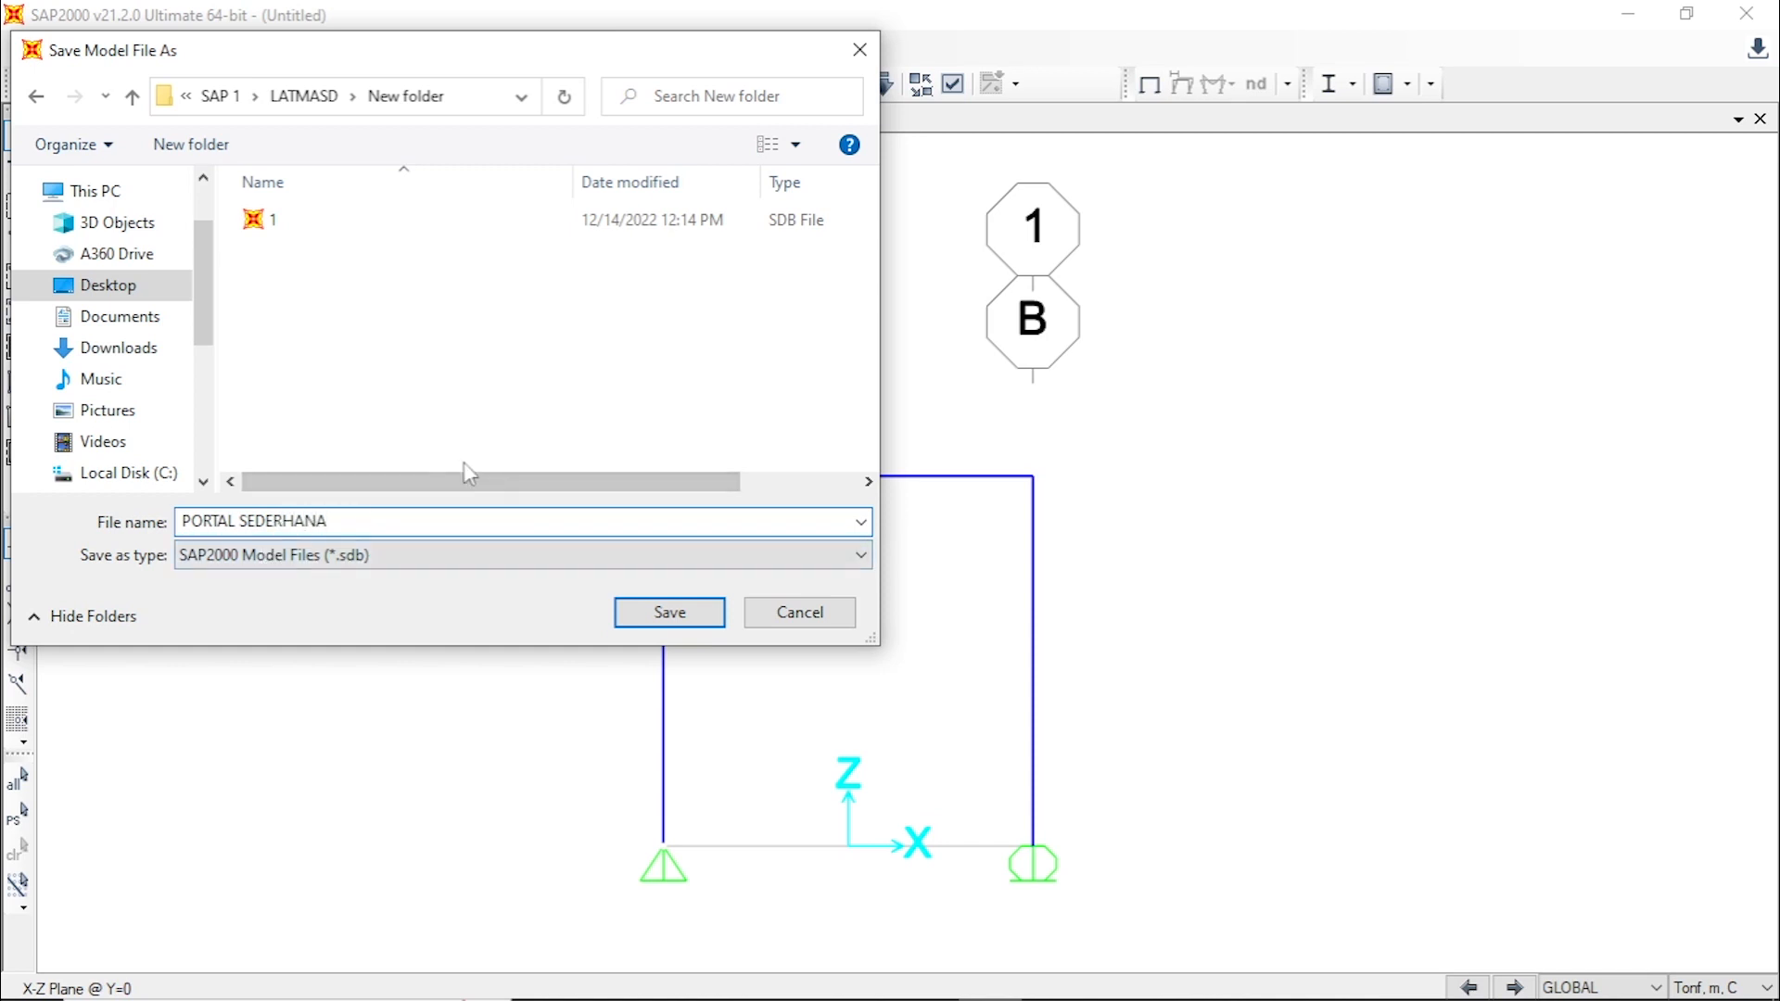
pyautogui.click(669, 613)
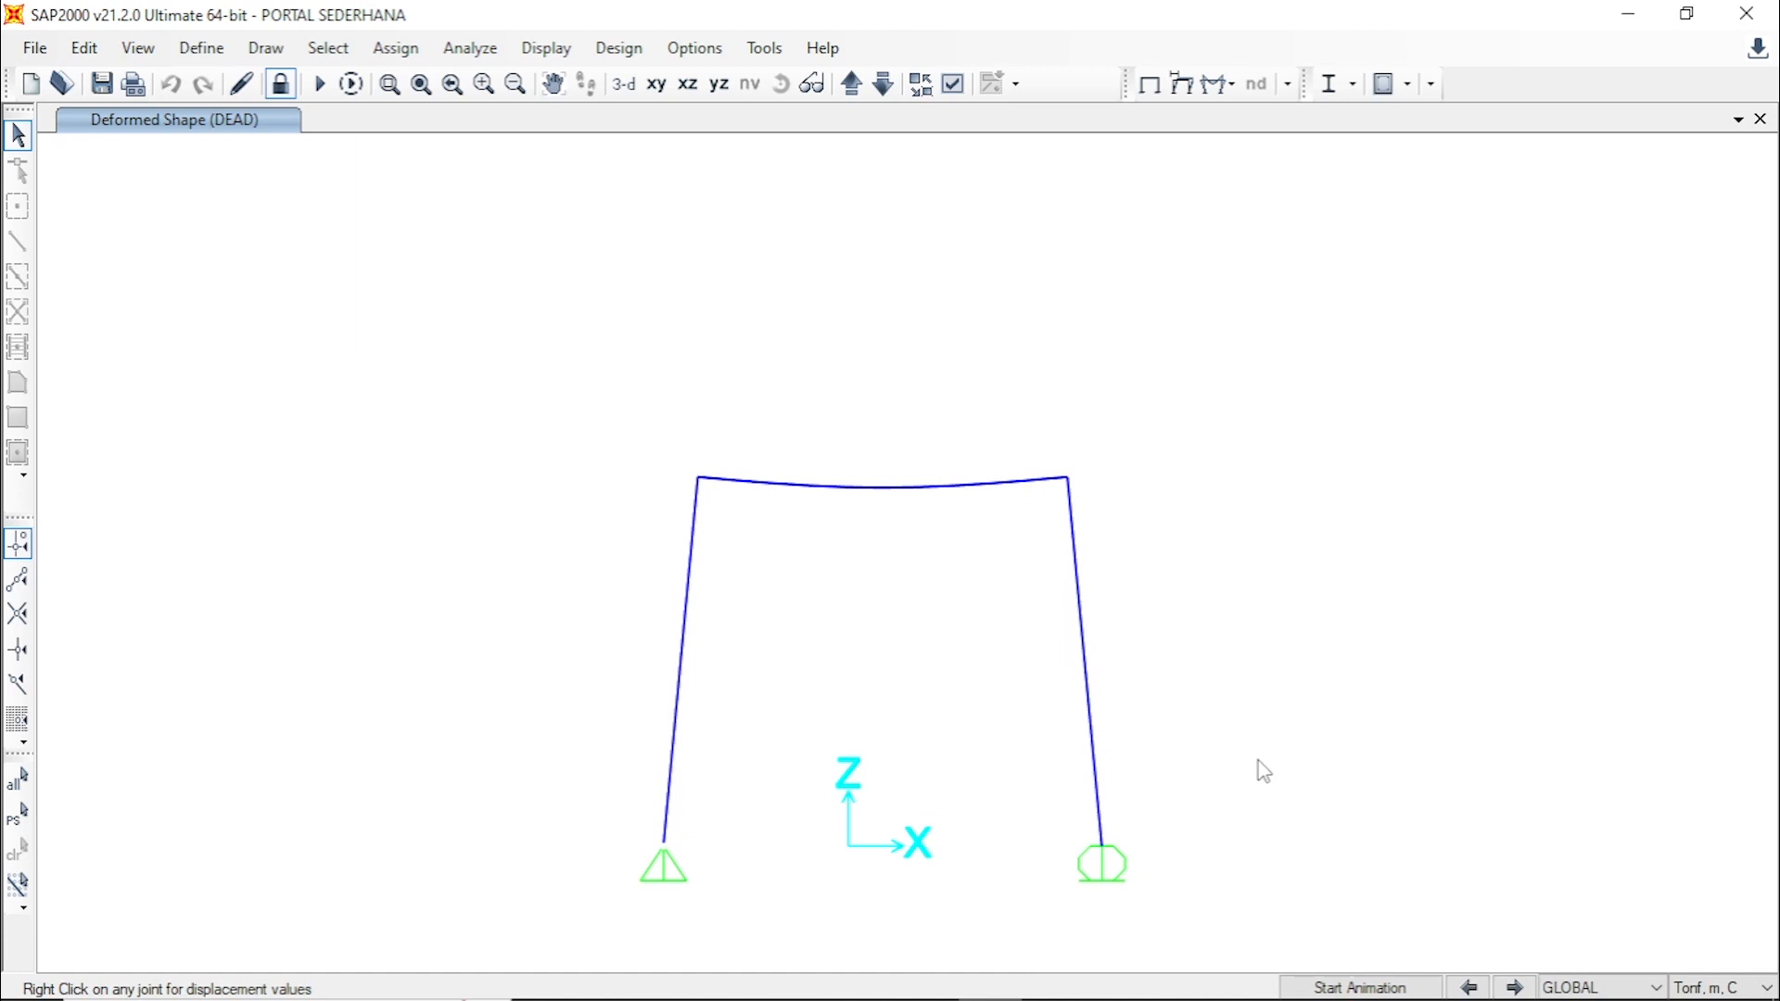
# - Display the joint reactions for the DEAD case as arrows, keeping the whole frame visible beside the dialog
pyautogui.moveTo(1156, 776); pyautogui.dragTo(1138, 649, button='middle')
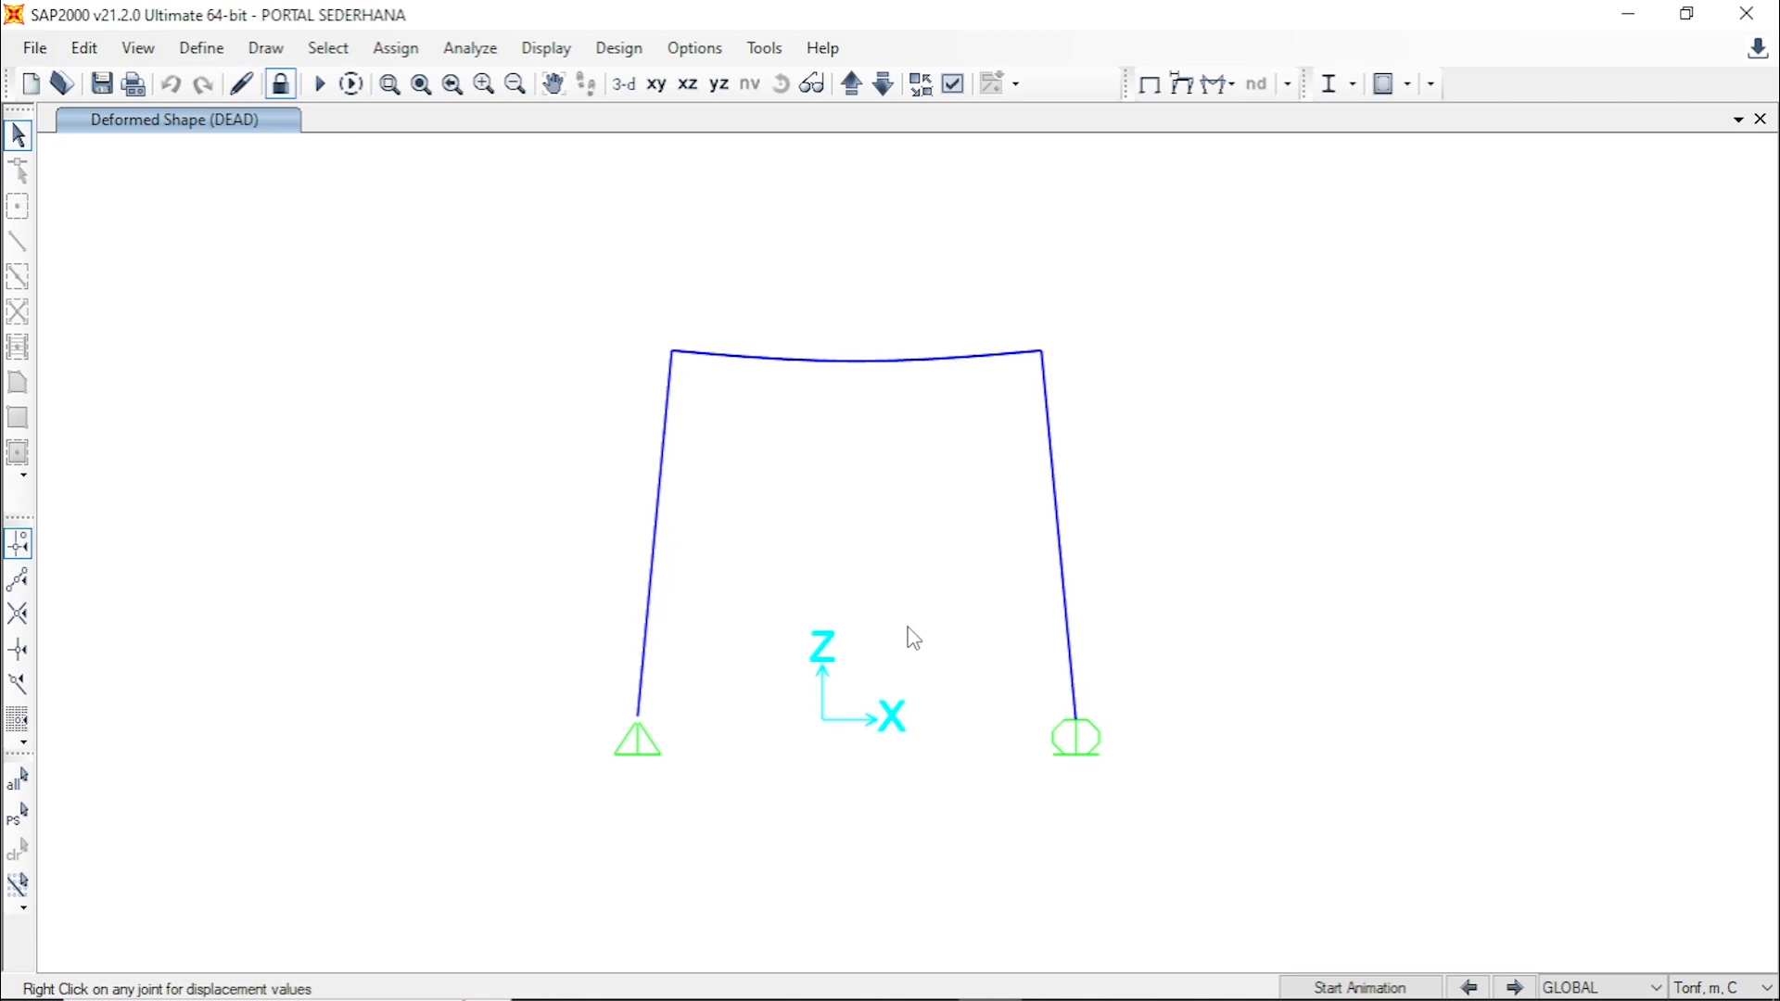
pyautogui.click(561, 52)
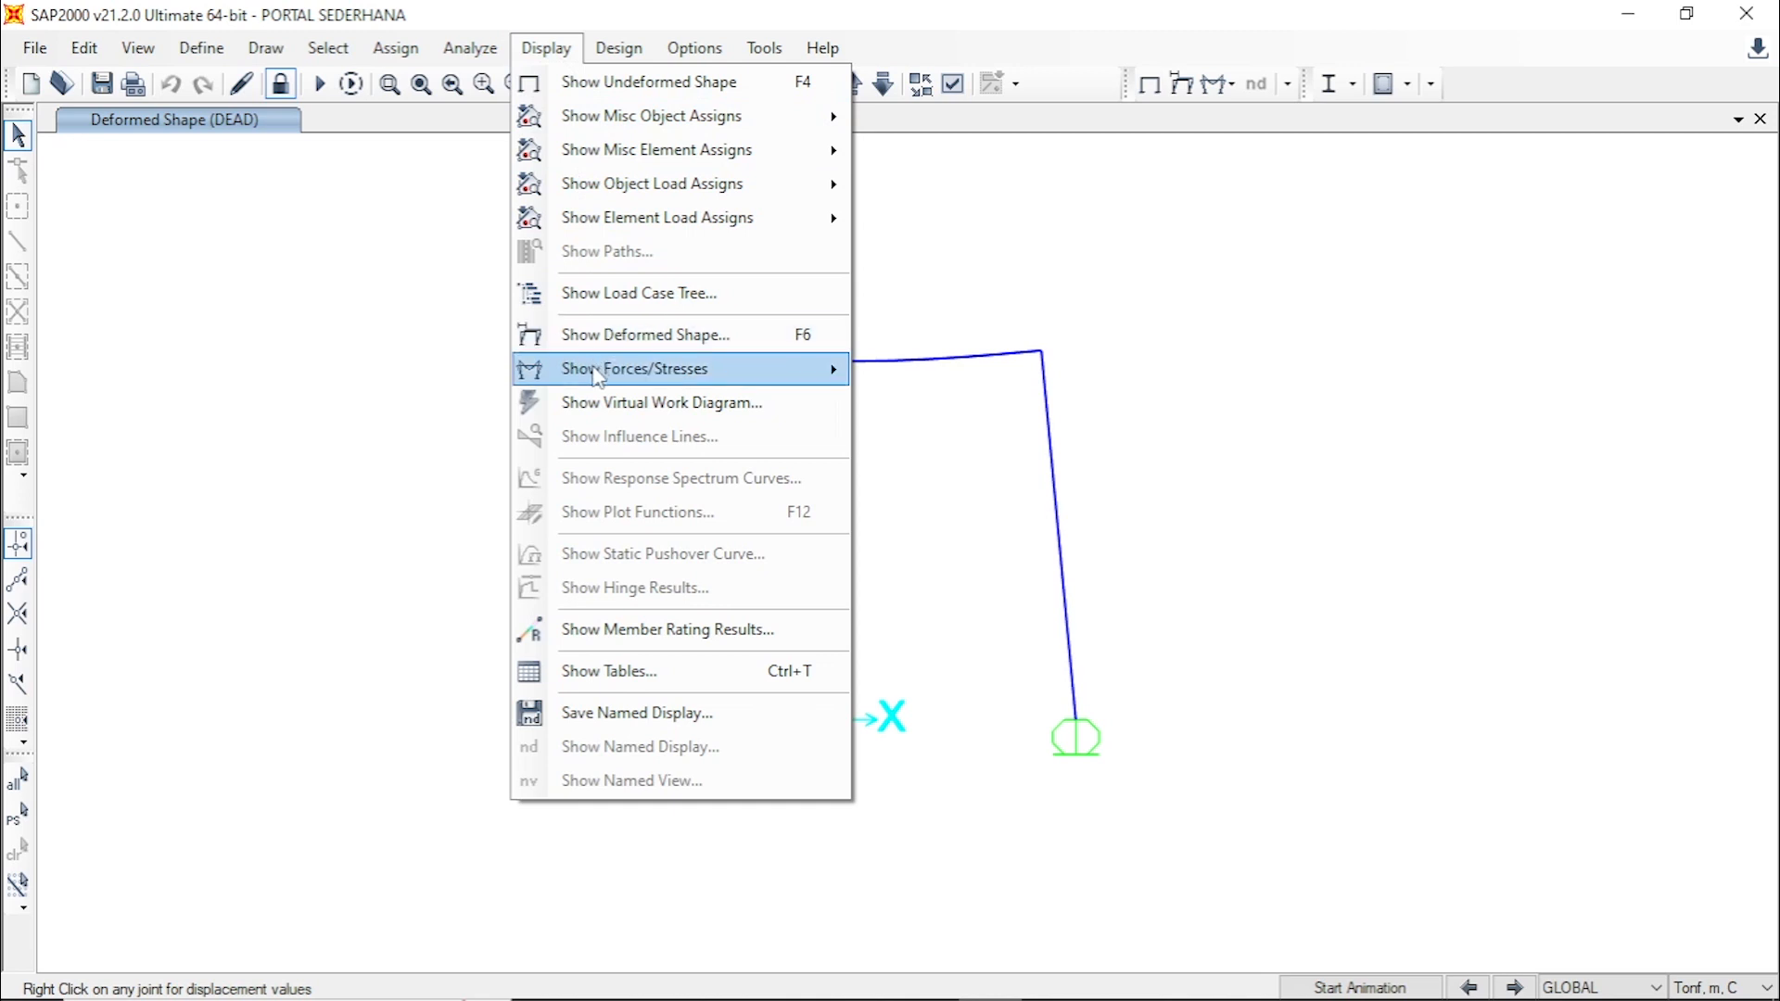
pyautogui.moveTo(670, 382)
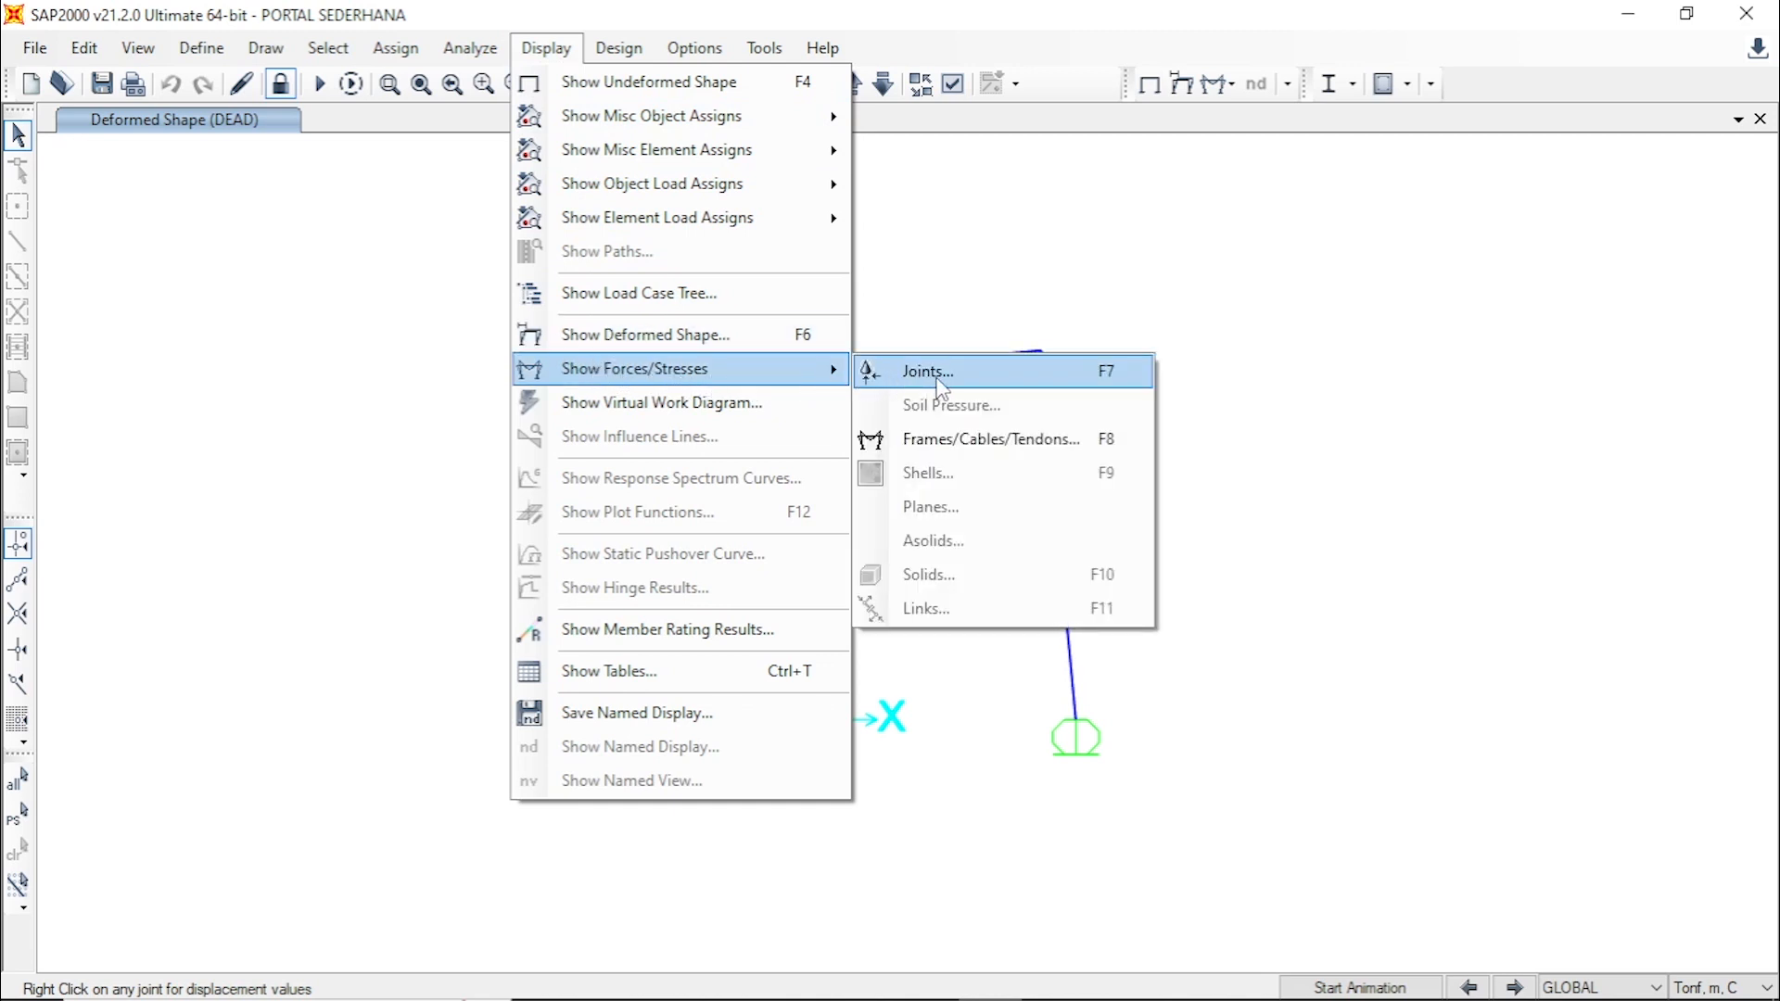
pyautogui.click(1139, 380)
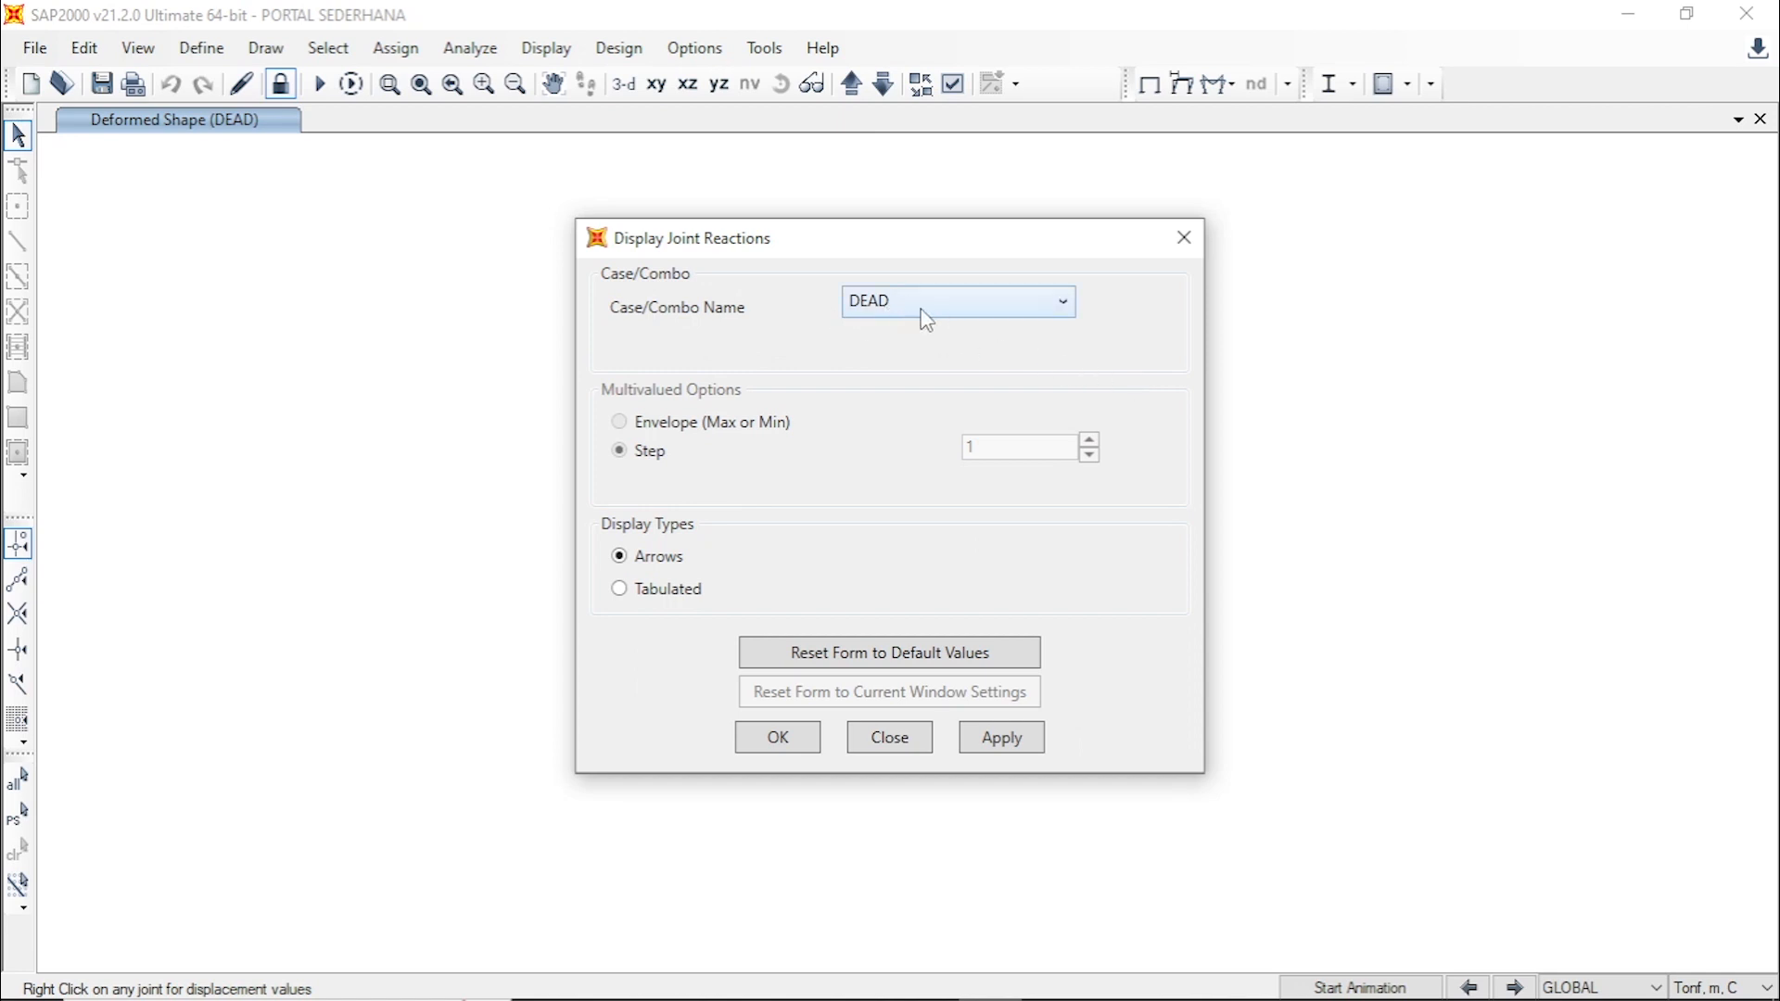
pyautogui.moveTo(877, 238); pyautogui.dragTo(1347, 239)
pyautogui.moveTo(854, 446)
pyautogui.mouseDown(button='middle')
pyautogui.moveTo(656, 453)
pyautogui.moveTo(473, 415)
pyautogui.mouseUp(button='middle')
pyautogui.moveTo(1293, 239); pyautogui.dragTo(1057, 238)
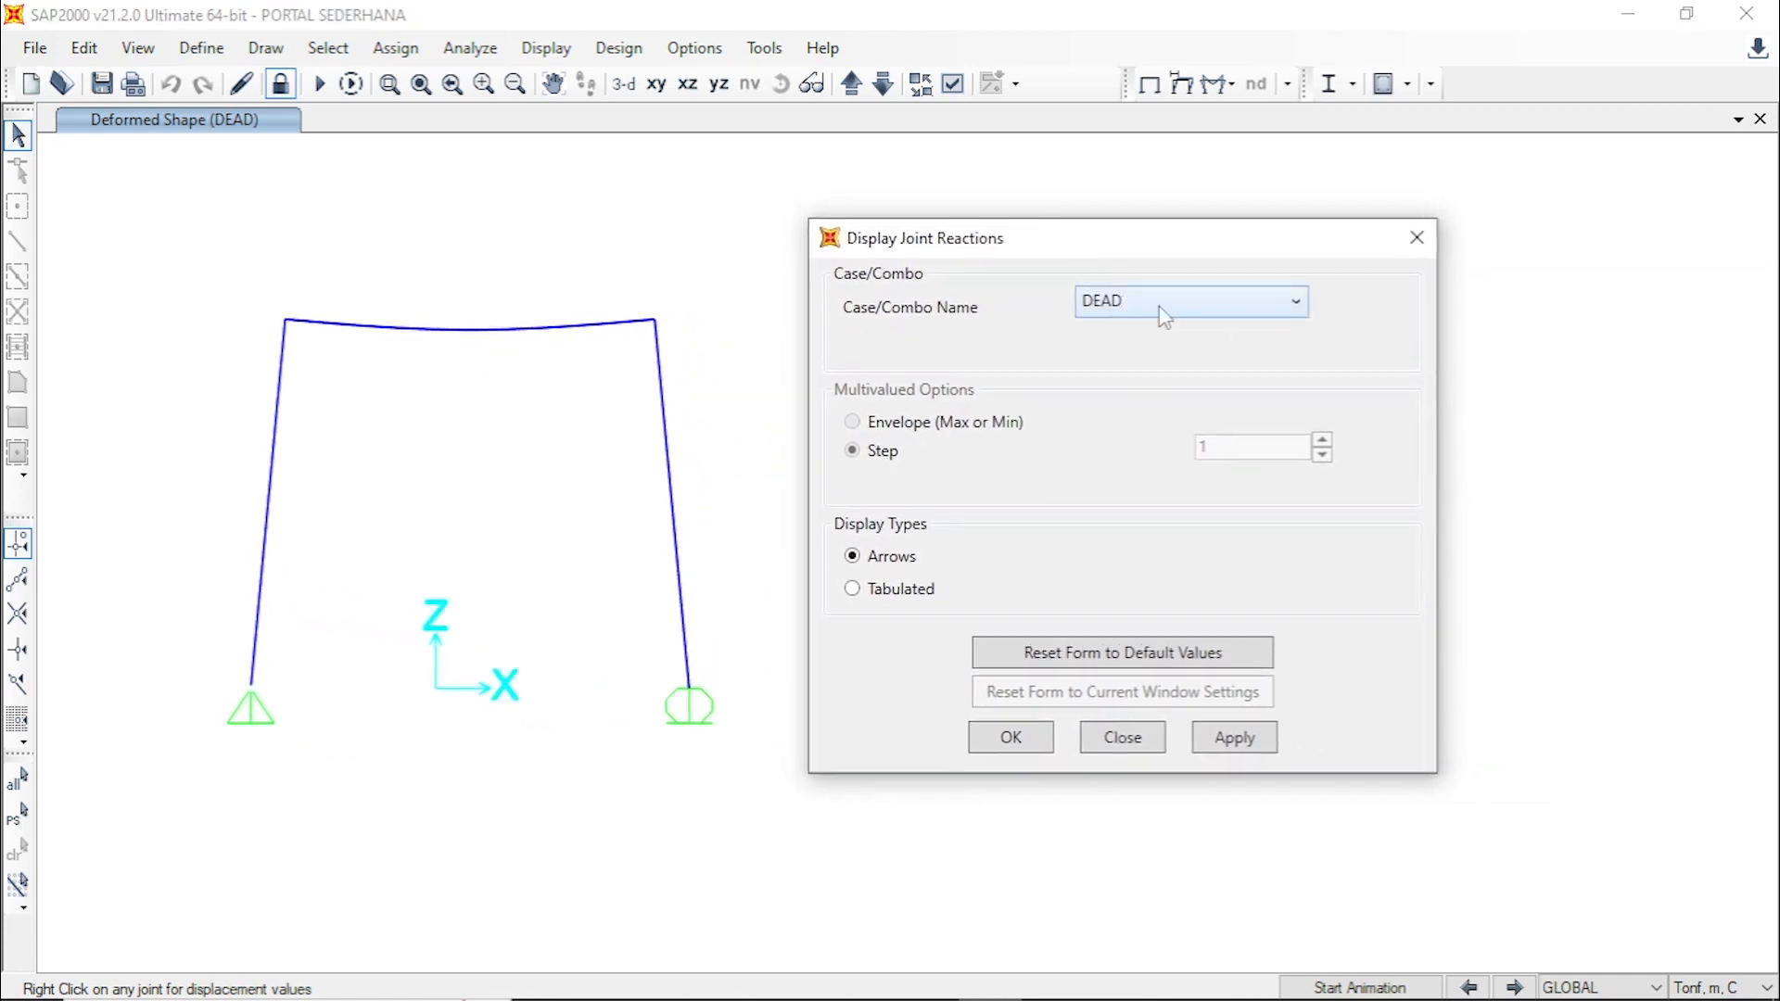
pyautogui.click(1236, 746)
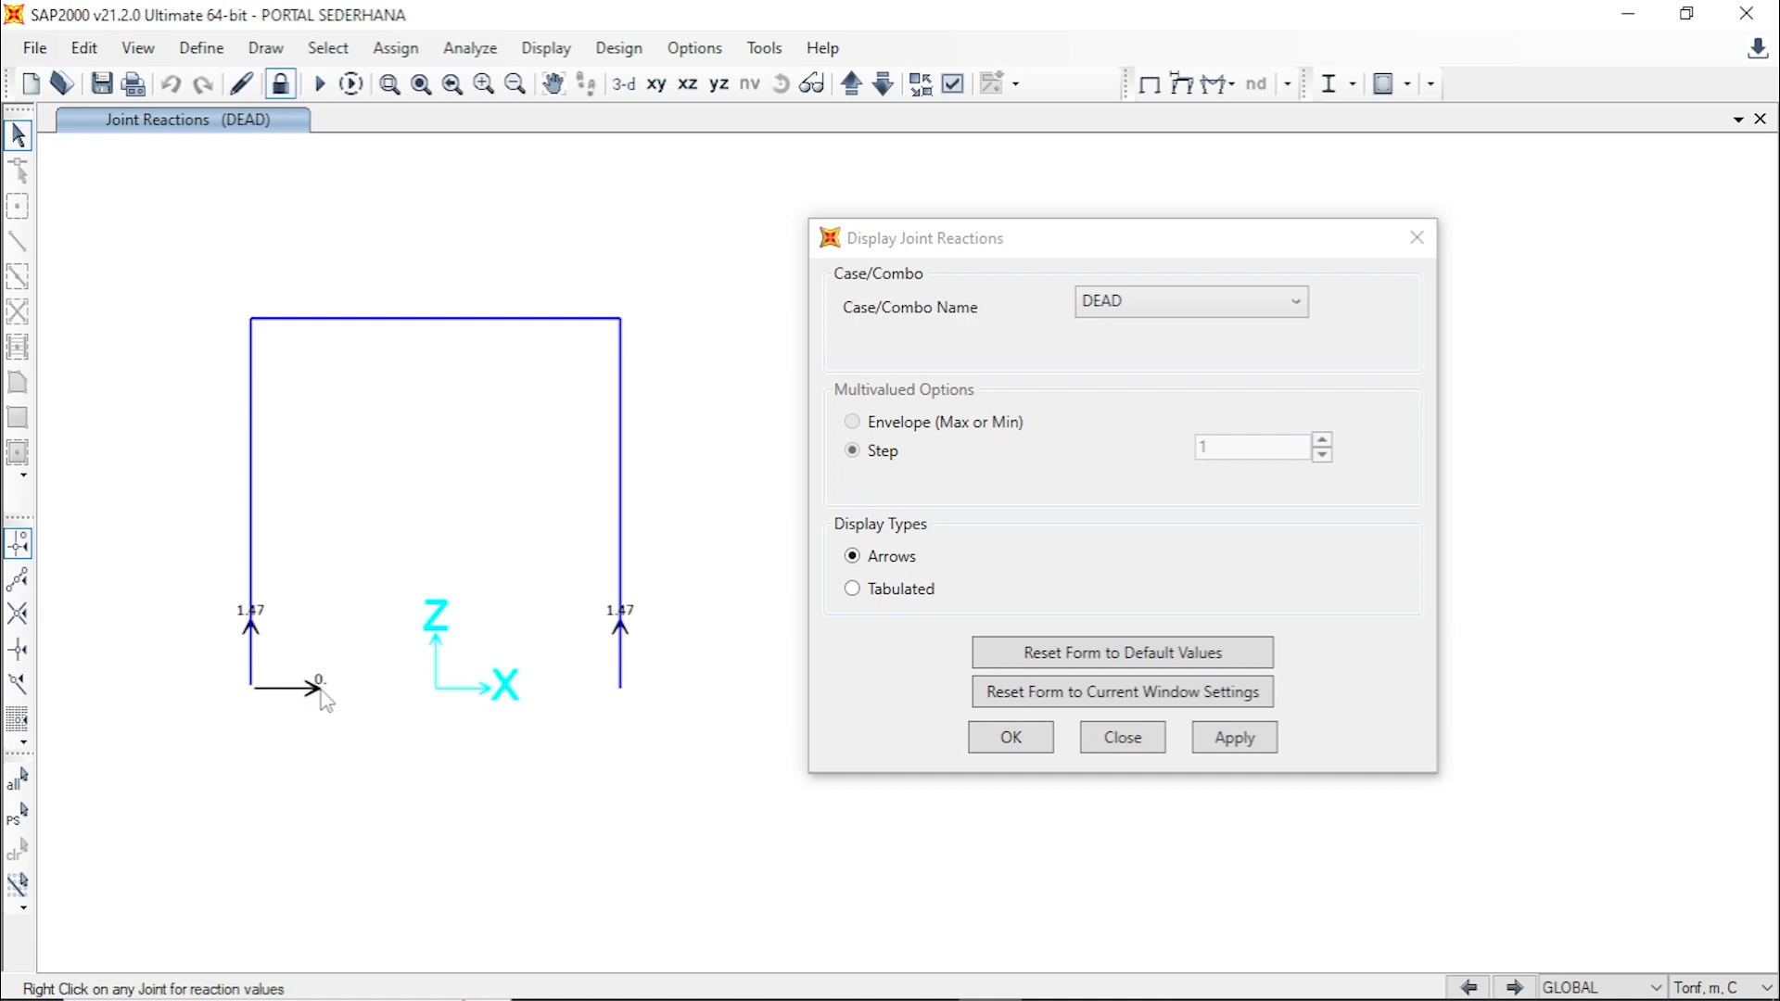
# - Display the HIDUP joint reactions and compare them with the load sketch in the PORTAL 2D Excel workbook, returning to SAP2000
pyautogui.click(1152, 315)
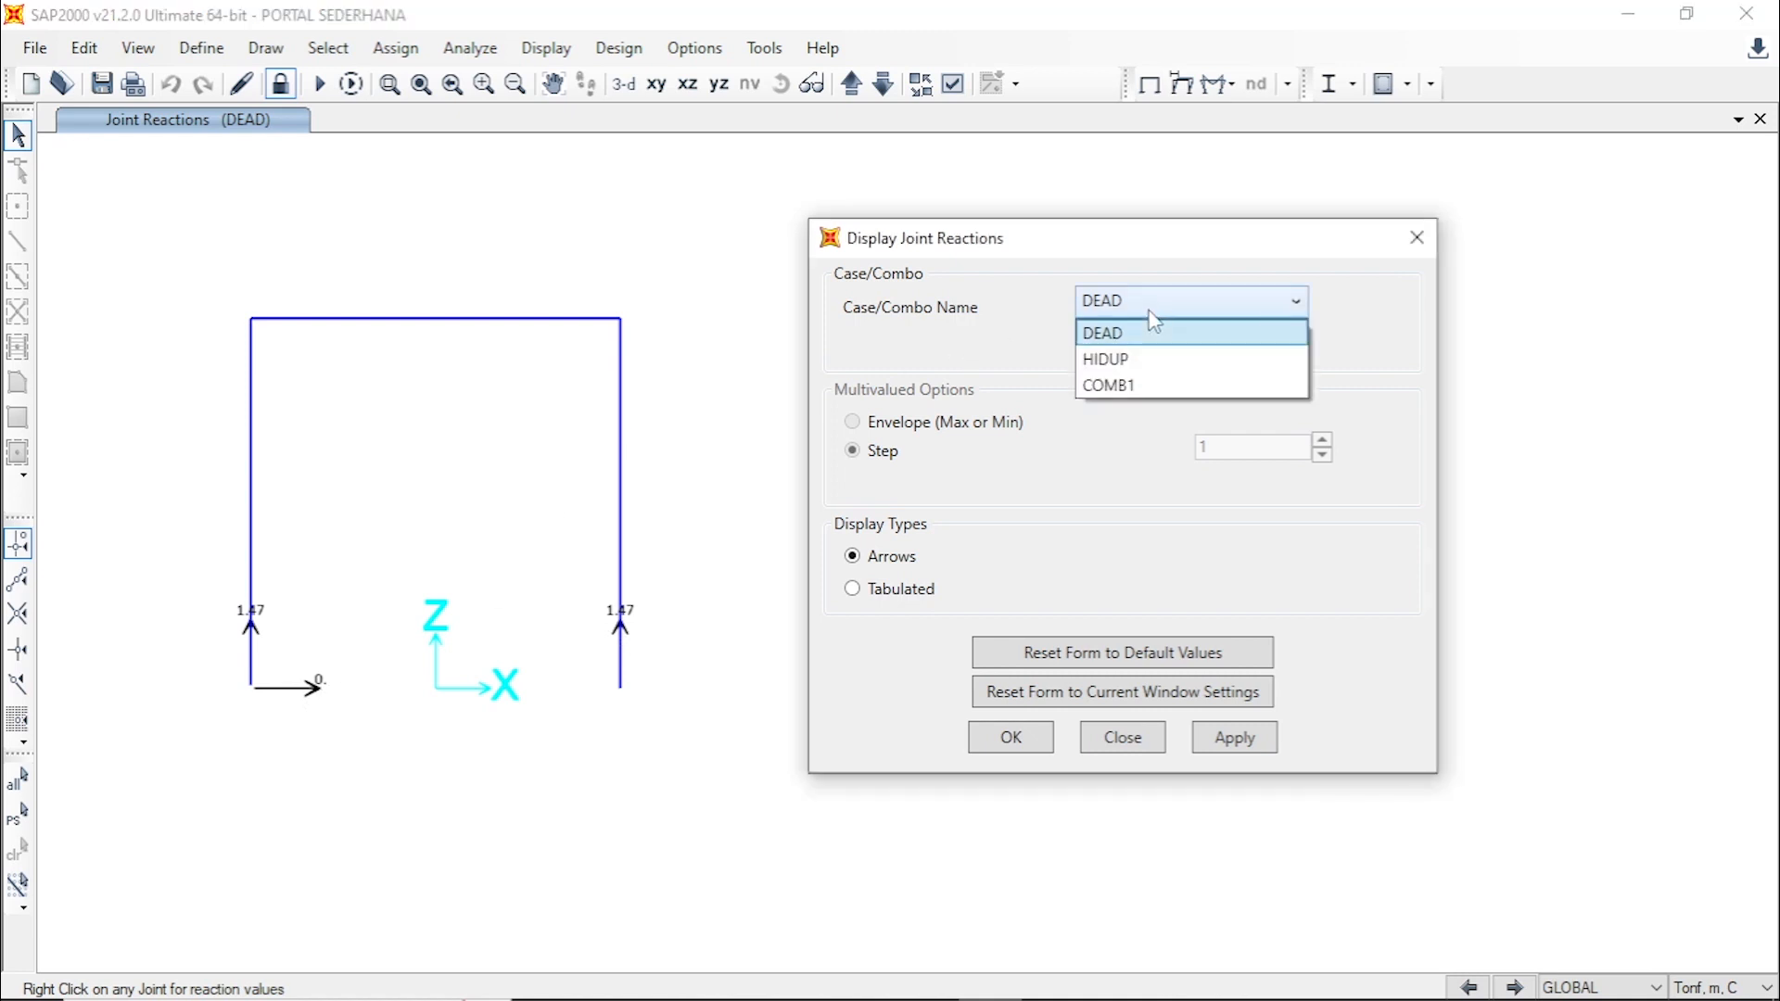
pyautogui.click(1138, 361)
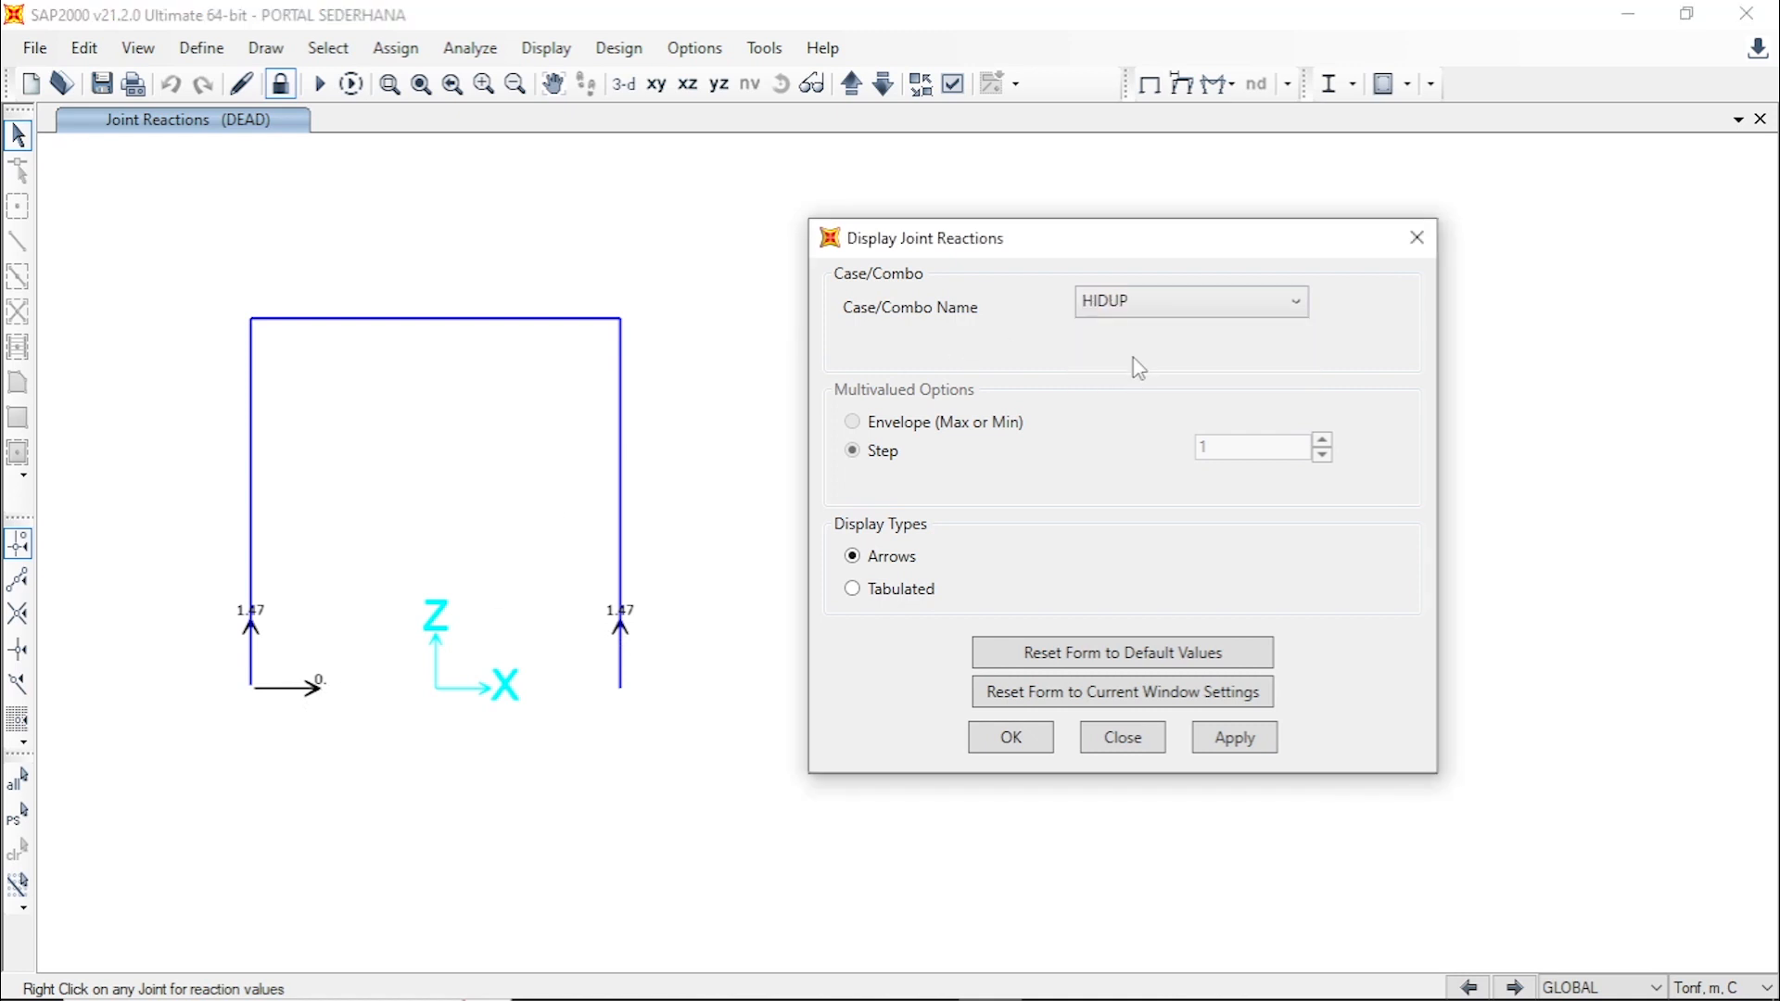
pyautogui.click(1234, 738)
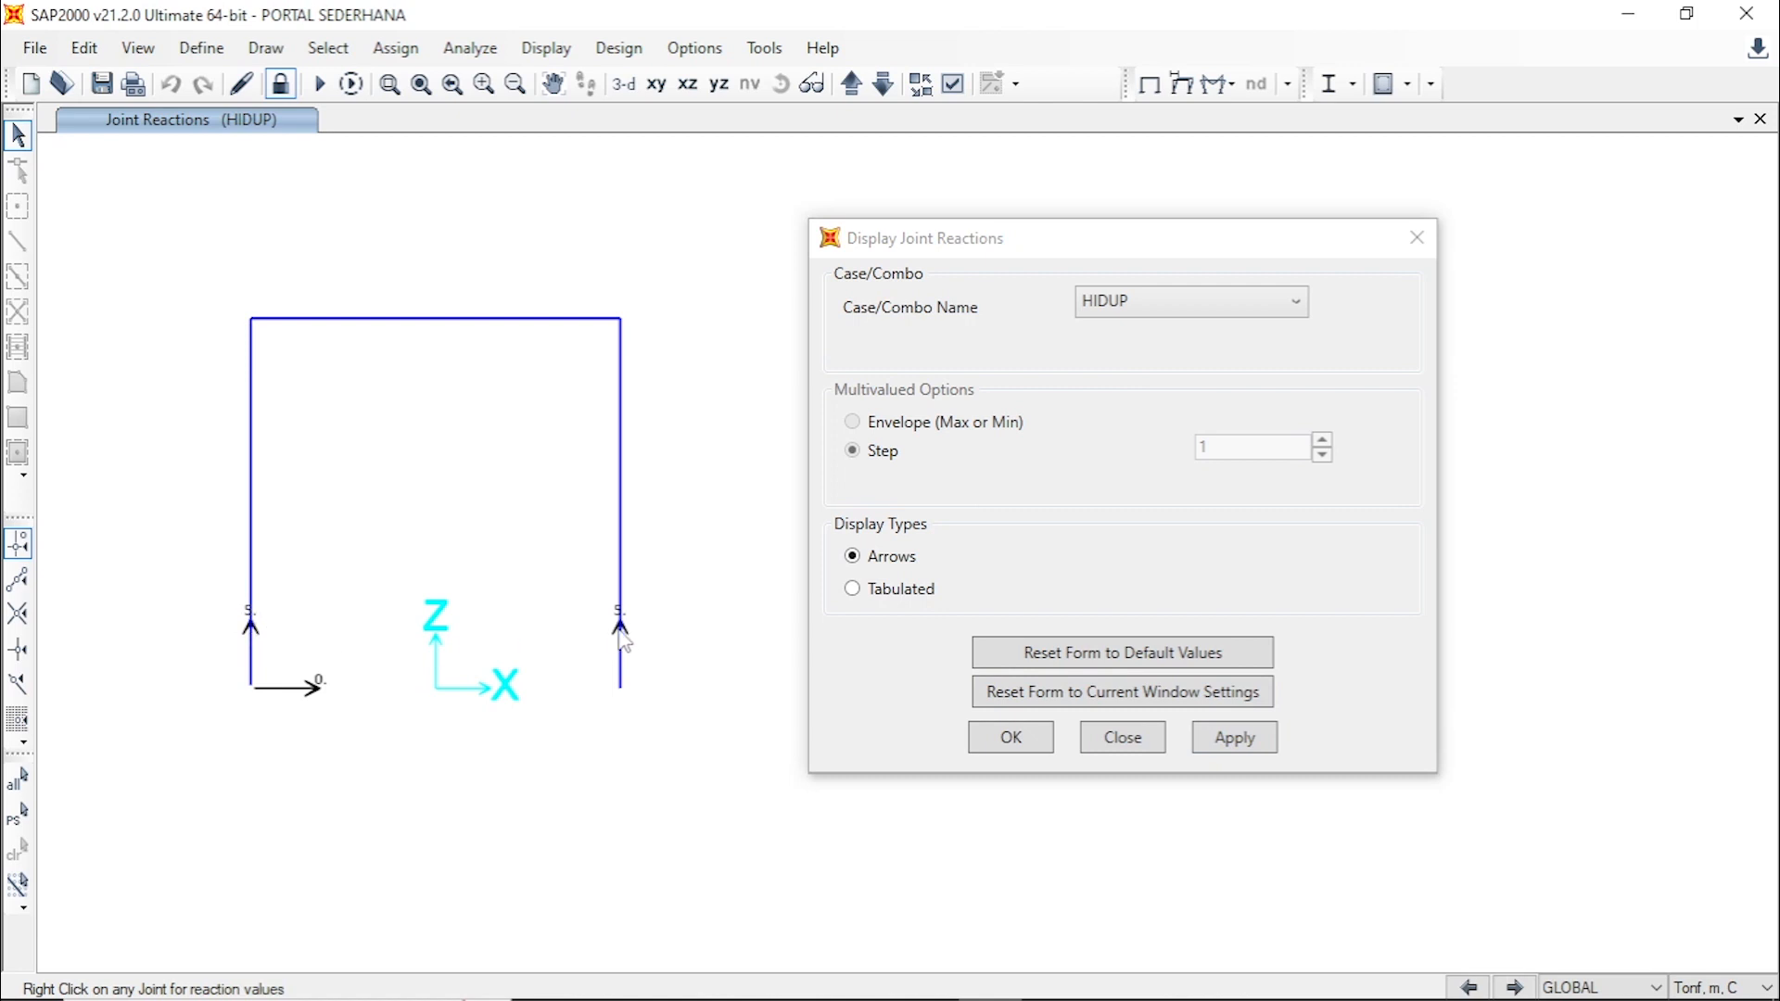
pyautogui.moveTo(803, 999)
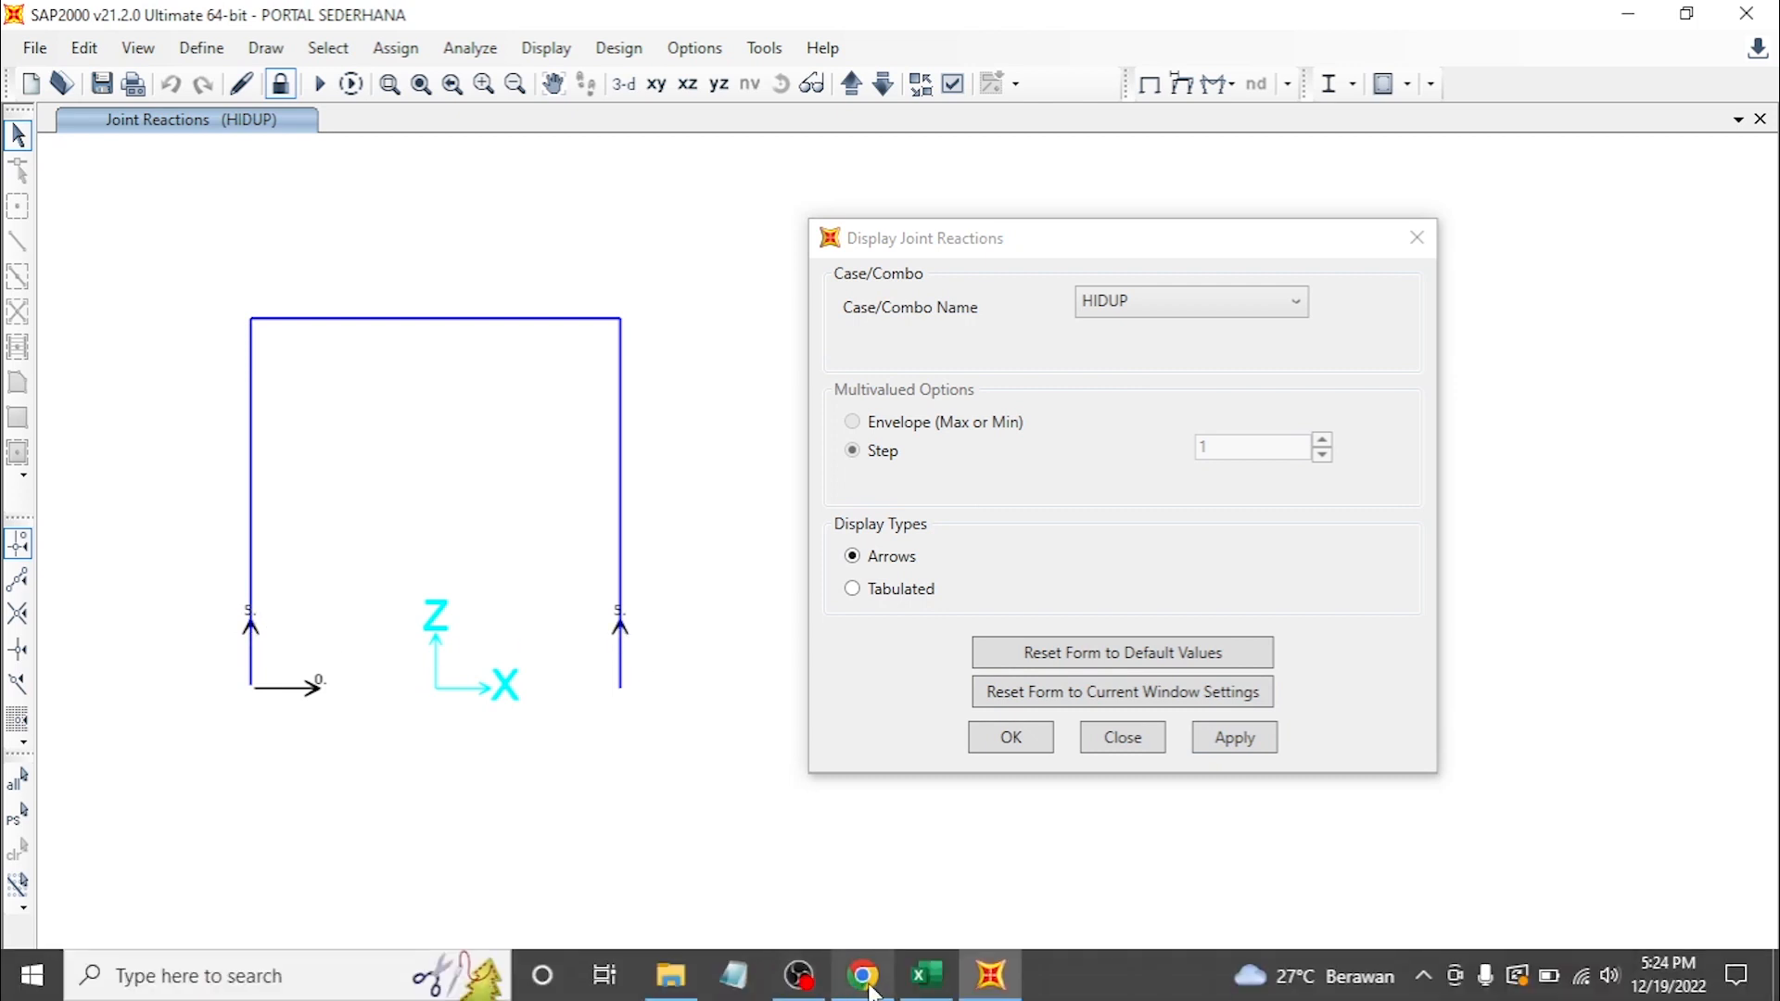
pyautogui.click(930, 975)
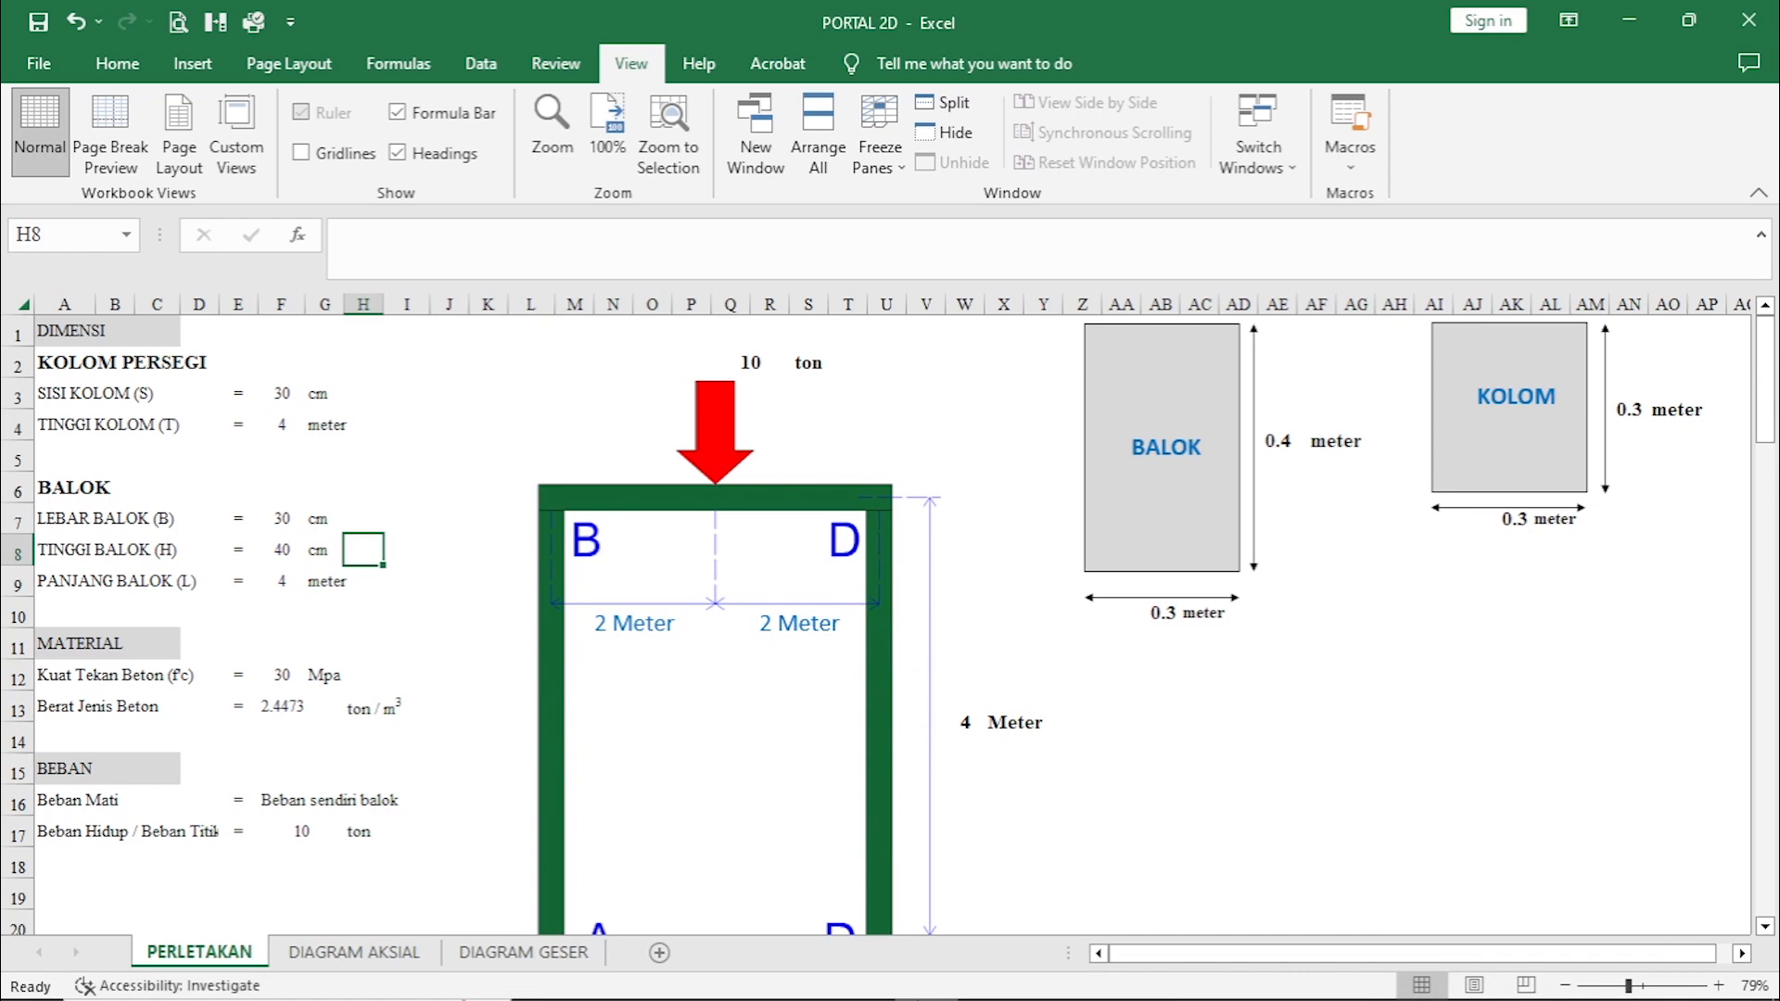
pyautogui.moveTo(960, 990)
pyautogui.click(991, 976)
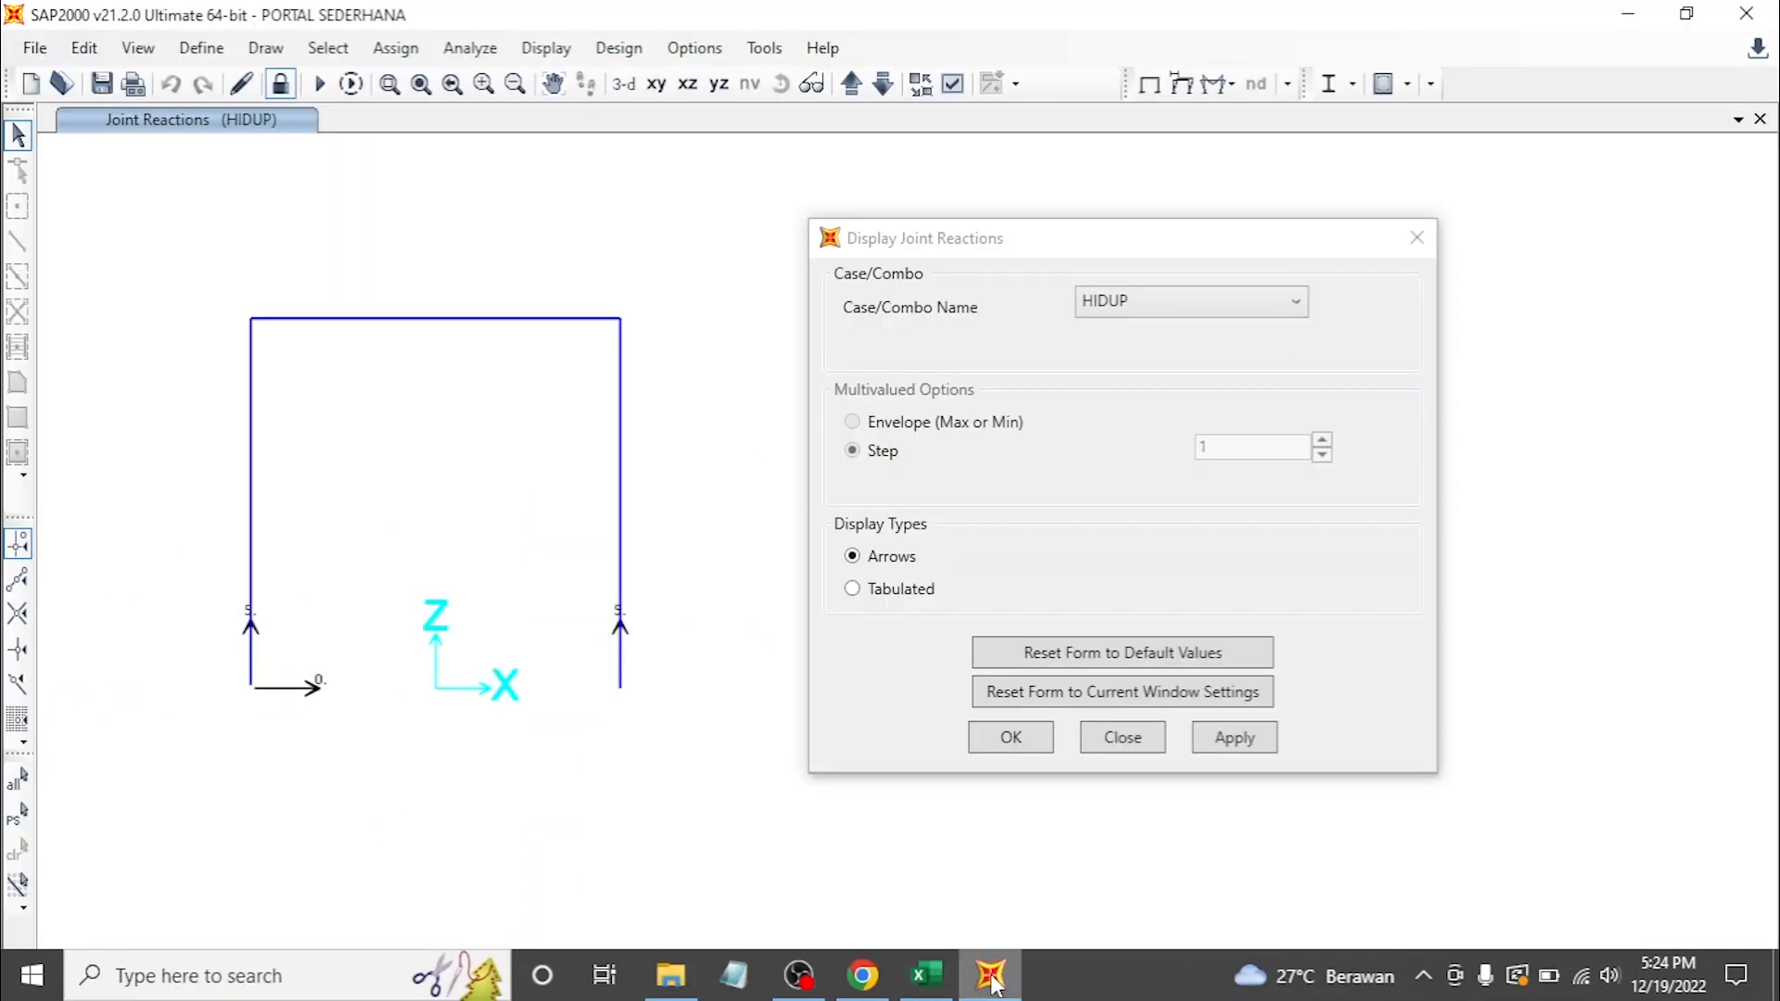
# - Display the joint reactions for the COMB1 combination and close the reactions dialog
pyautogui.click(1116, 310)
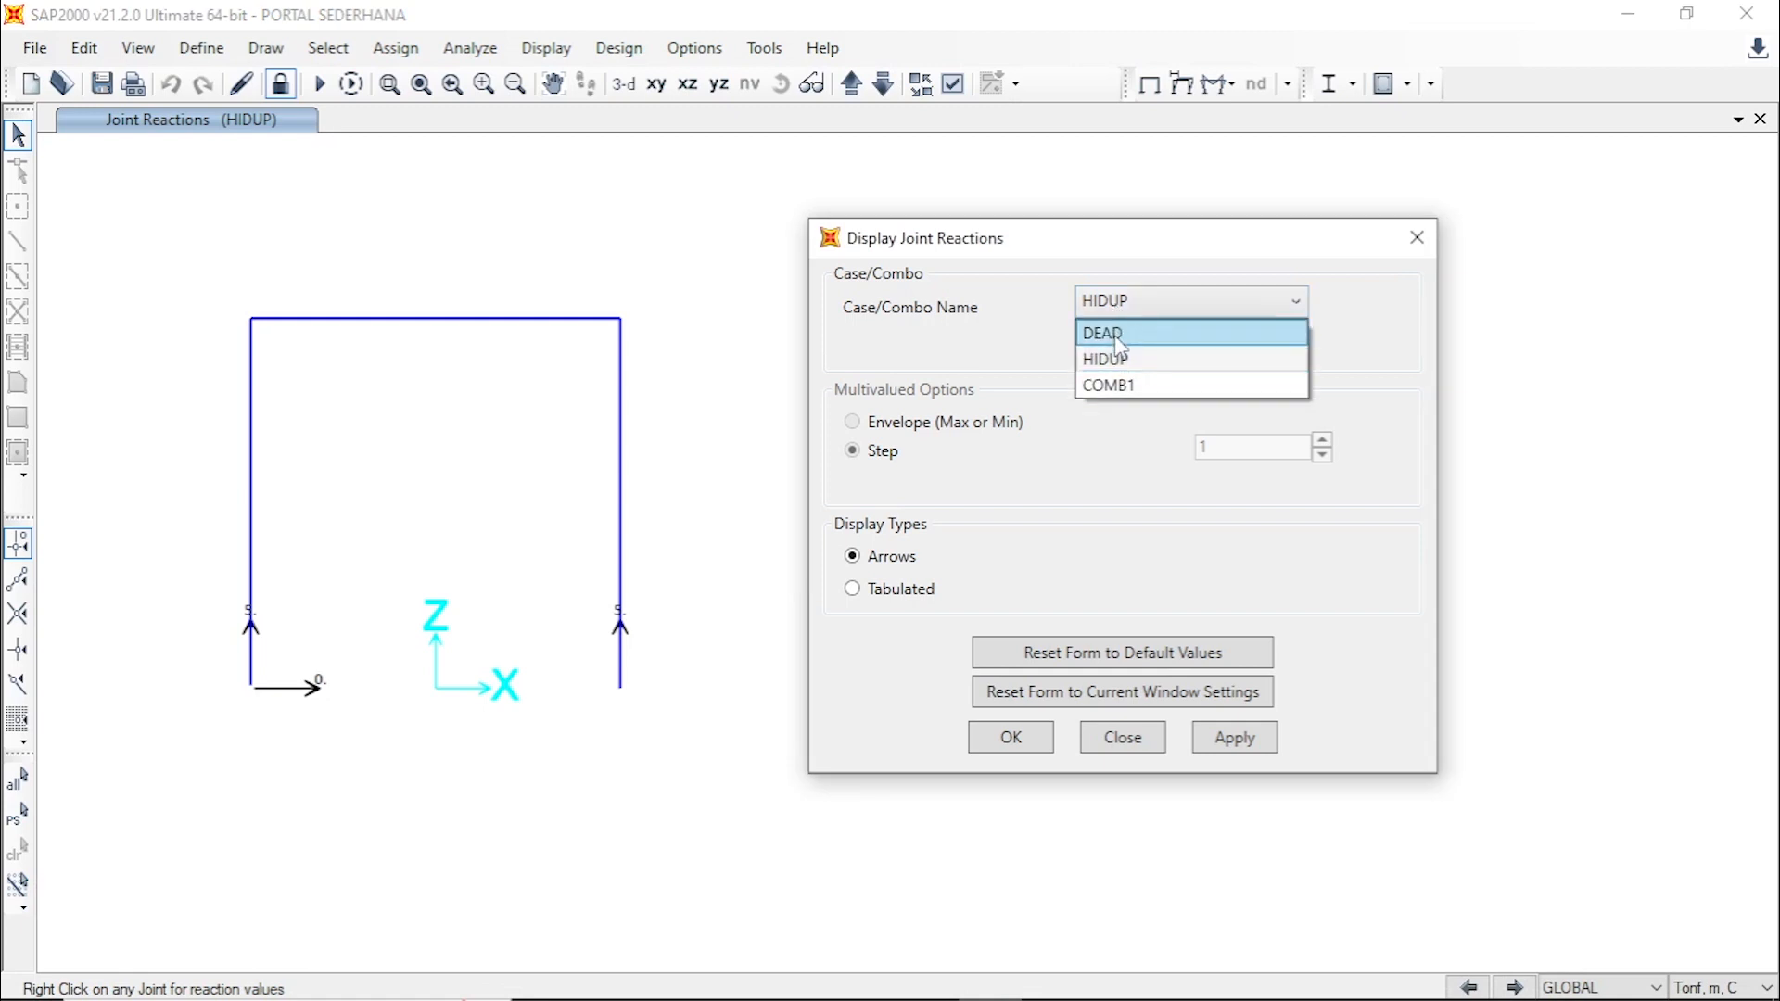
pyautogui.click(1124, 386)
pyautogui.click(1230, 740)
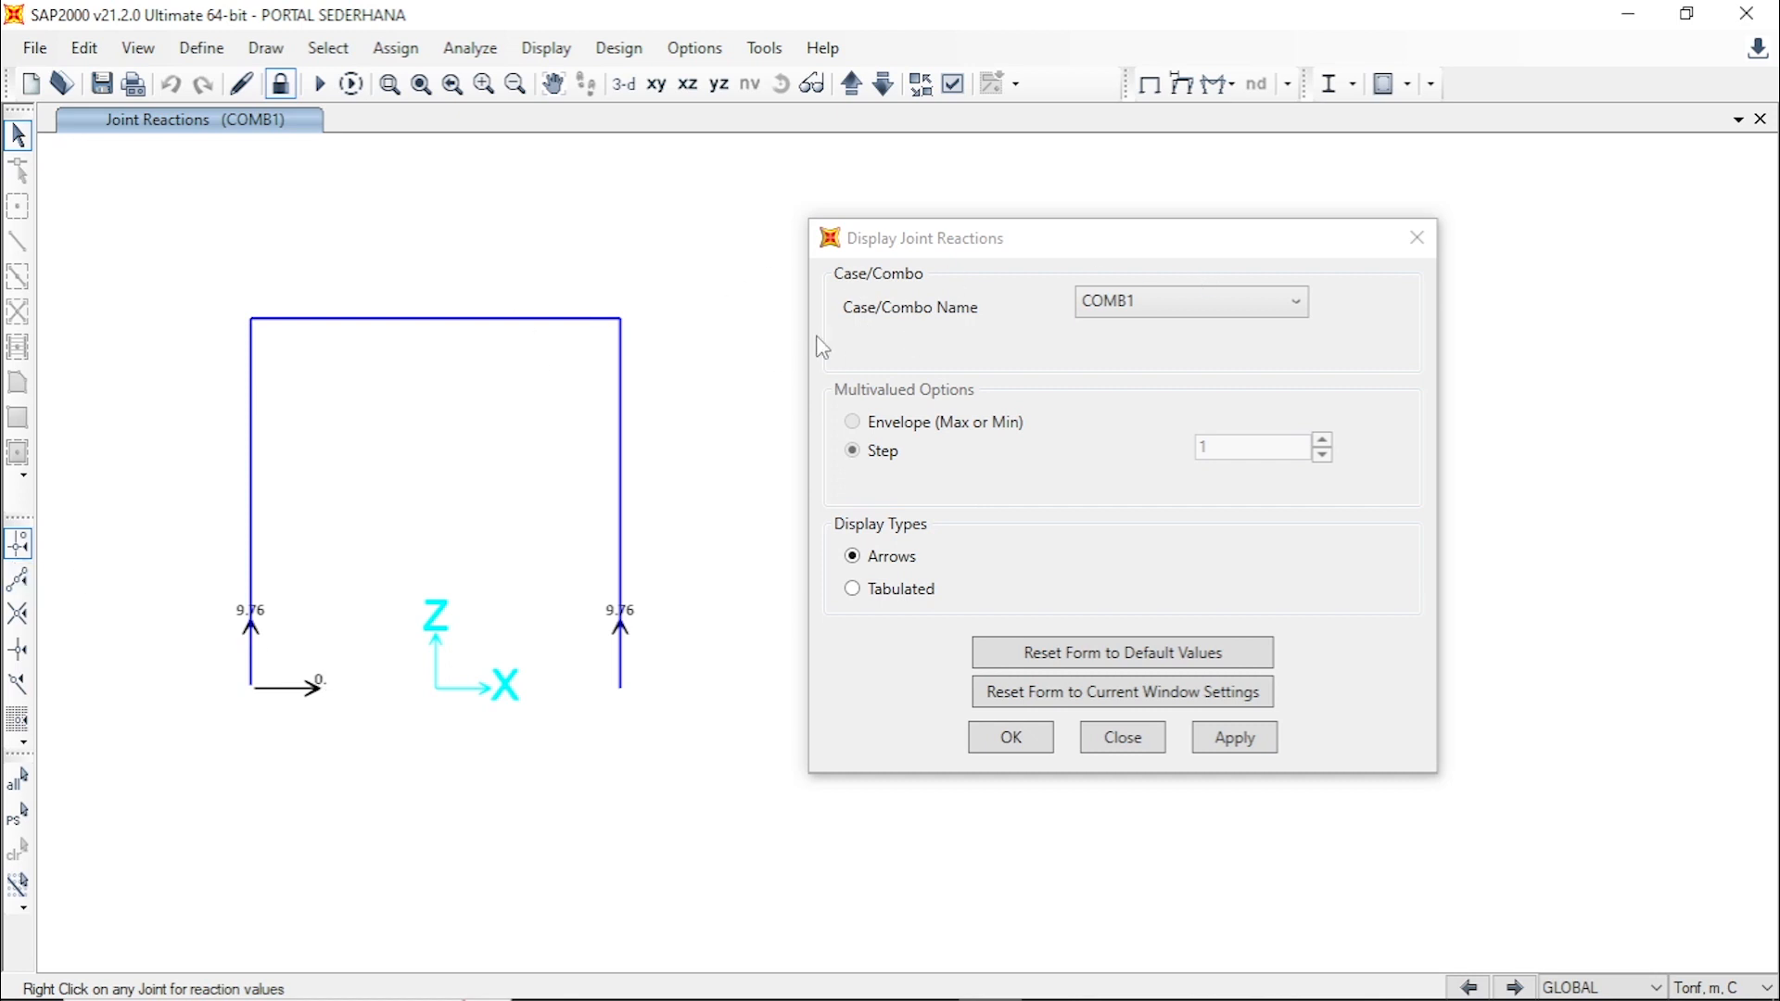
pyautogui.click(1416, 239)
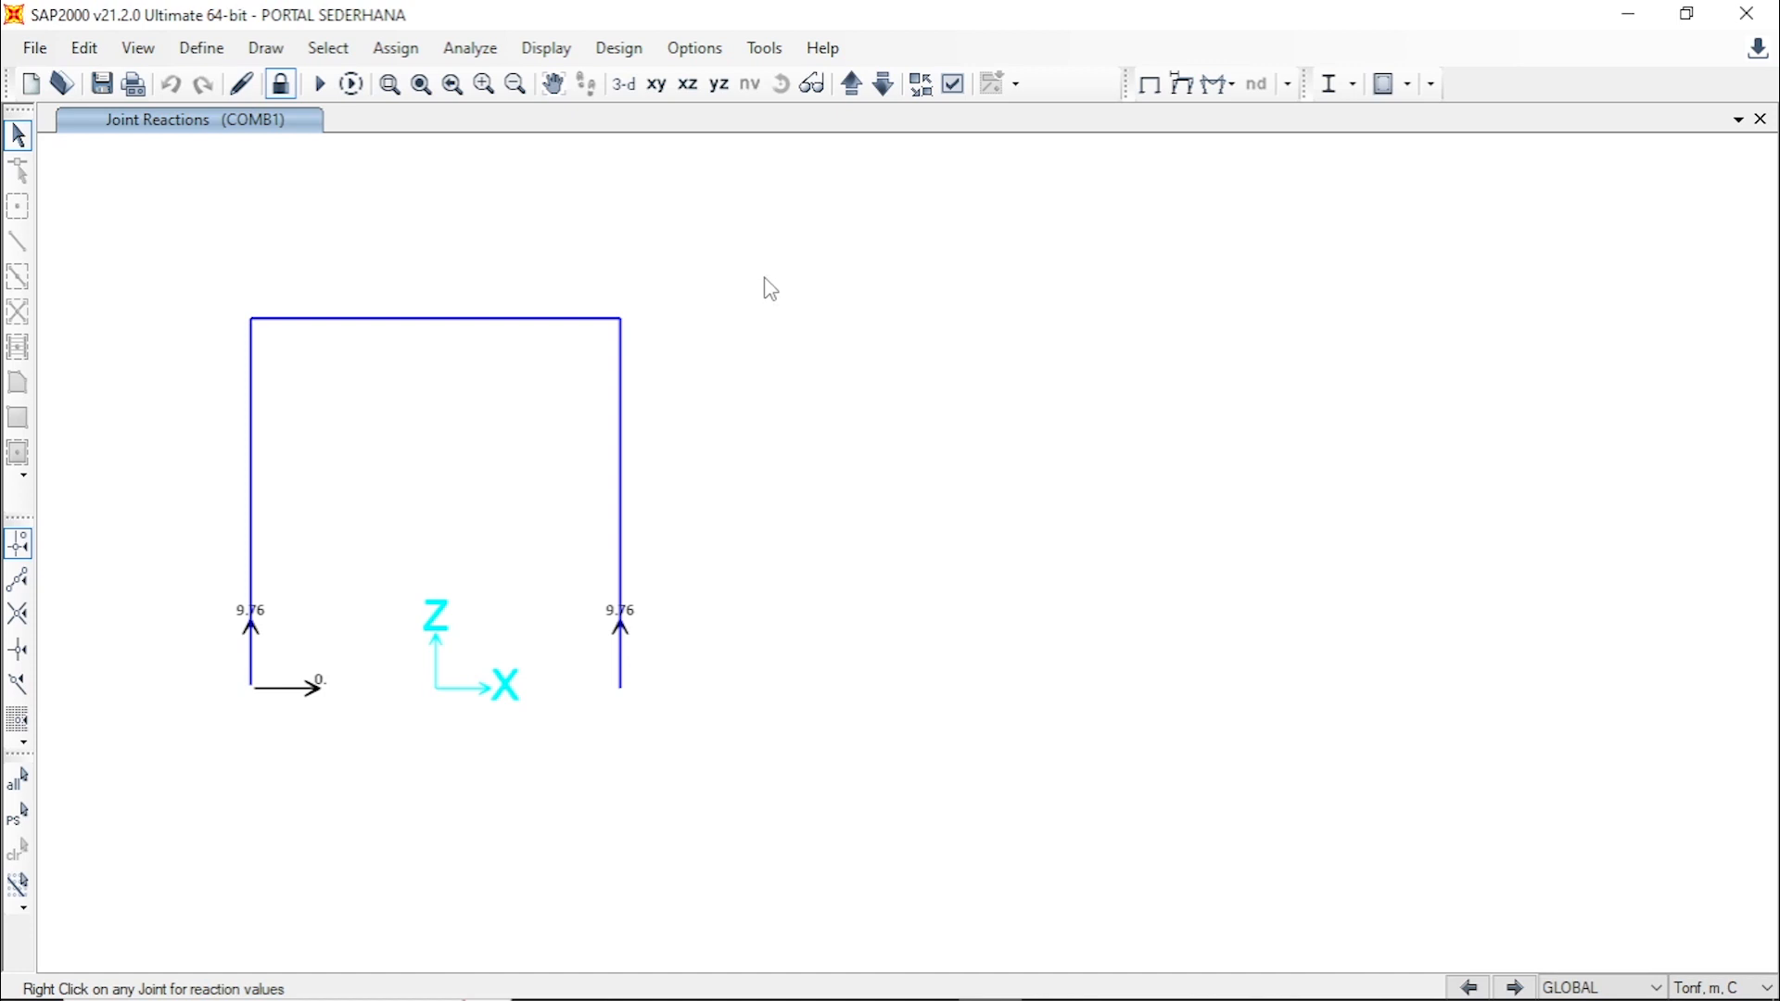
# - Display the filled axial force diagram of the frame members for the DEAD case
pyautogui.click(547, 47)
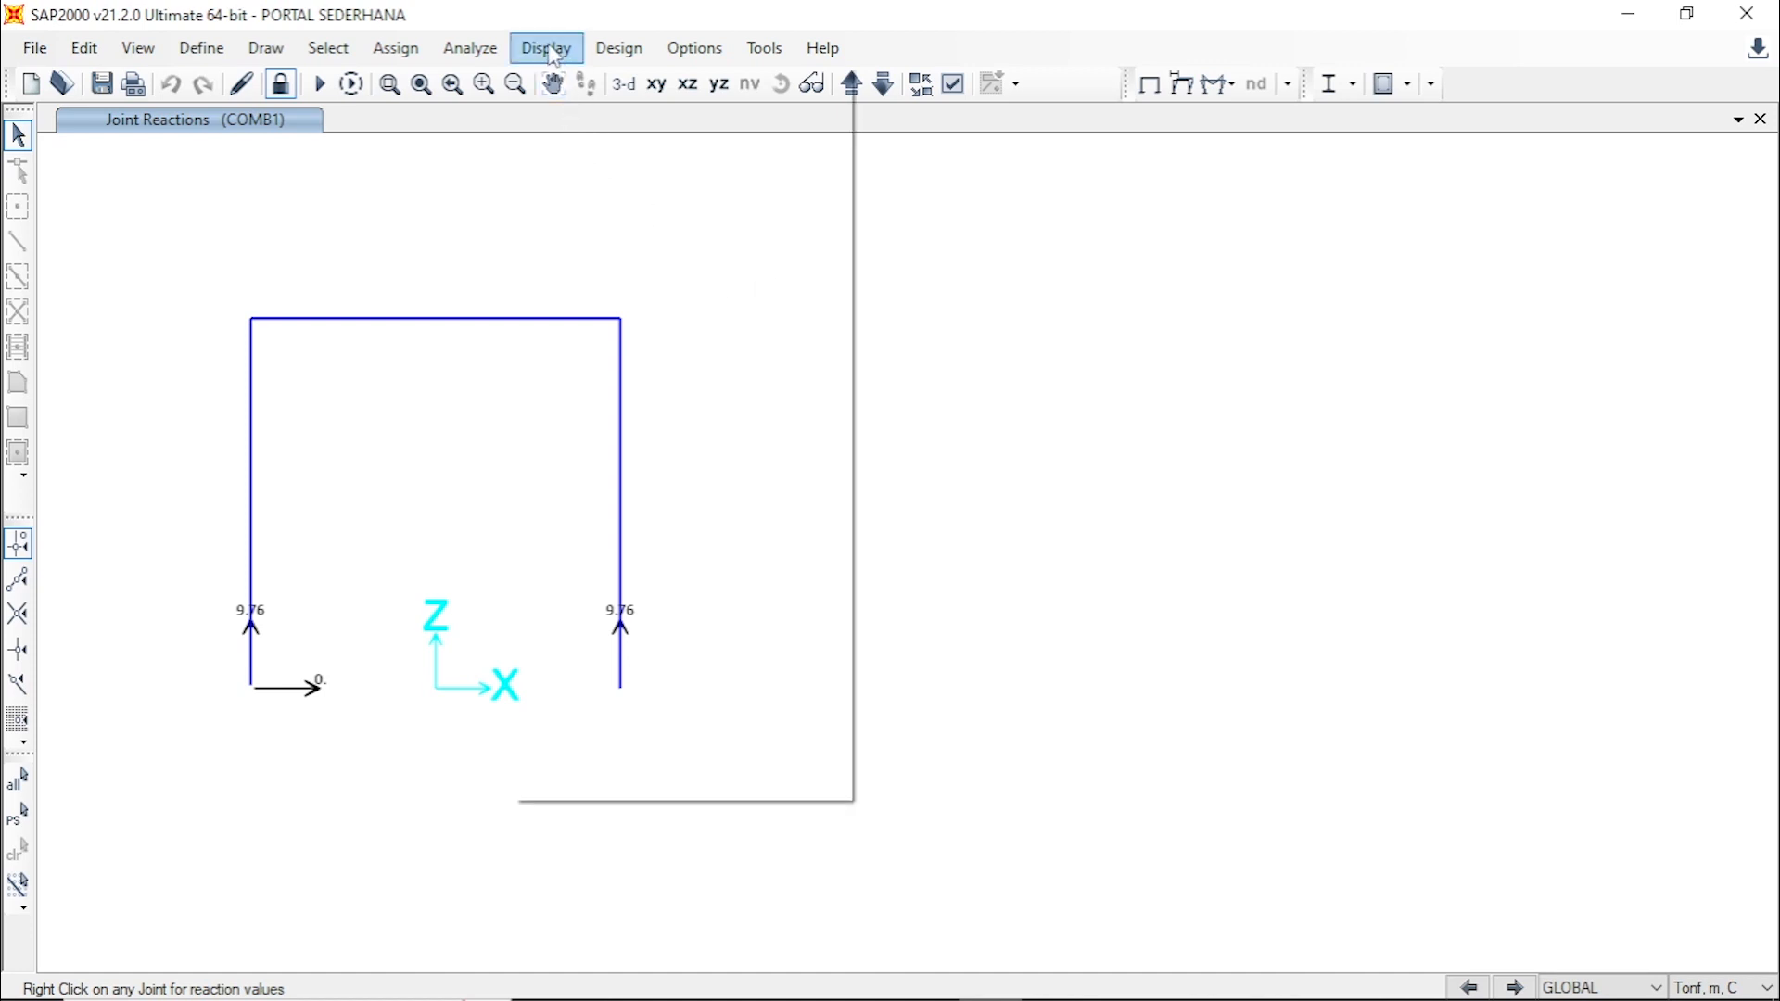
pyautogui.moveTo(579, 371)
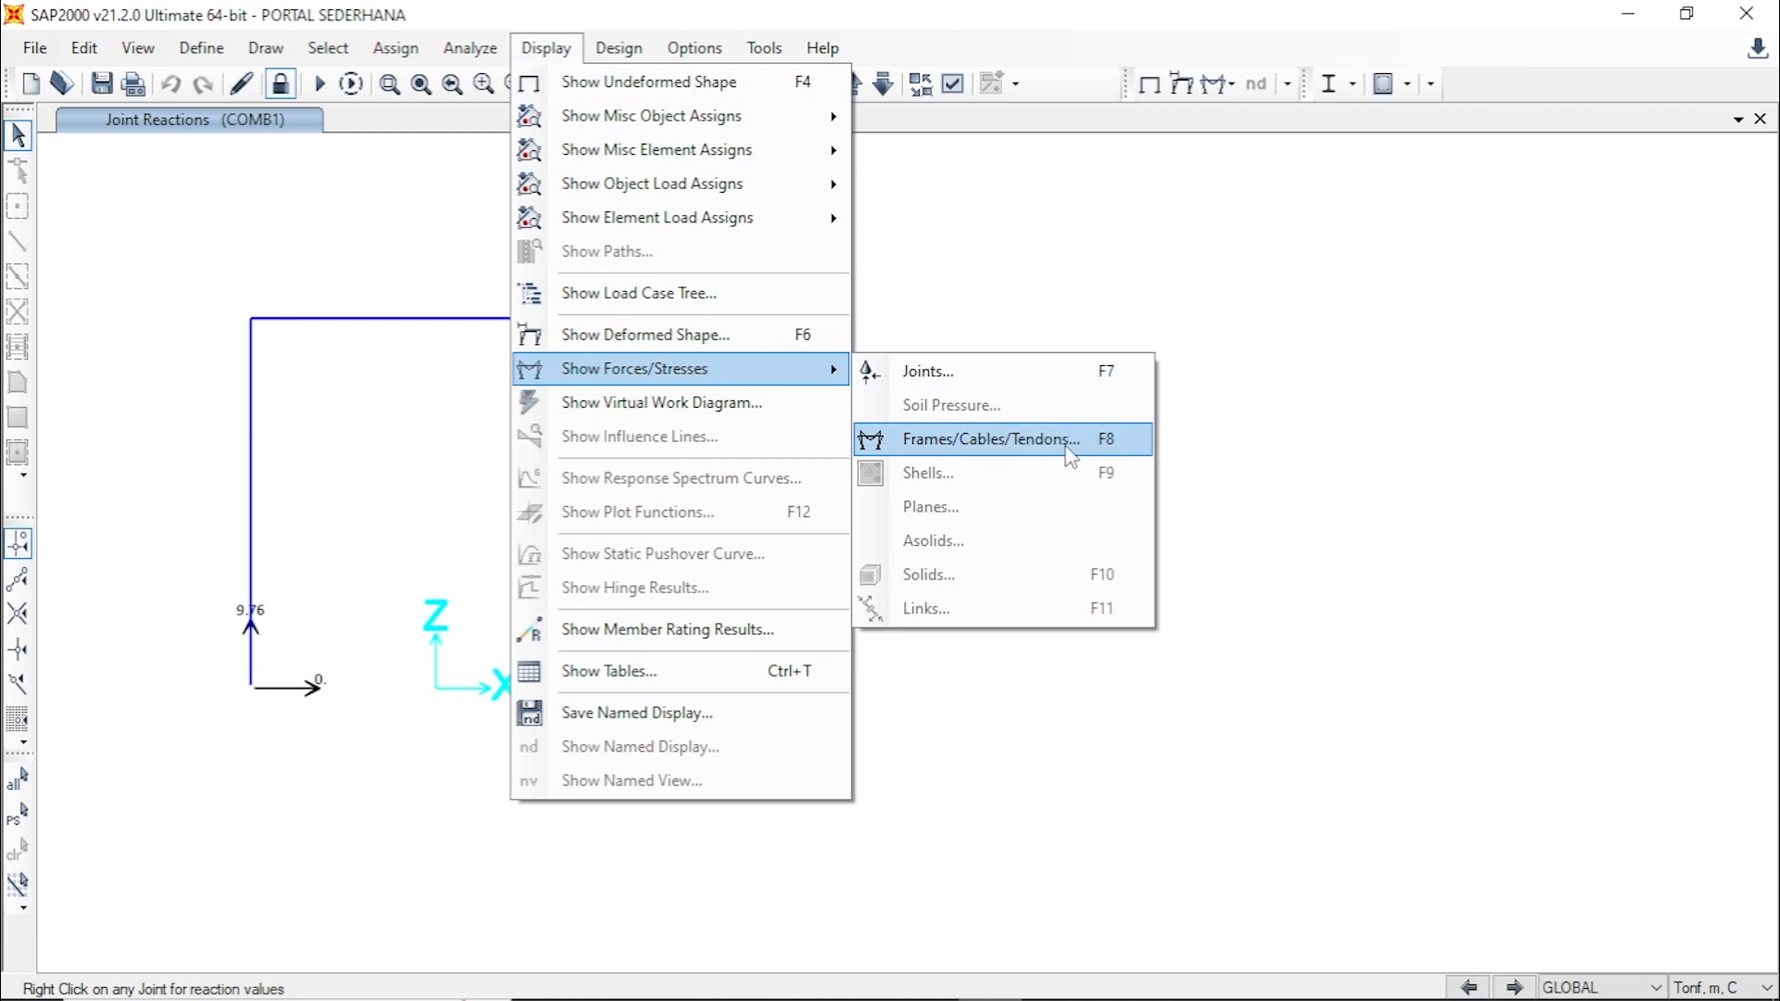
pyautogui.click(1142, 455)
pyautogui.moveTo(899, 81); pyautogui.dragTo(1118, 91)
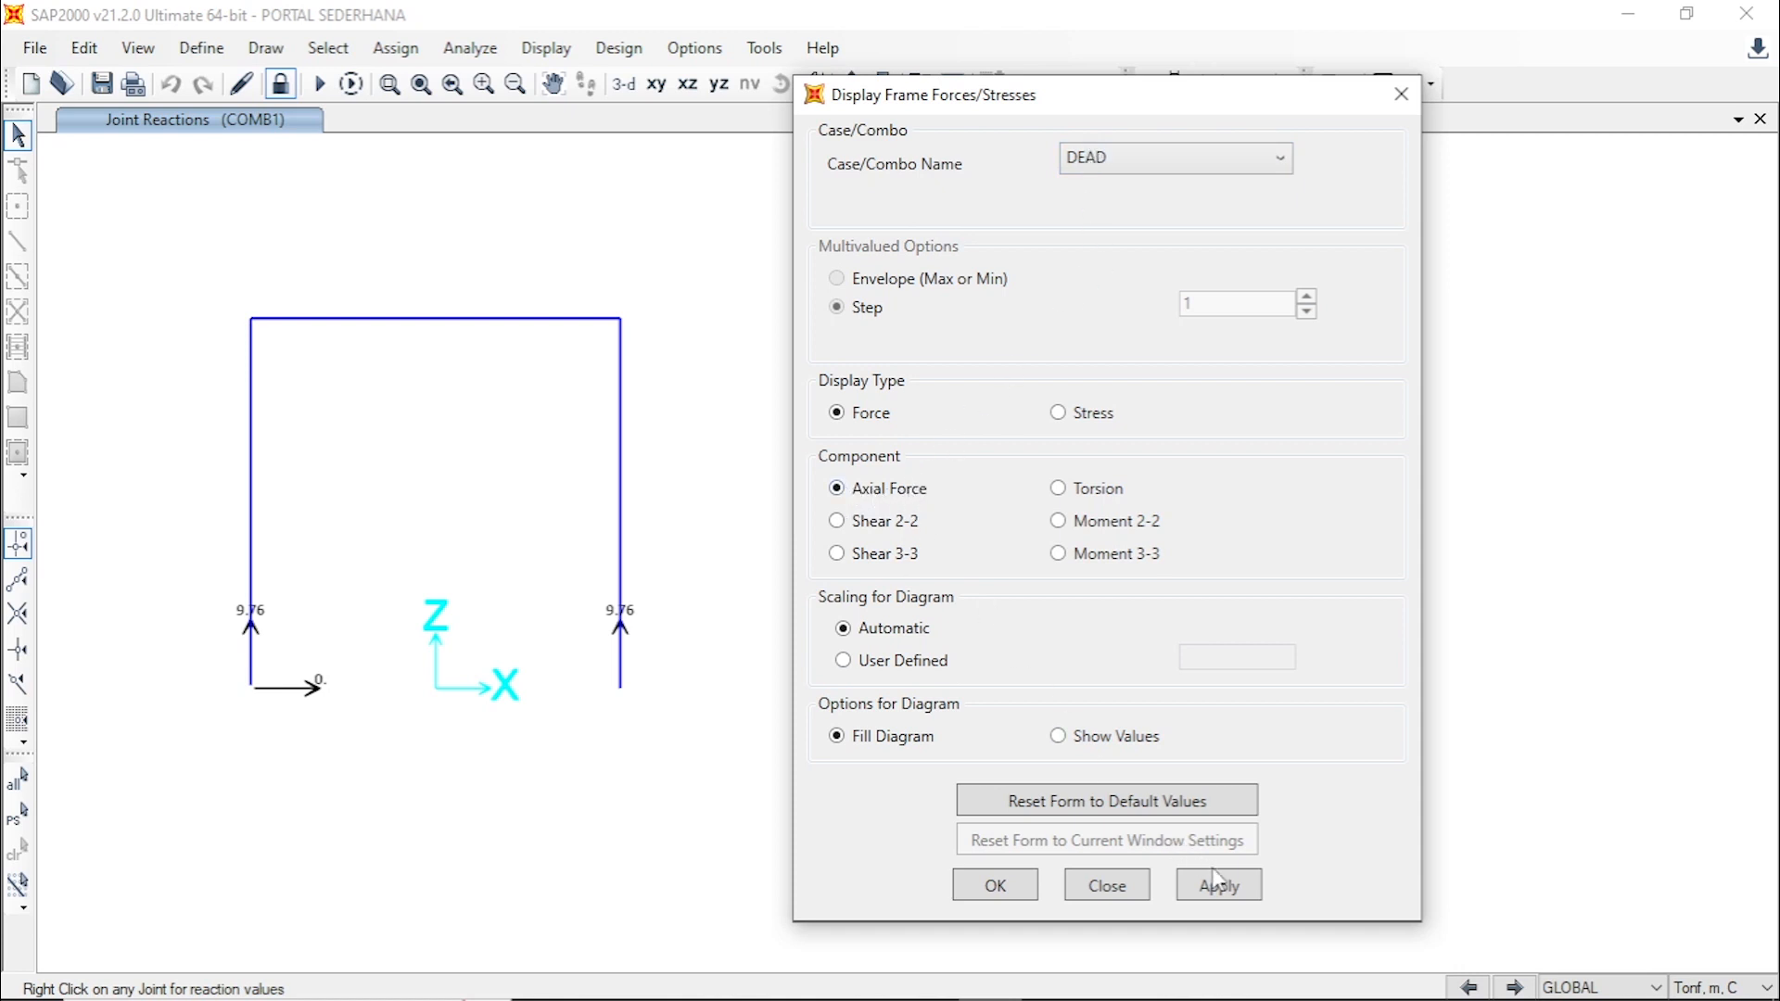
pyautogui.click(1240, 891)
pyautogui.click(1239, 888)
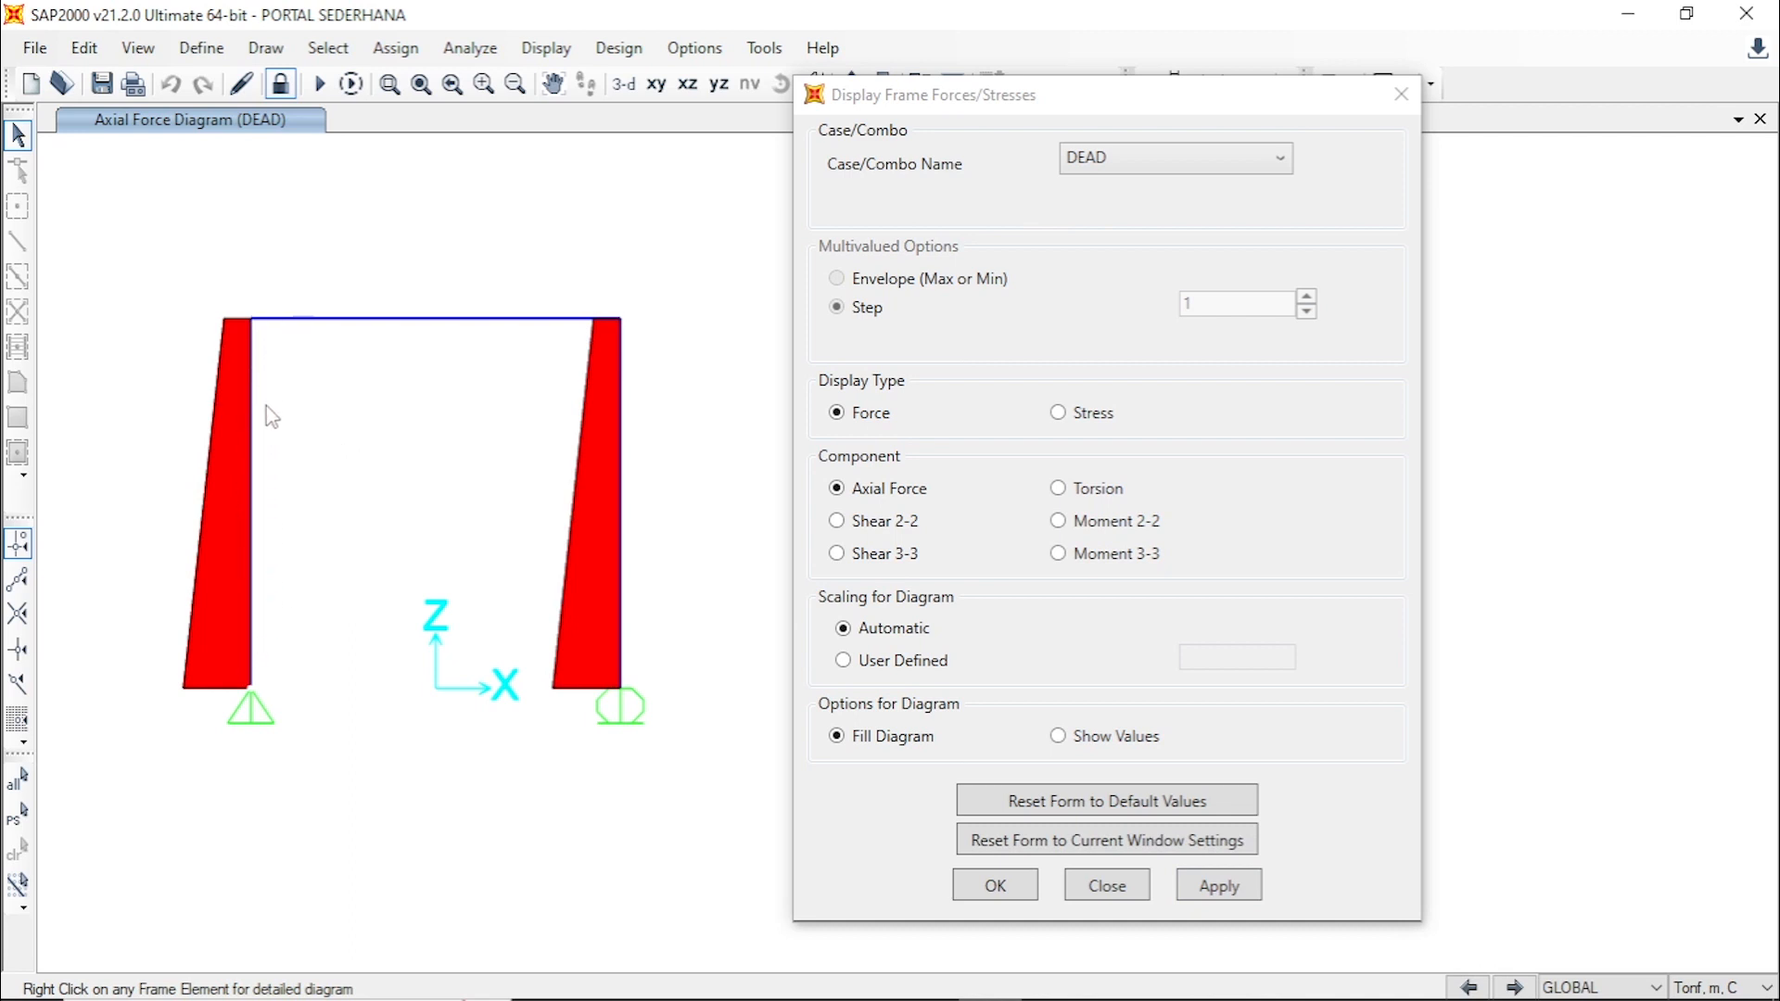
# - Change the axial force diagram to the HIDUP case
pyautogui.click(1138, 165)
pyautogui.click(1111, 216)
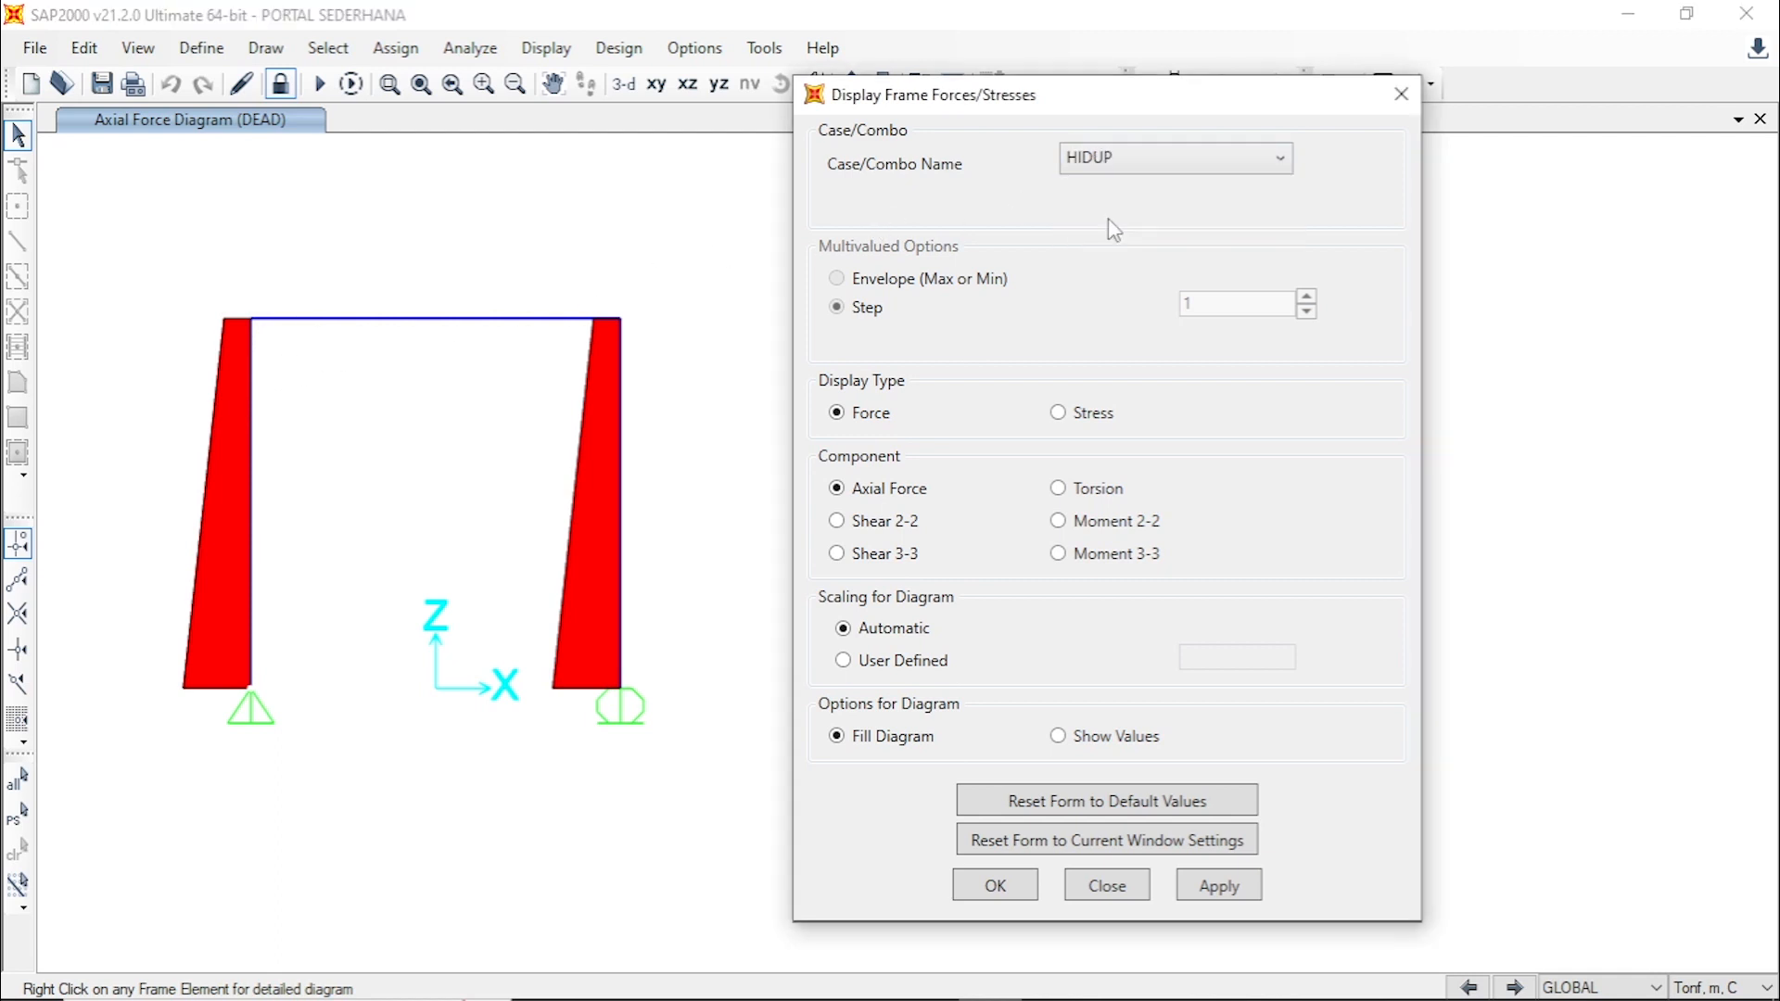
pyautogui.click(1225, 892)
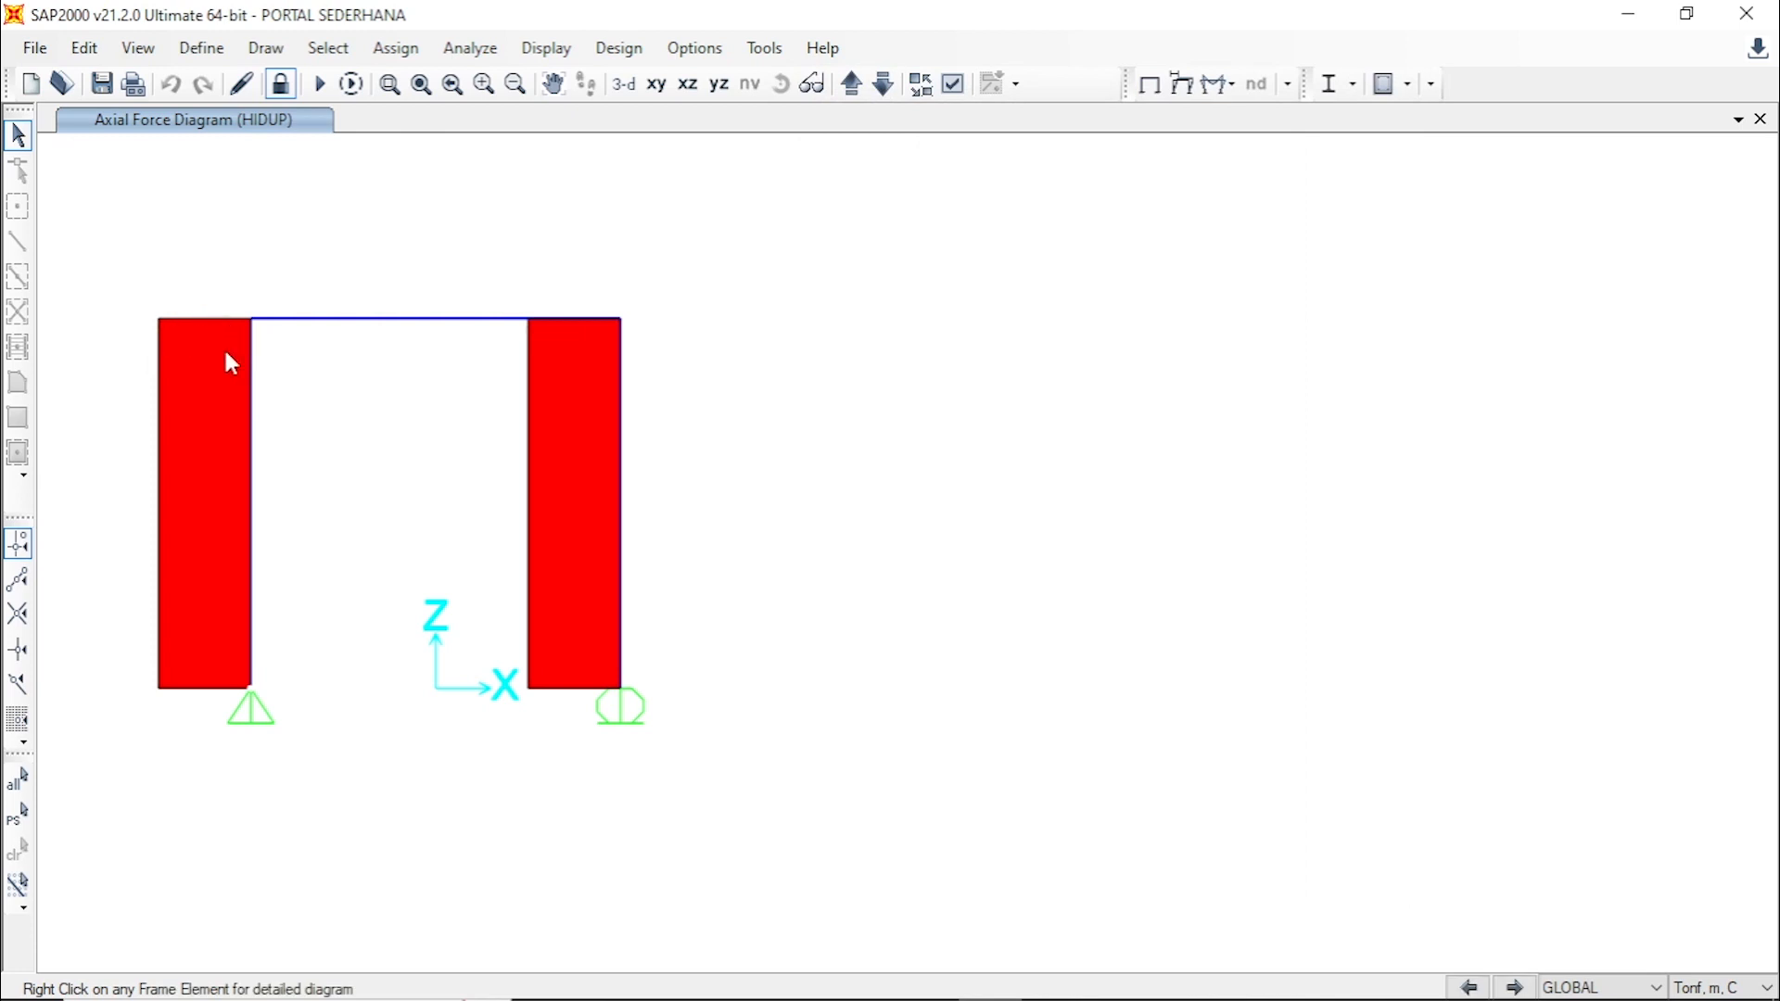
# - Inspect the HIDUP axial force along the left KOLOM column in its detailed diagram, down to location 0 m
pyautogui.click(253, 416)
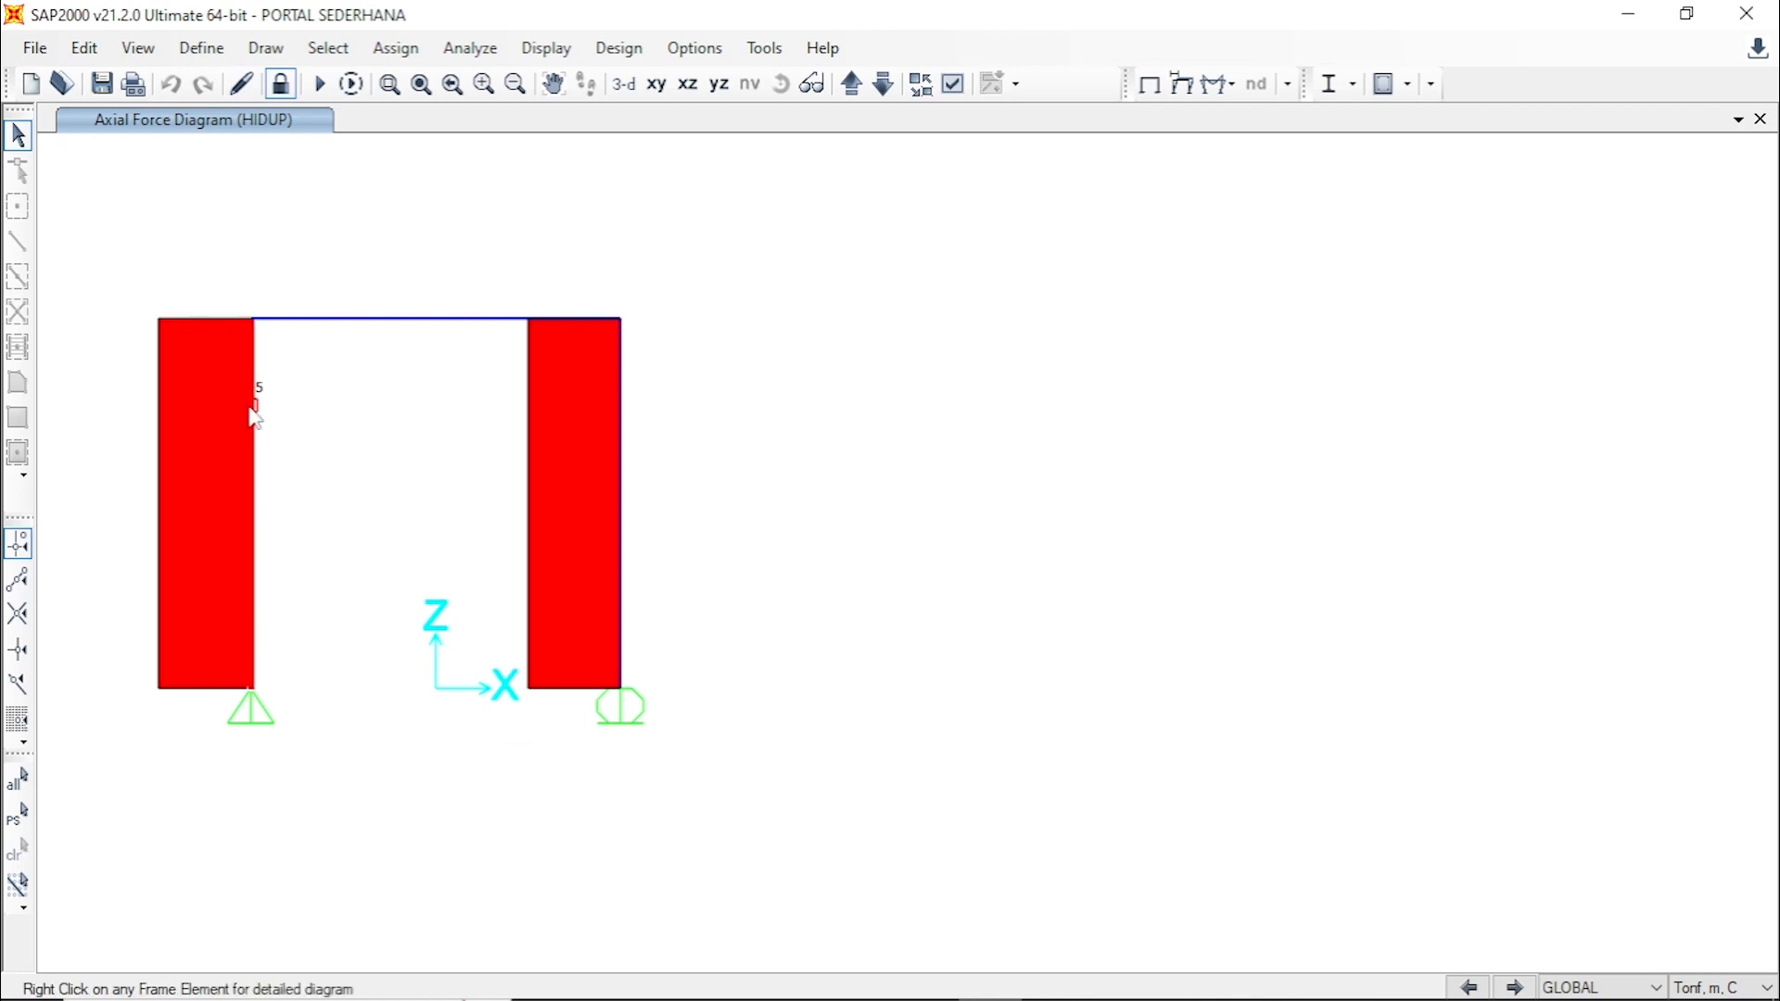
pyautogui.rightClick(254, 409)
pyautogui.moveTo(874, 85); pyautogui.dragTo(1089, 106)
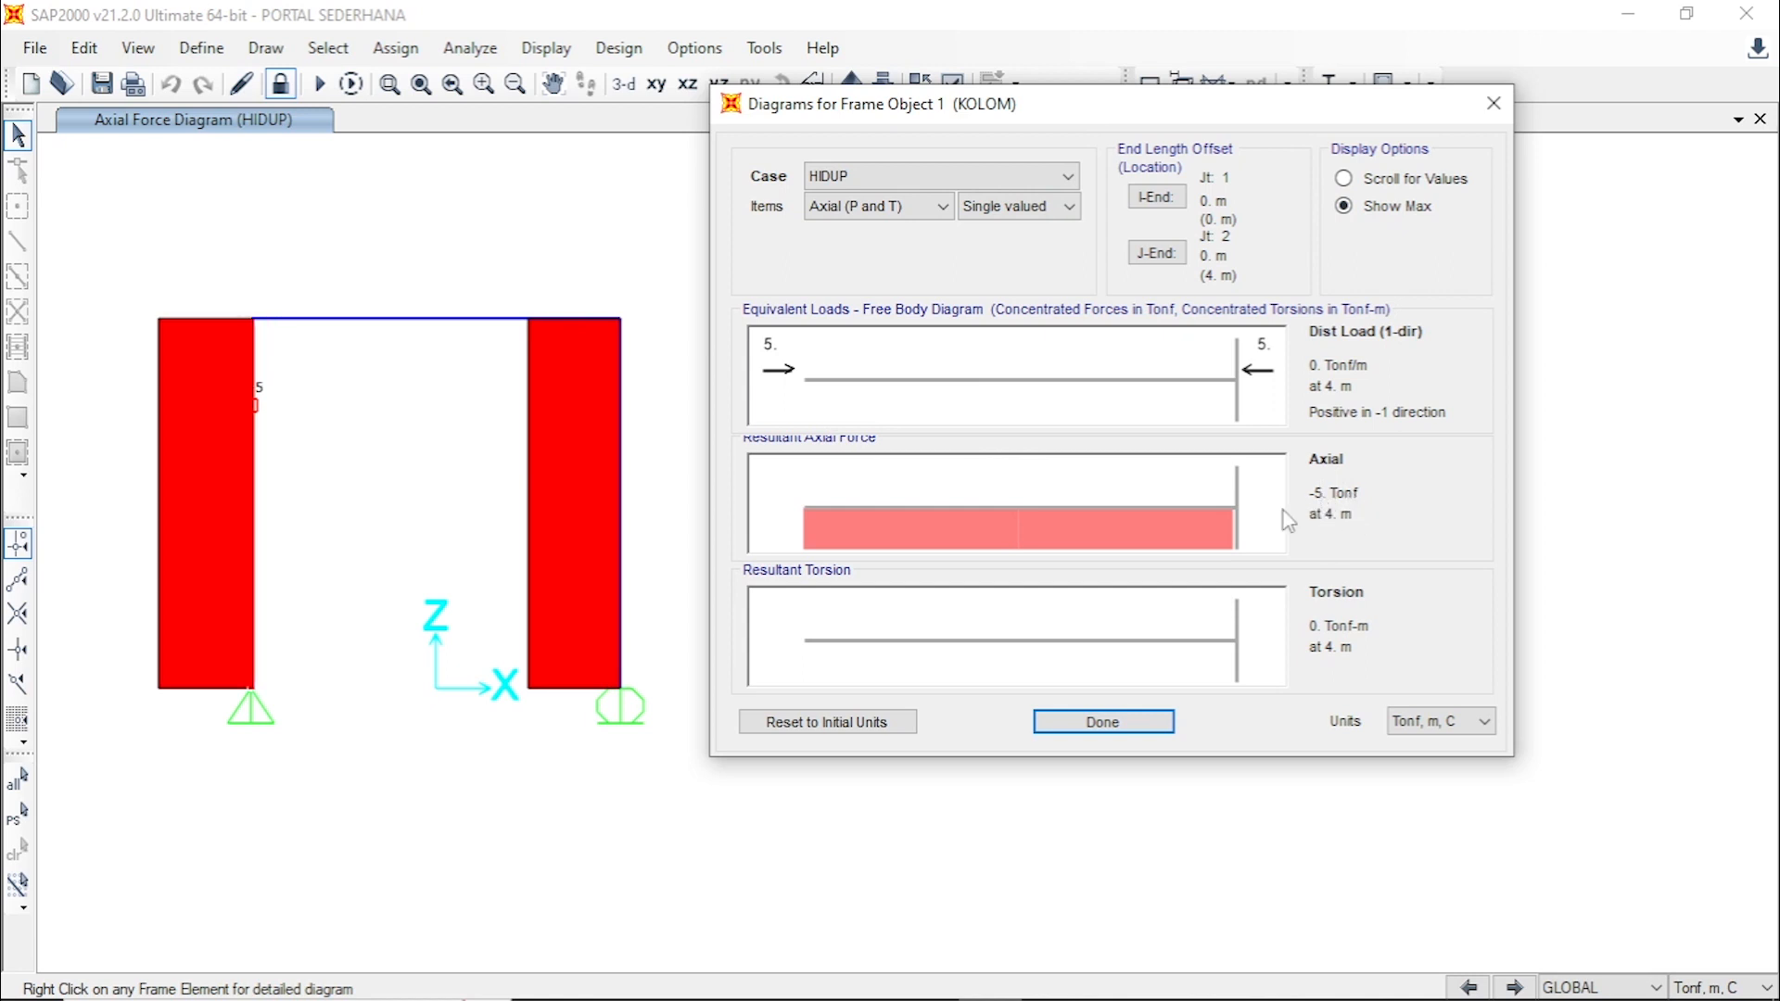
pyautogui.moveTo(1241, 491); pyautogui.dragTo(967, 514)
pyautogui.click(806, 519)
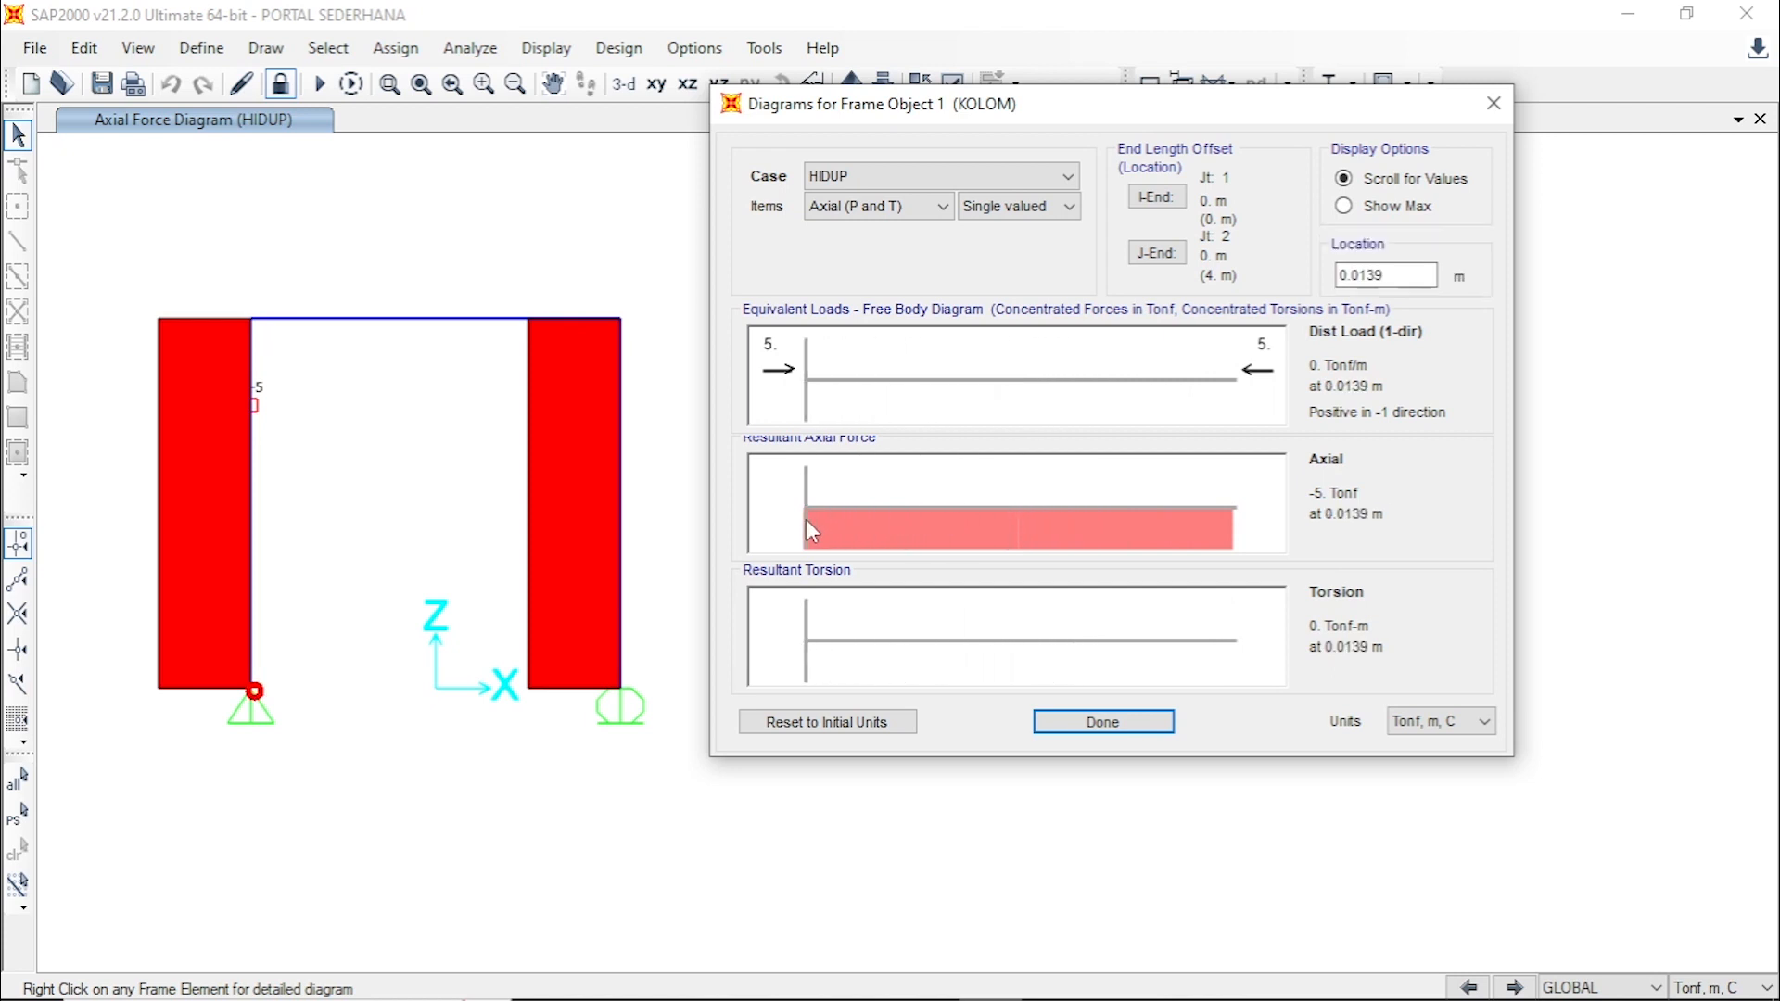
pyautogui.moveTo(1124, 519); pyautogui.dragTo(767, 553)
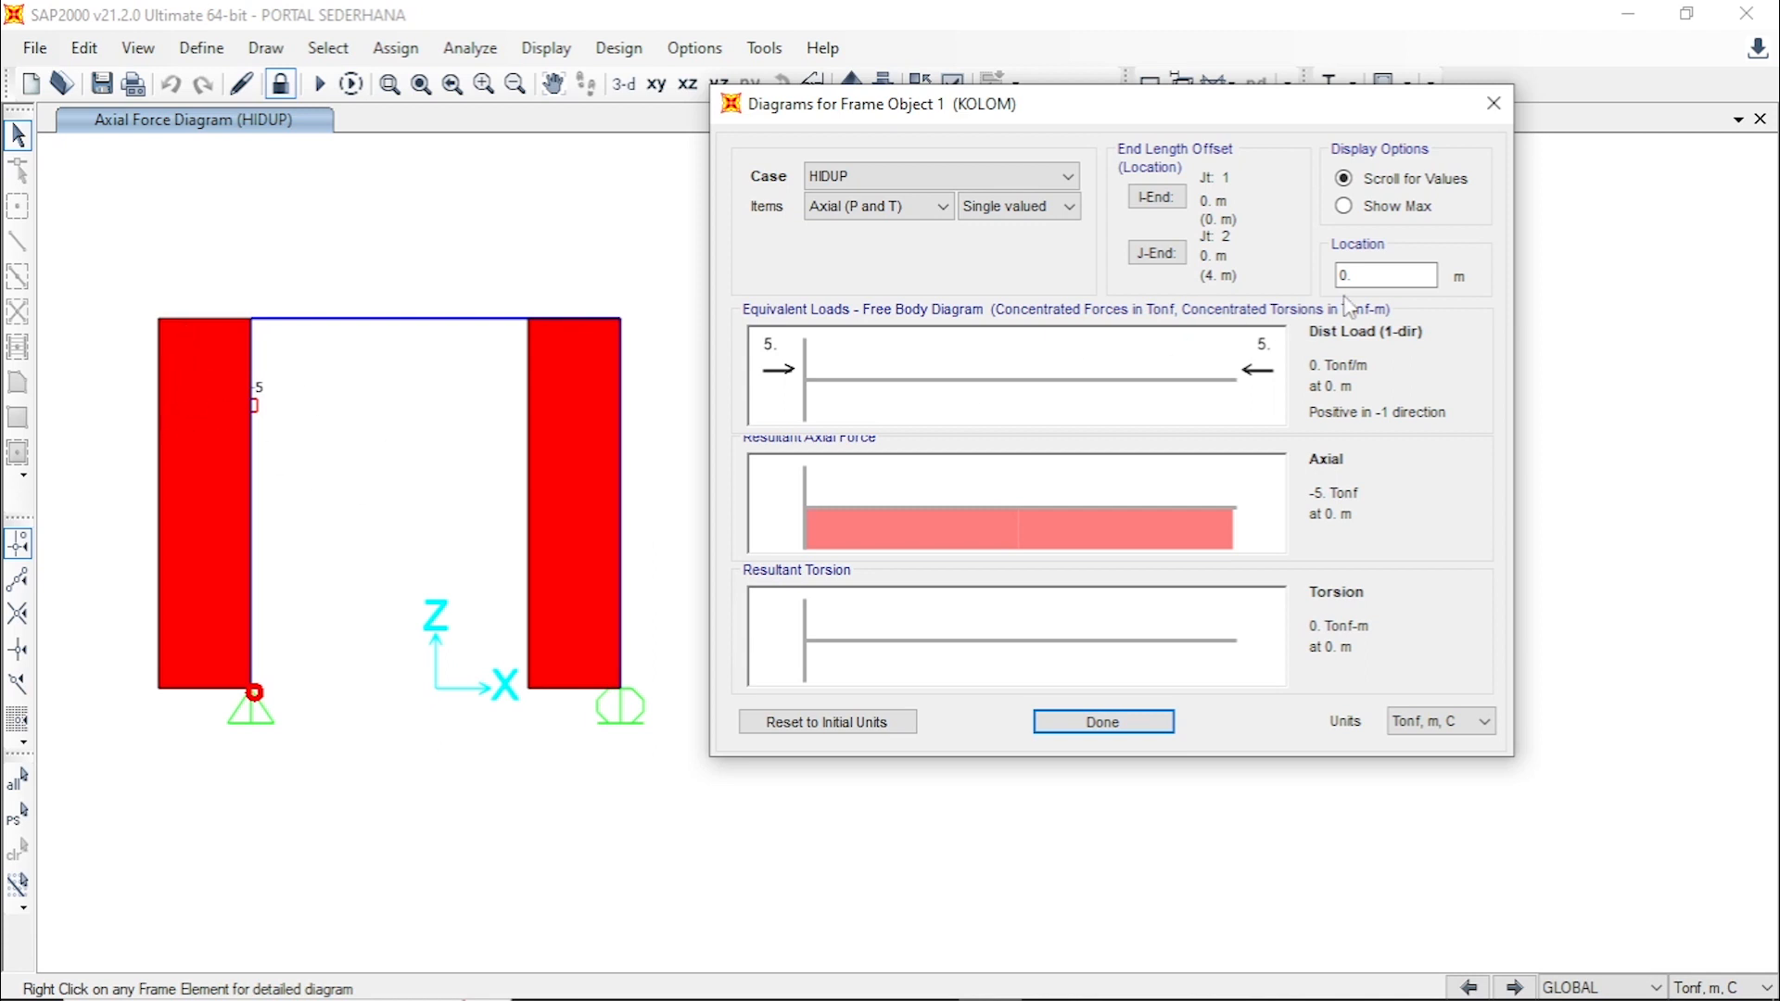
pyautogui.click(1494, 106)
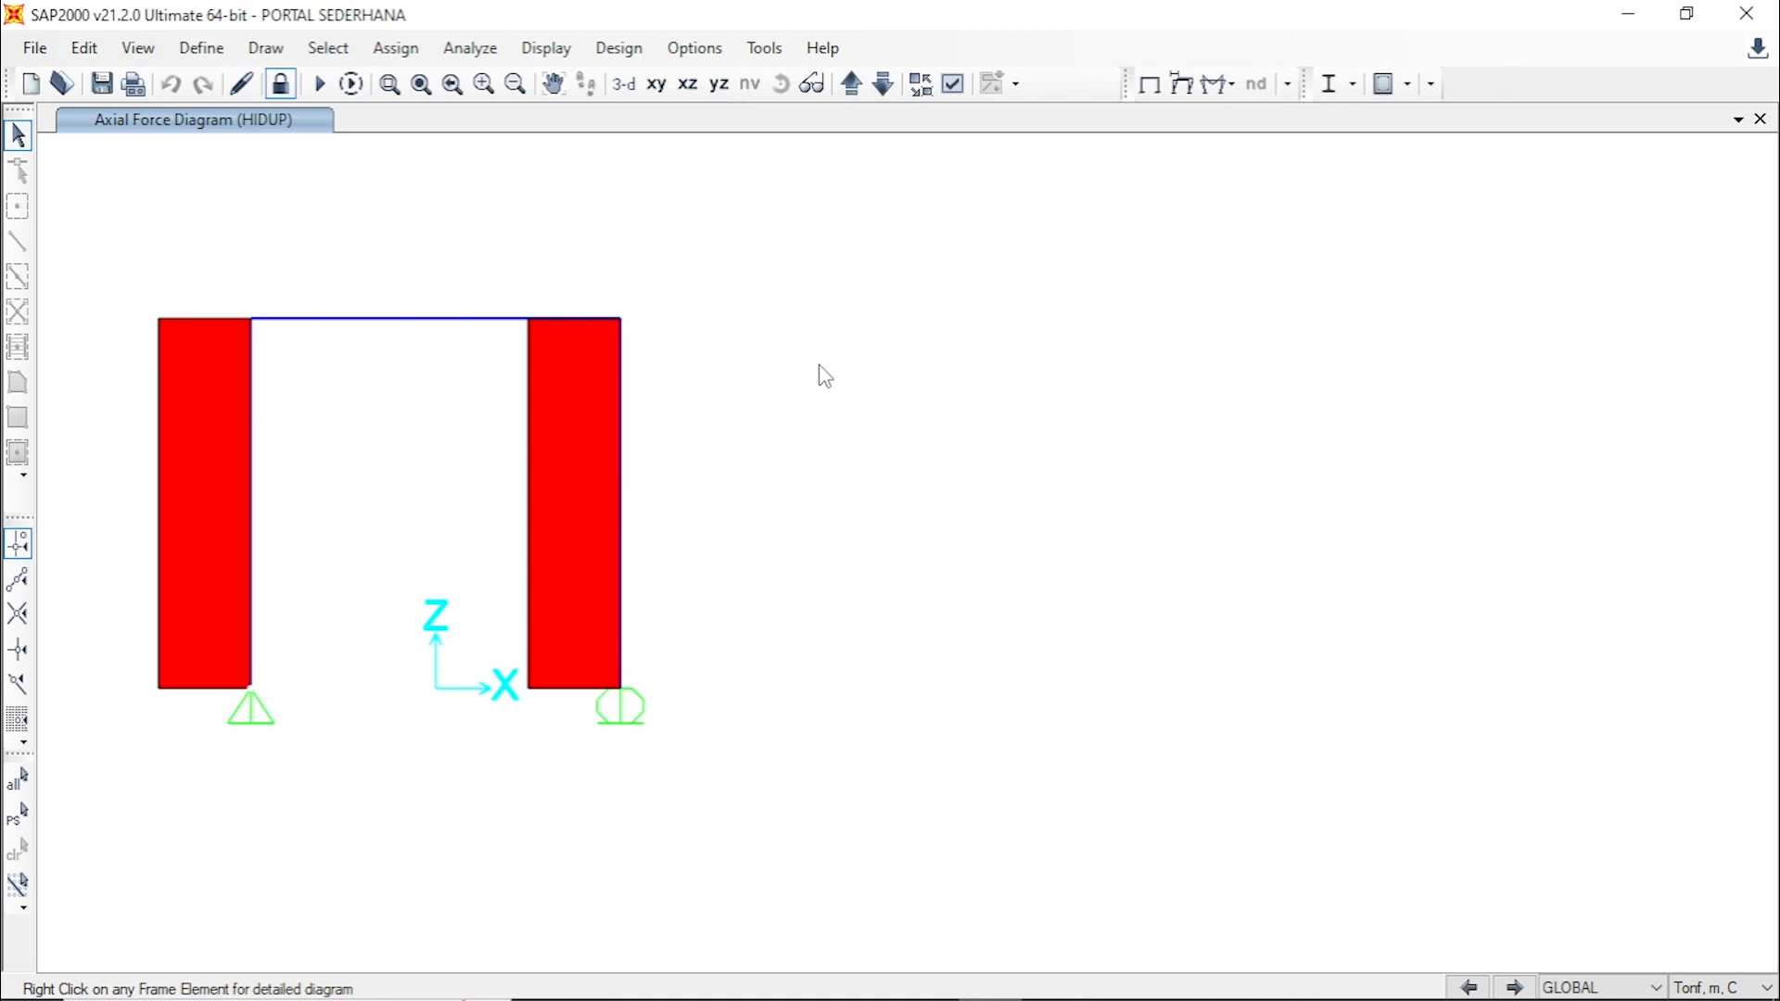
# - Return the frame's axial force diagram to the DEAD case, with filled display and automatic scaling
pyautogui.press('F8')
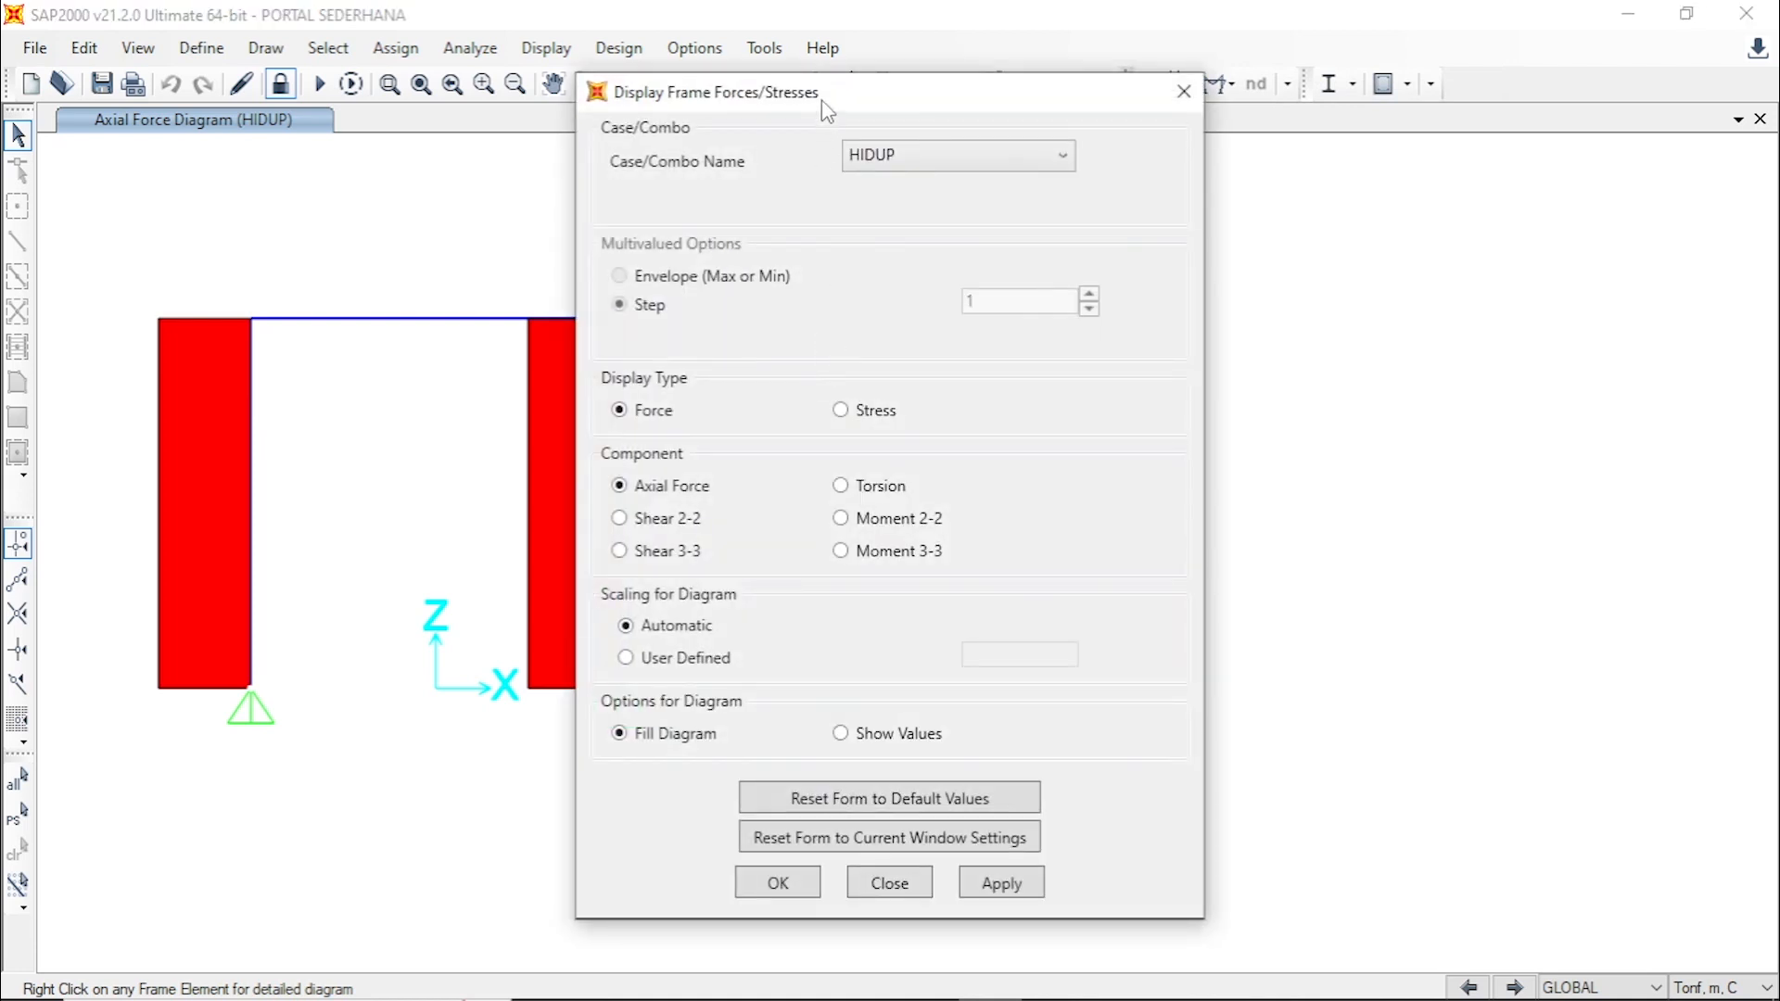
pyautogui.moveTo(823, 99); pyautogui.dragTo(1027, 82)
pyautogui.click(1086, 141)
pyautogui.click(1081, 165)
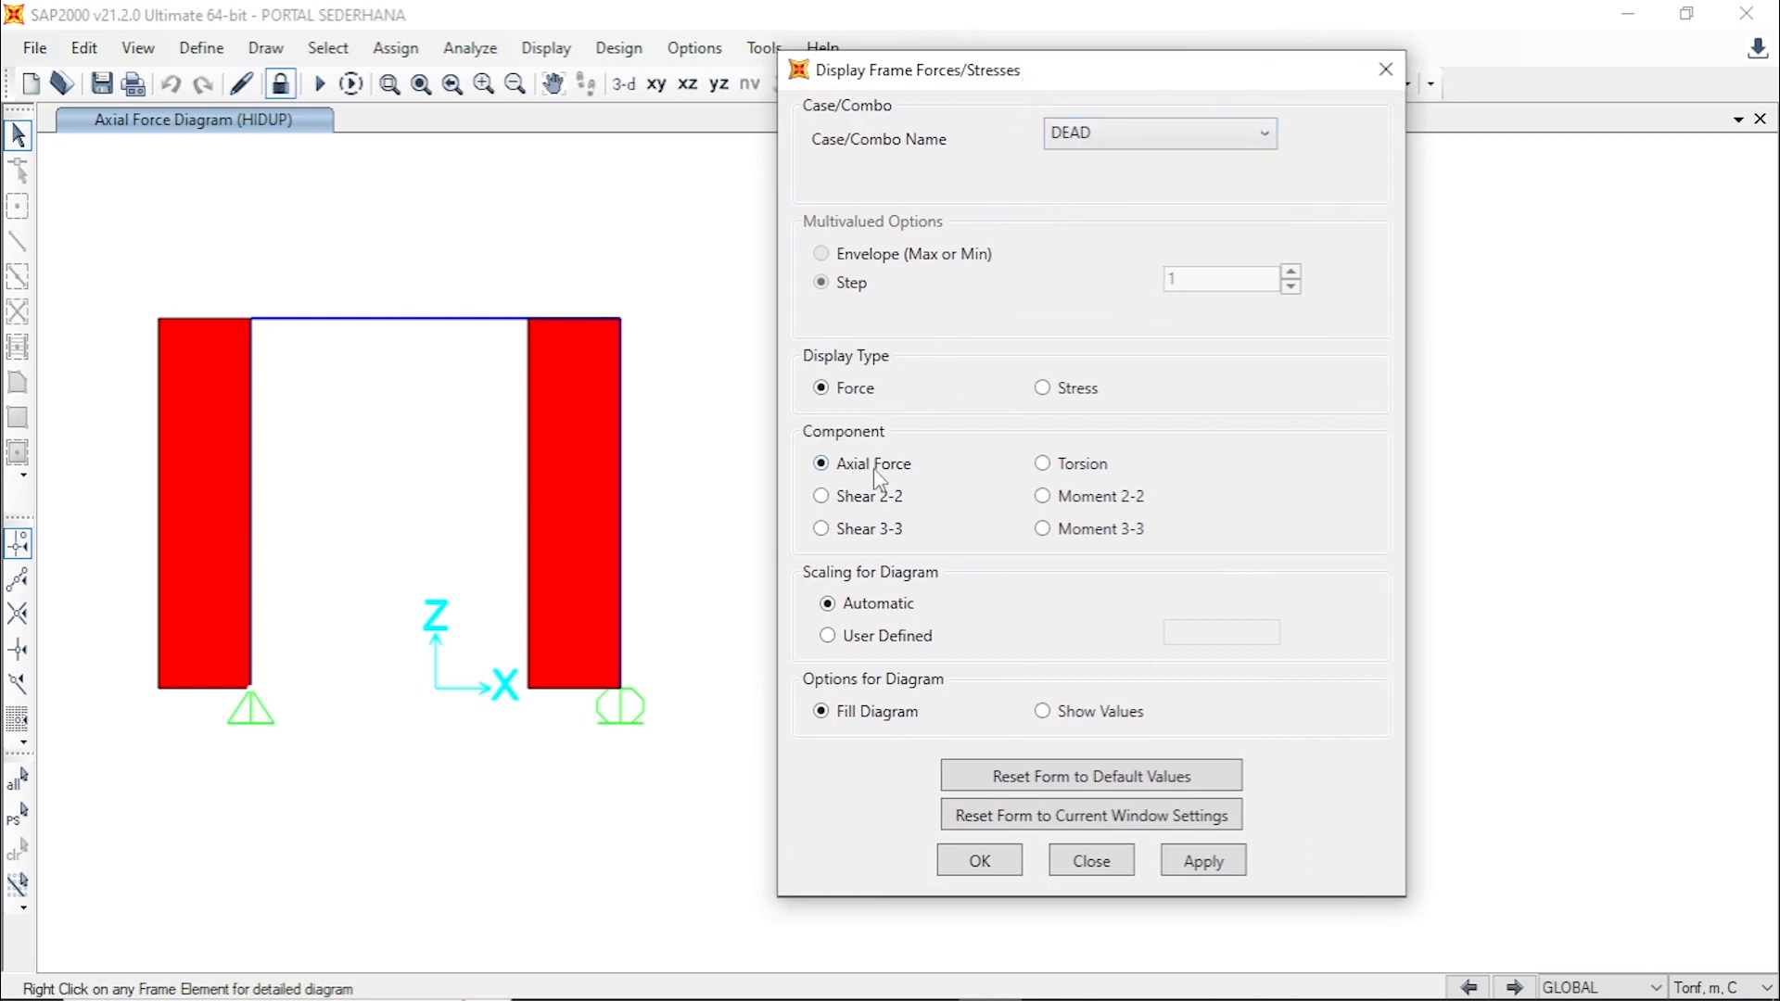
pyautogui.click(1202, 863)
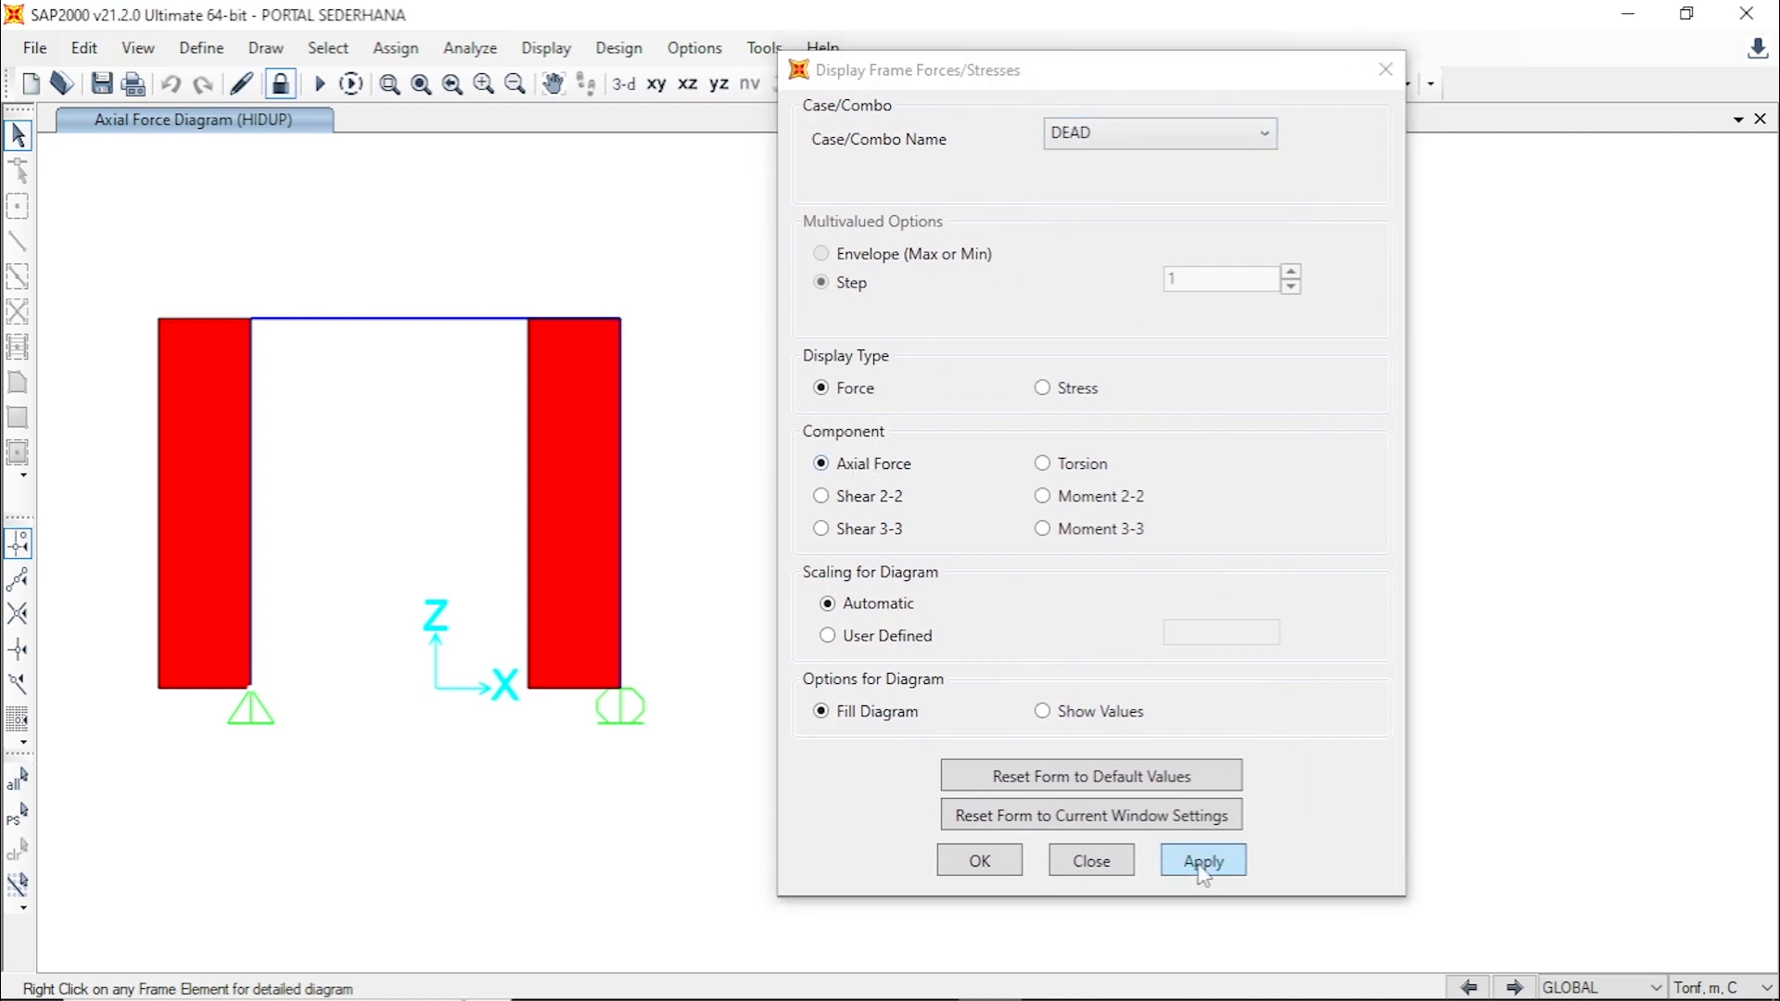
pyautogui.click(978, 861)
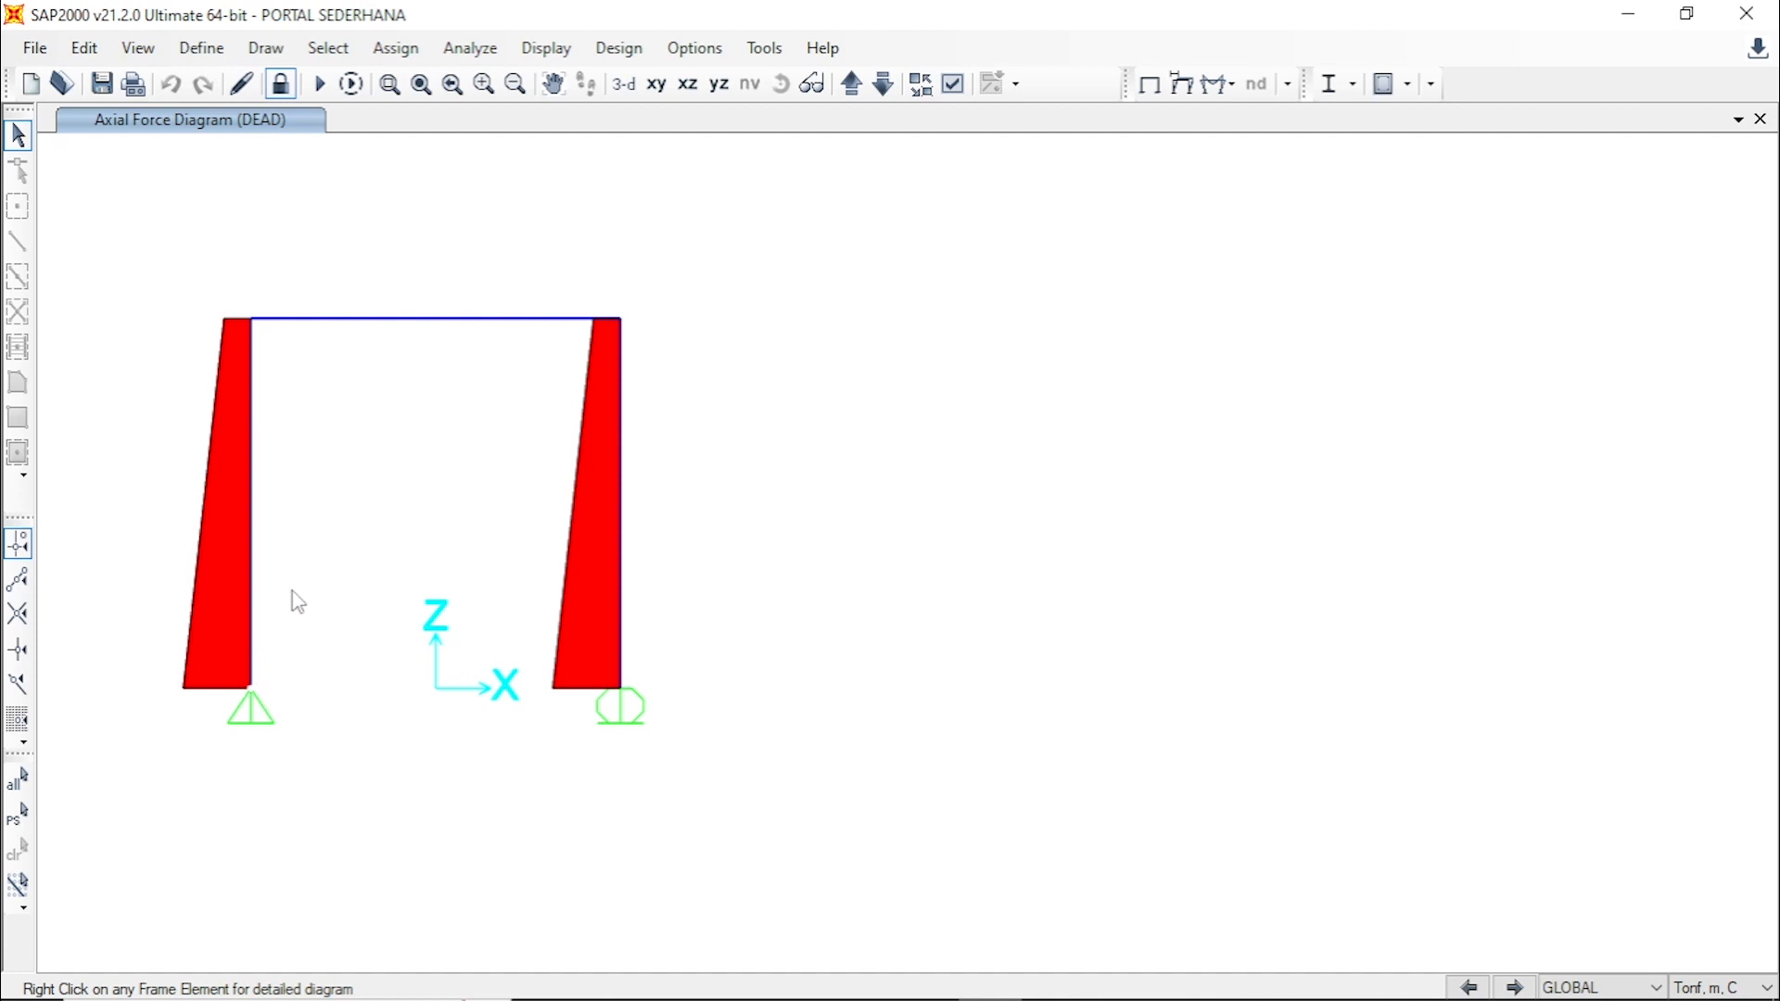
# - Inspect the DEAD axial force along the left KOLOM column in its detailed diagram, up to location 4 m
pyautogui.click(257, 491)
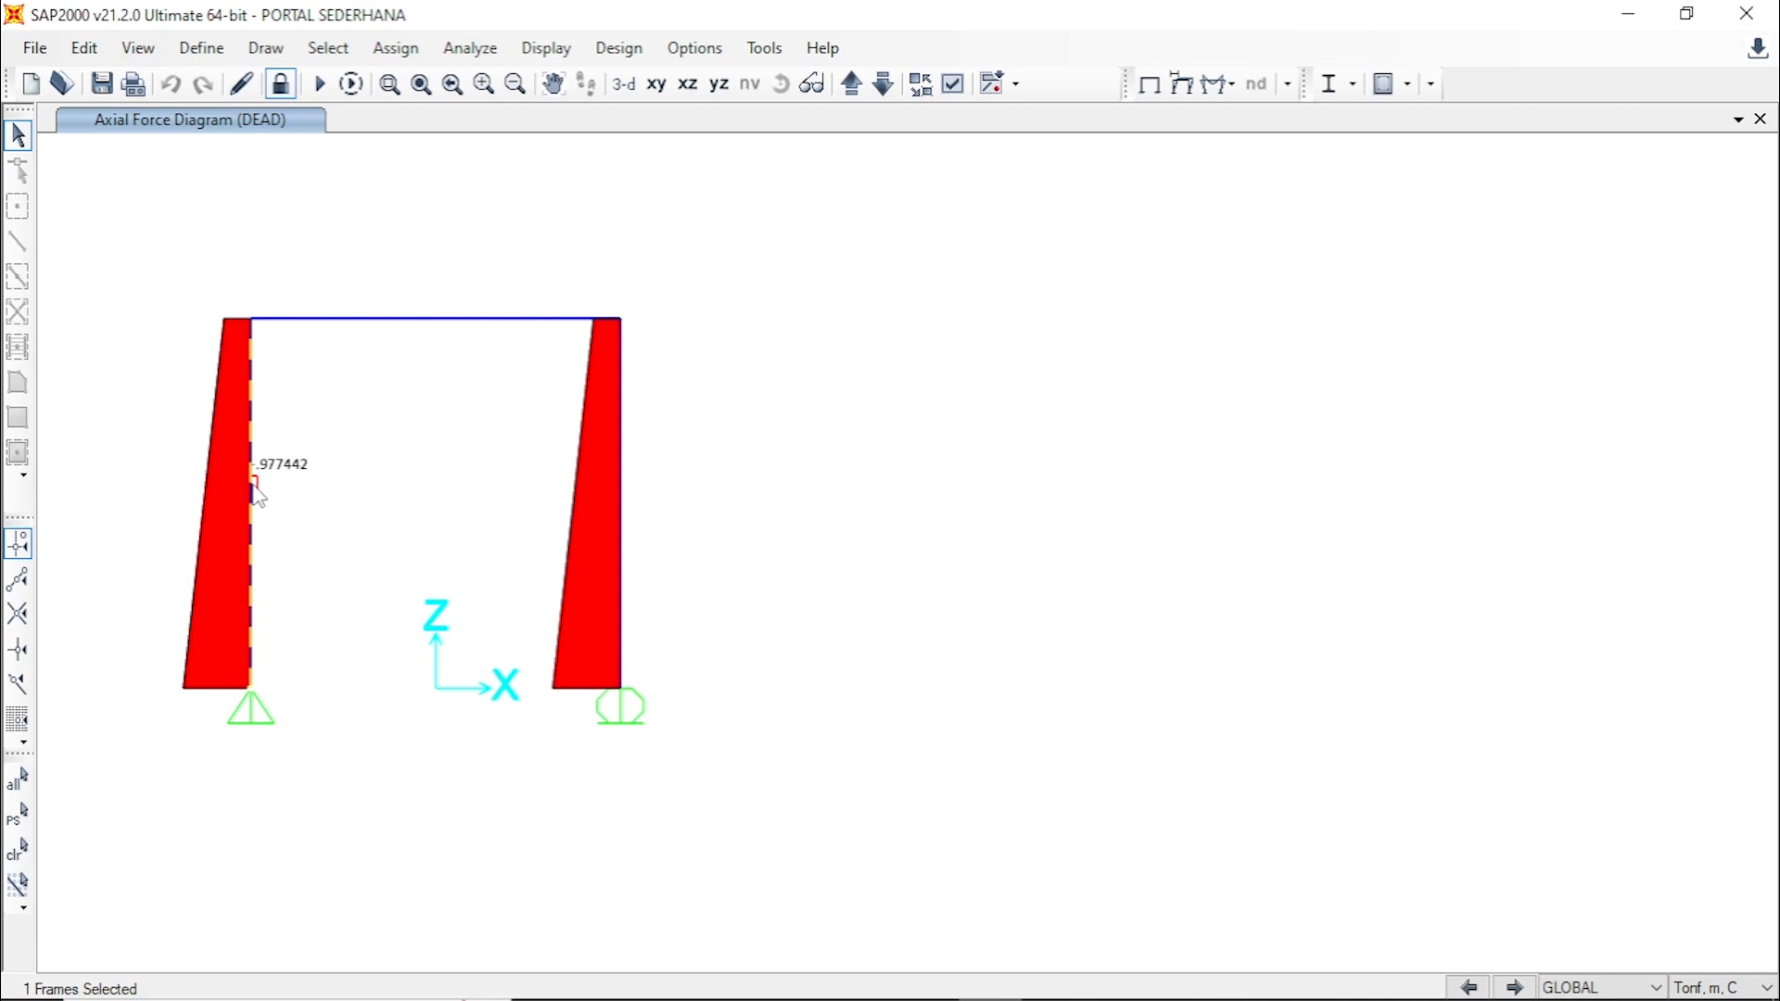
pyautogui.rightClick(251, 482)
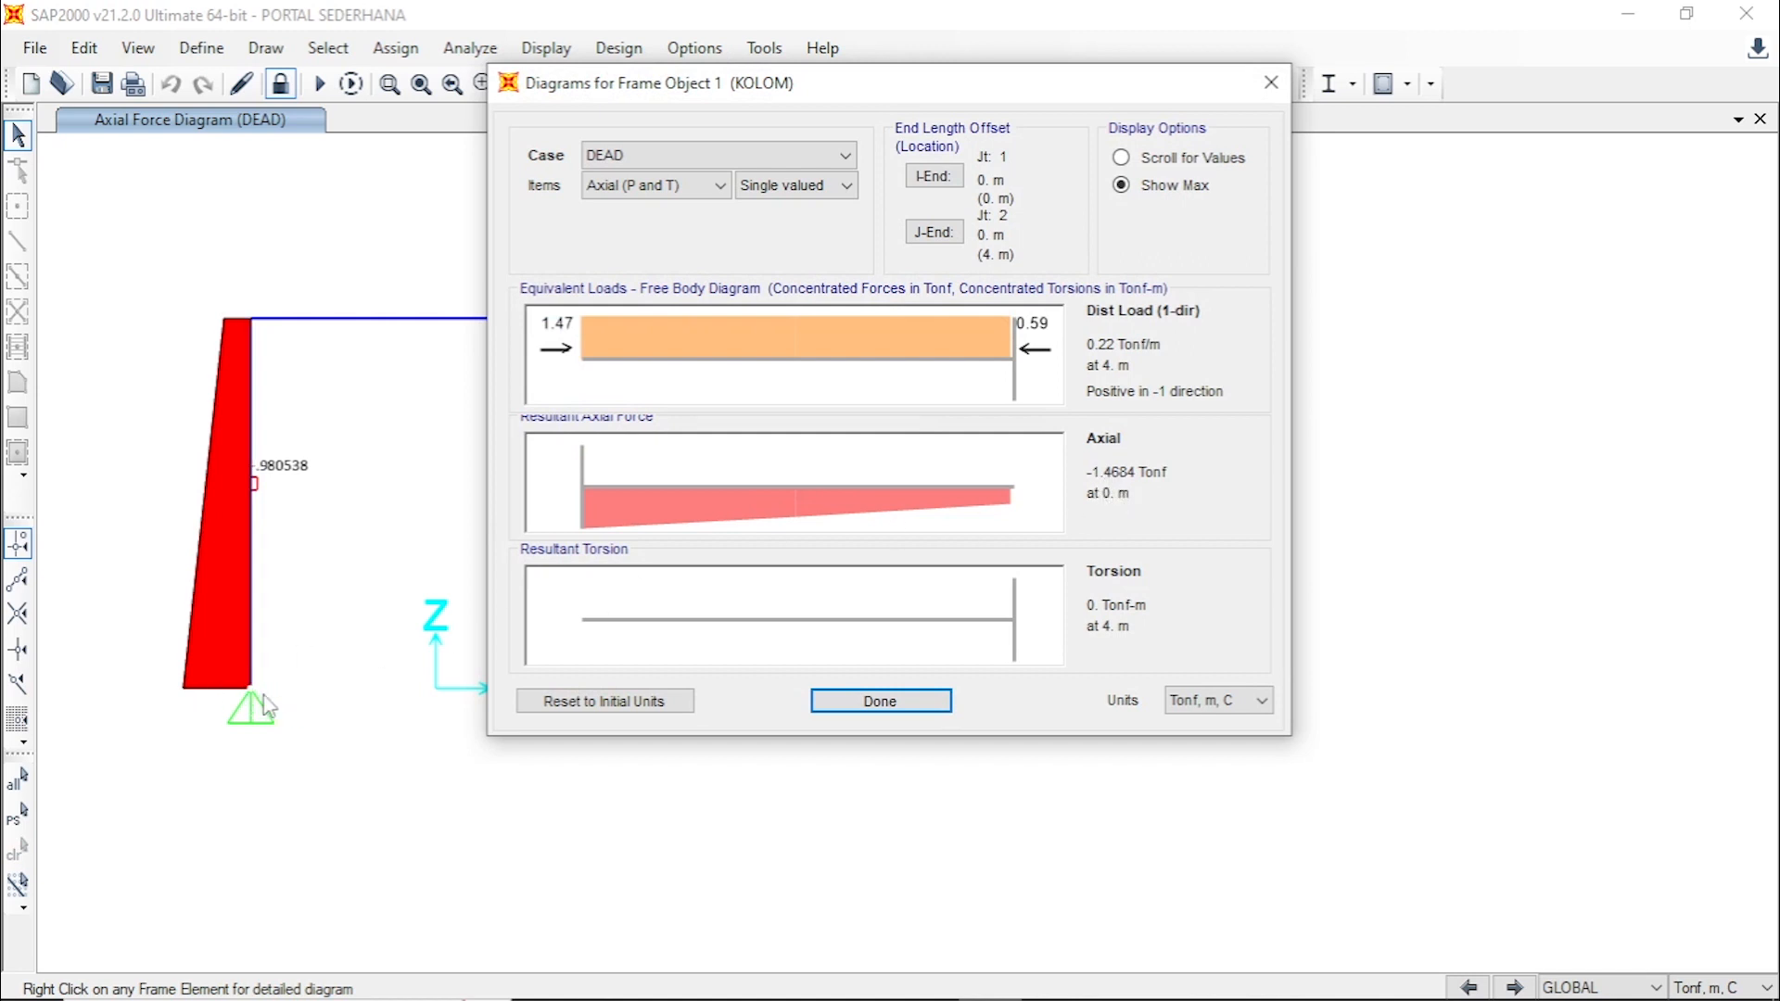
pyautogui.click(583, 462)
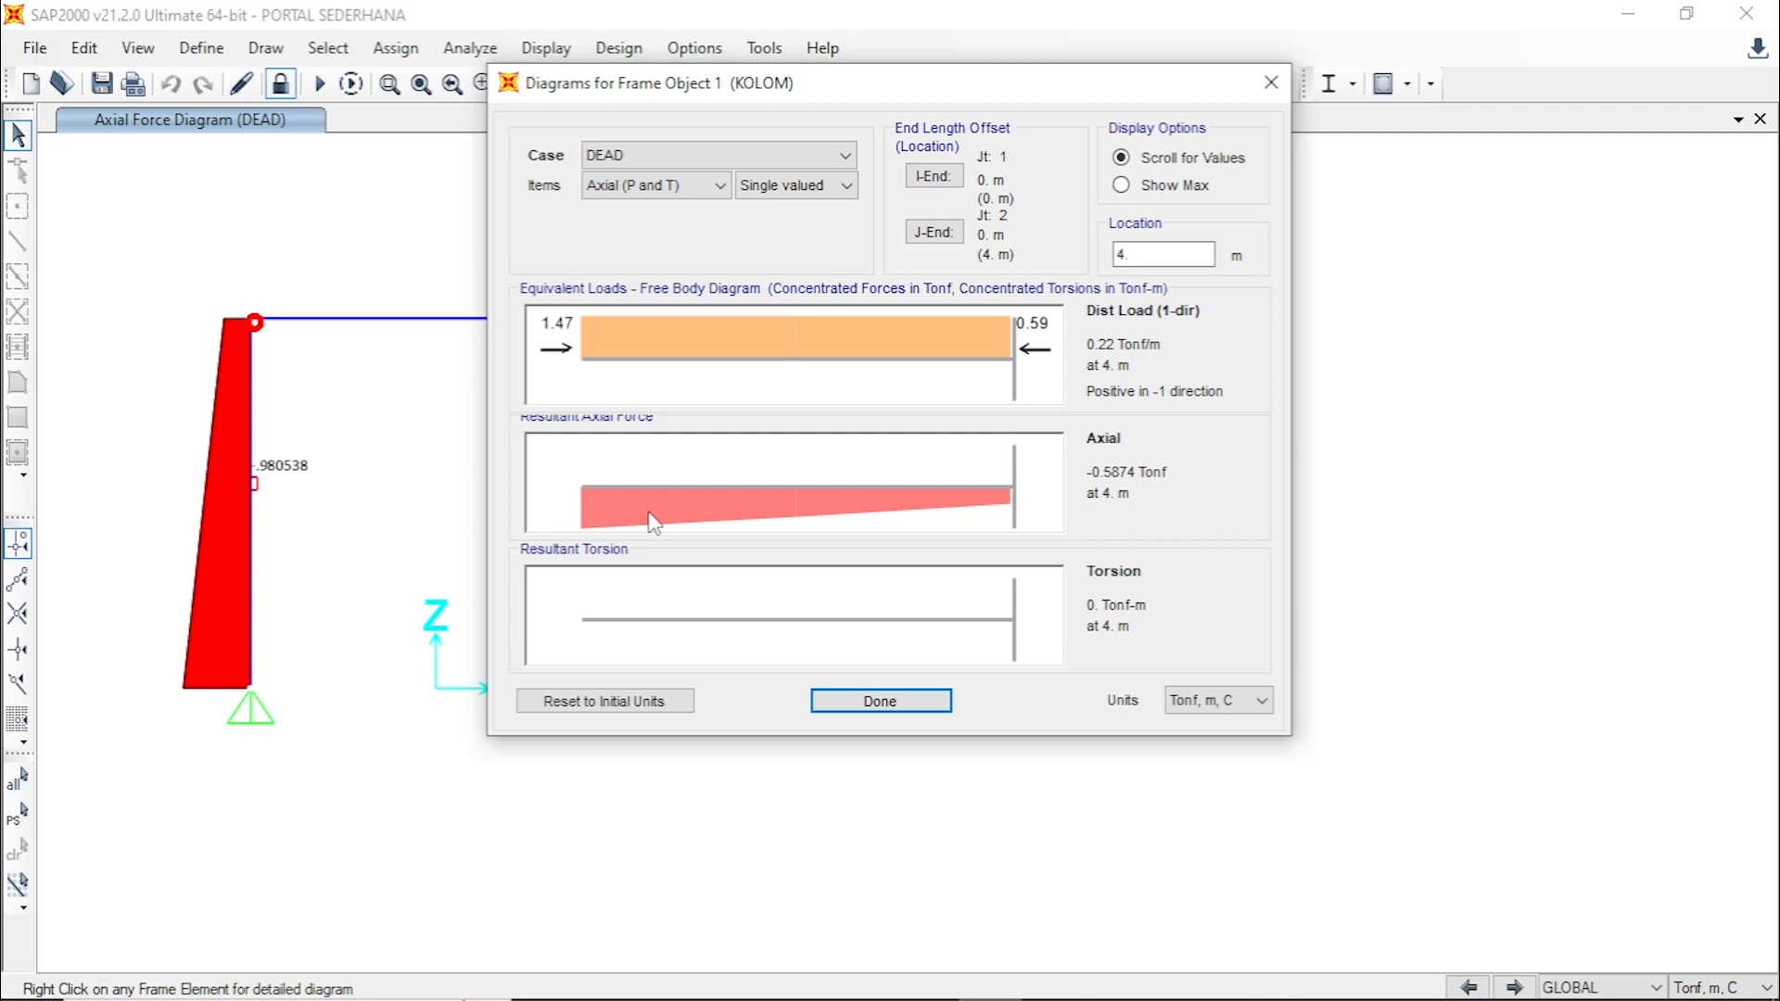
pyautogui.click(1268, 83)
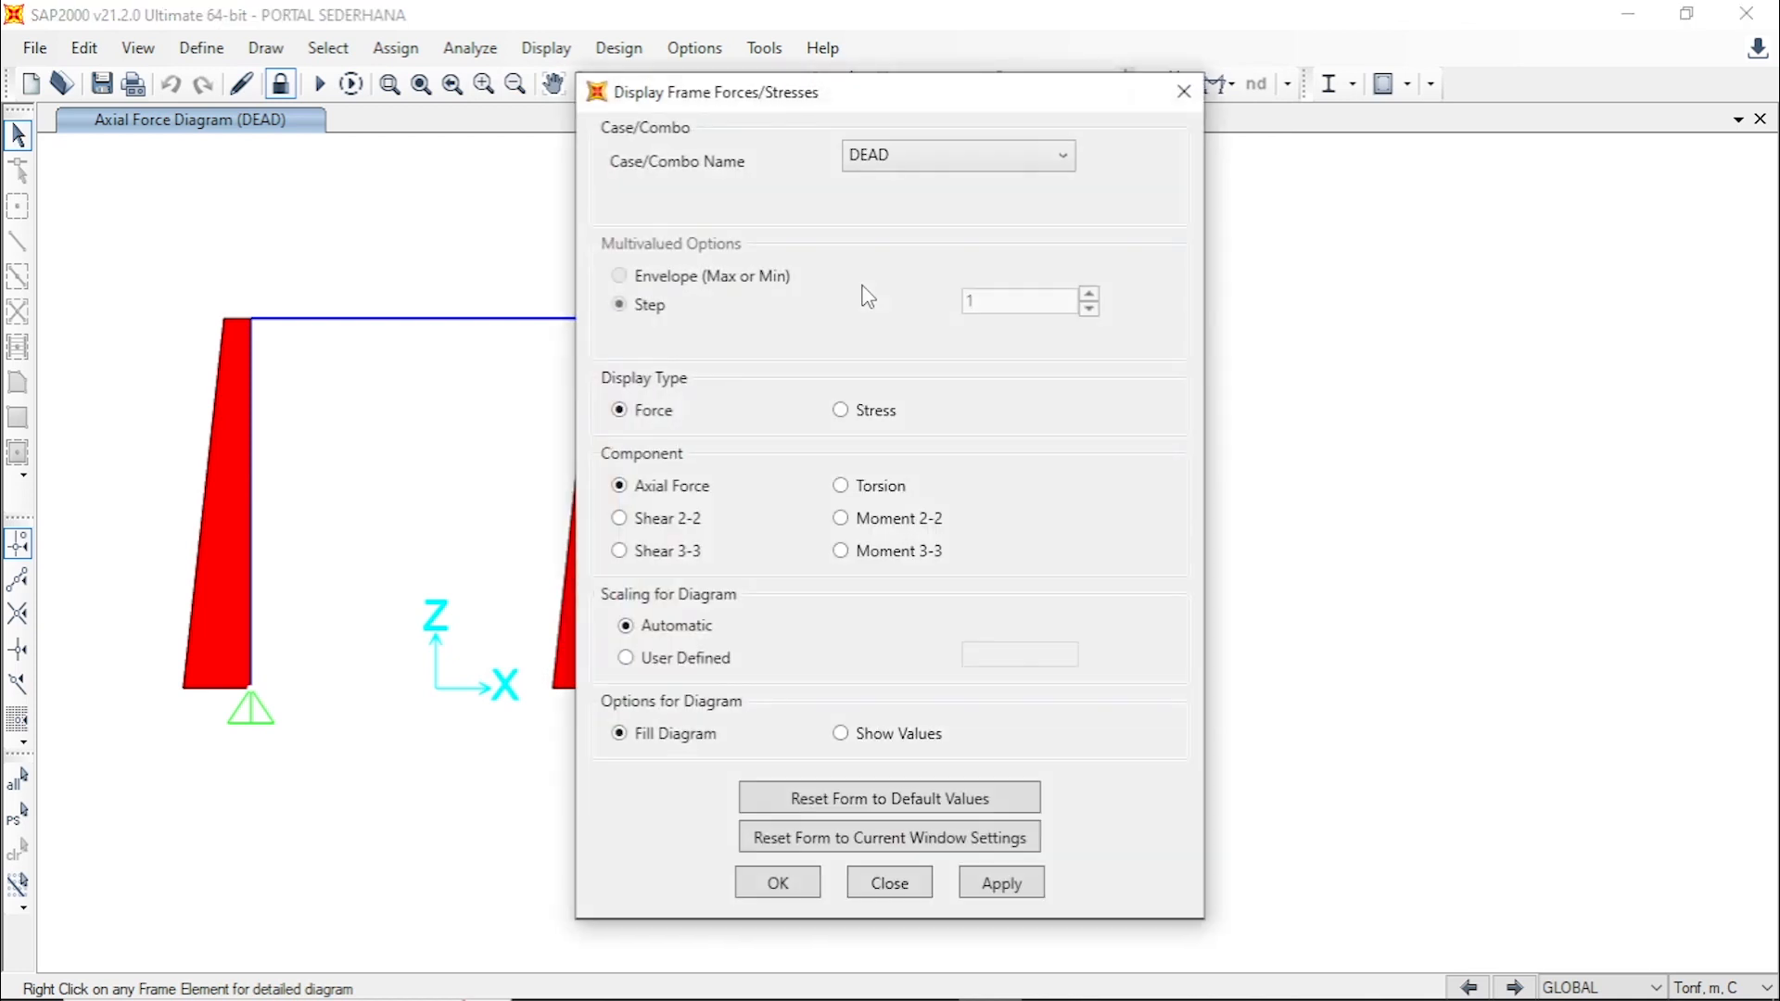
# - Display the filled Shear 2-2 force diagram of the frame members for the DEAD case with automatic scaling
pyautogui.moveTo(942, 90); pyautogui.dragTo(1121, 103)
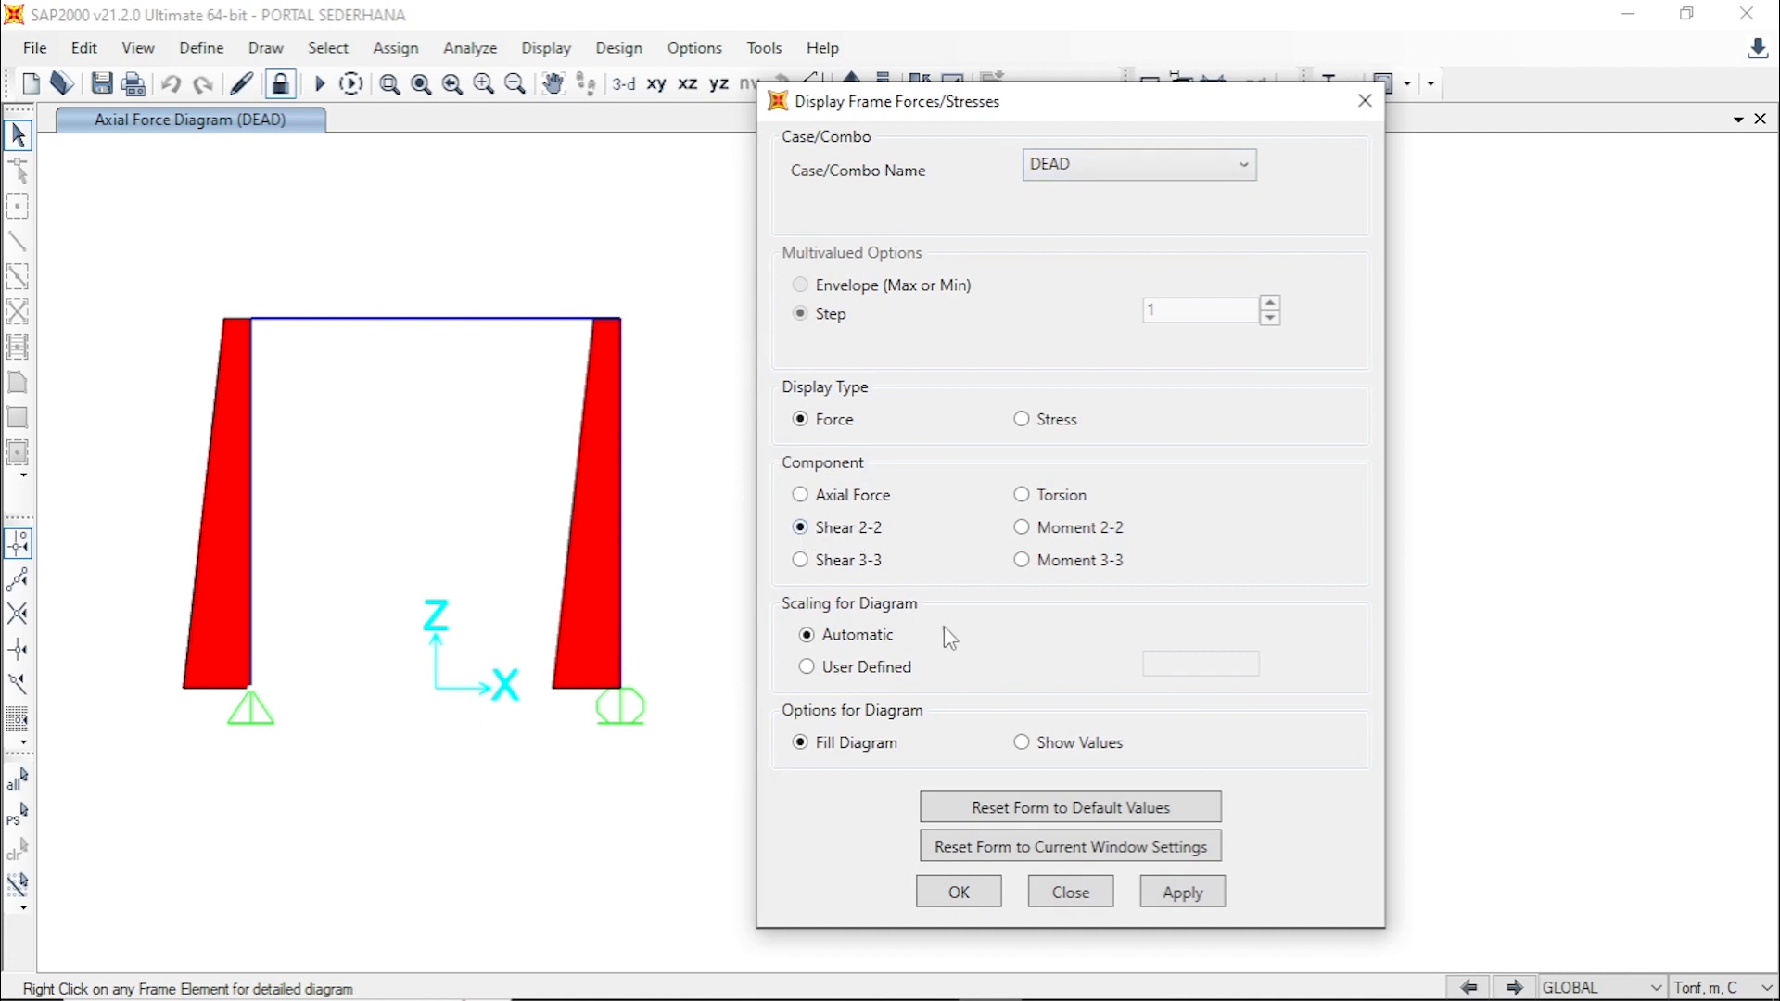
pyautogui.click(1181, 892)
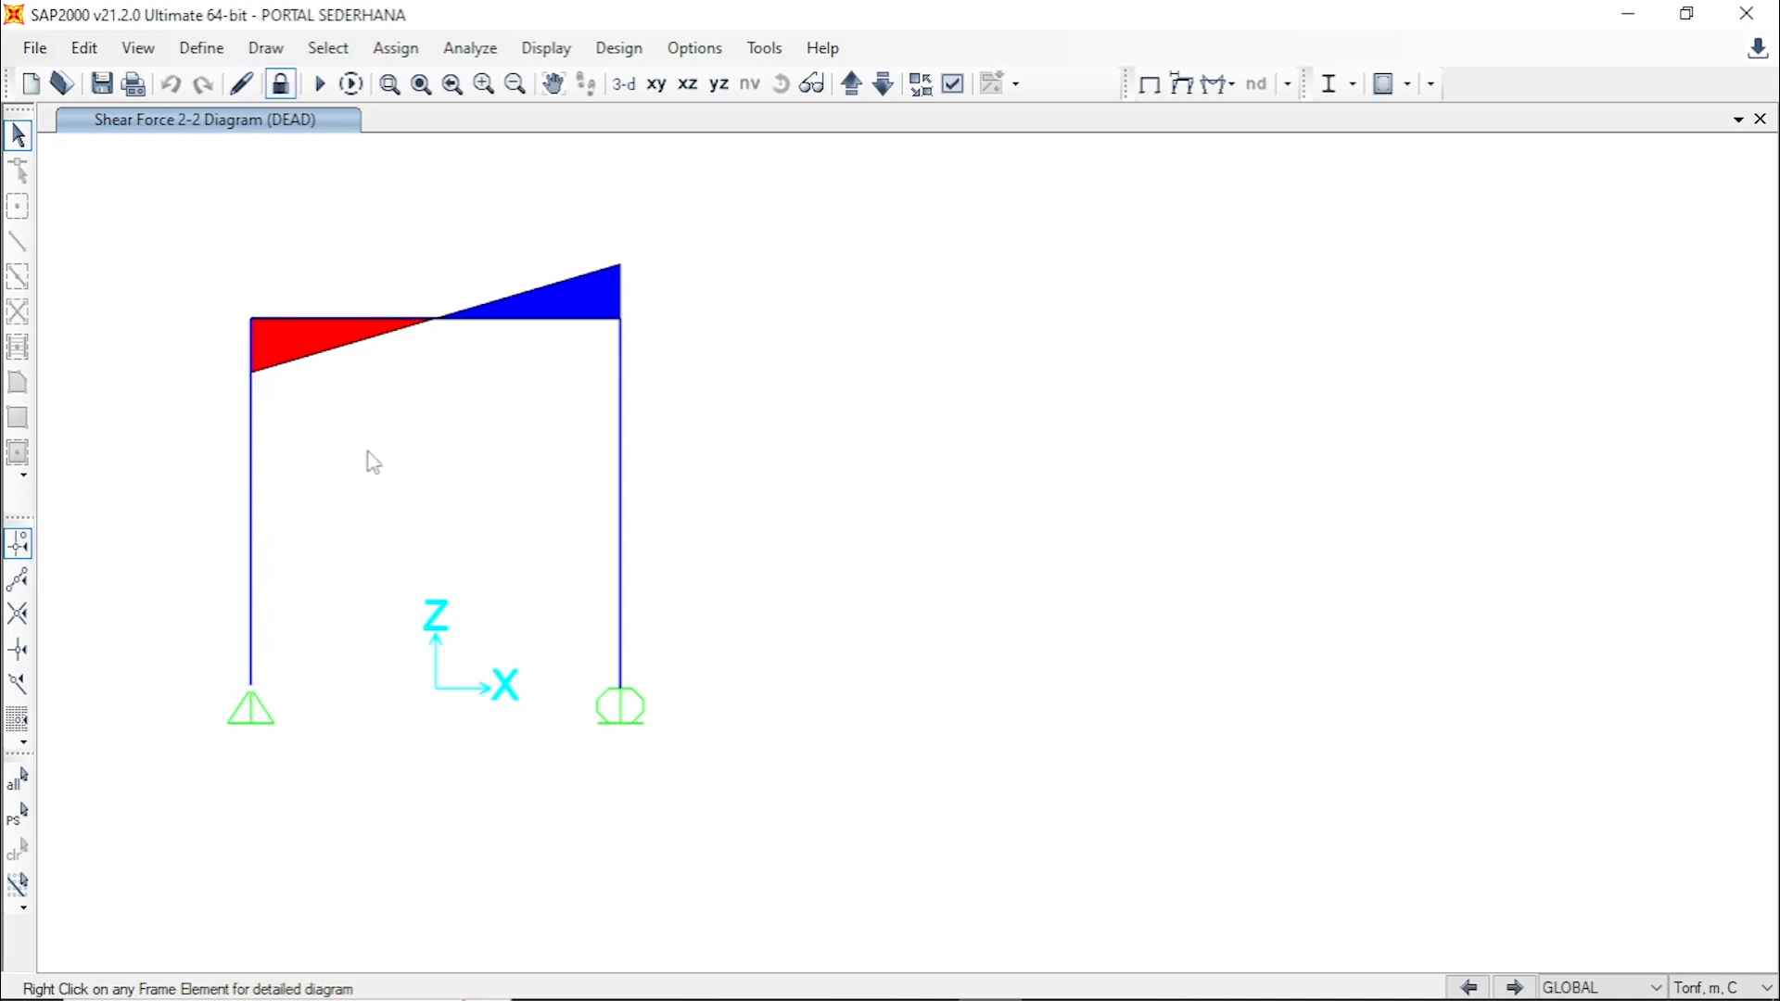
# - Inspect the DEAD shear of the BALOK beam in its detailed diagram, reading the value at location 0 m
pyautogui.moveTo(266, 313)
pyautogui.moveTo(394, 325)
pyautogui.moveTo(587, 325)
pyautogui.click(449, 321)
pyautogui.rightClick(450, 320)
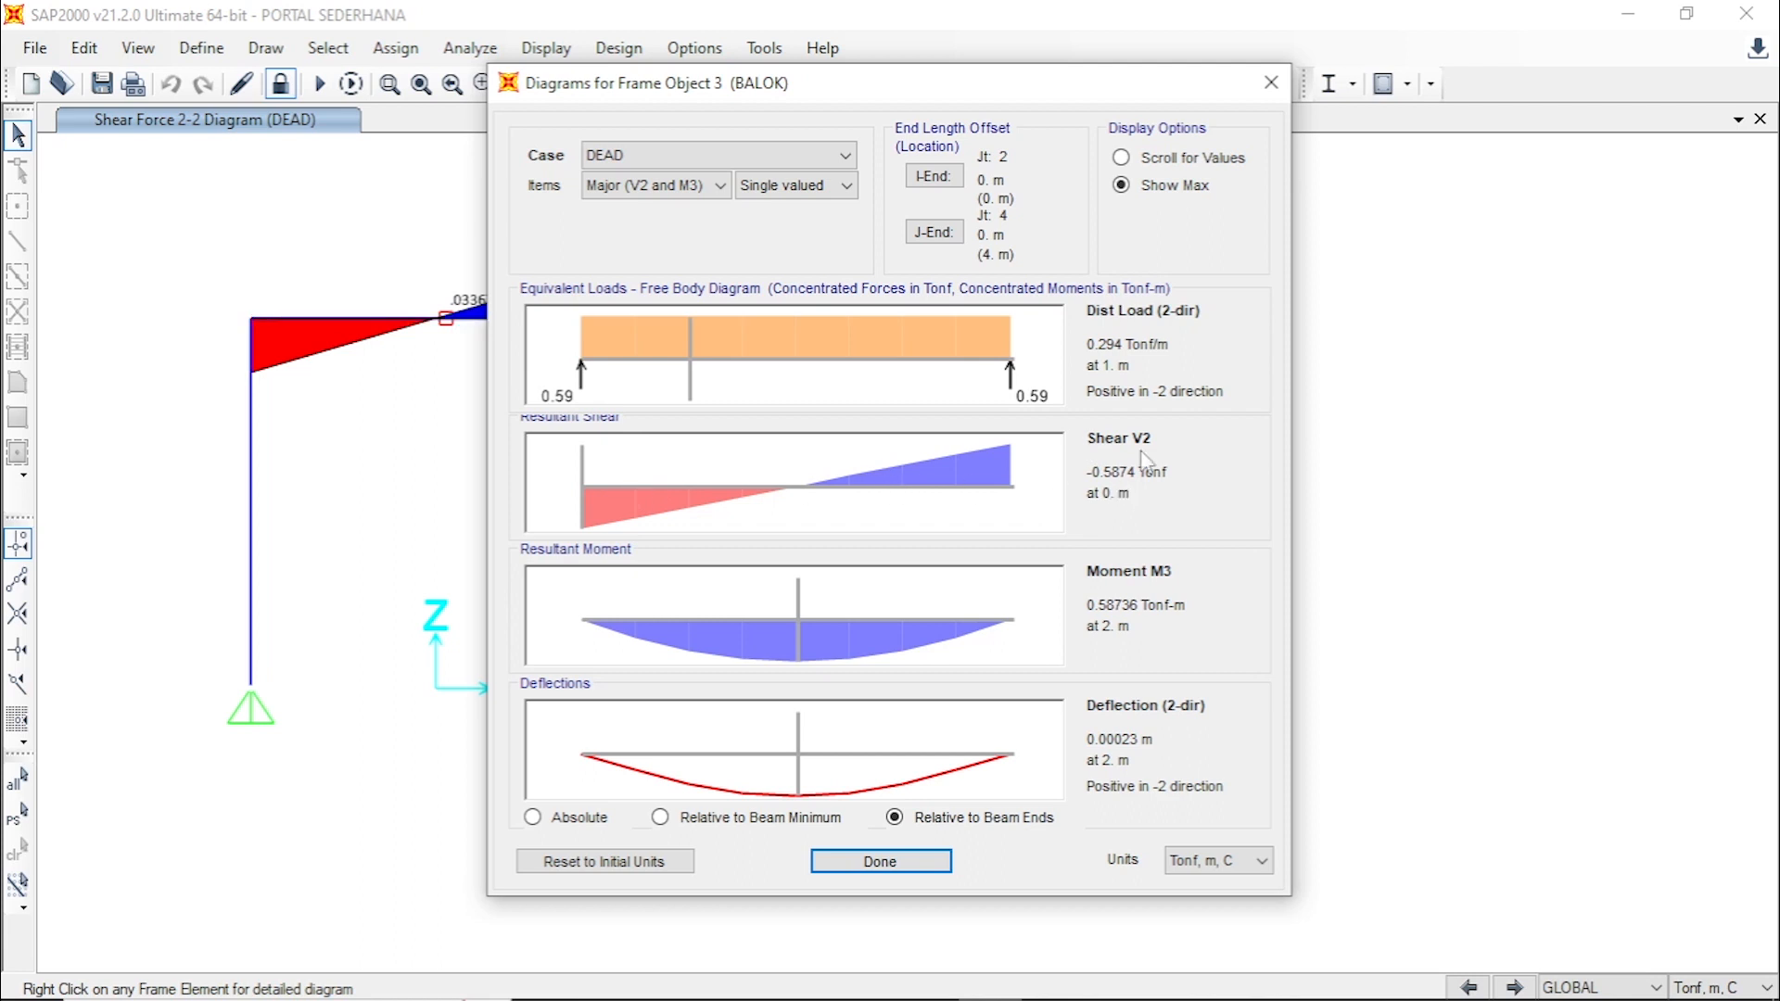
pyautogui.click(589, 468)
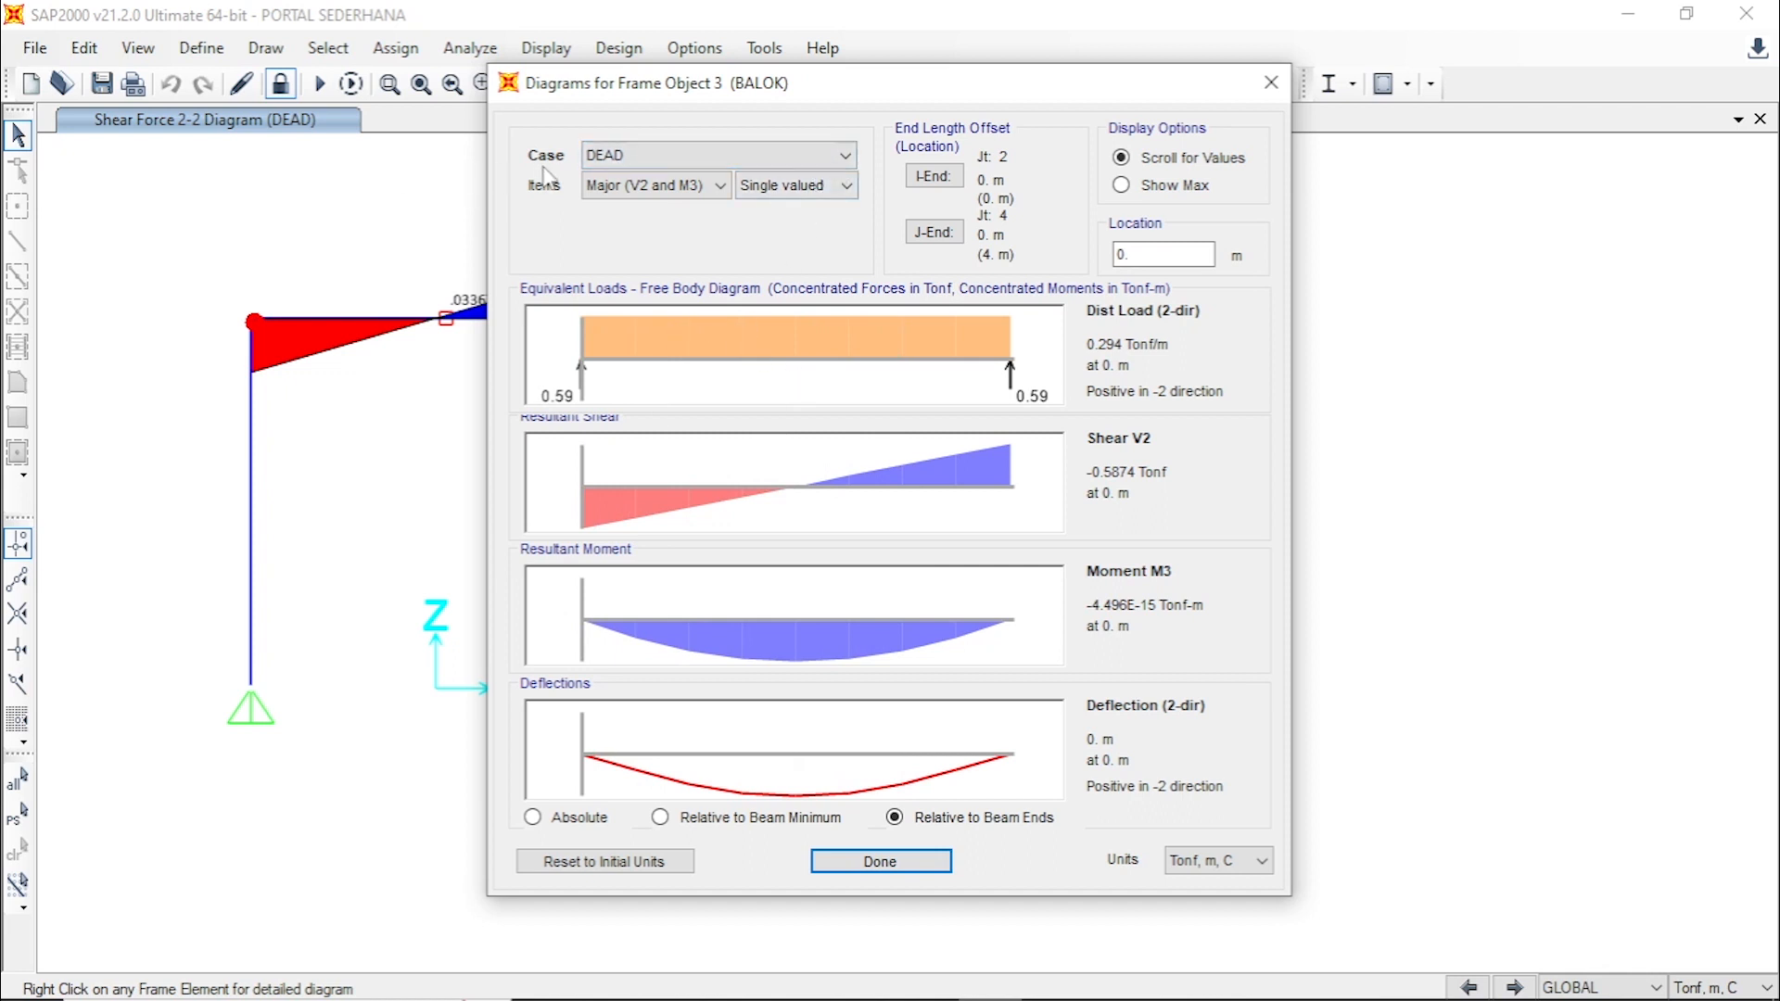
# - Review the beam's detailed shear and moment diagrams for the HIDUP case and the COMB1 combination, and close them
pyautogui.click(793, 165)
pyautogui.click(657, 202)
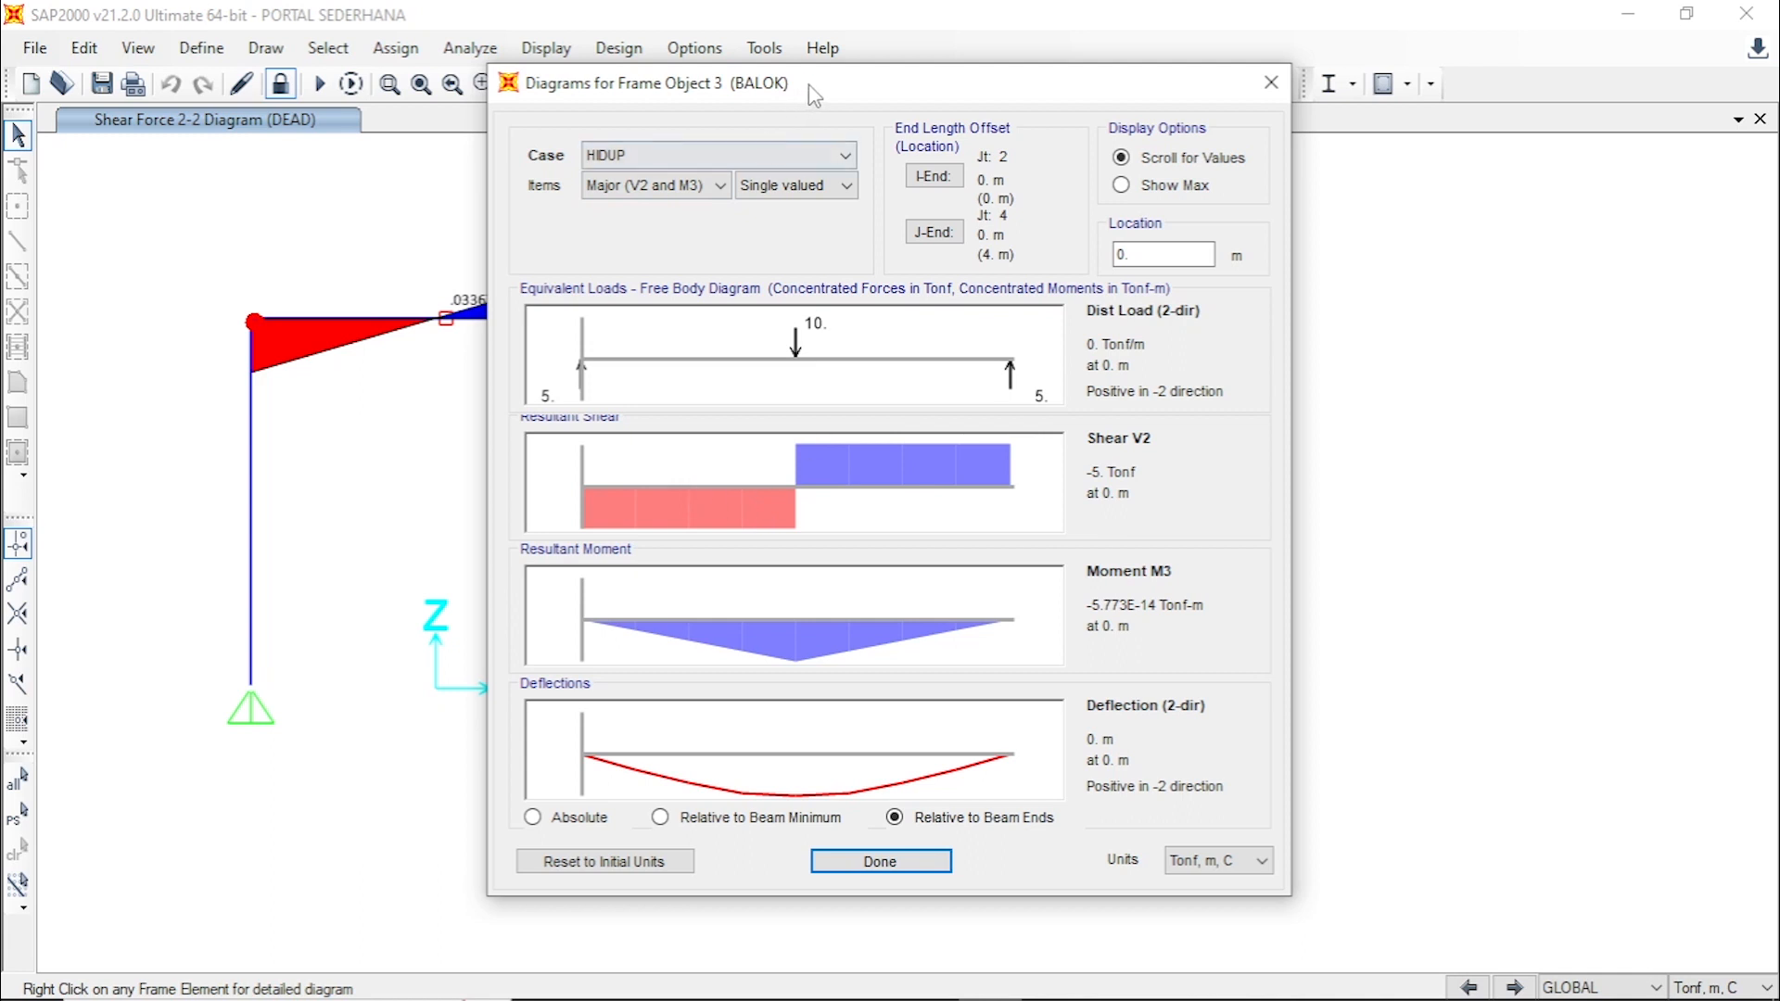
pyautogui.moveTo(809, 84); pyautogui.dragTo(1040, 83)
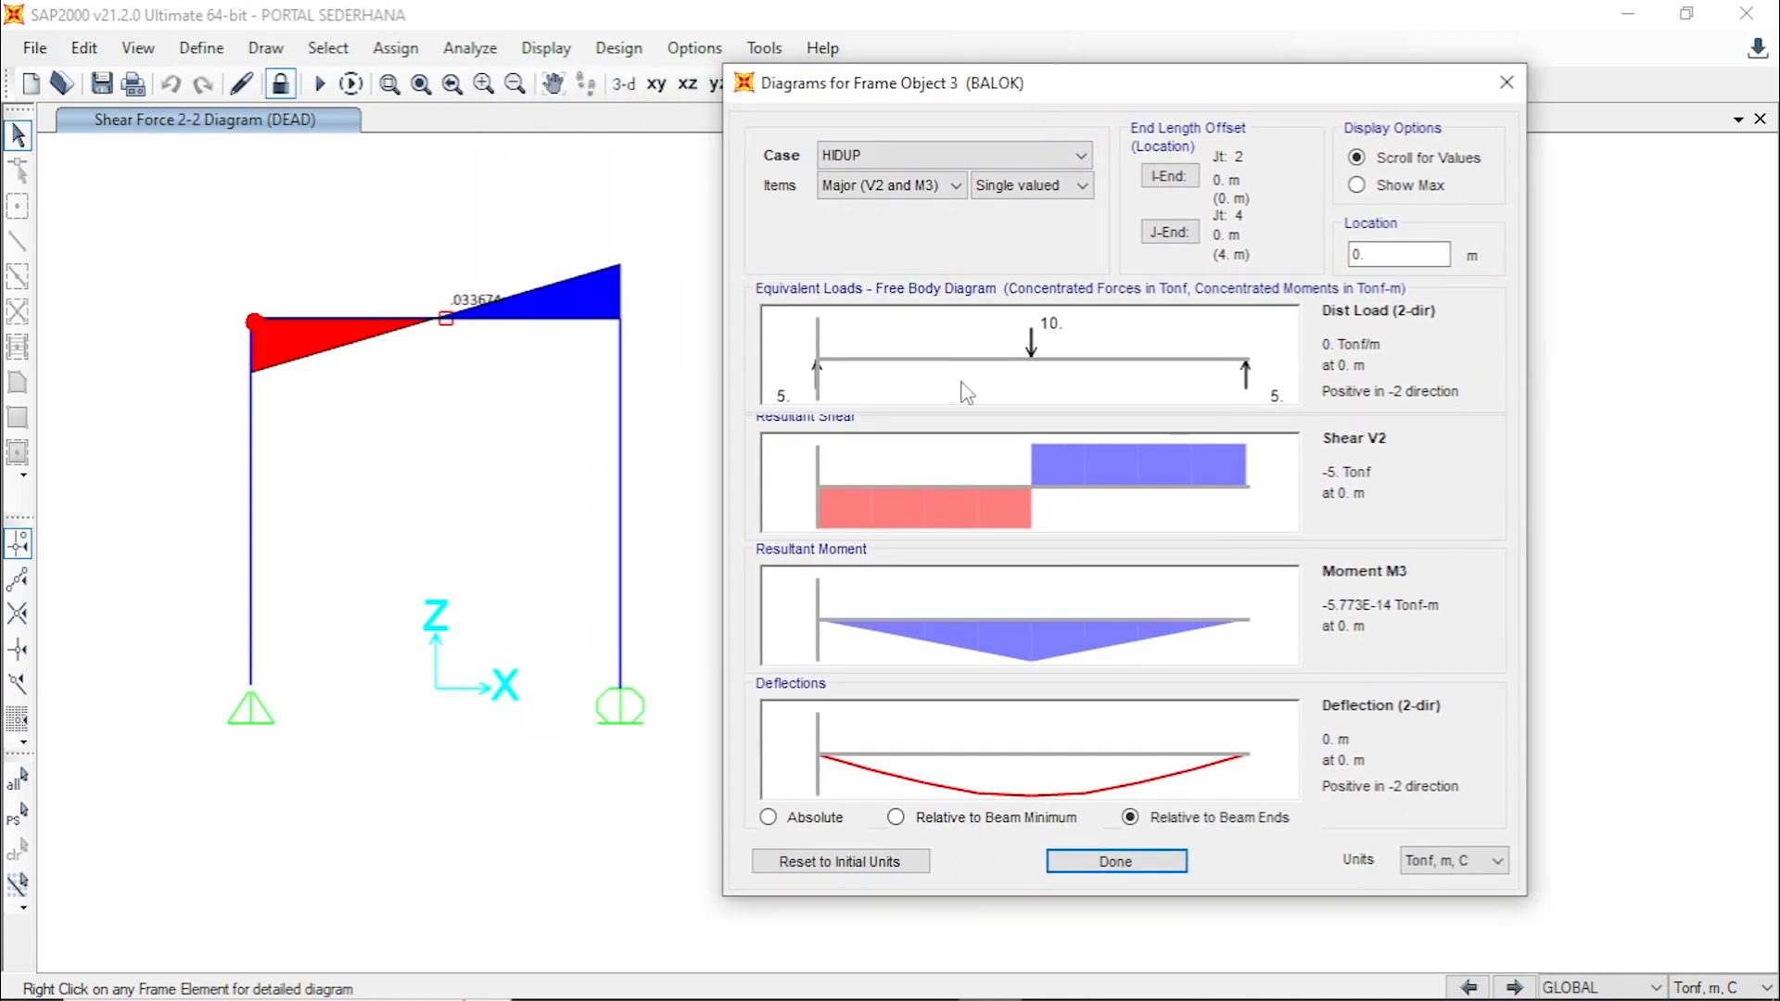
pyautogui.click(871, 152)
pyautogui.click(844, 216)
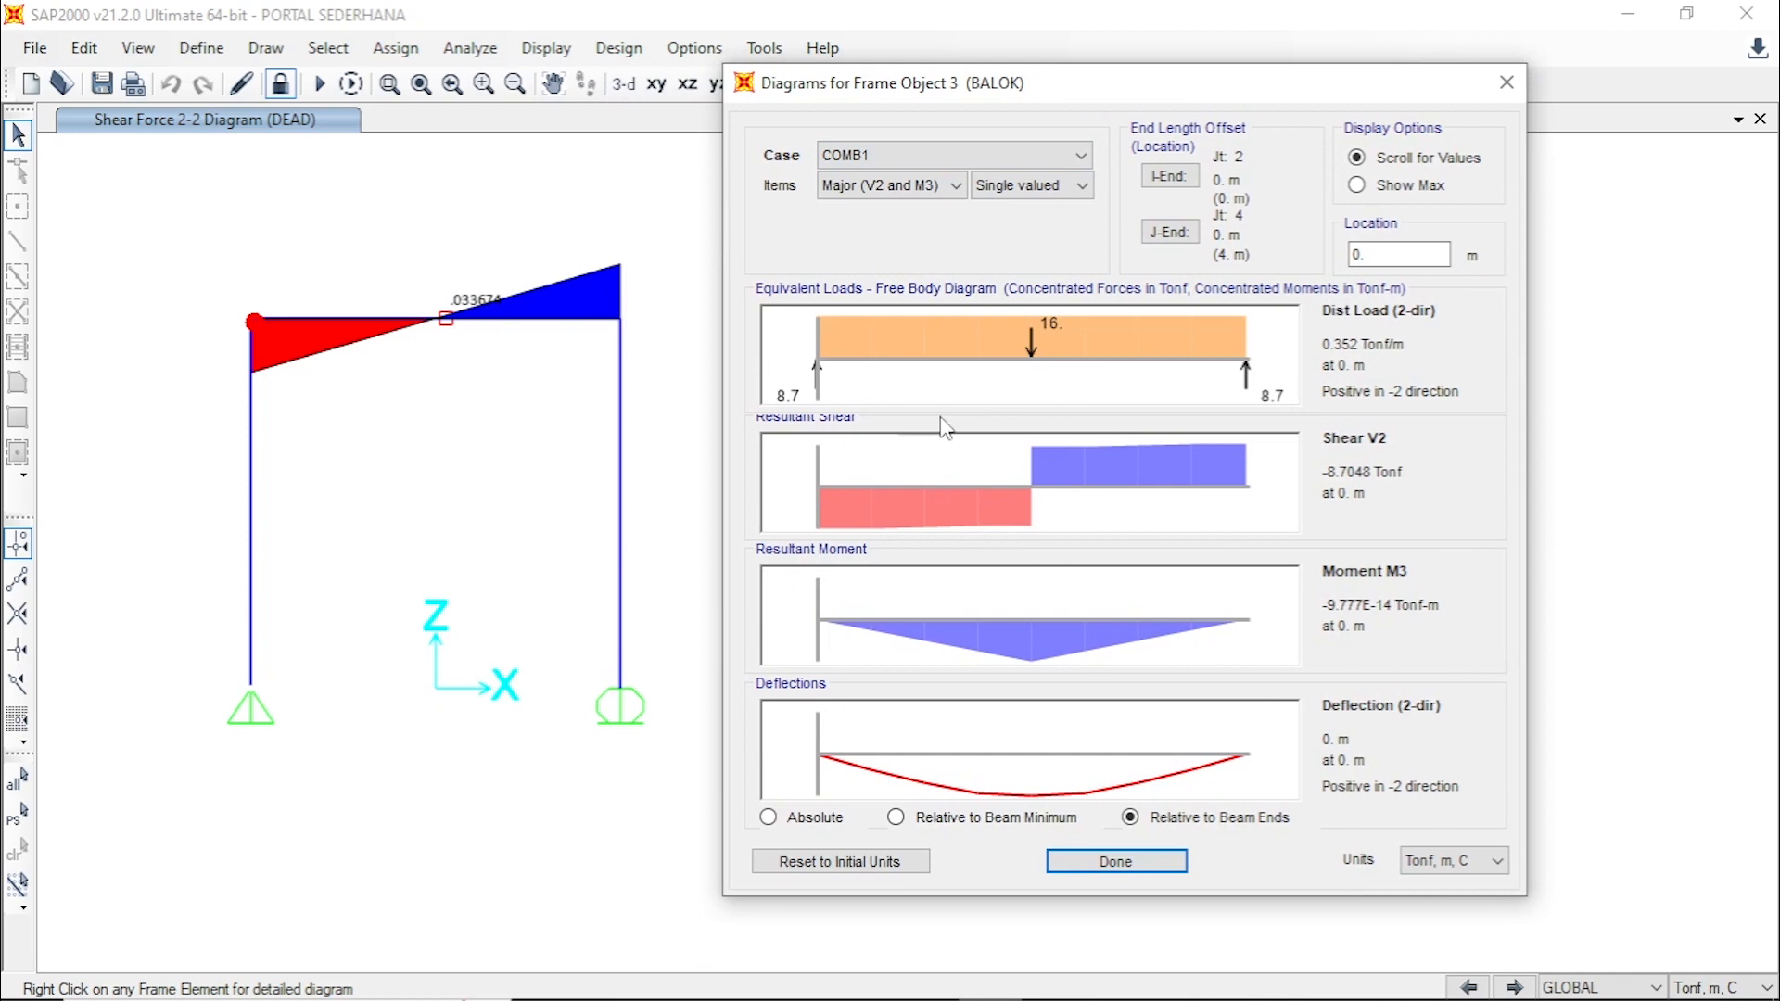
pyautogui.click(1508, 86)
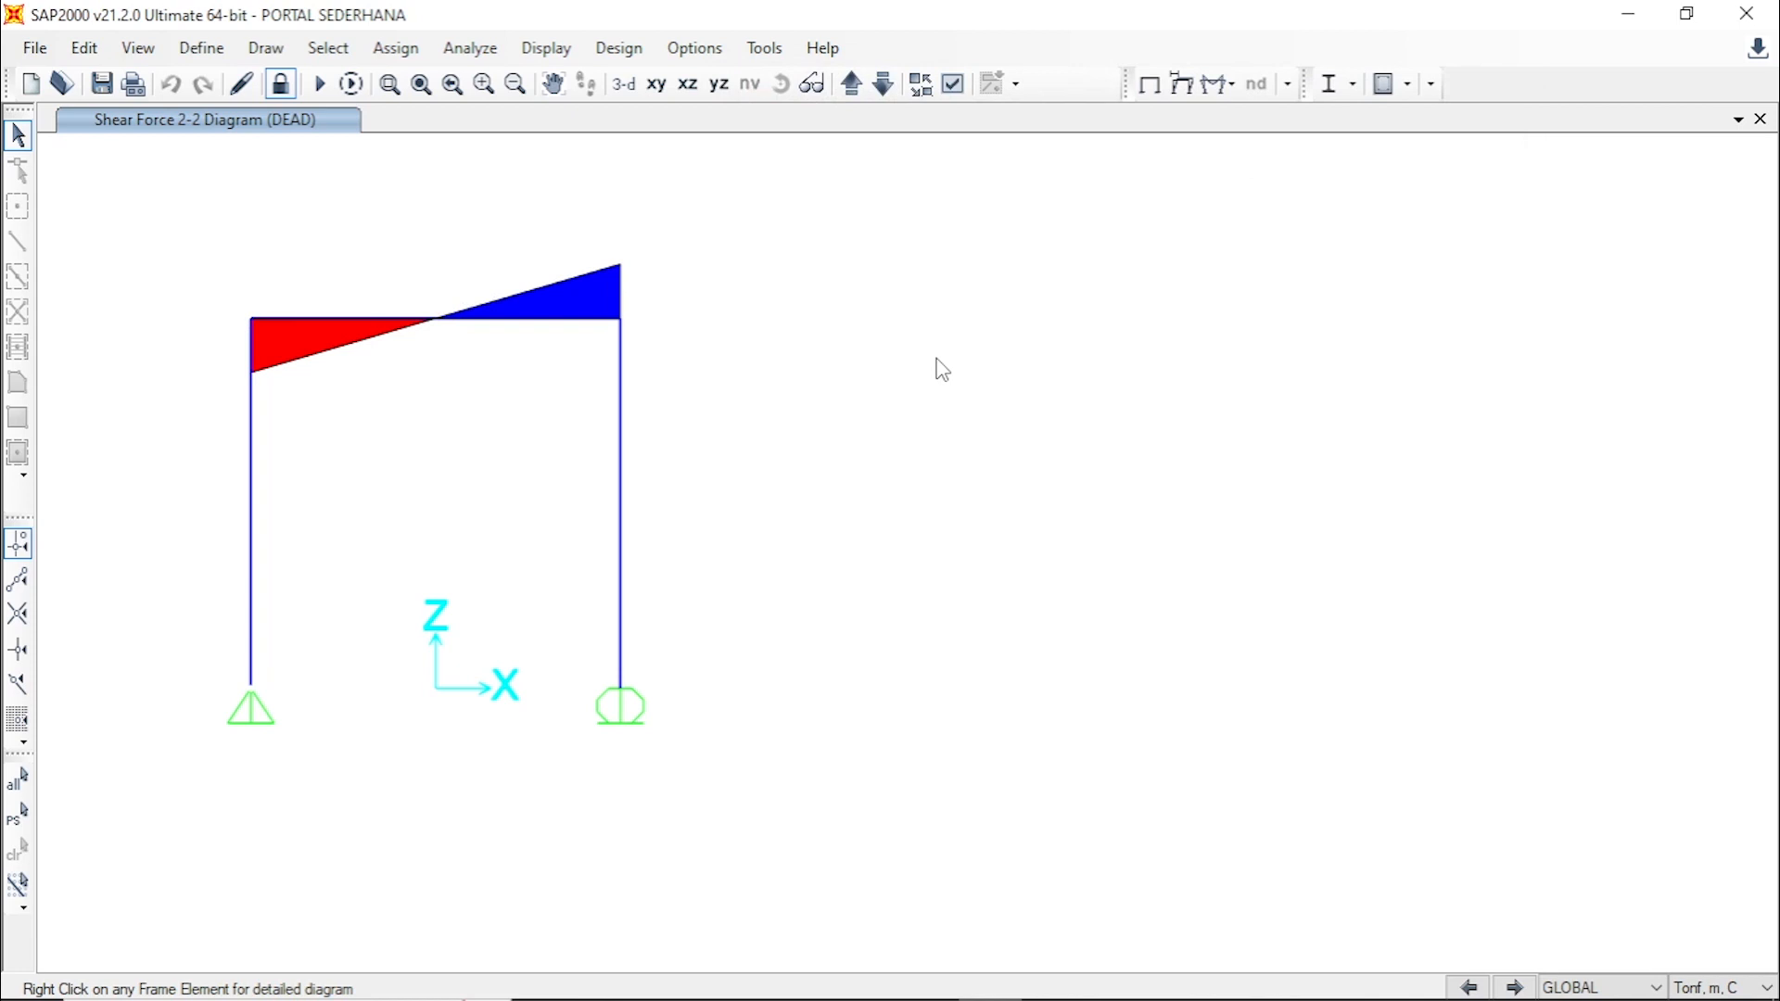
# - Display the filled Moment 3-3 diagram of the frame members for the HIDUP case with automatic scaling
pyautogui.click(546, 48)
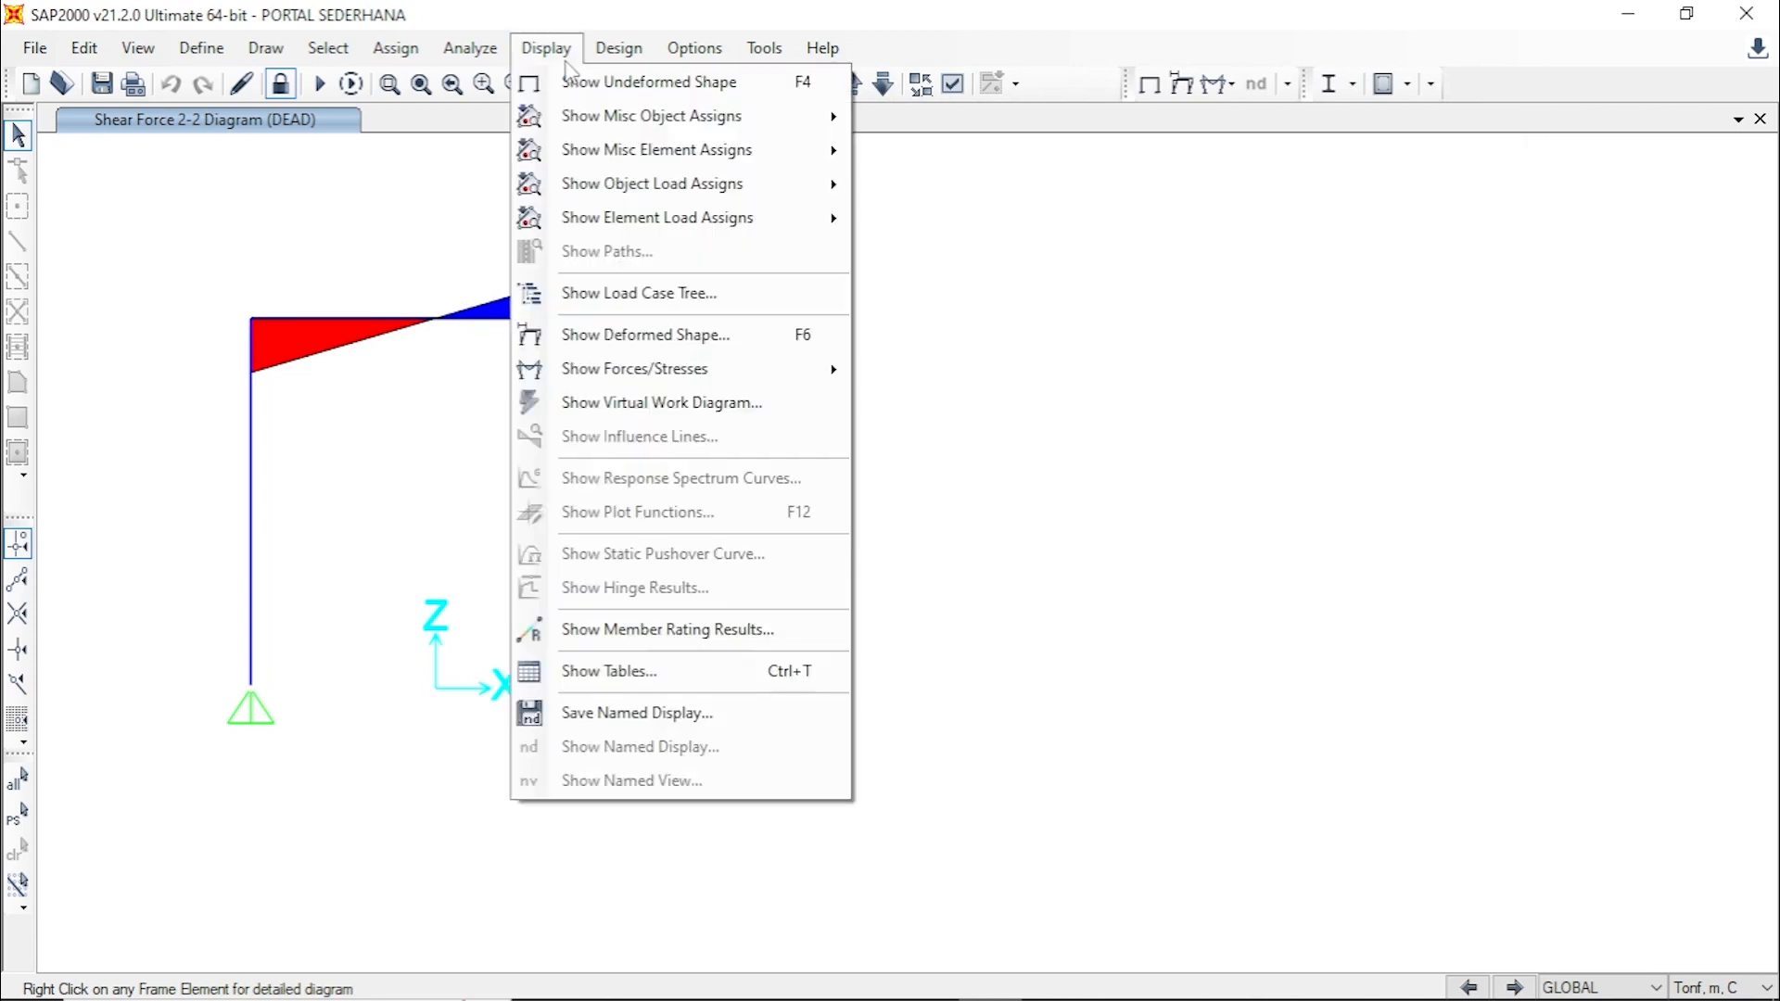
pyautogui.moveTo(677, 371)
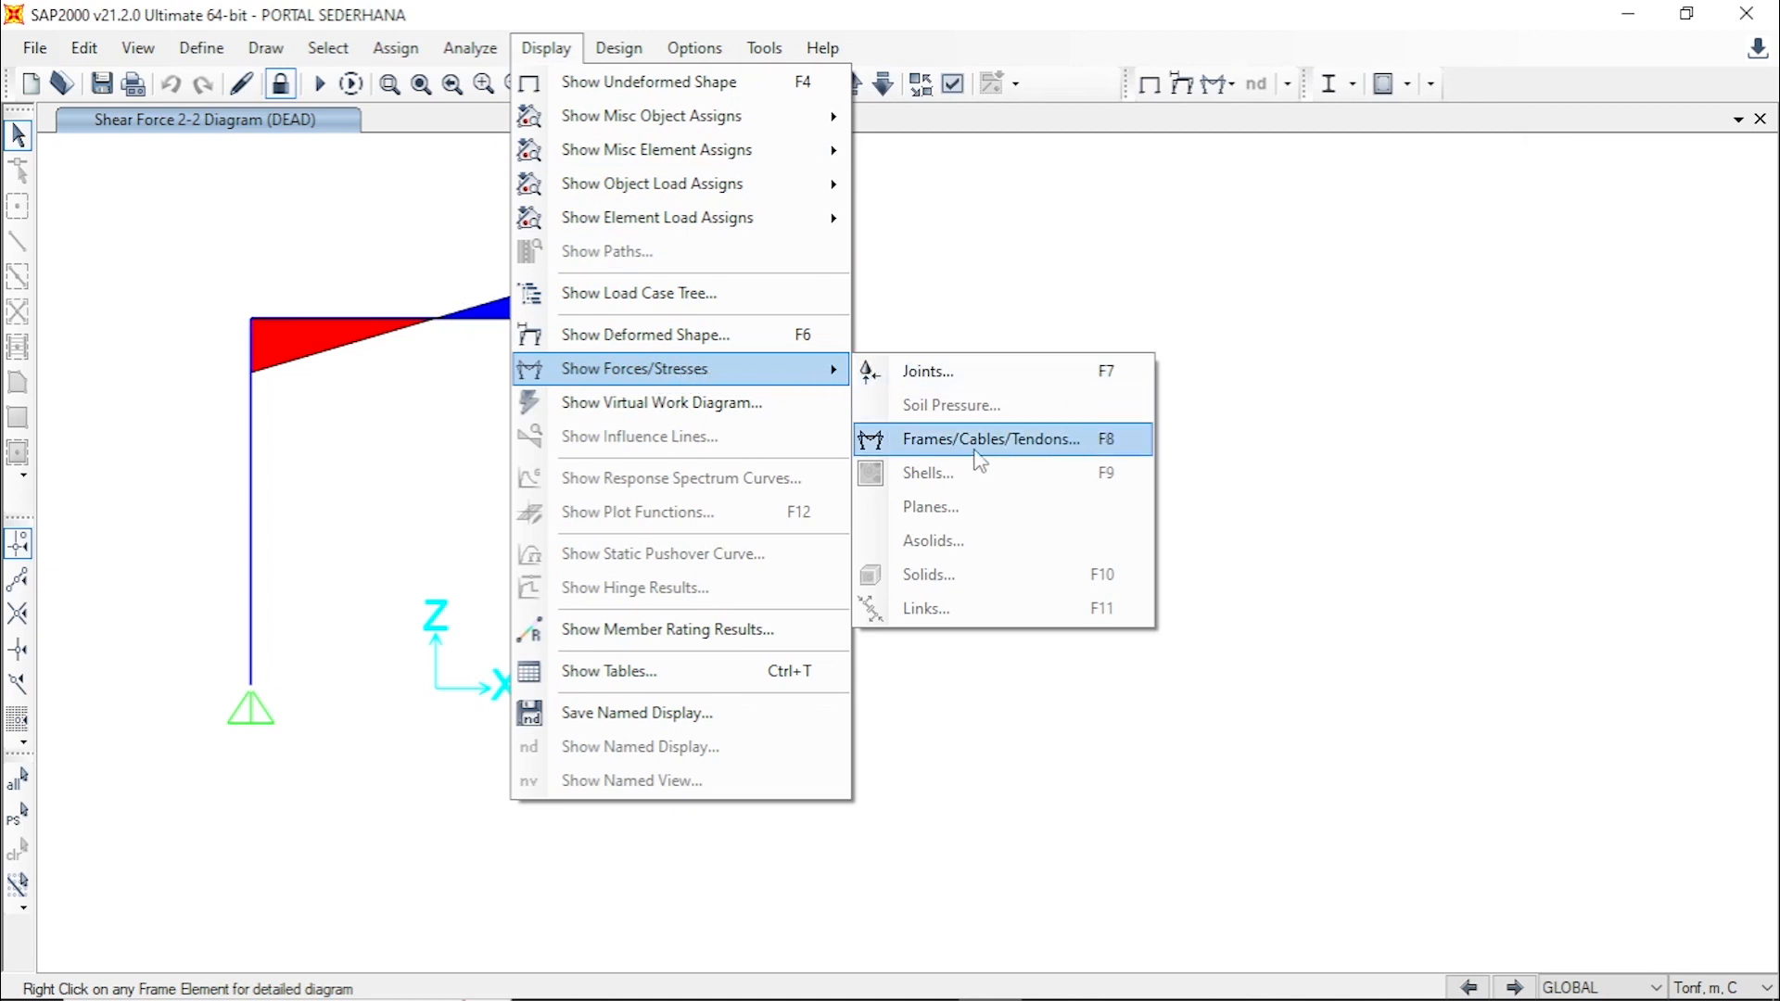
pyautogui.click(1127, 448)
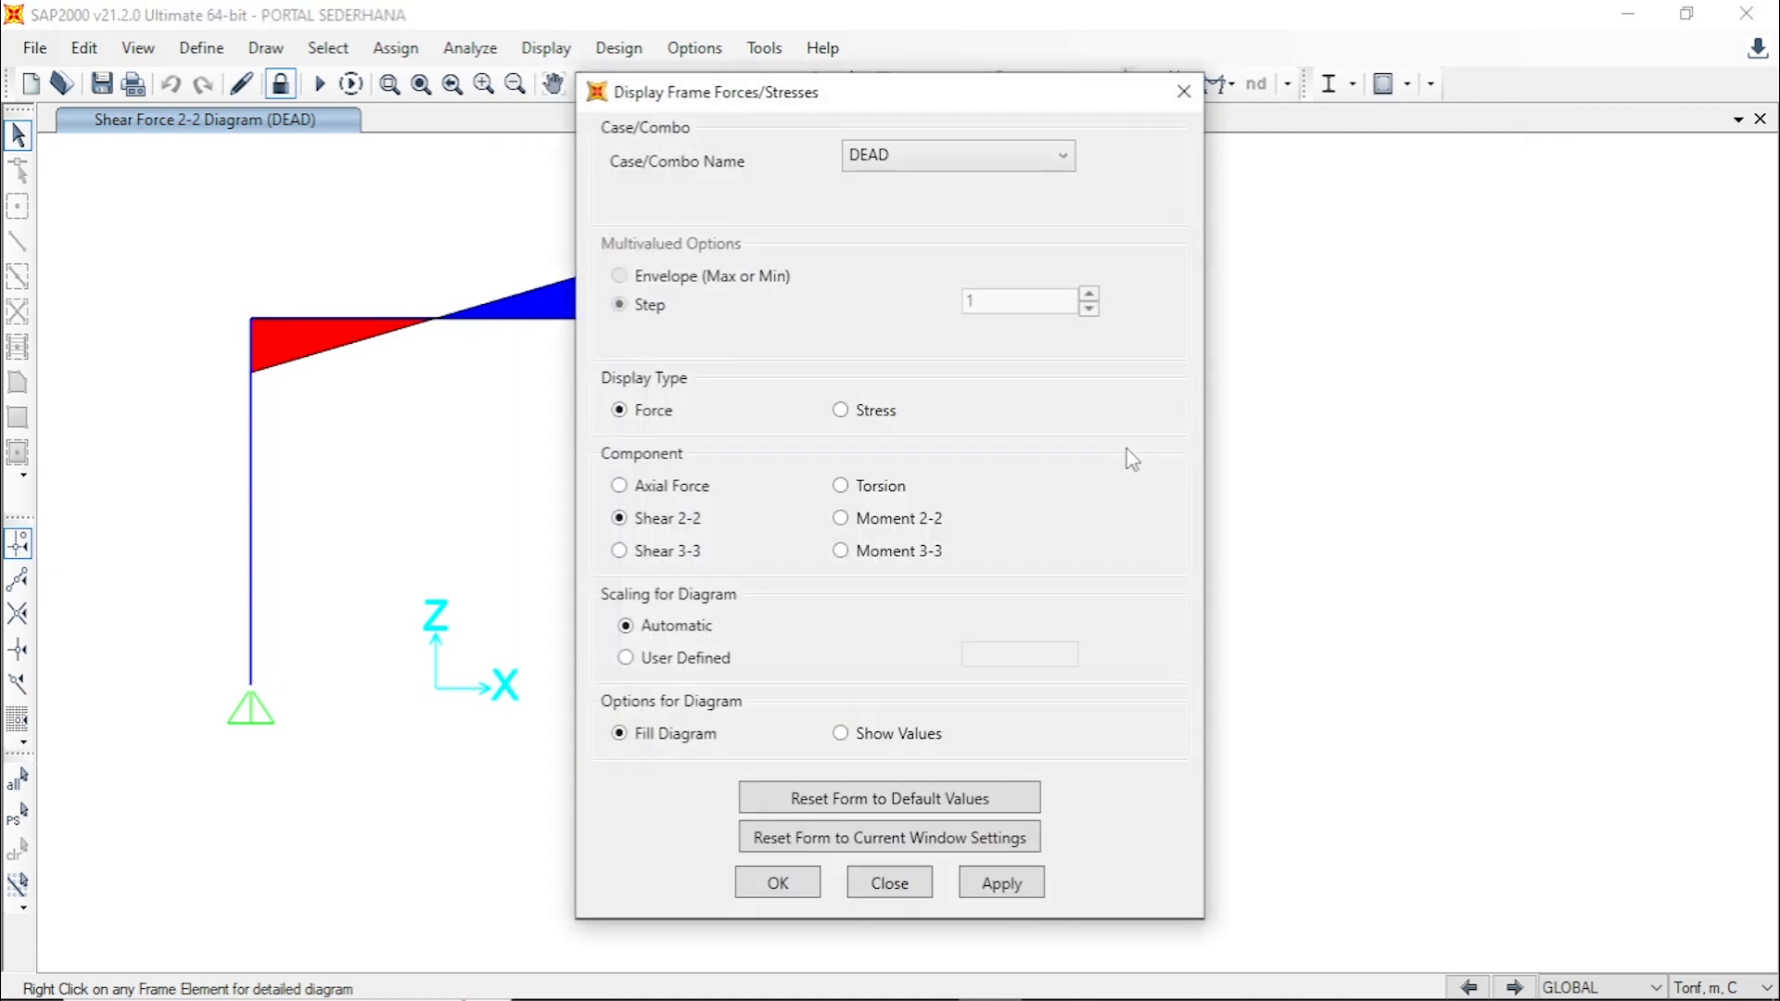
pyautogui.click(964, 164)
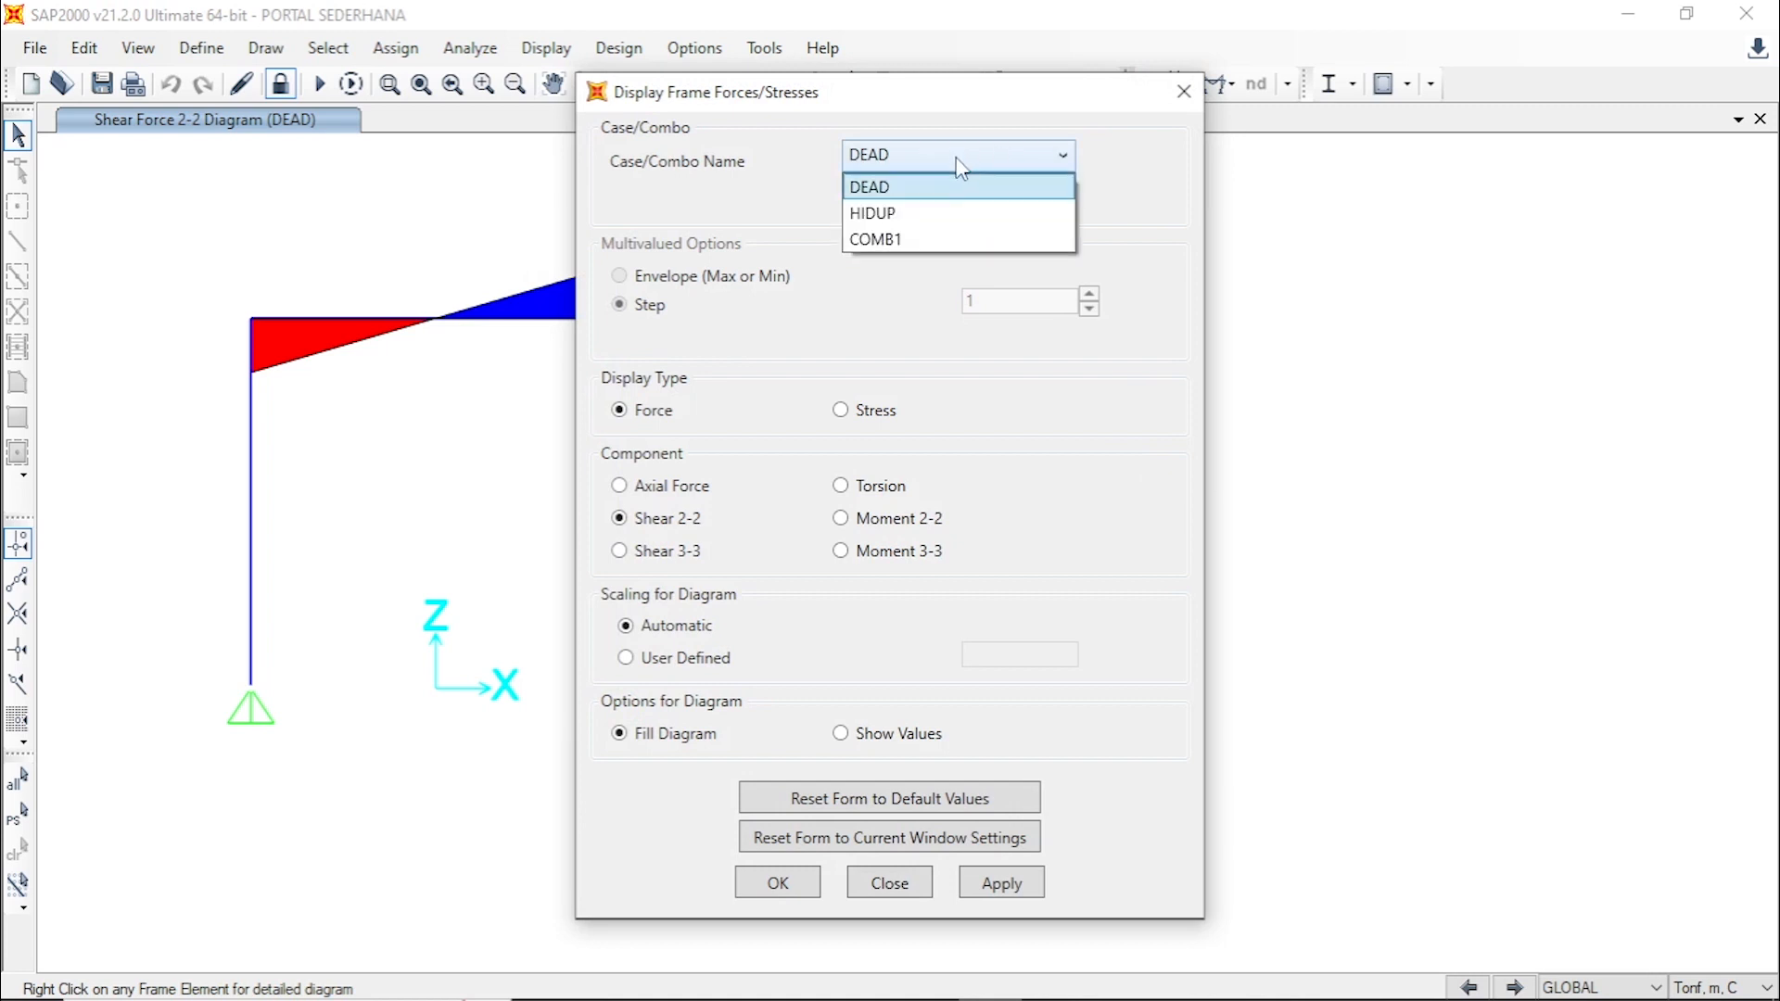
pyautogui.click(927, 209)
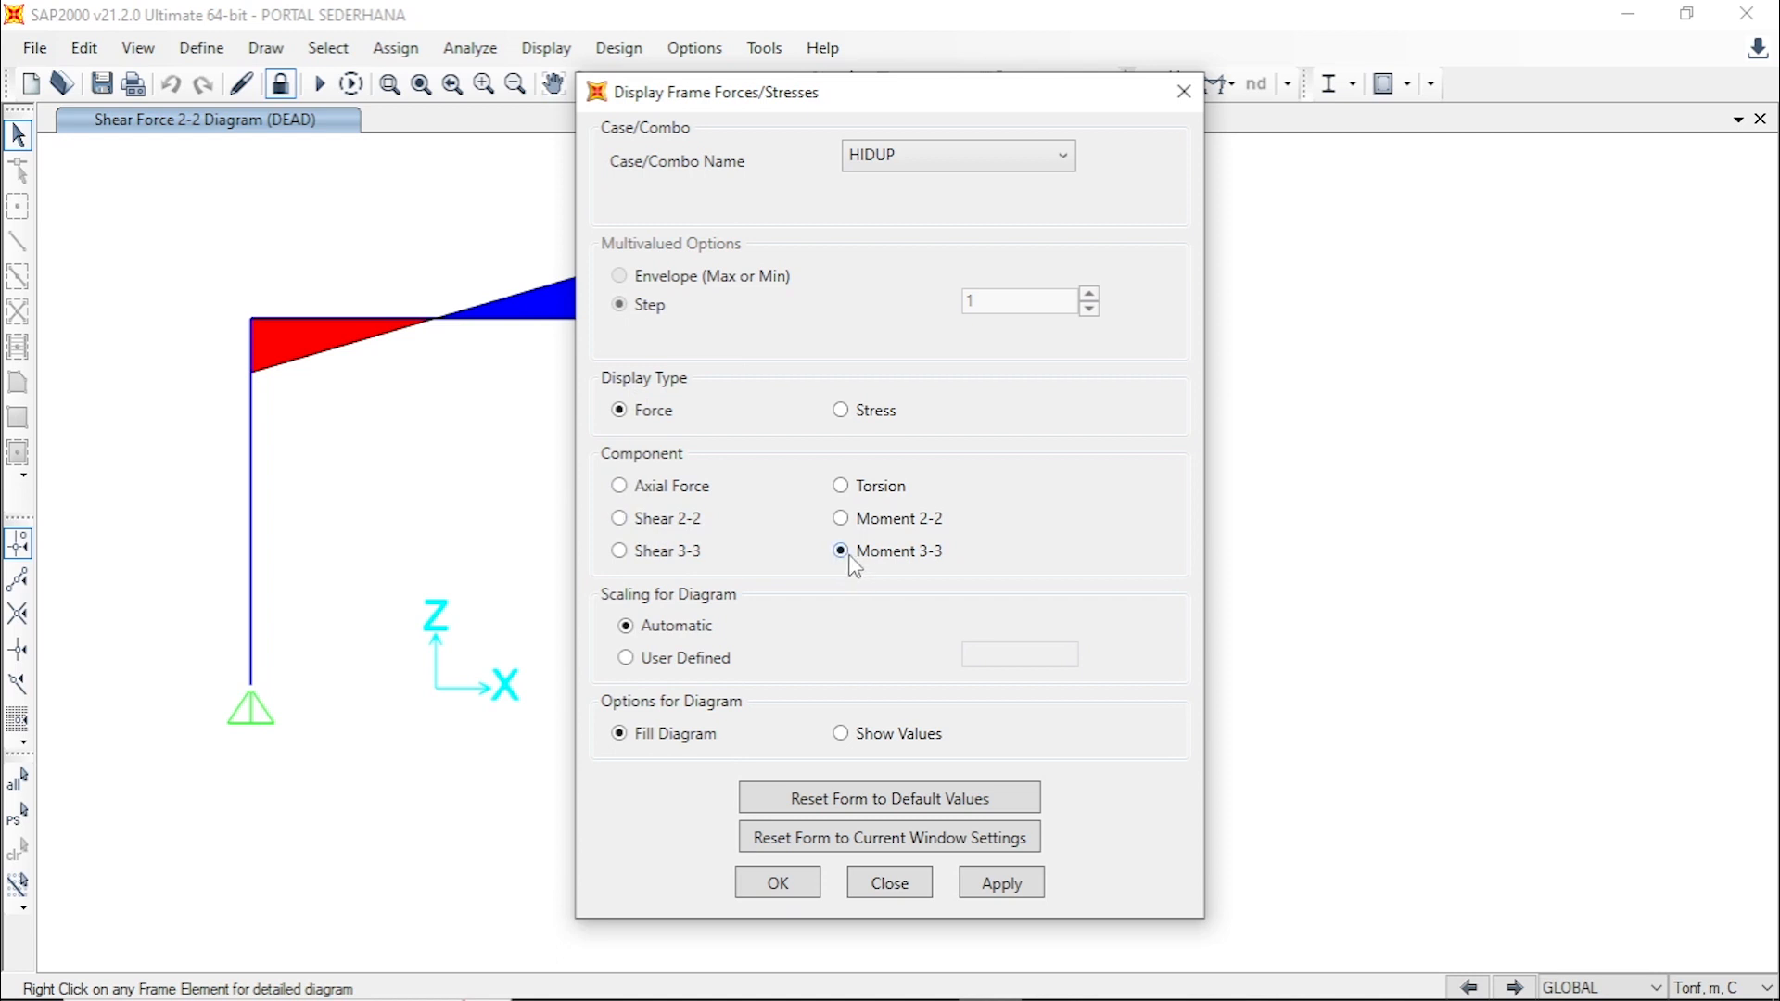
pyautogui.click(999, 883)
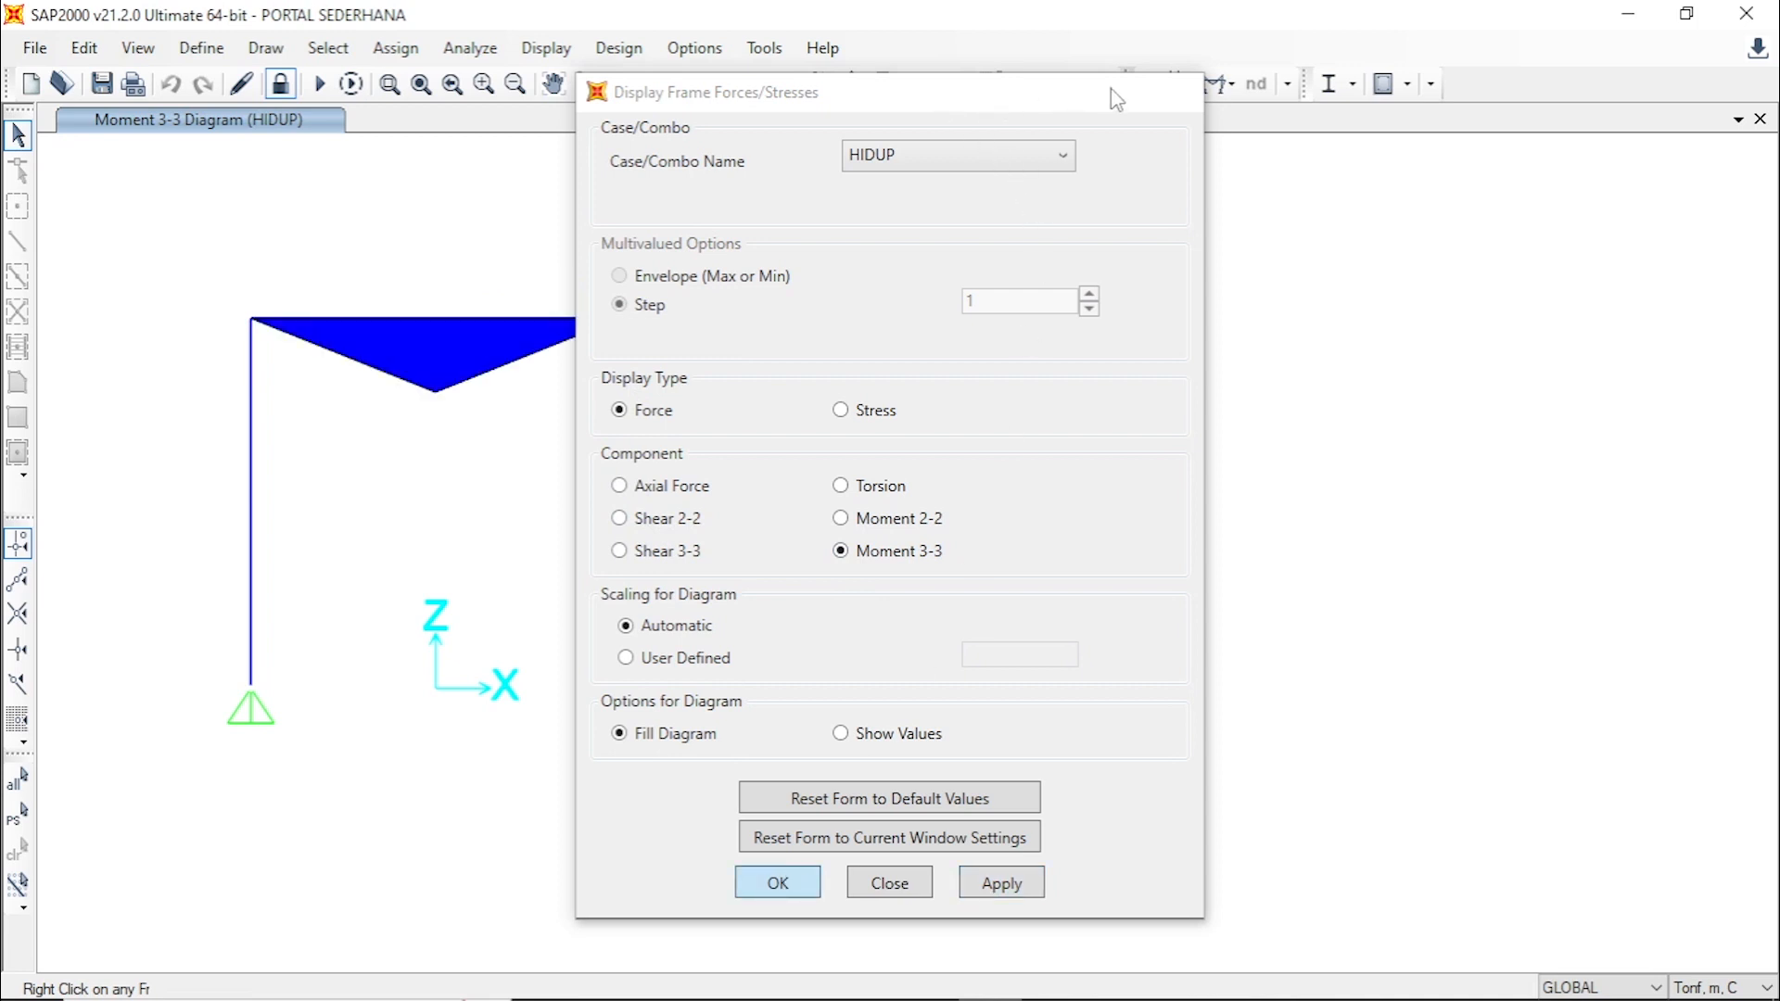
pyautogui.press('Return')
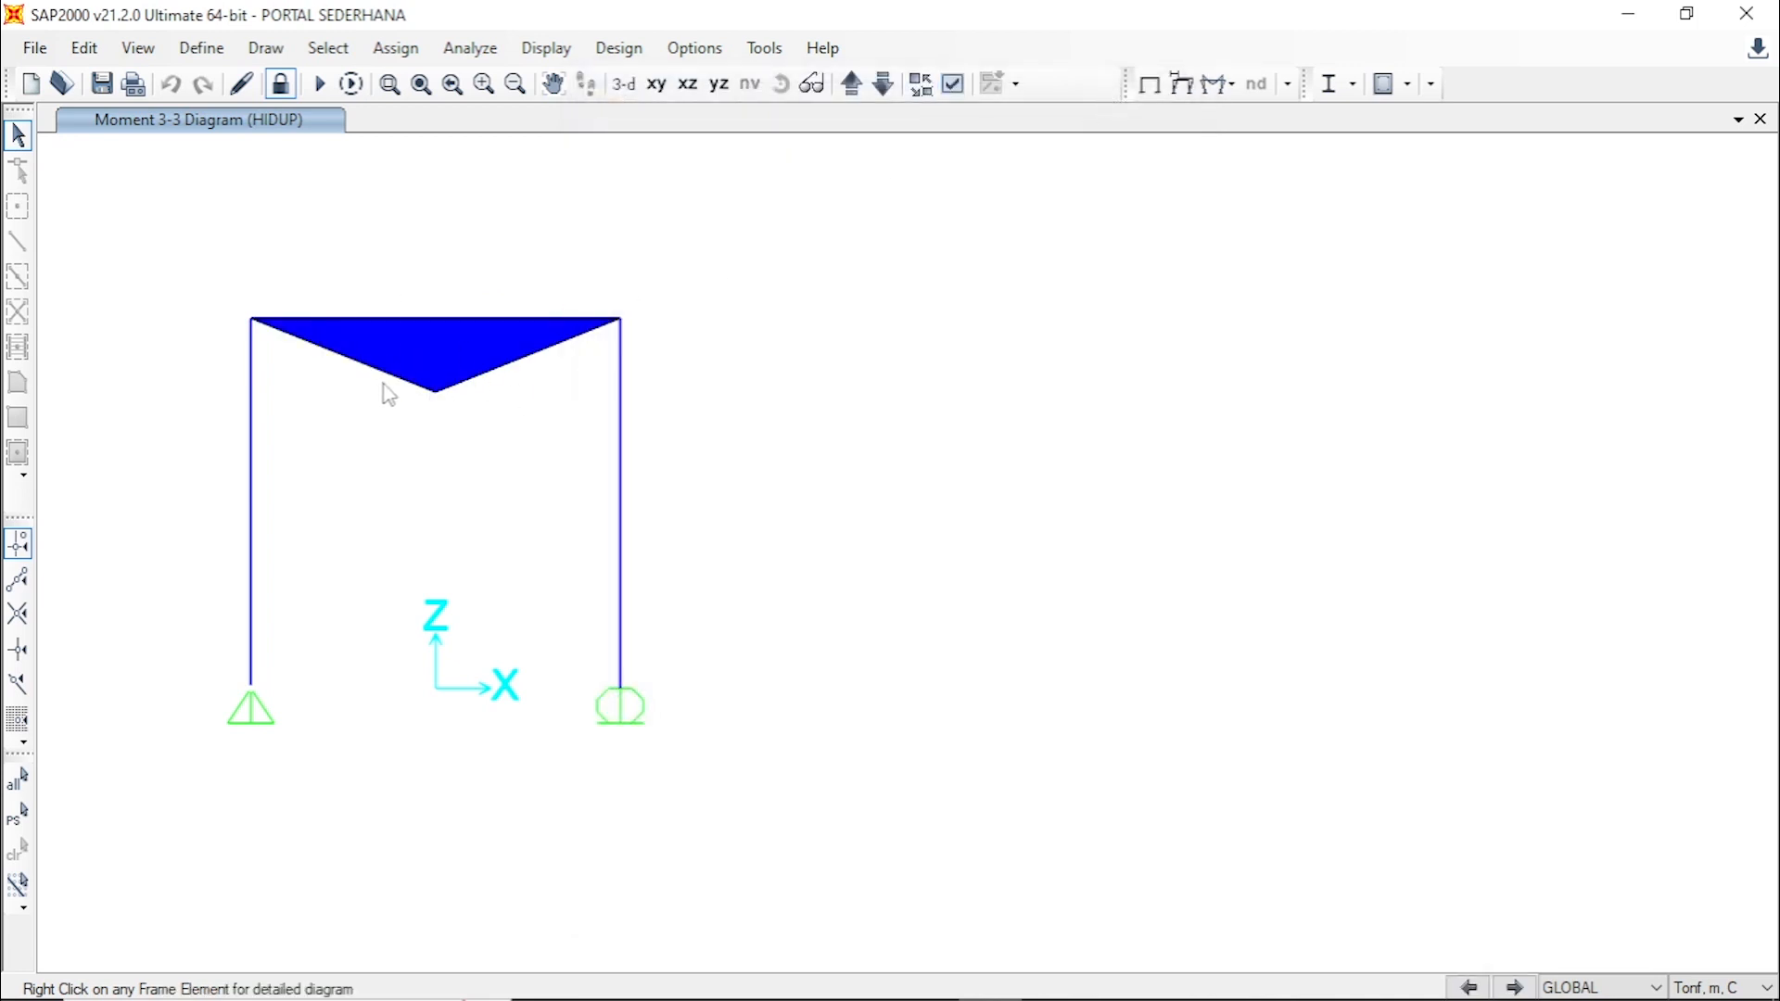
# - Examine the BALOK beam's maximum moment in its detailed diagram for the HIDUP case and the DEAD case
pyautogui.click(425, 319)
pyautogui.click(426, 319)
pyautogui.rightClick(425, 315)
pyautogui.moveTo(848, 91); pyautogui.dragTo(1100, 84)
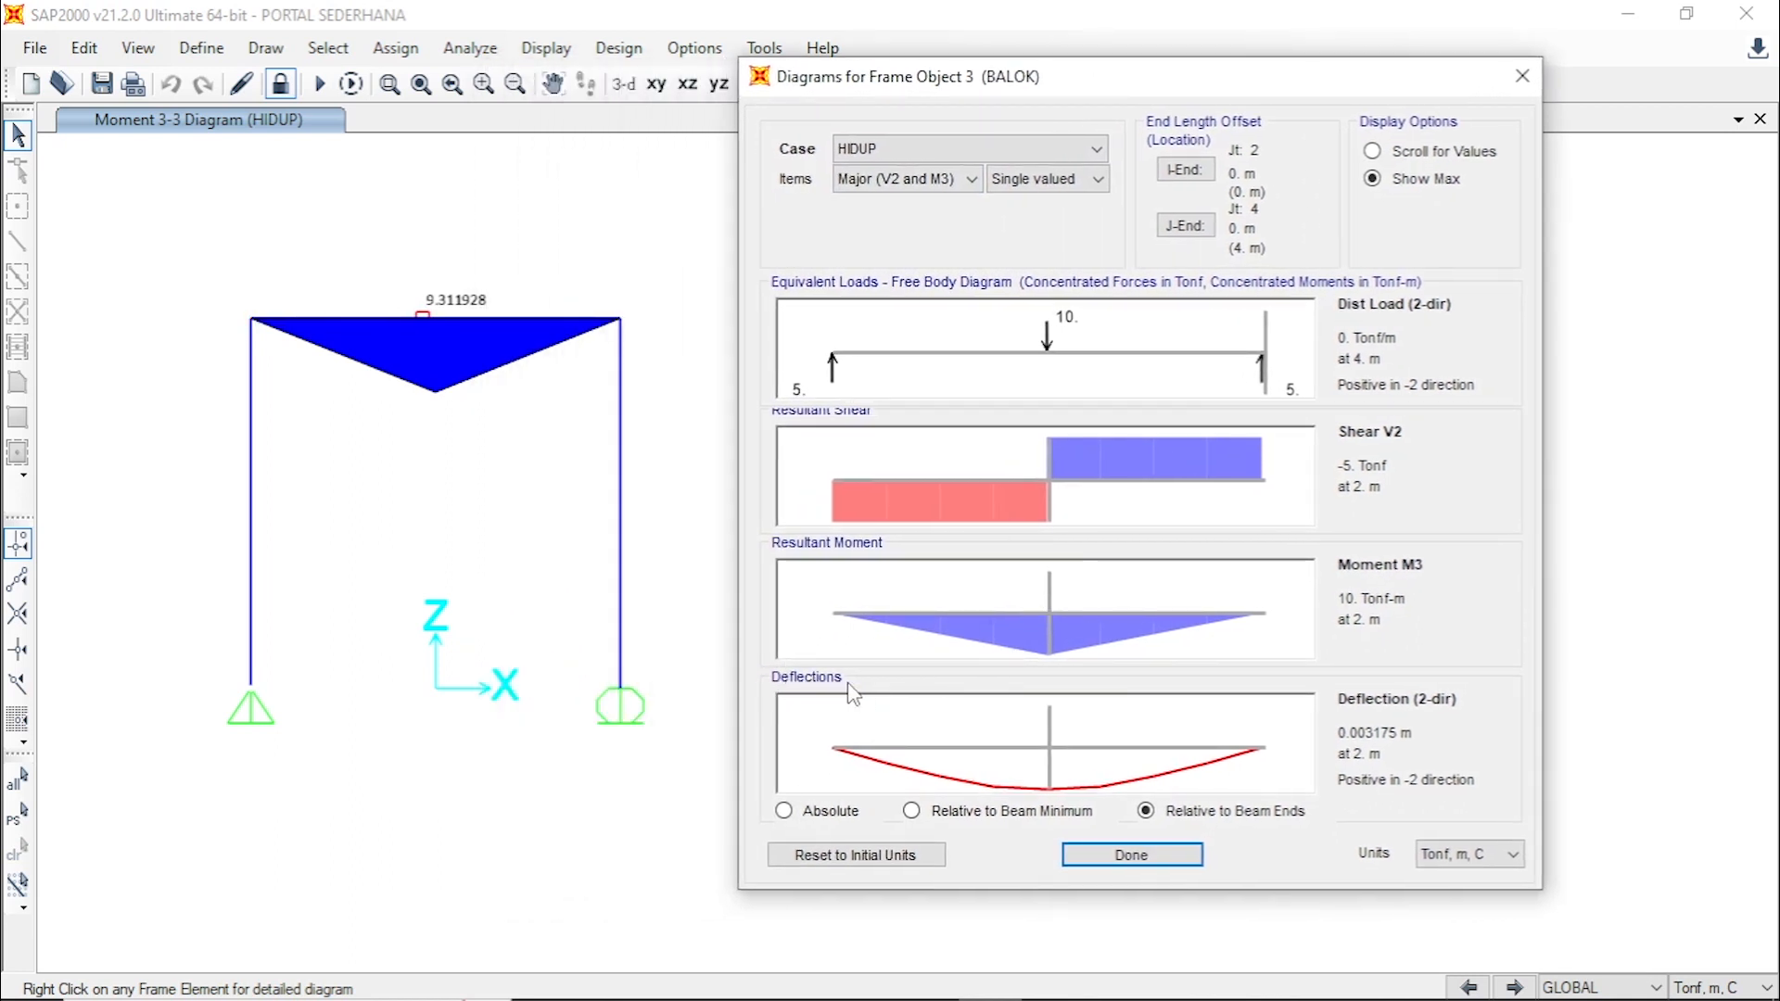
pyautogui.click(881, 150)
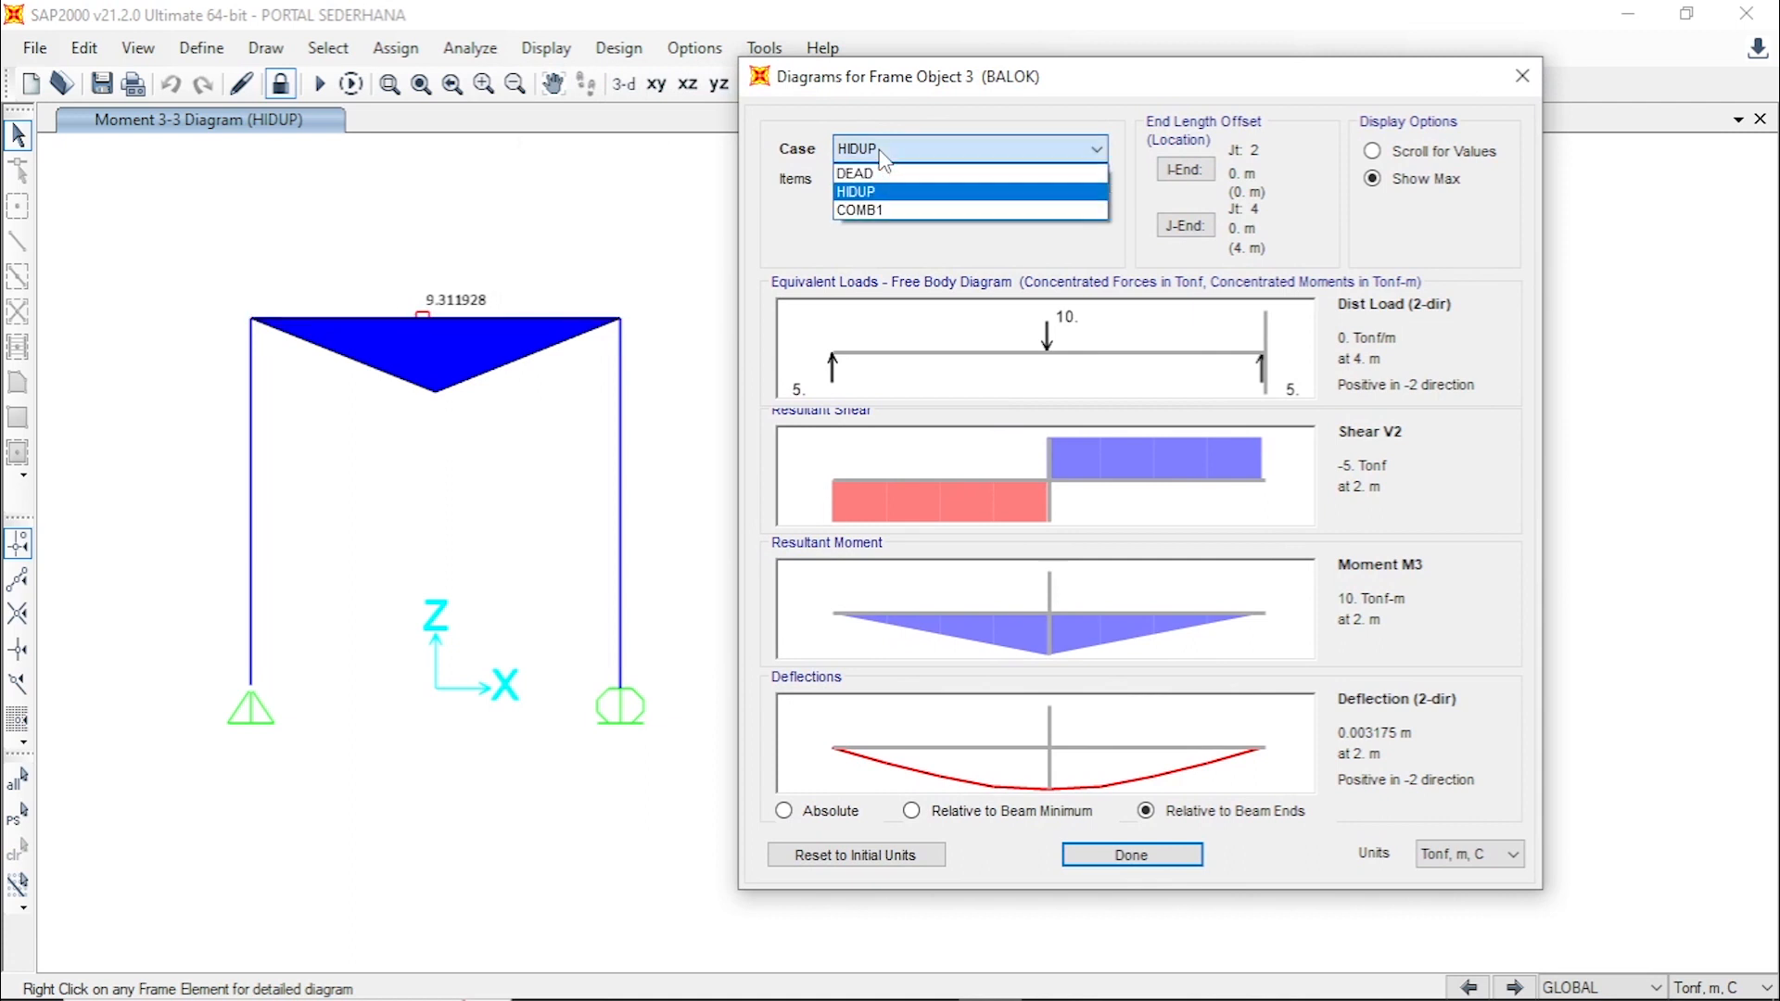
pyautogui.click(875, 173)
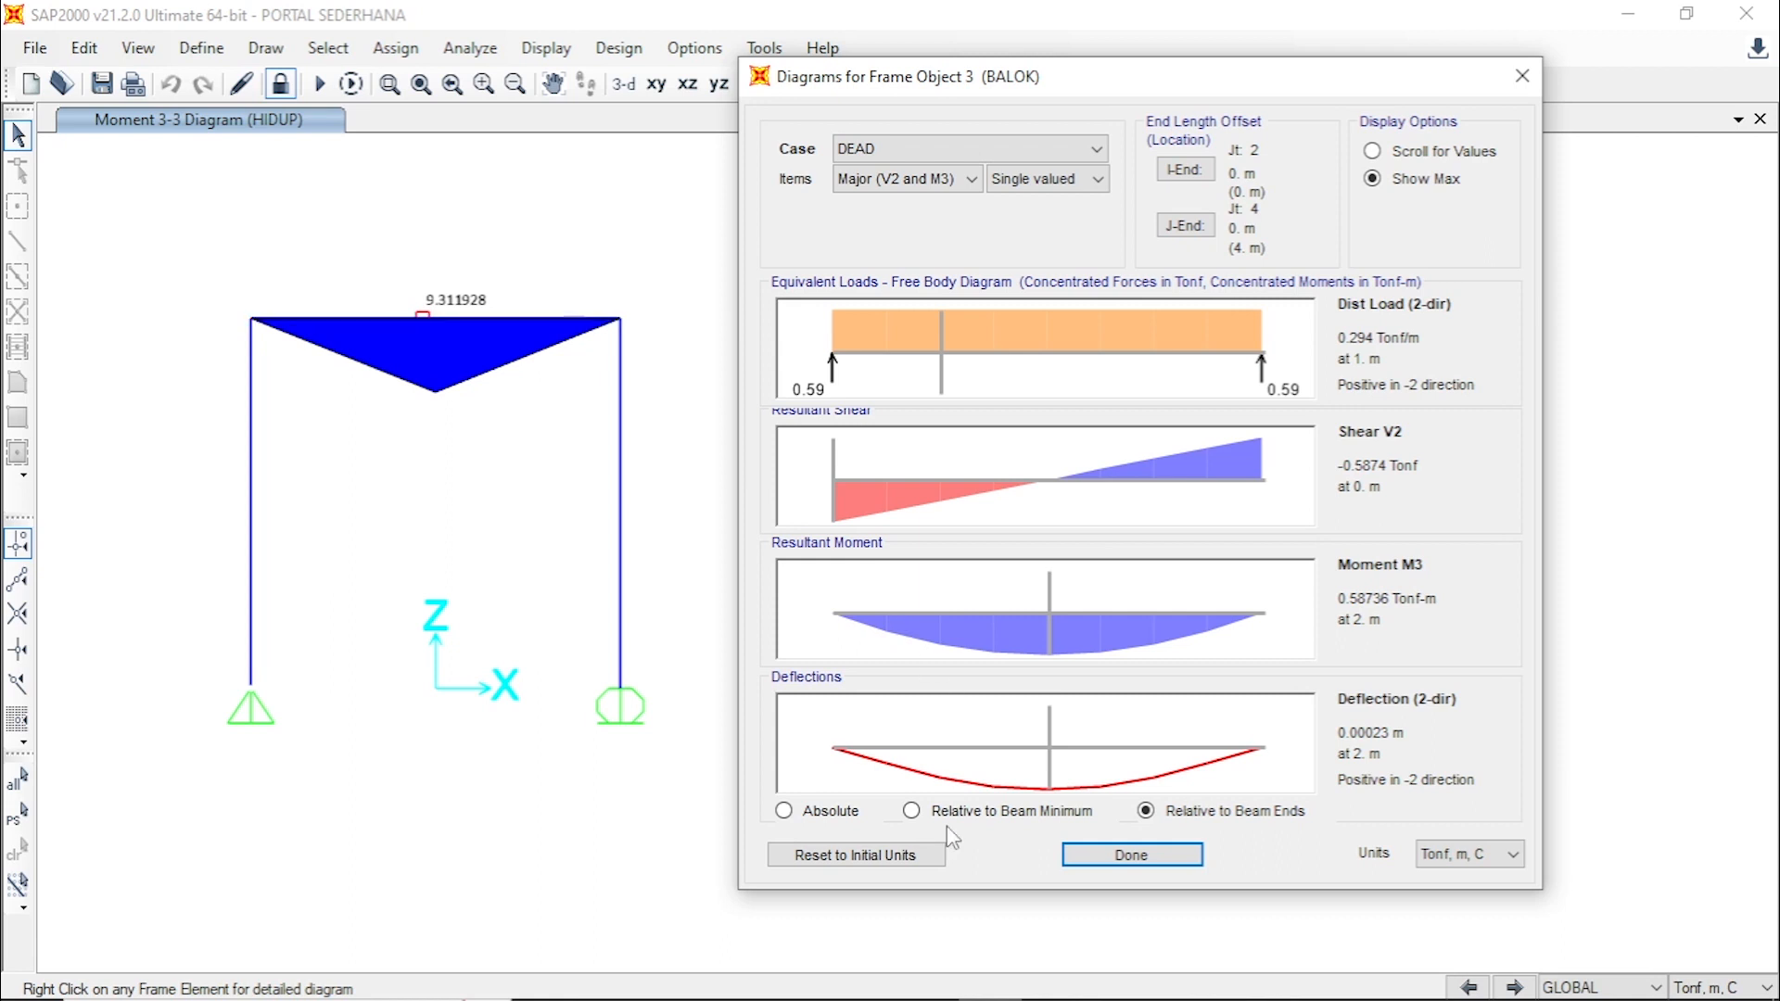
# - Switch to the PORTAL 2D workbook in Excel and review the frame dimensions, loads and self-weight calculations on the PERLETAKAN sheet
pyautogui.moveTo(890, 992)
pyautogui.click(909, 988)
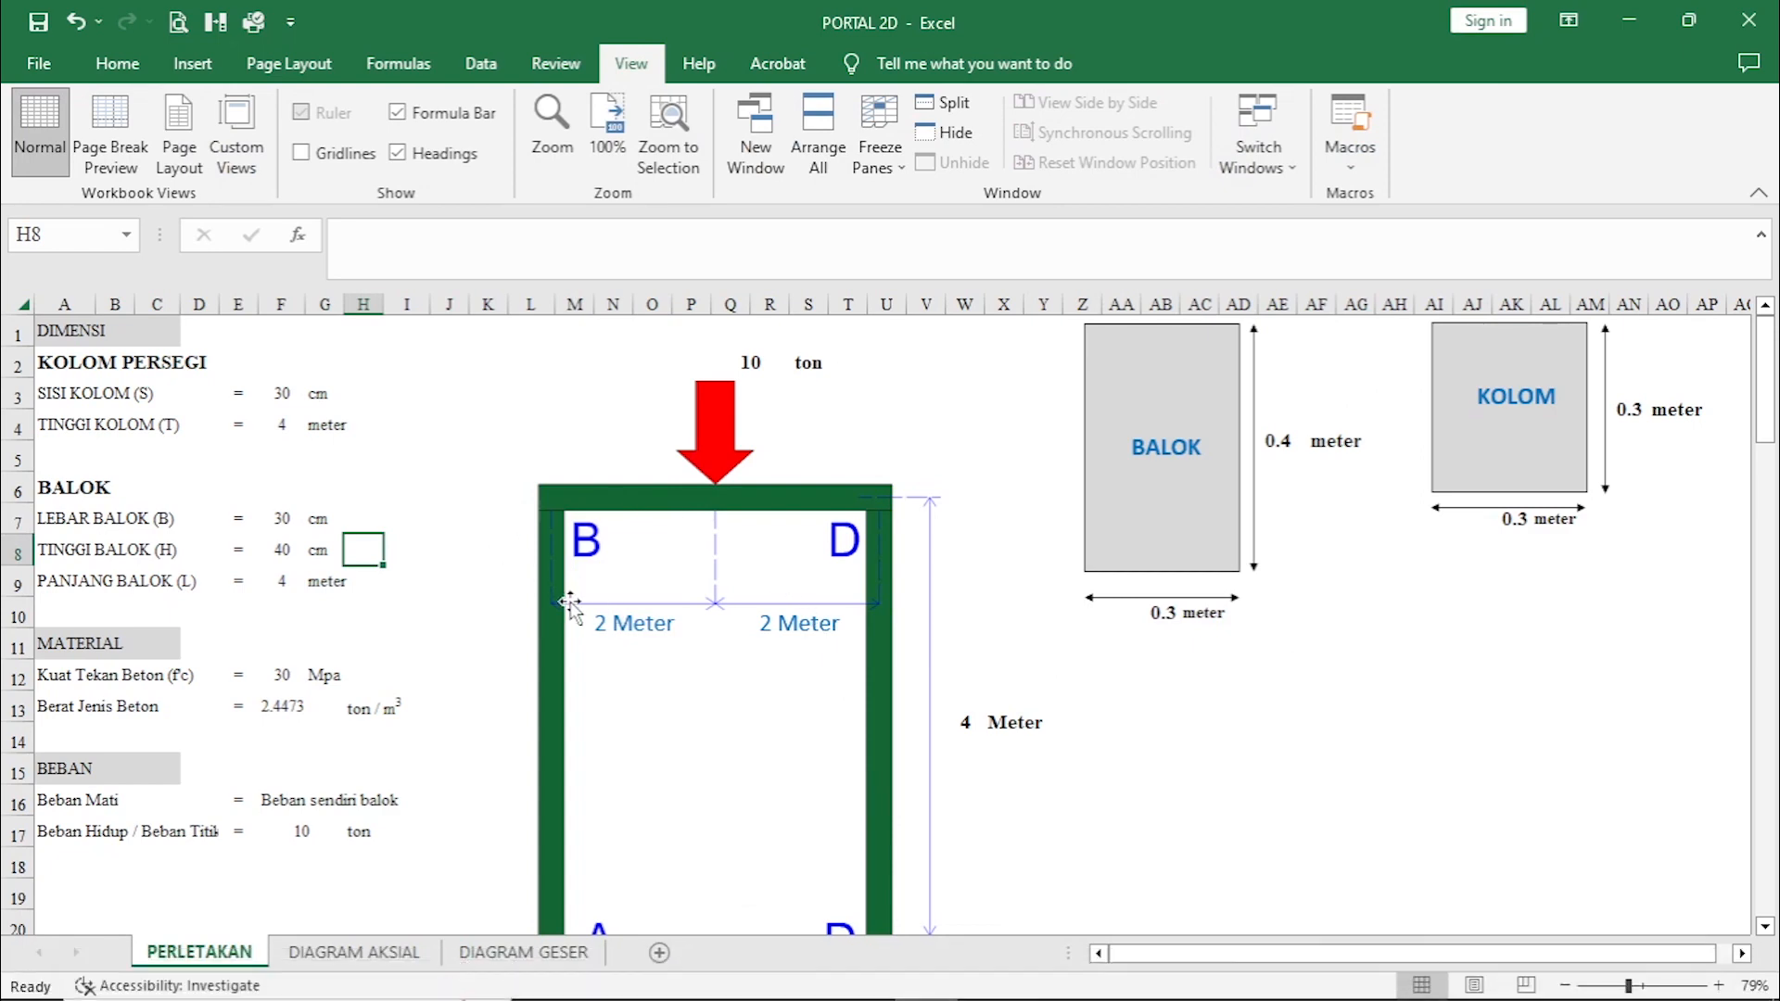
pyautogui.scroll(-3, 575, 616)
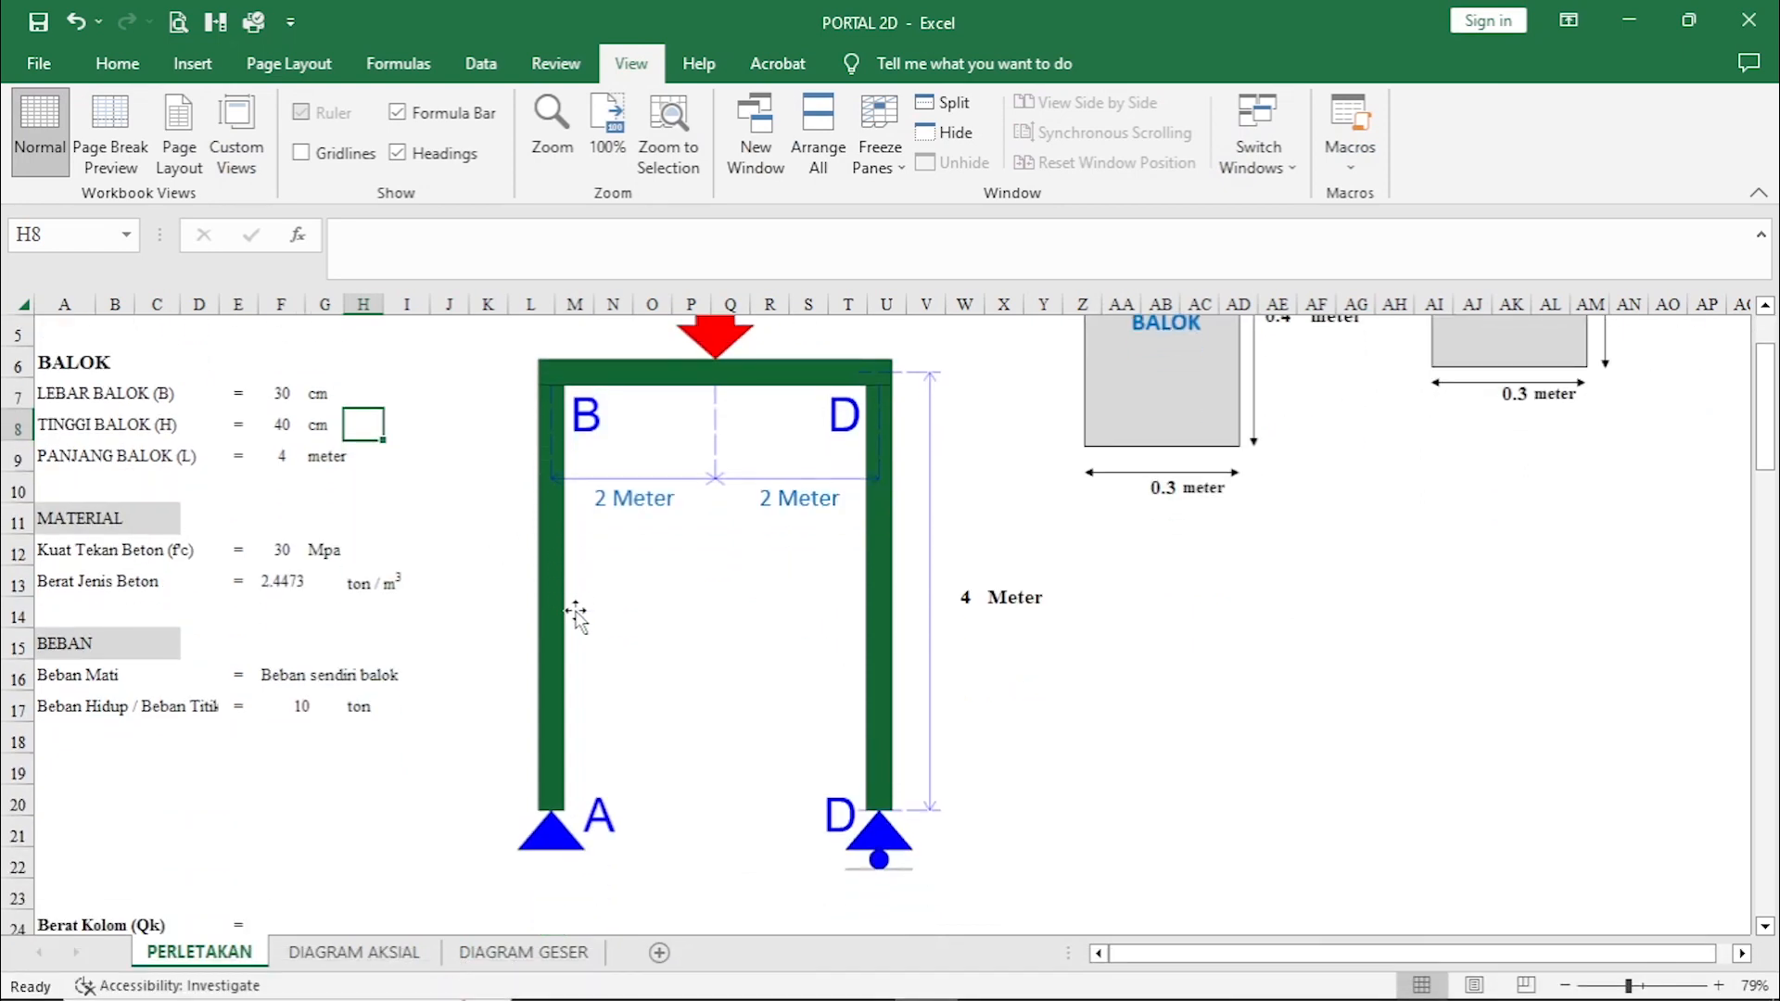
pyautogui.scroll(-4, 586, 649)
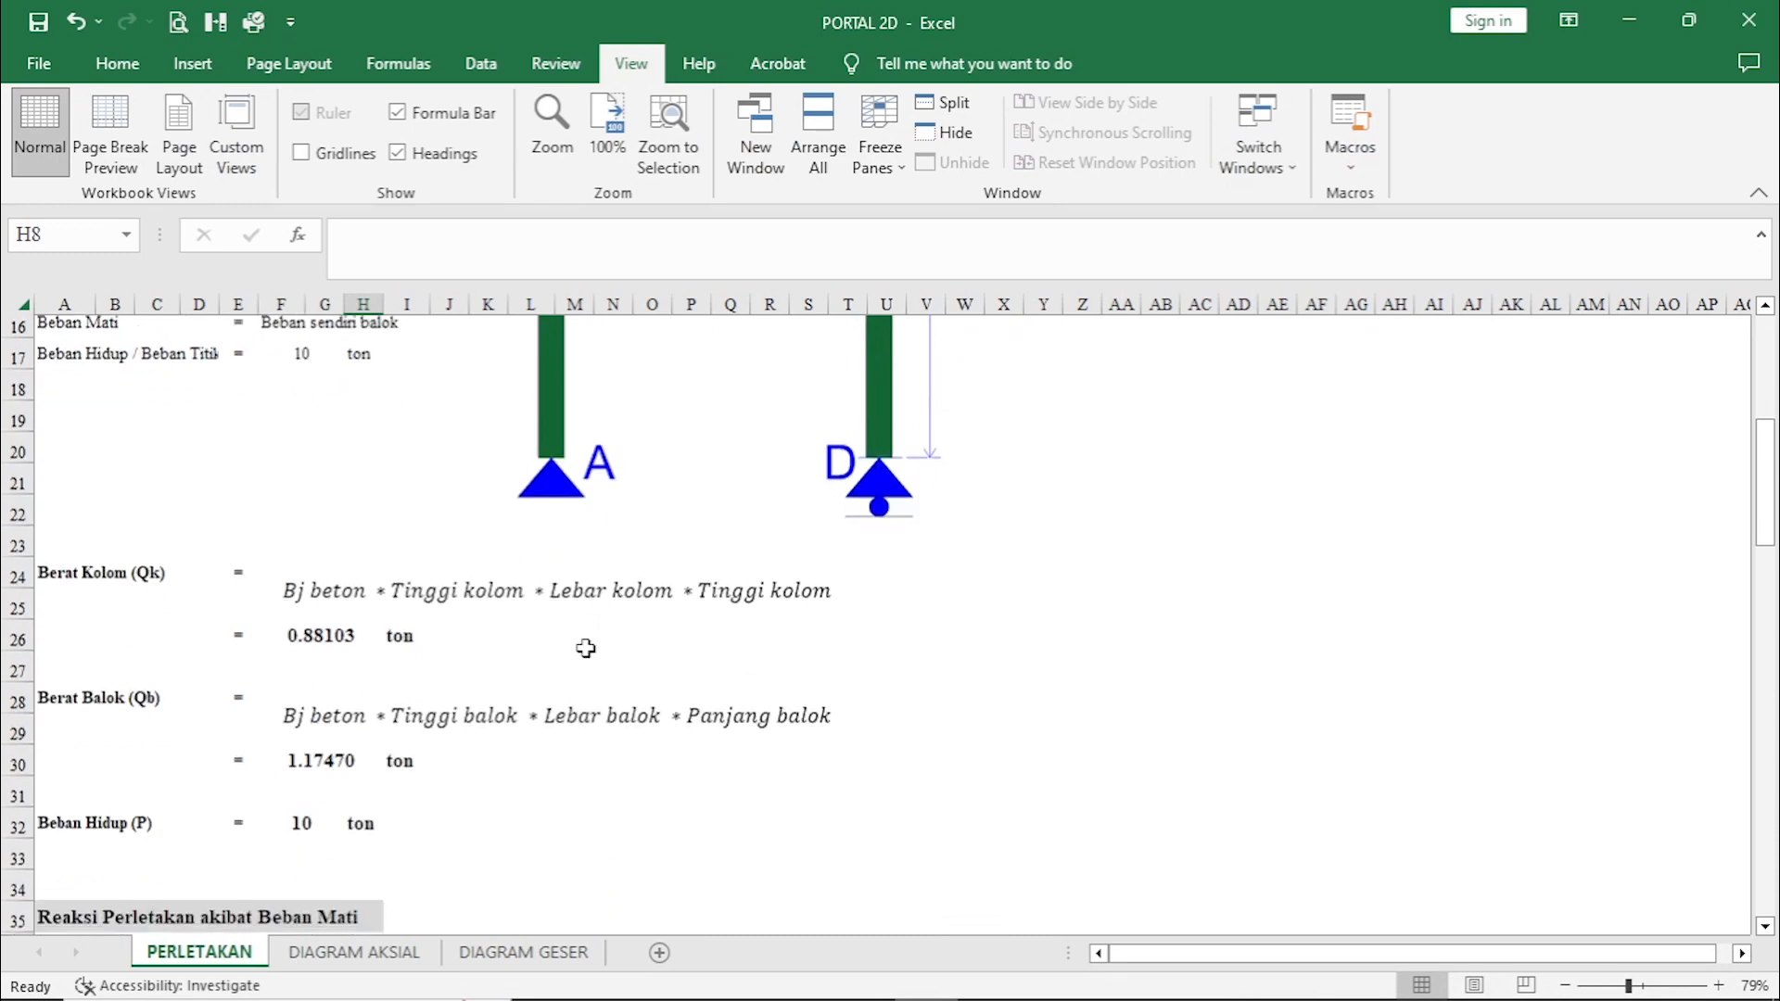
pyautogui.scroll(6, 584, 648)
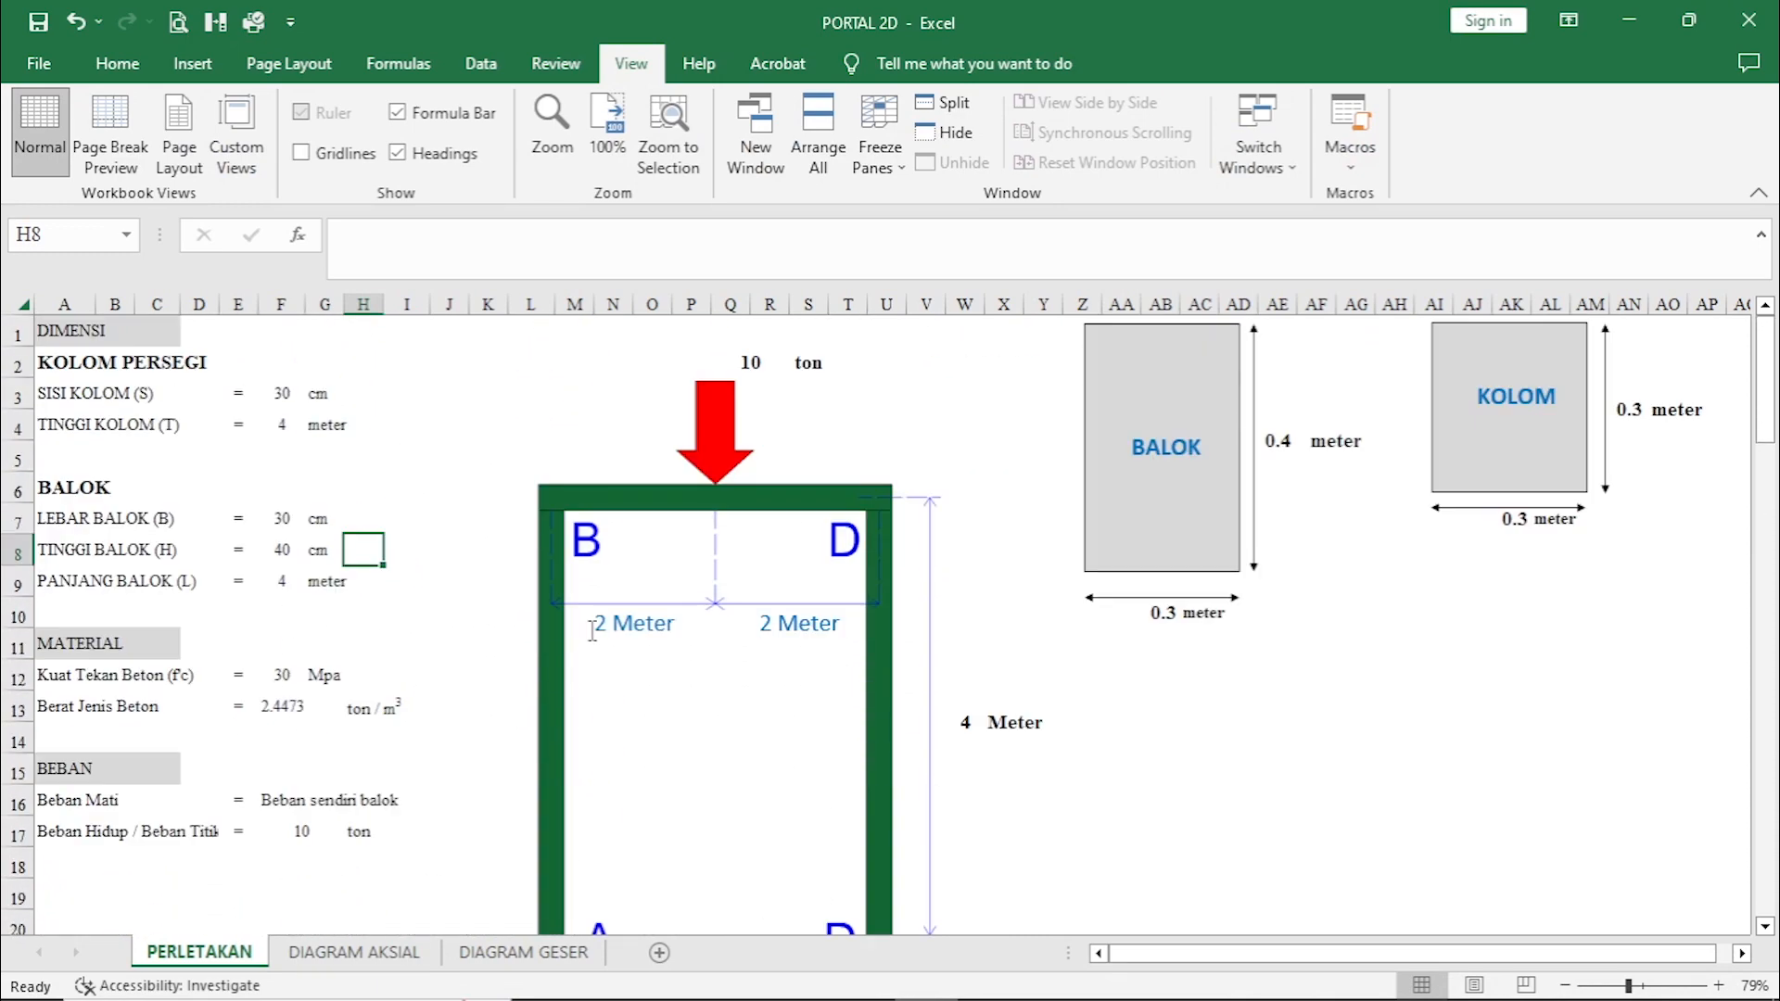